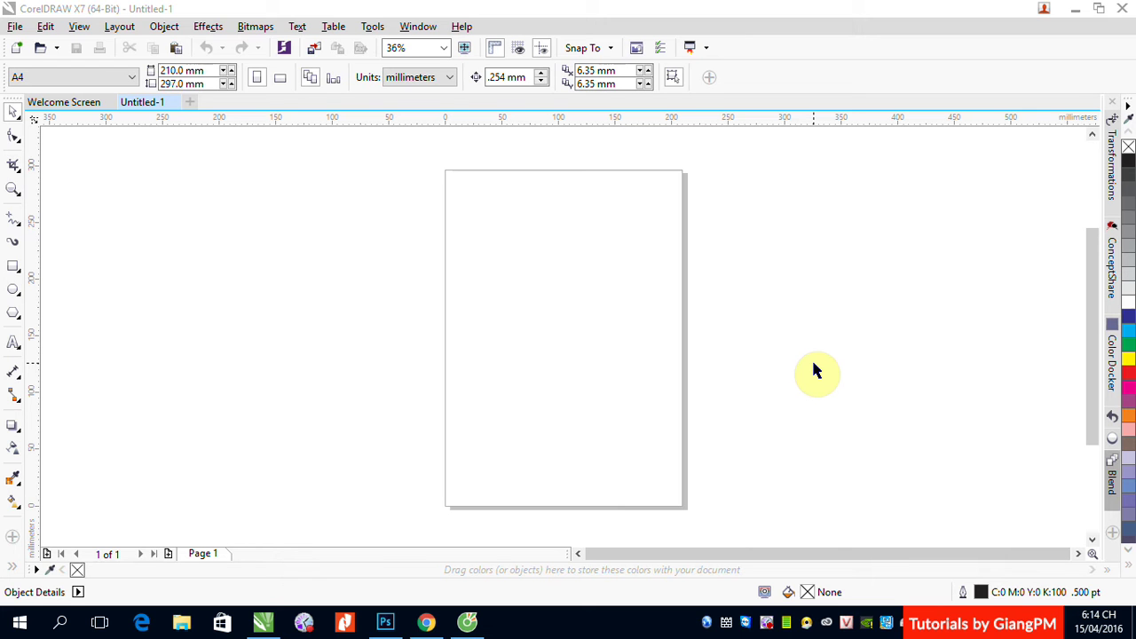
# Draw a winding open curve about 496 by 247 mm with the Freehand tool, starting left of the page and crossing it.
pyautogui.click(14, 223)
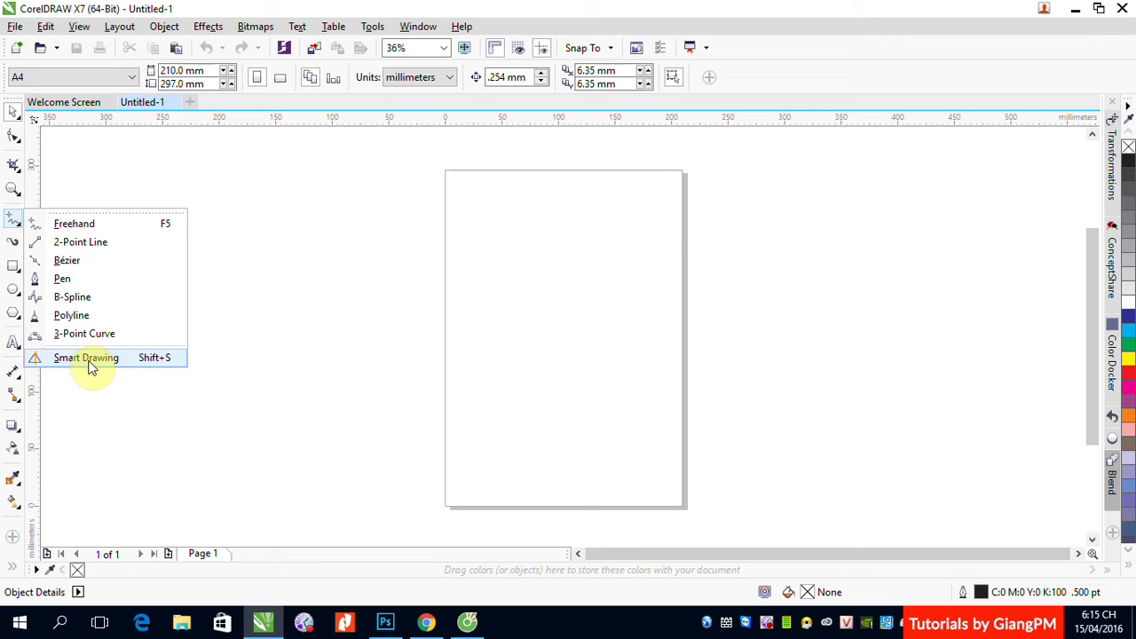
pyautogui.click(84, 223)
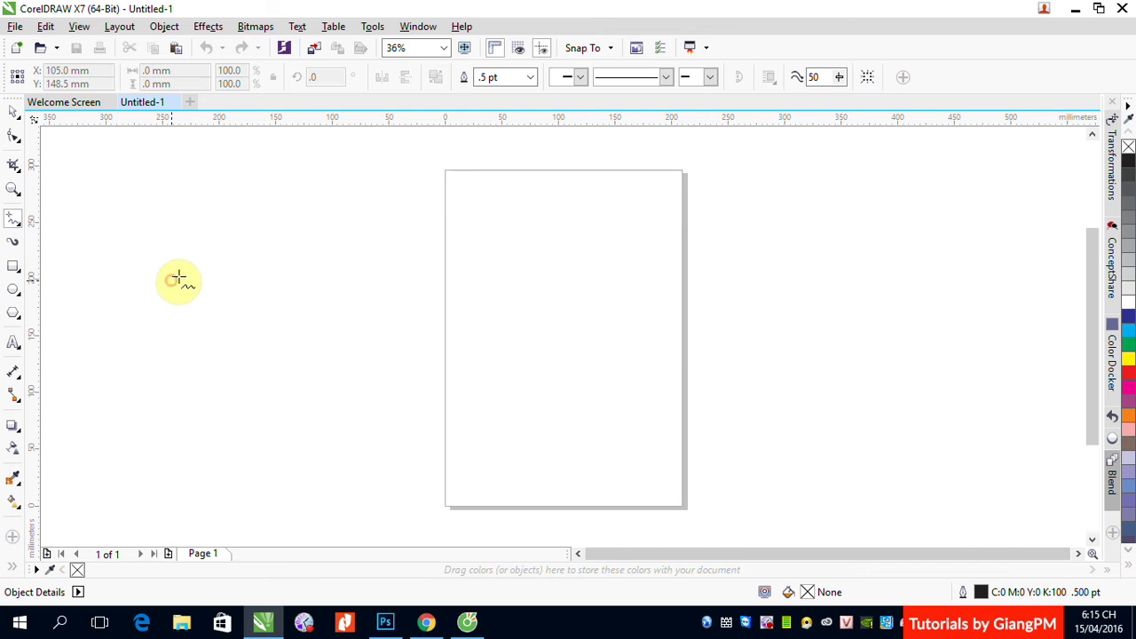
pyautogui.moveTo(171, 281)
pyautogui.mouseDown()
pyautogui.moveTo(303, 292)
pyautogui.moveTo(431, 246)
pyautogui.moveTo(489, 303)
pyautogui.moveTo(652, 292)
pyautogui.moveTo(448, 423)
pyautogui.moveTo(383, 514)
pyautogui.moveTo(241, 399)
pyautogui.moveTo(226, 429)
pyautogui.moveTo(103, 292)
pyautogui.moveTo(125, 240)
pyautogui.mouseUp()
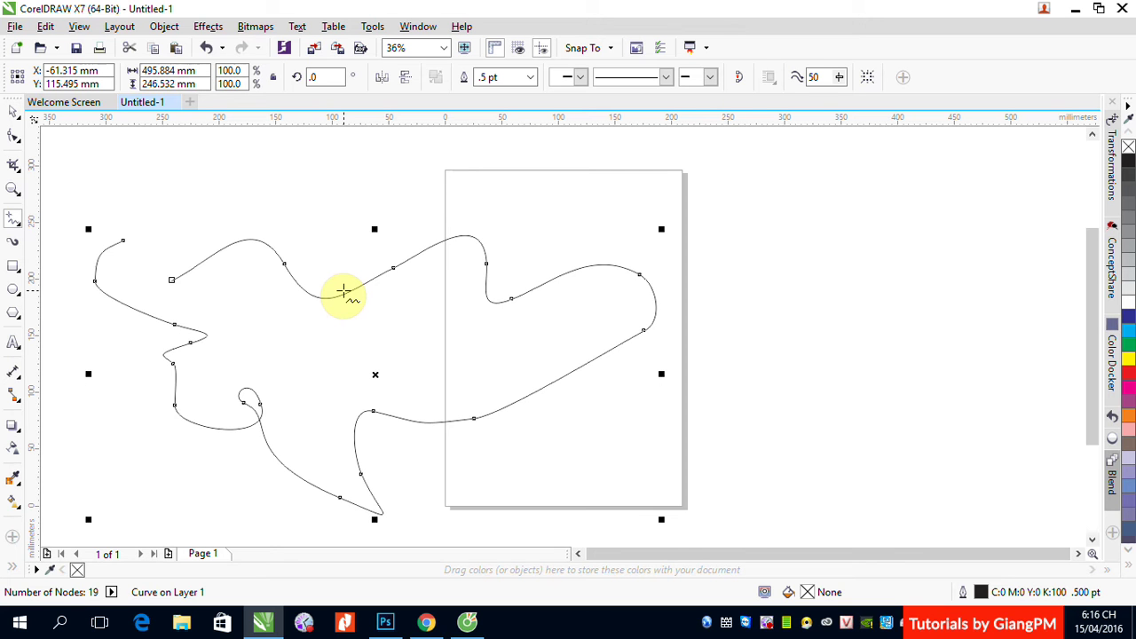
# Delete the winding freehand curve.
pyautogui.click(12, 222)
pyautogui.click(13, 223)
pyautogui.click(14, 222)
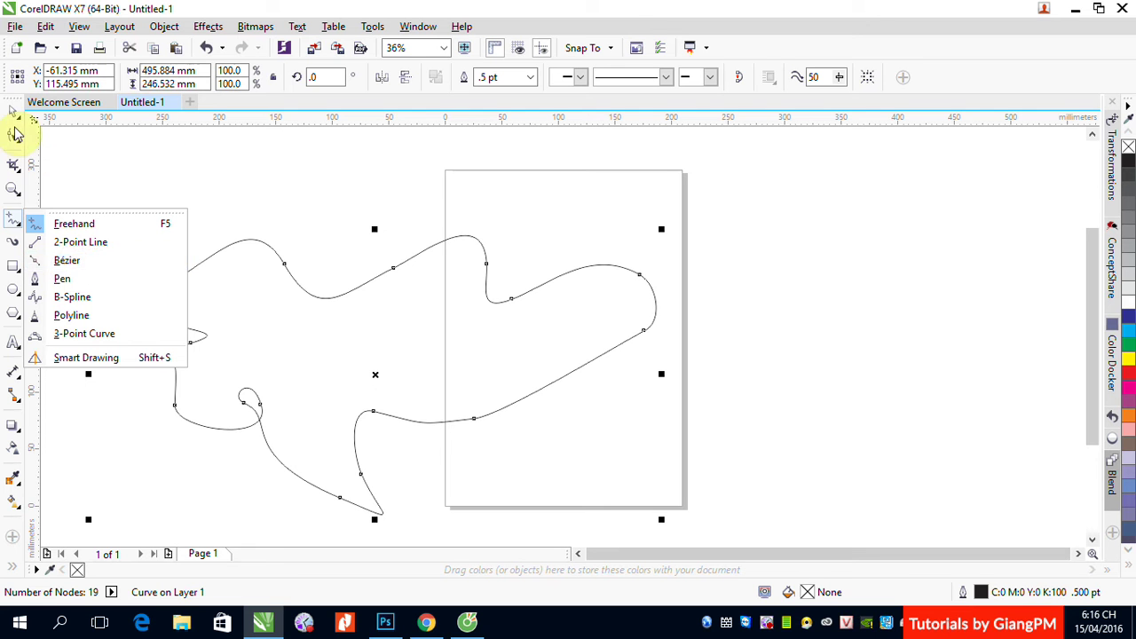
pyautogui.click(71, 263)
pyautogui.click(12, 112)
pyautogui.click(186, 176)
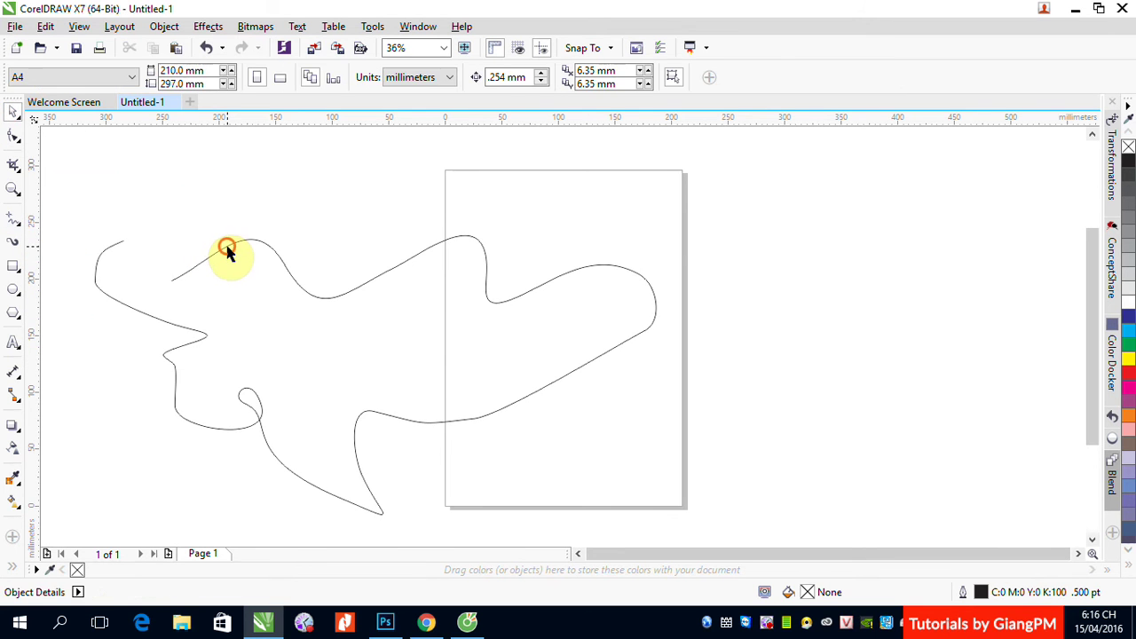
pyautogui.click(227, 247)
pyautogui.press('Delete')
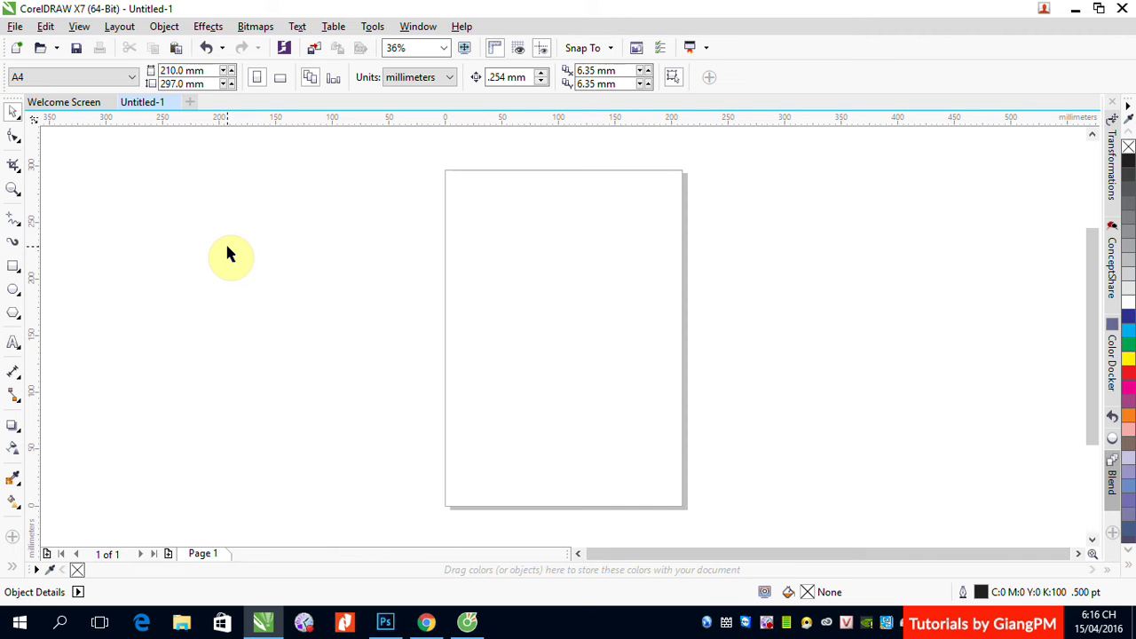
# Draw an open path of three connected straight segments about 457 by 84 mm with the Freehand tool and delete it.
pyautogui.click(14, 222)
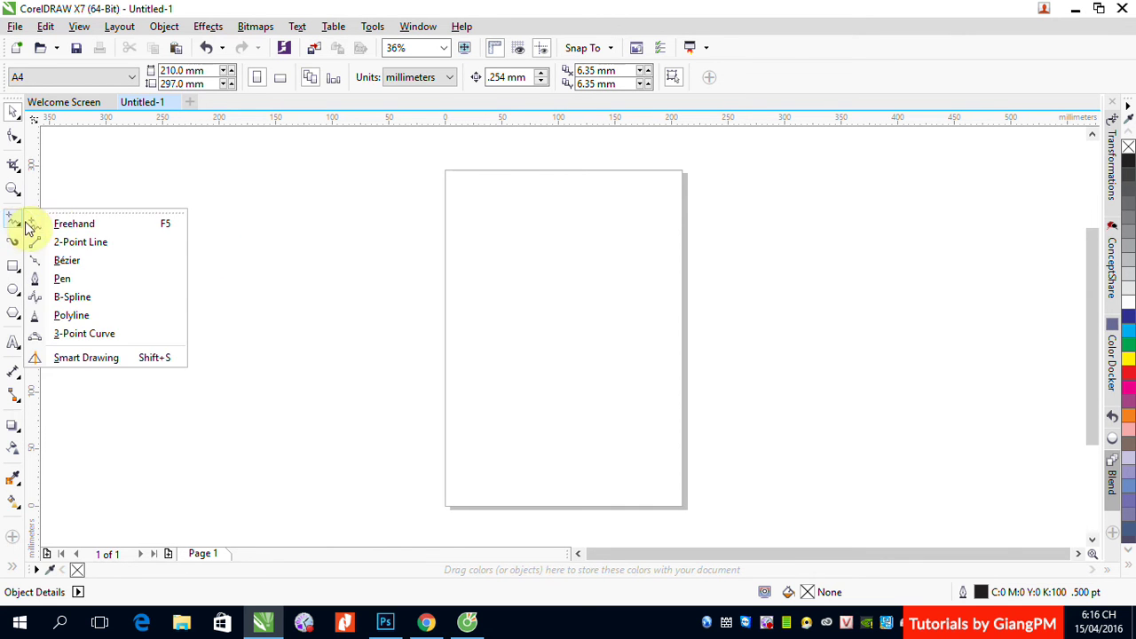
pyautogui.click(55, 224)
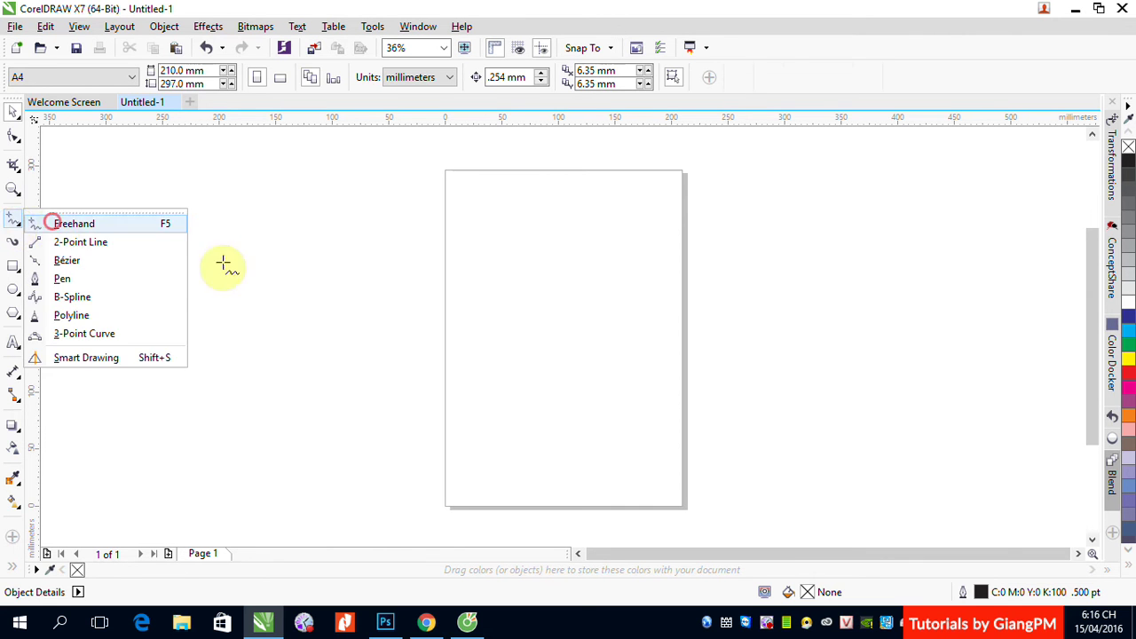
pyautogui.click(476, 250)
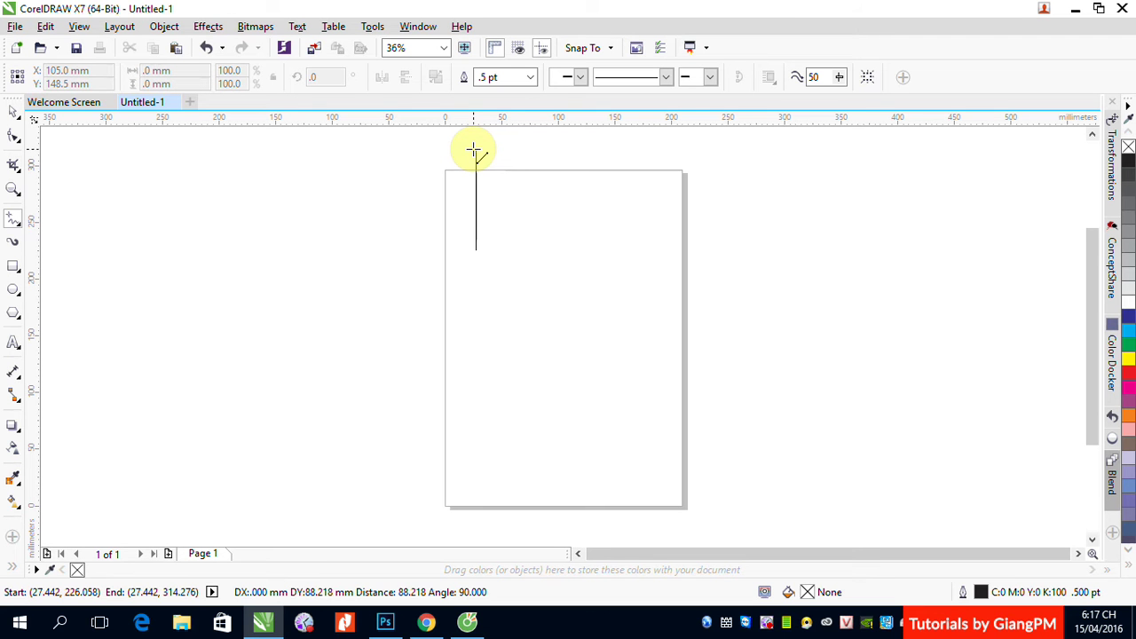
pyautogui.moveTo(475, 151); pyautogui.dragTo(621, 344)
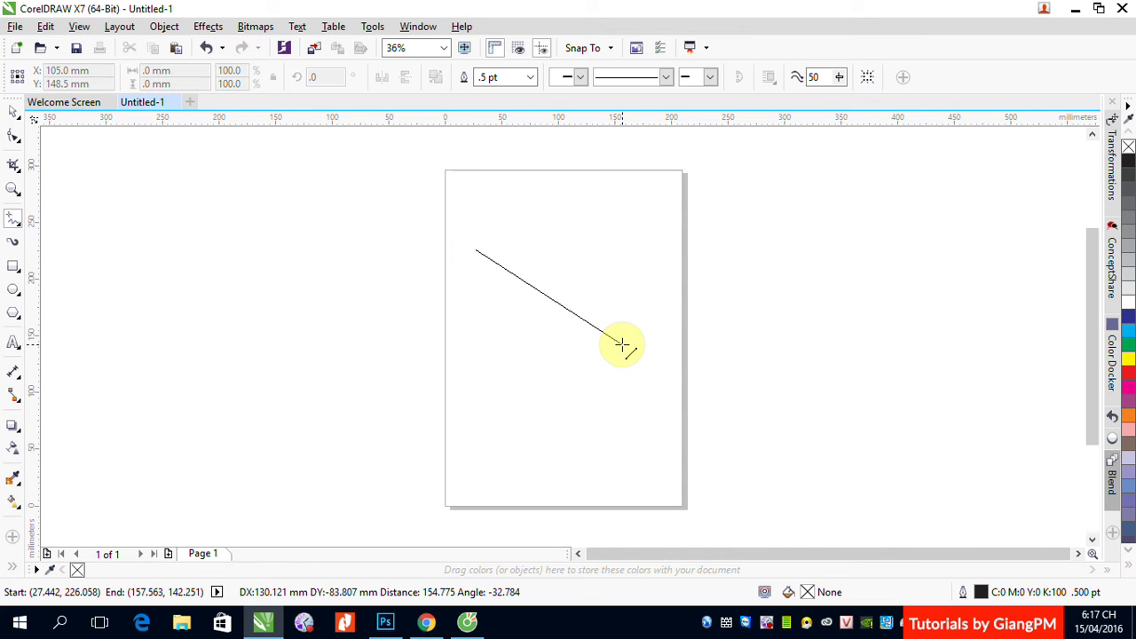
pyautogui.moveTo(622, 344); pyautogui.dragTo(623, 346)
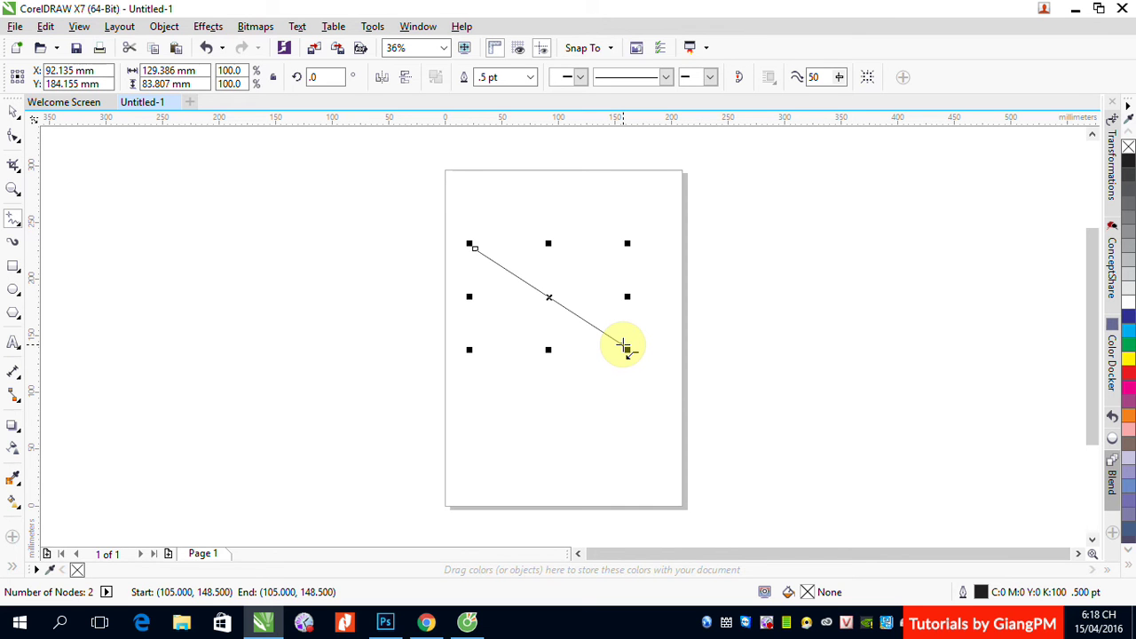
pyautogui.moveTo(626, 348); pyautogui.dragTo(991, 320)
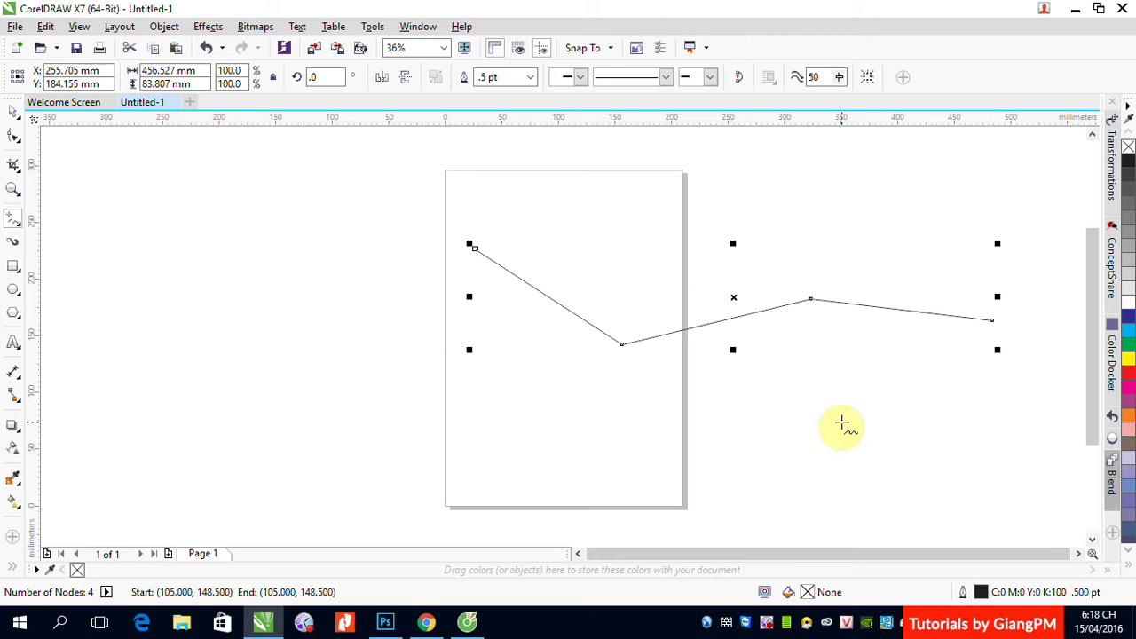
pyautogui.click(13, 111)
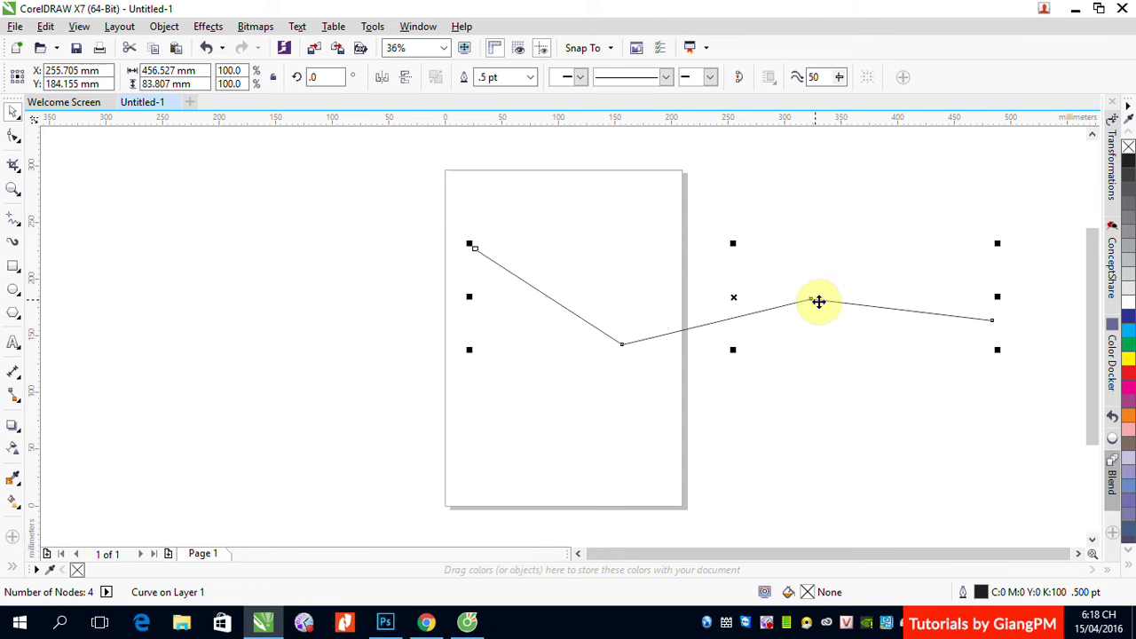
pyautogui.press('Delete')
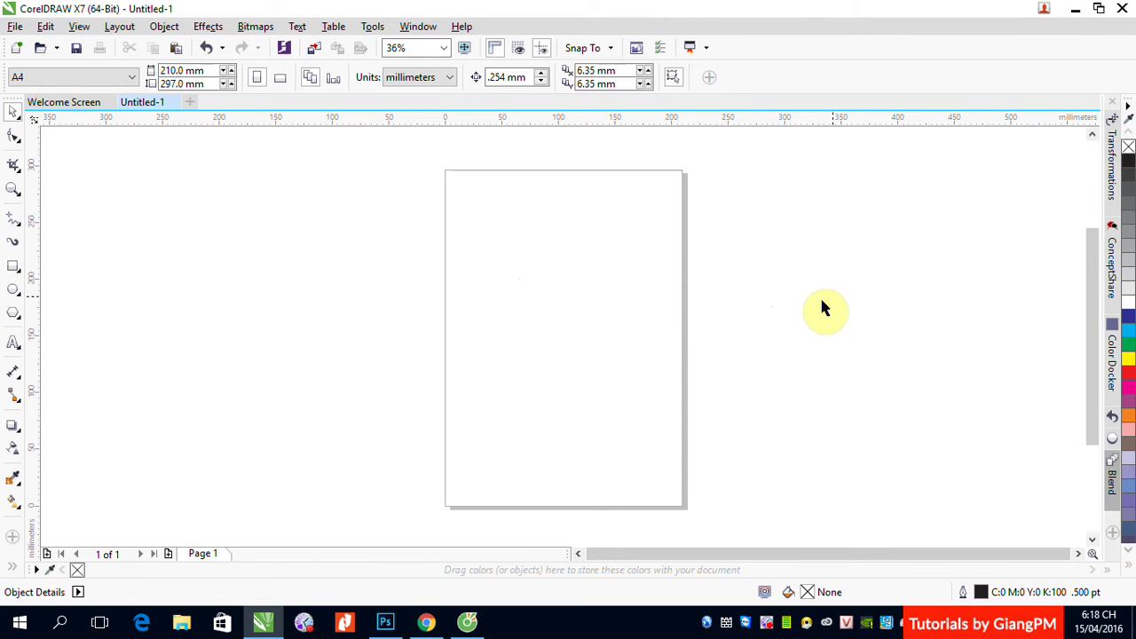
# Draw a wavy horizontal freehand curve about 541 by 49 mm across the middle of the page.
pyautogui.click(14, 219)
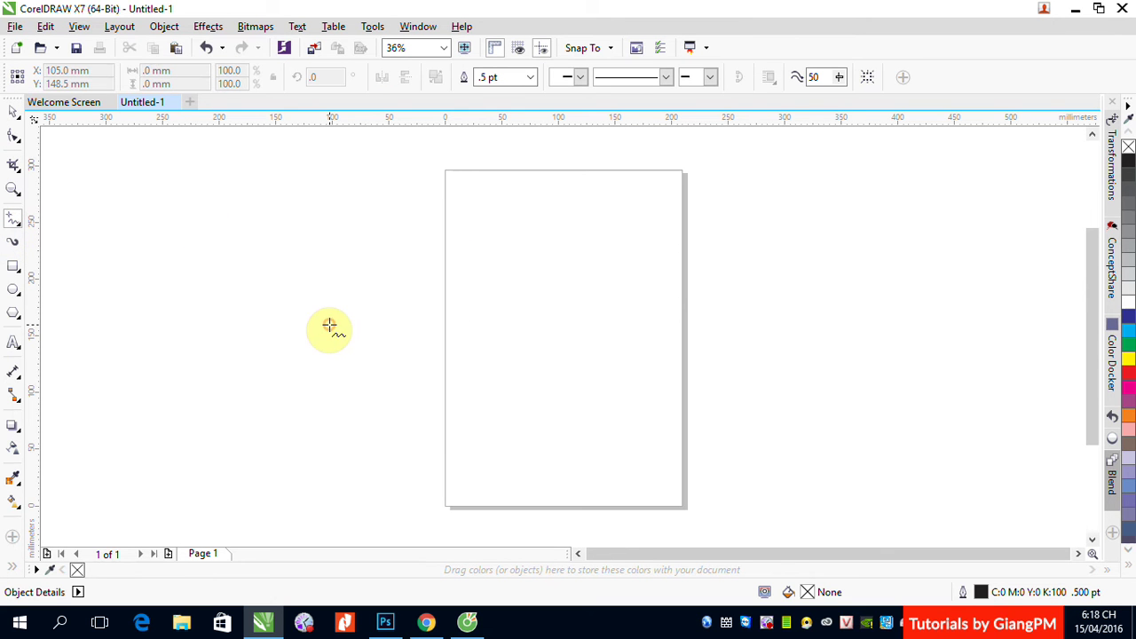
pyautogui.moveTo(330, 325)
pyautogui.mouseDown()
pyautogui.moveTo(386, 285)
pyautogui.moveTo(435, 275)
pyautogui.moveTo(469, 276)
pyautogui.moveTo(589, 327)
pyautogui.moveTo(723, 277)
pyautogui.moveTo(866, 322)
pyautogui.moveTo(941, 306)
pyautogui.mouseUp()
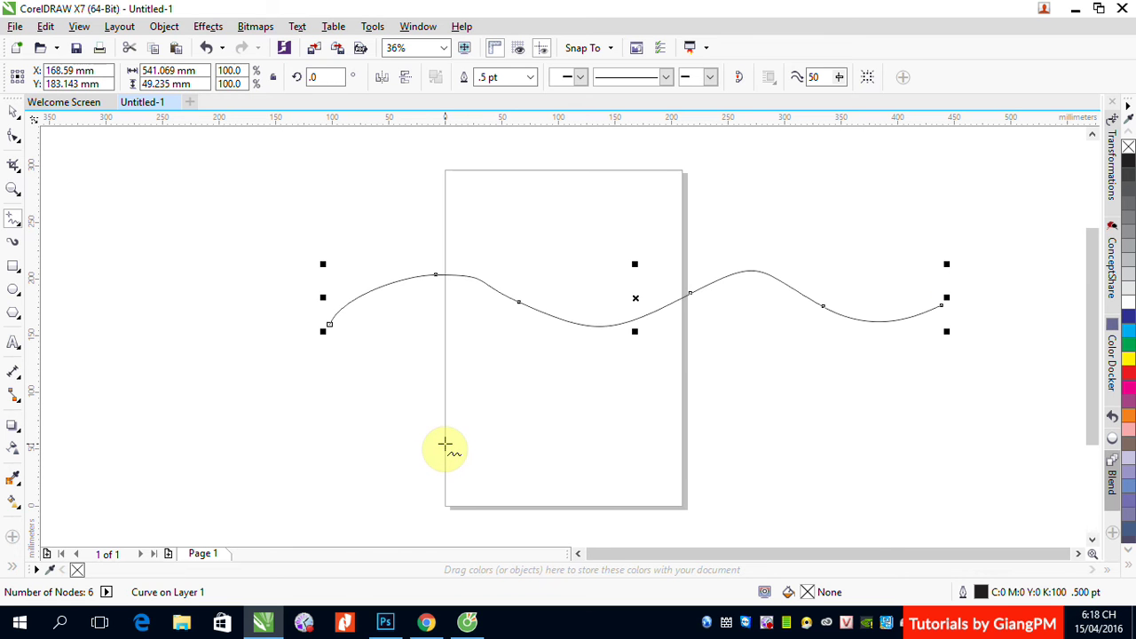
pyautogui.click(13, 111)
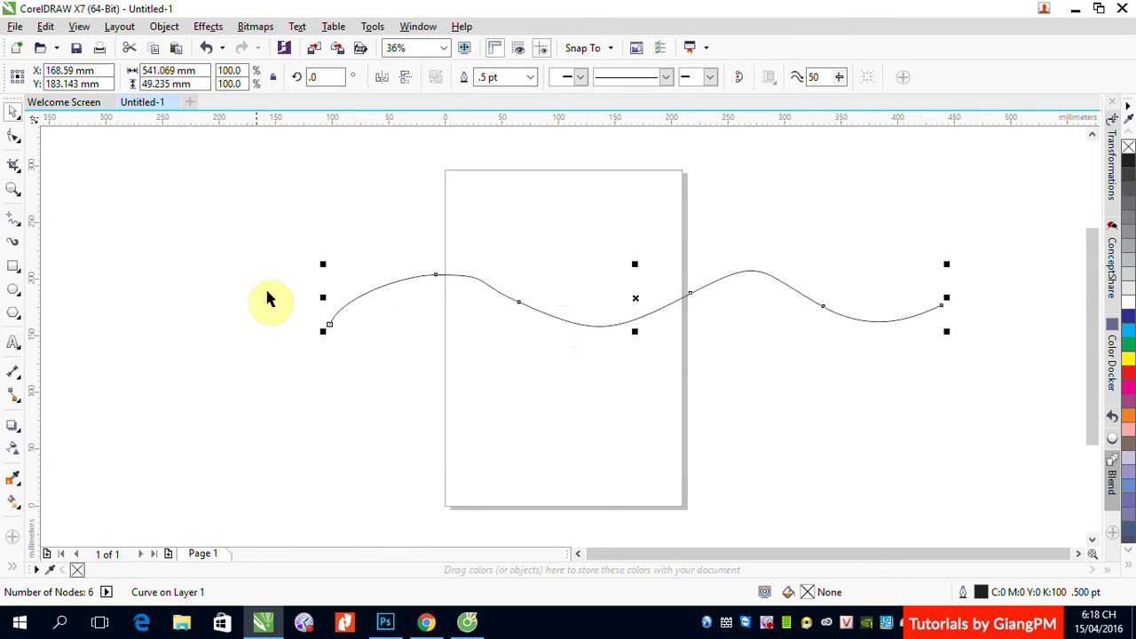
# Extend the wavy curve's right end with a straight segment about 62 mm long and a freehand stroke curving back, and delete the whole curve.
pyautogui.click(11, 221)
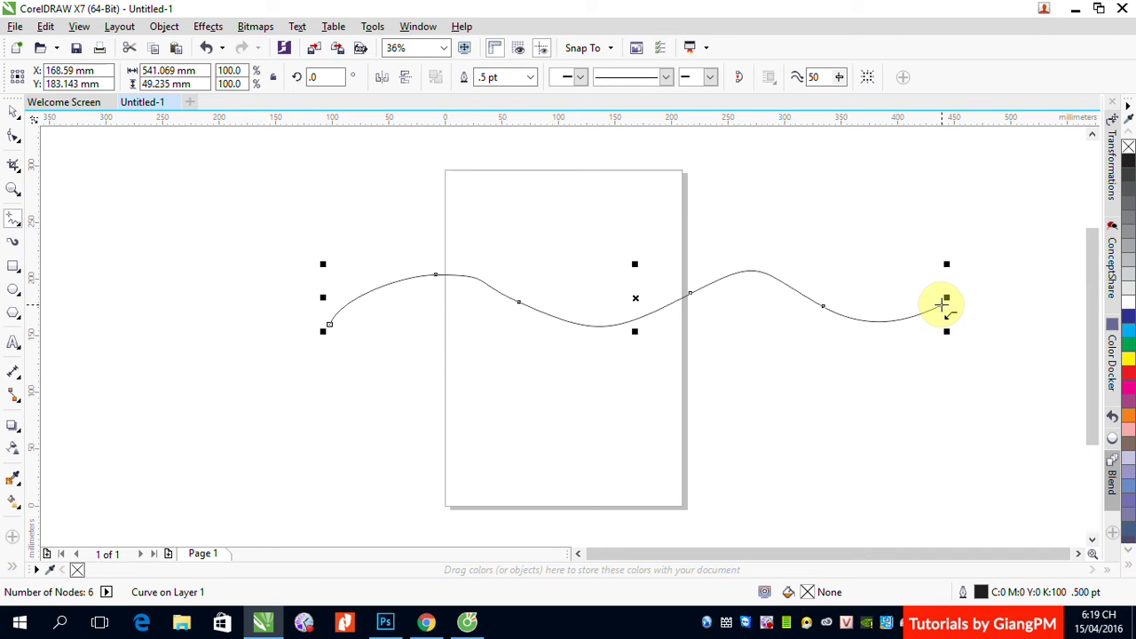
pyautogui.click(943, 305)
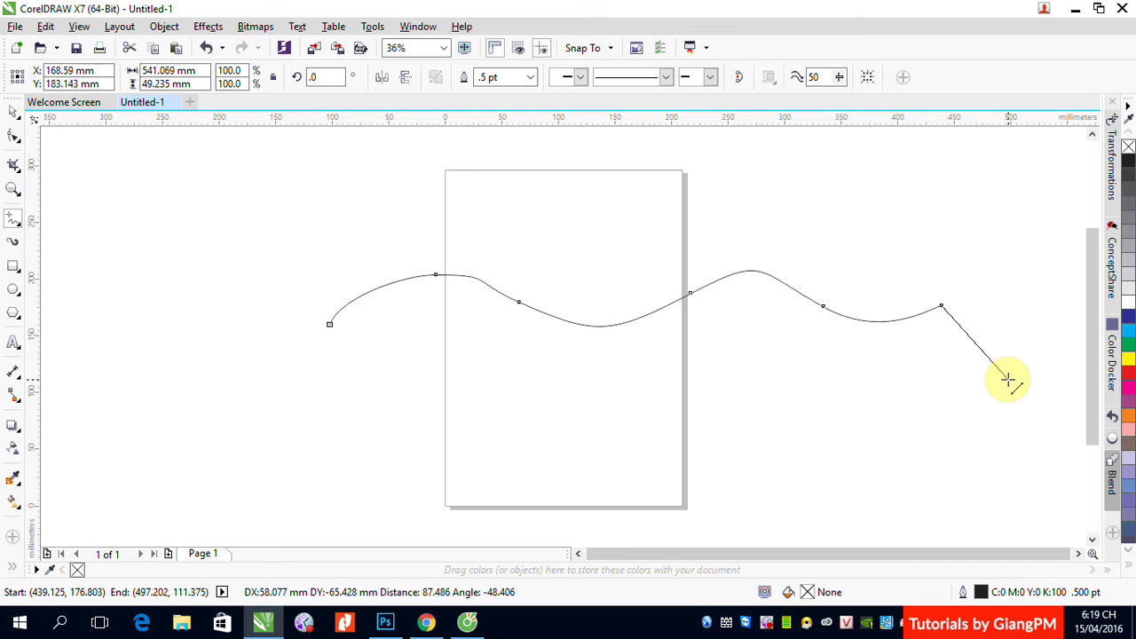
pyautogui.click(1005, 333)
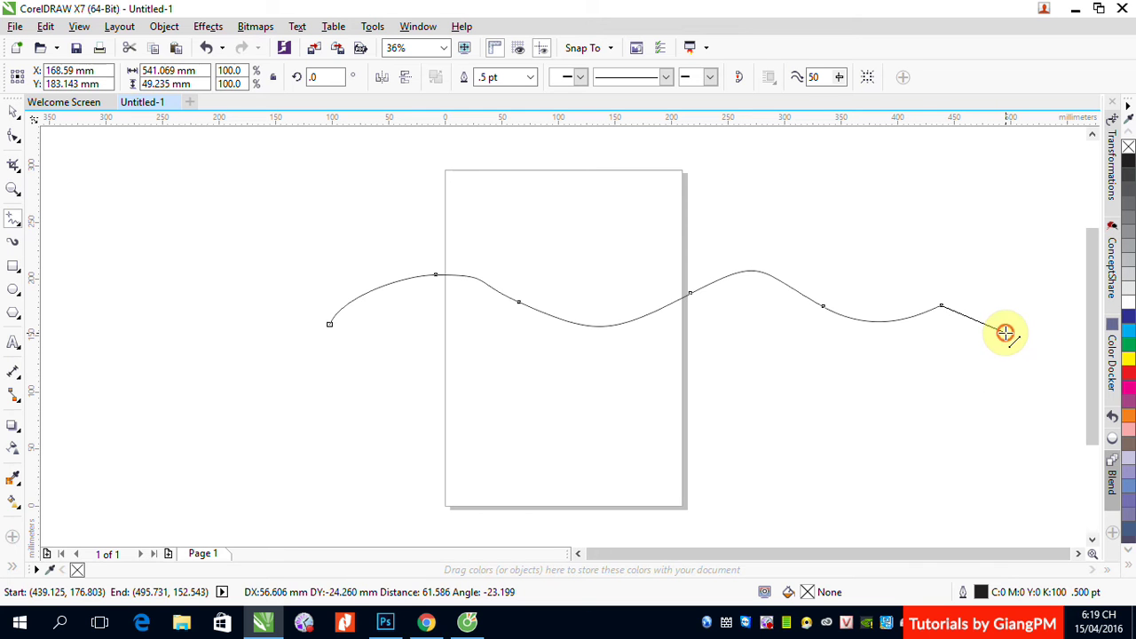
pyautogui.click(1005, 333)
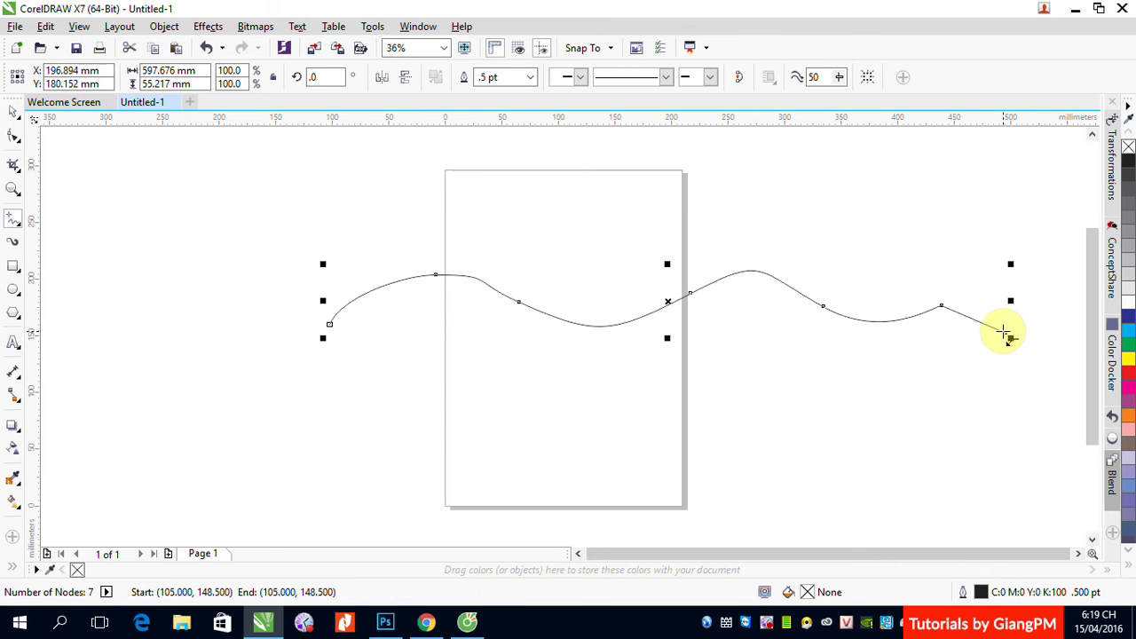
pyautogui.moveTo(1006, 334)
pyautogui.mouseDown()
pyautogui.moveTo(1006, 405)
pyautogui.moveTo(964, 421)
pyautogui.moveTo(788, 414)
pyautogui.moveTo(676, 469)
pyautogui.moveTo(612, 453)
pyautogui.mouseUp()
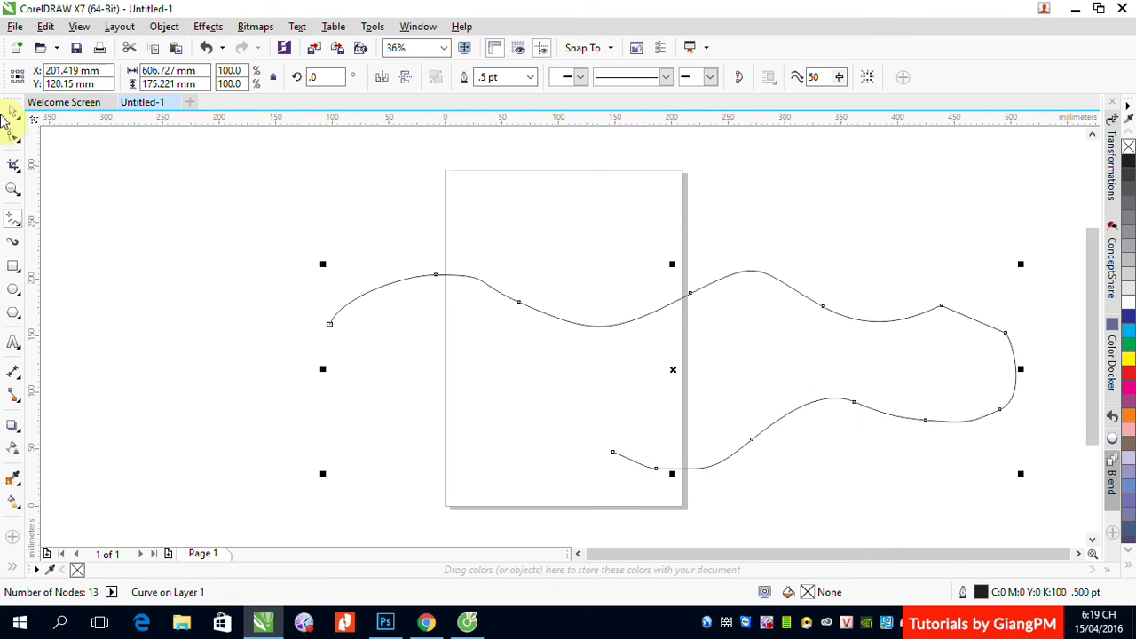
pyautogui.click(12, 110)
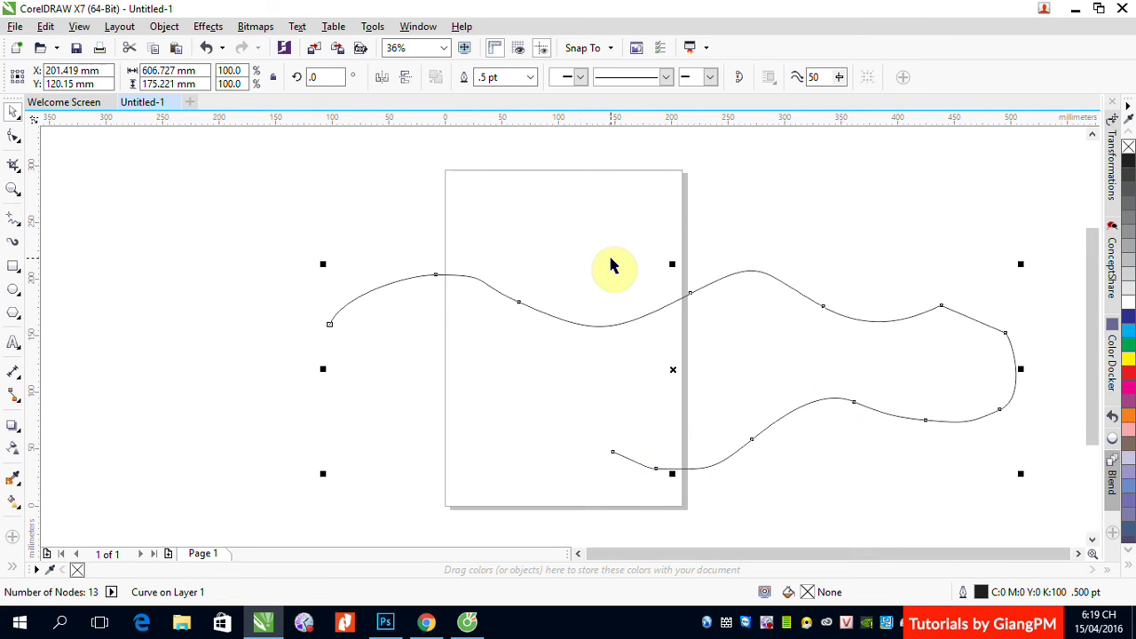
pyautogui.press('Delete')
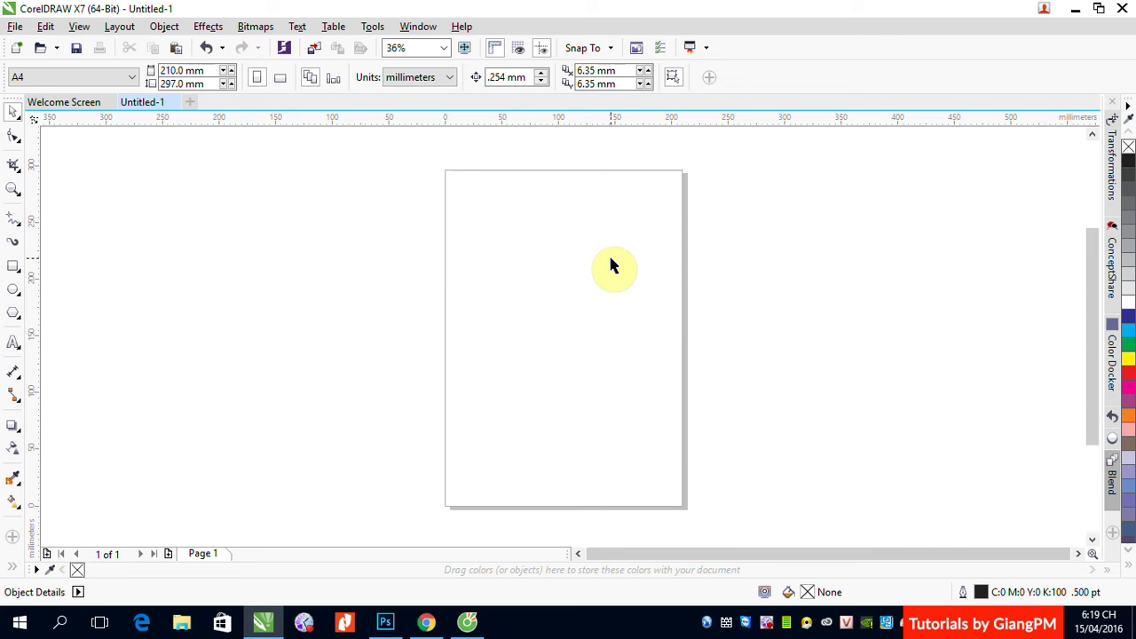
# Start a Bézier curve left of the page, placing a second node to the upper right with a horizontal control handle.
pyautogui.click(19, 227)
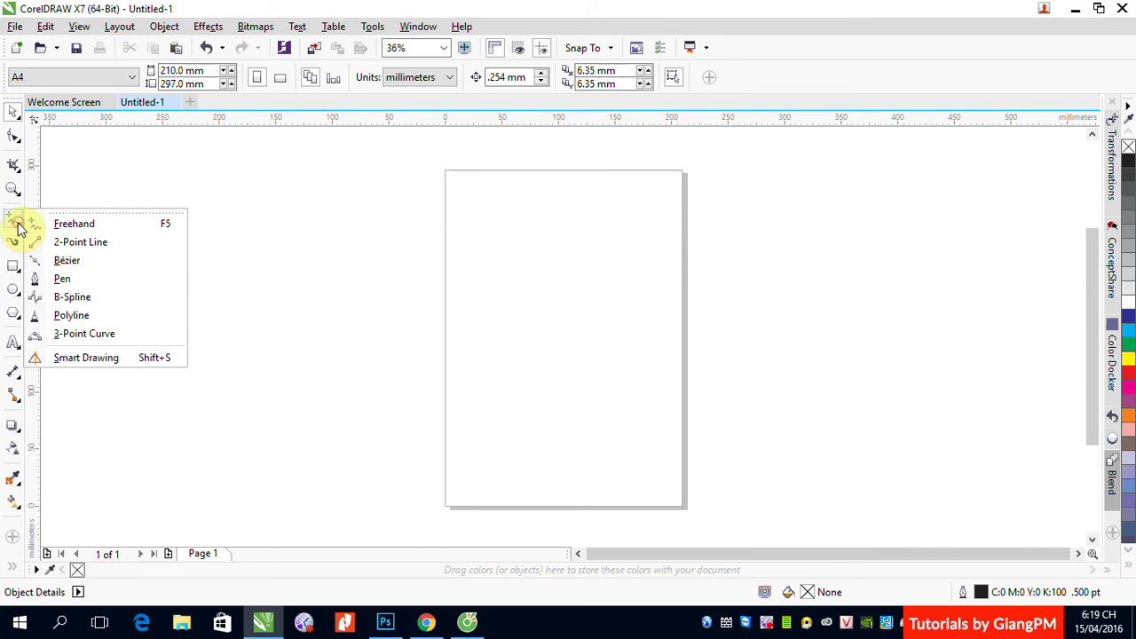
pyautogui.click(64, 261)
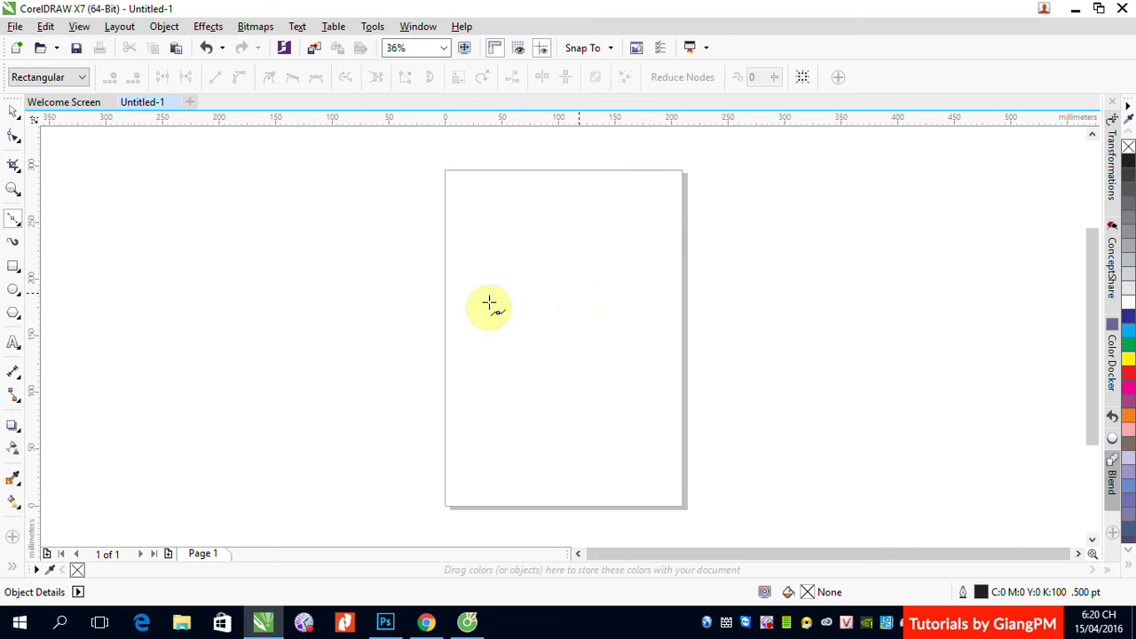
pyautogui.click(214, 336)
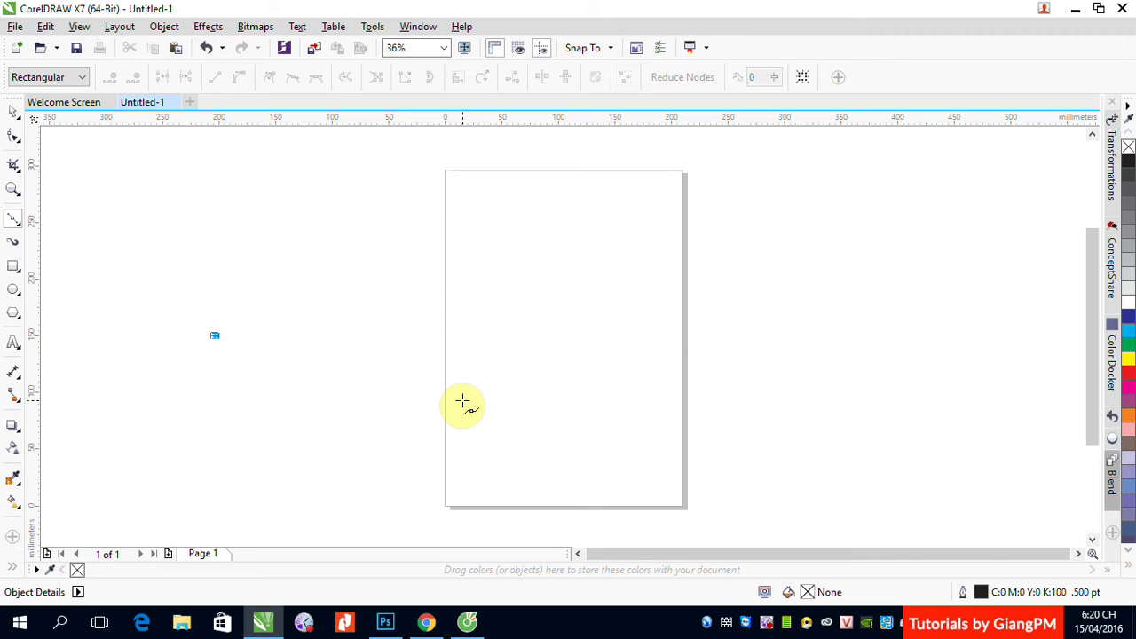
pyautogui.click(371, 248)
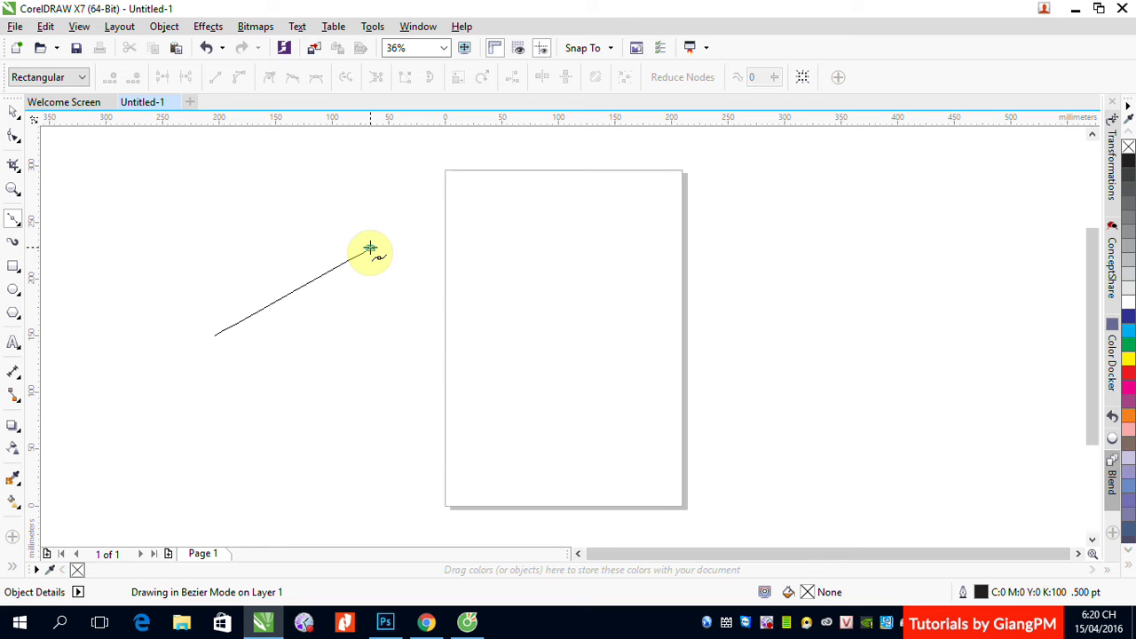
pyautogui.moveTo(370, 249); pyautogui.dragTo(484, 249)
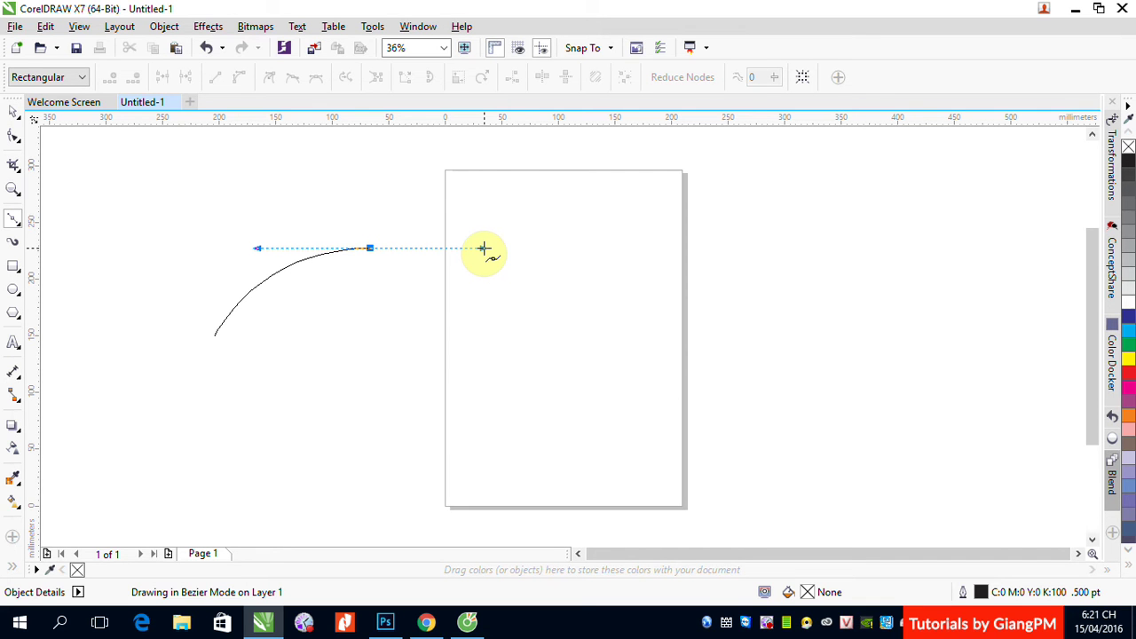
# Try different lengths and angles for the second node's paired control handles, returning them to a roughly horizontal position.
pyautogui.moveTo(484, 249)
pyautogui.mouseDown()
pyautogui.moveTo(629, 248)
pyautogui.moveTo(436, 248)
pyautogui.moveTo(493, 247)
pyautogui.mouseUp()
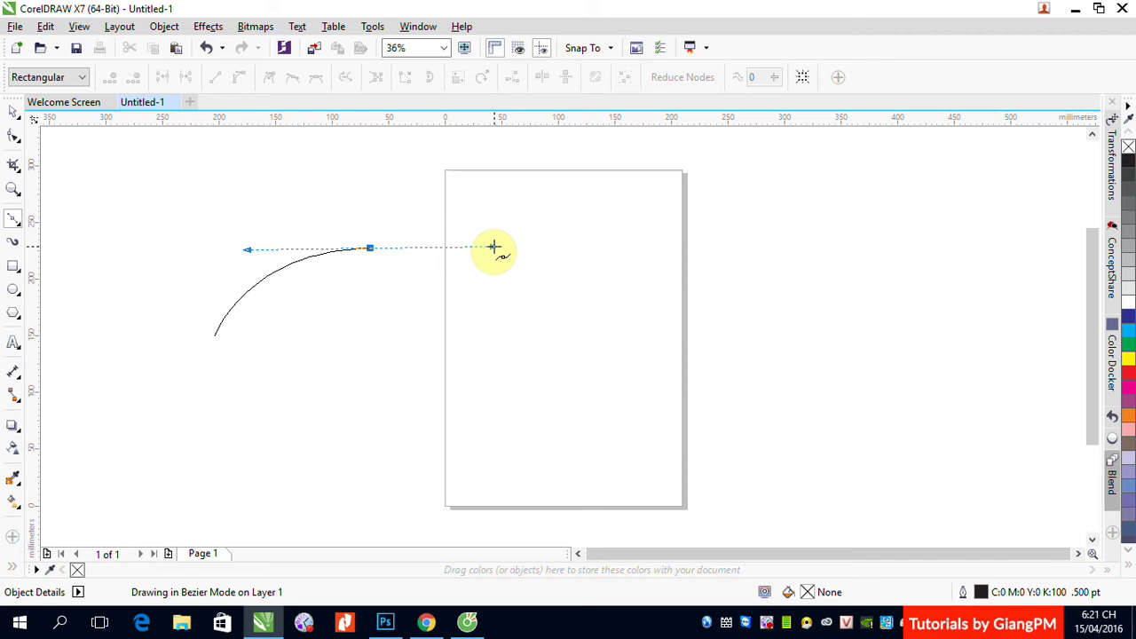
pyautogui.moveTo(494, 247); pyautogui.dragTo(326, 175)
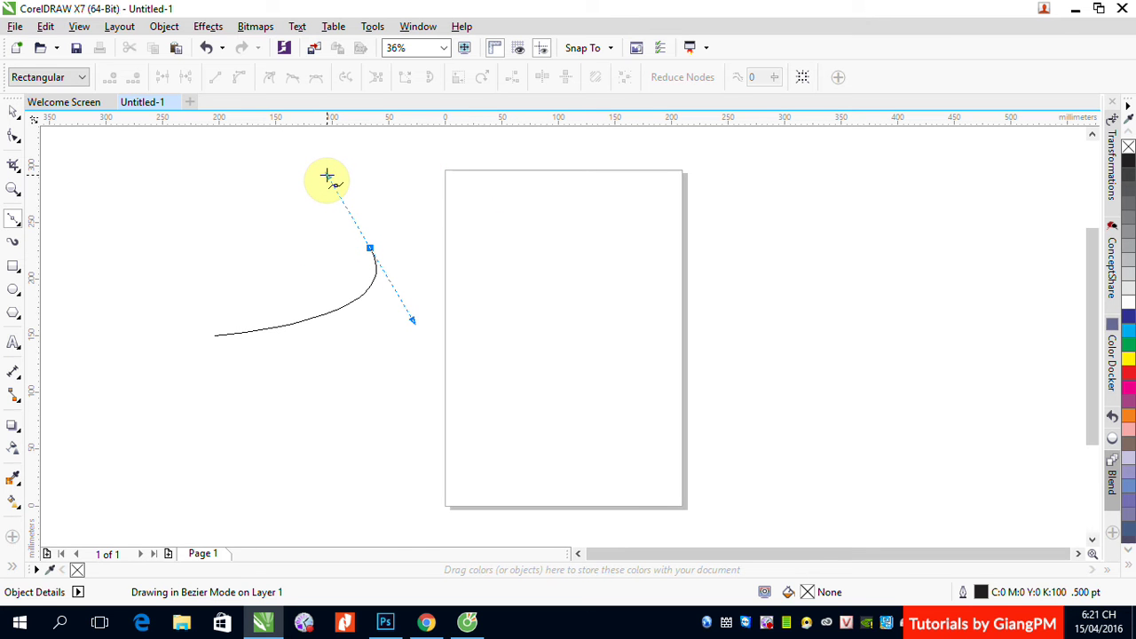
pyautogui.moveTo(326, 174); pyautogui.dragTo(507, 248)
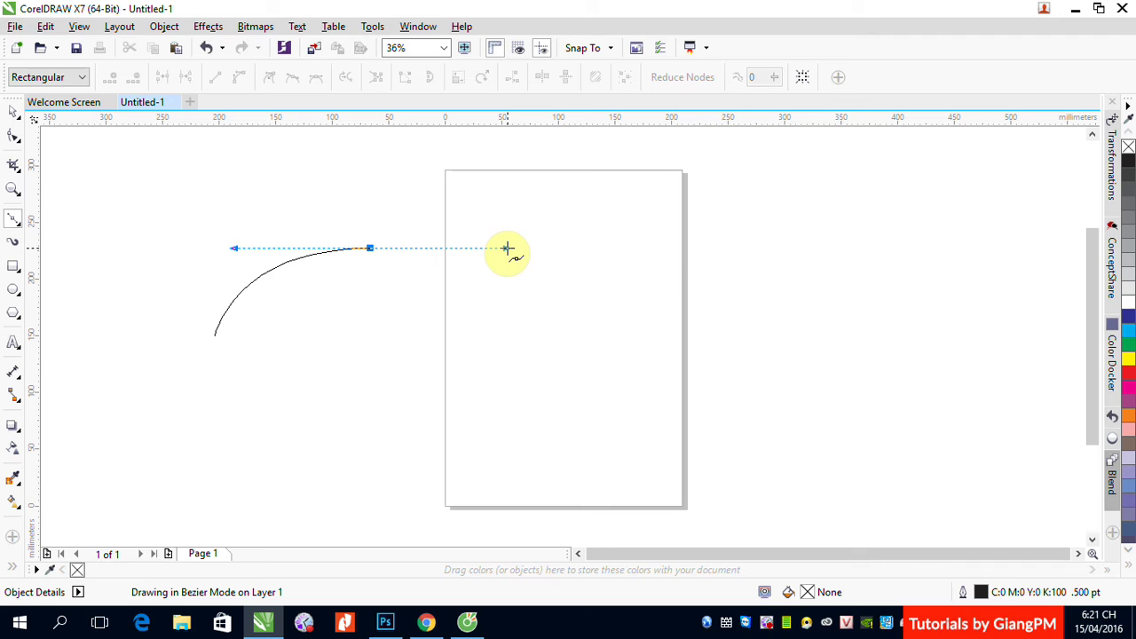
pyautogui.moveTo(507, 248); pyautogui.dragTo(507, 248)
pyautogui.moveTo(506, 247); pyautogui.dragTo(507, 248)
pyautogui.moveTo(507, 248); pyautogui.dragTo(508, 249)
pyautogui.moveTo(507, 250); pyautogui.dragTo(582, 250)
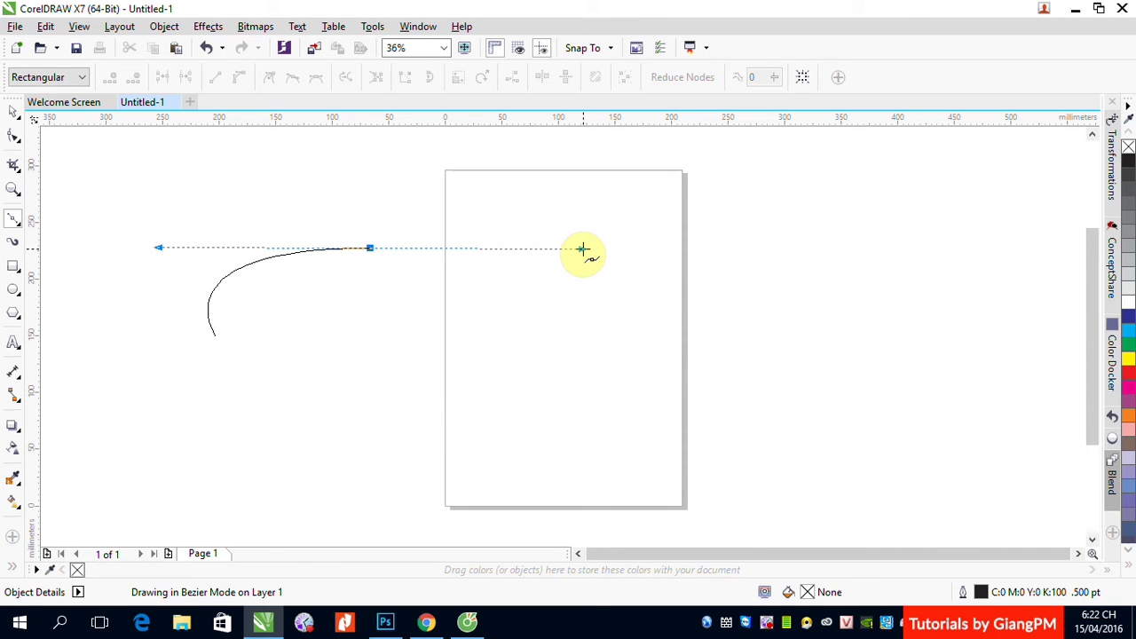
pyautogui.moveTo(582, 249); pyautogui.dragTo(473, 249)
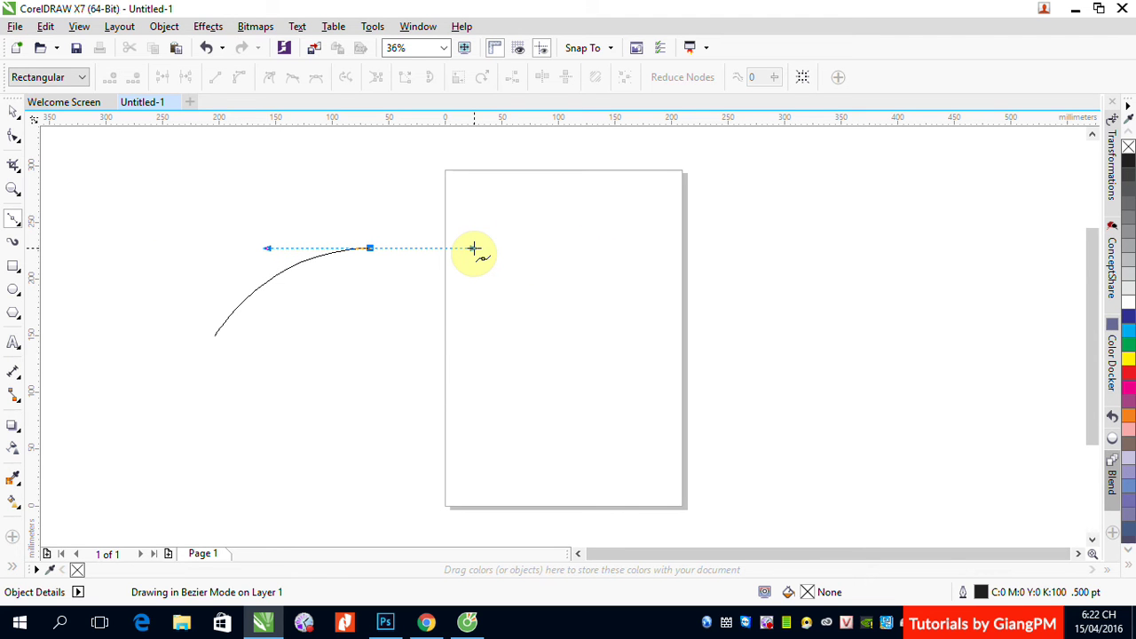
pyautogui.moveTo(474, 249); pyautogui.dragTo(491, 213)
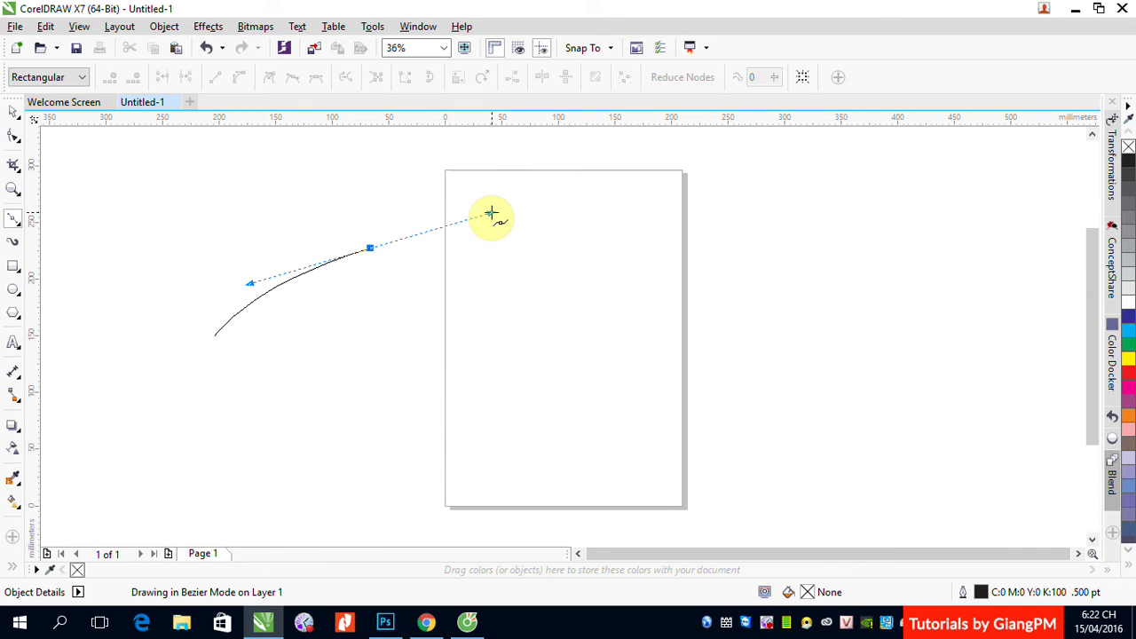
pyautogui.moveTo(491, 214); pyautogui.dragTo(482, 248)
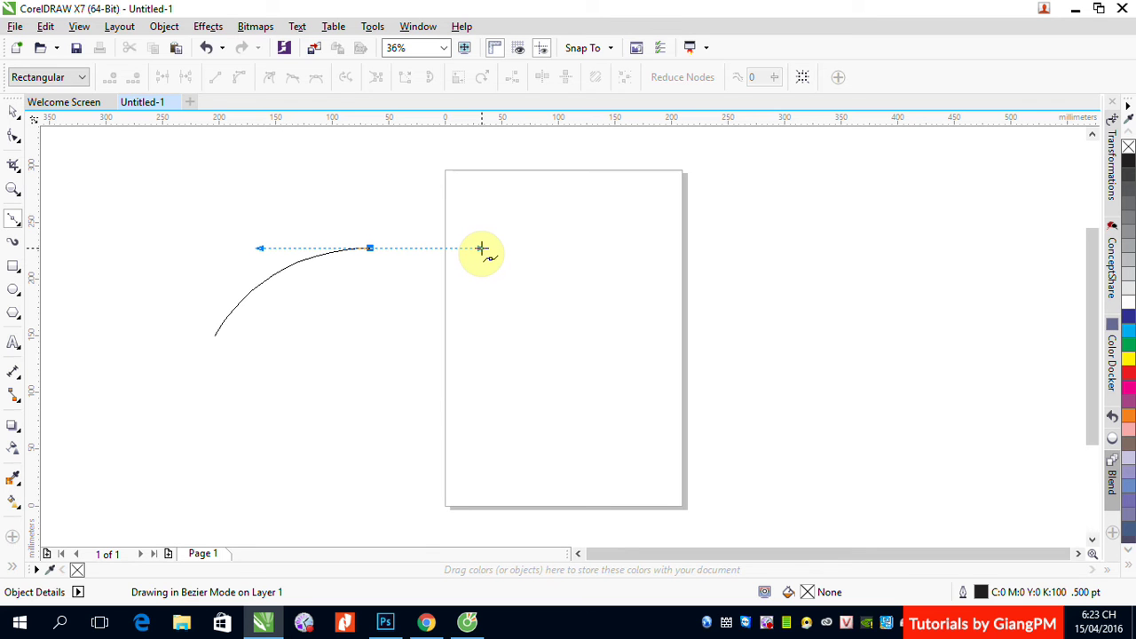
# Adjust the second node's outgoing handle independently to point straight up, and place a third node near the page's upper edge.
pyautogui.moveTo(481, 248); pyautogui.dragTo(439, 196)
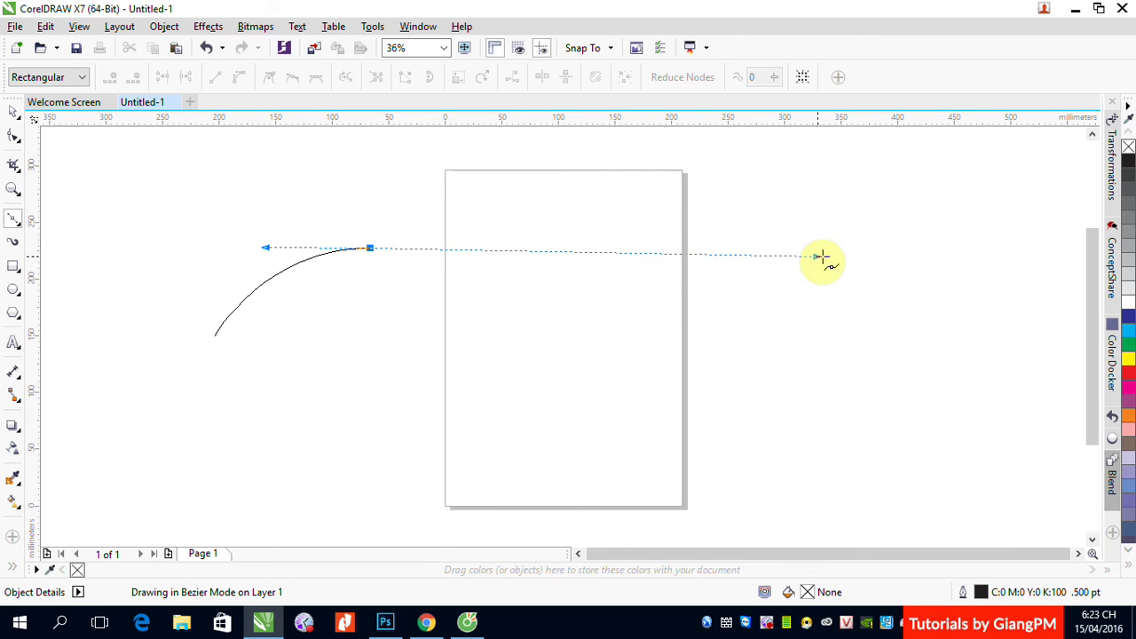
pyautogui.moveTo(822, 255); pyautogui.dragTo(689, 248)
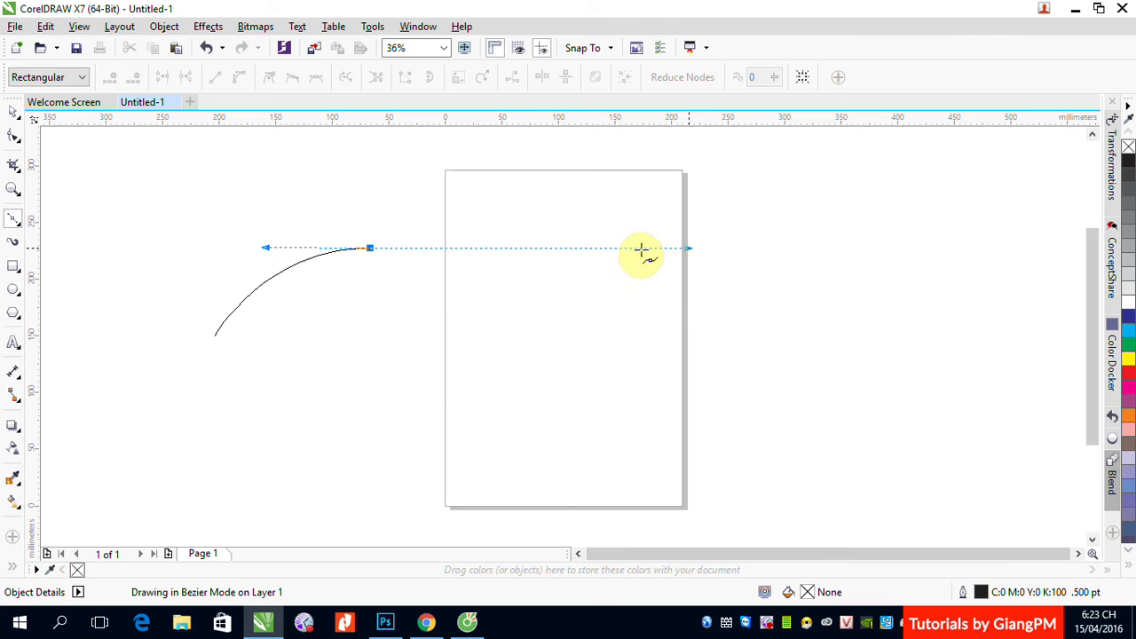
pyautogui.click(373, 169)
pyautogui.click(499, 193)
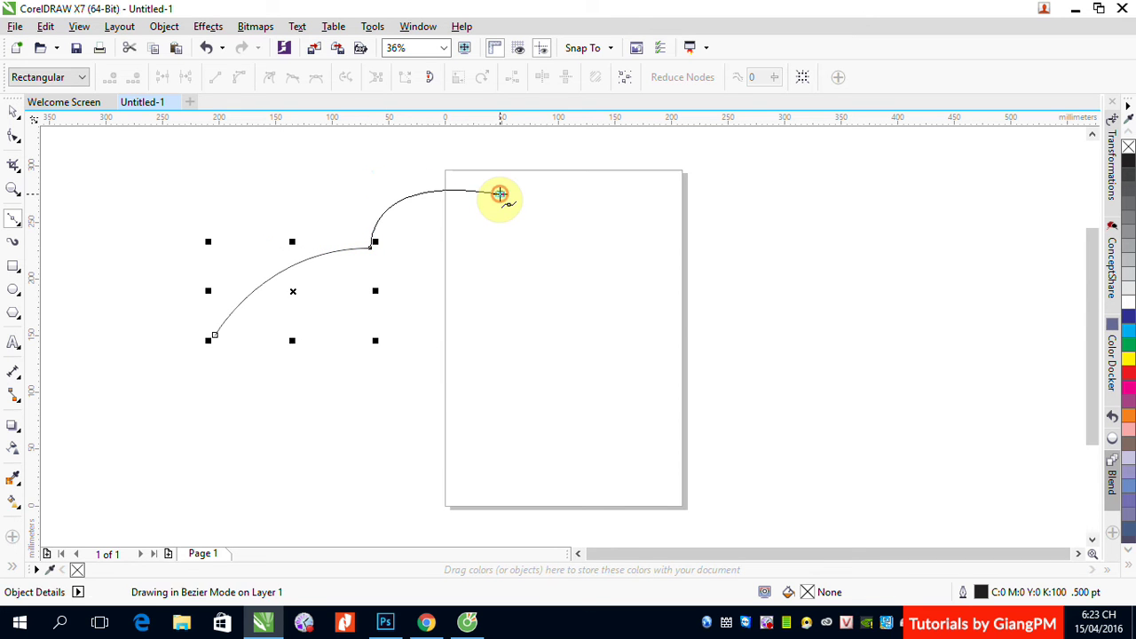
pyautogui.click(500, 192)
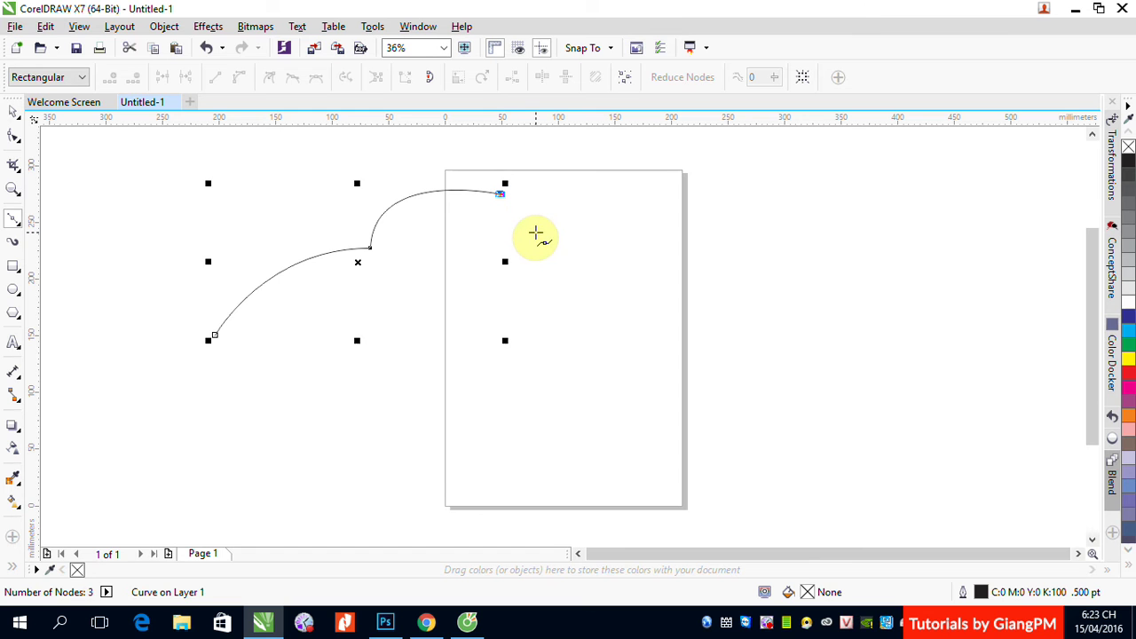
# Undo the third node and delete the remaining Bézier arc.
pyautogui.hotkey('ctrl', 'z')
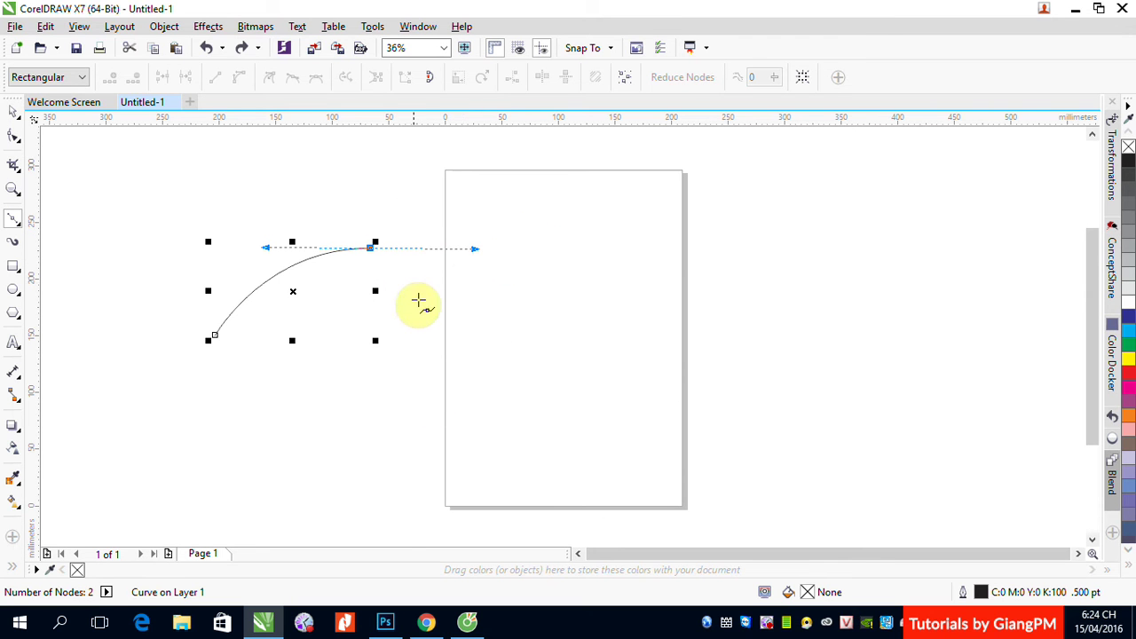
pyautogui.click(13, 111)
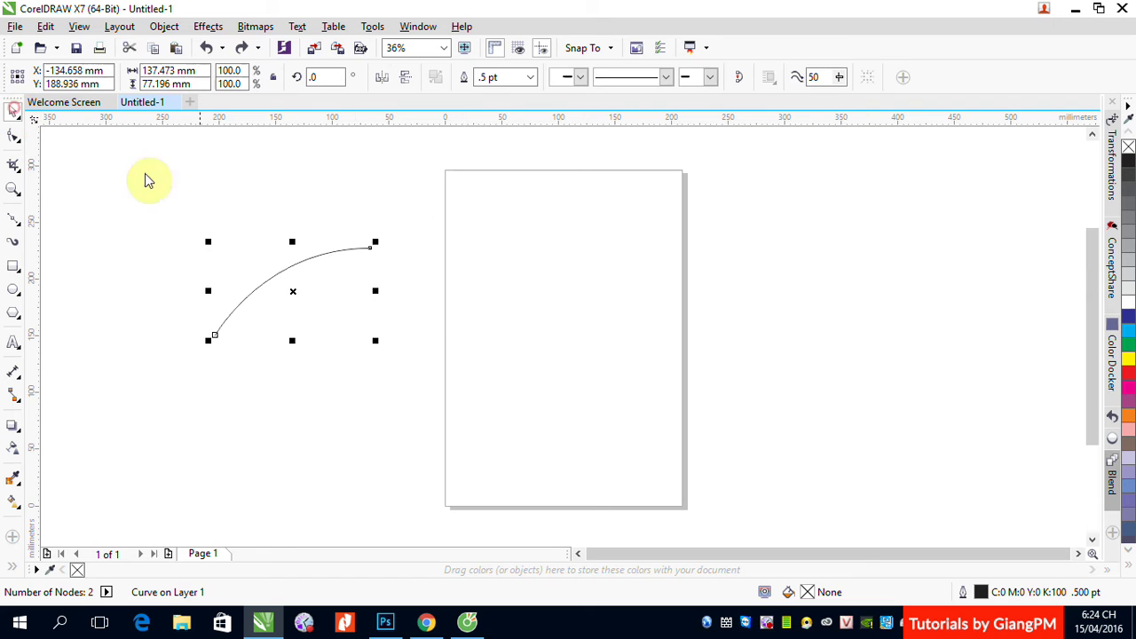
pyautogui.press('Delete')
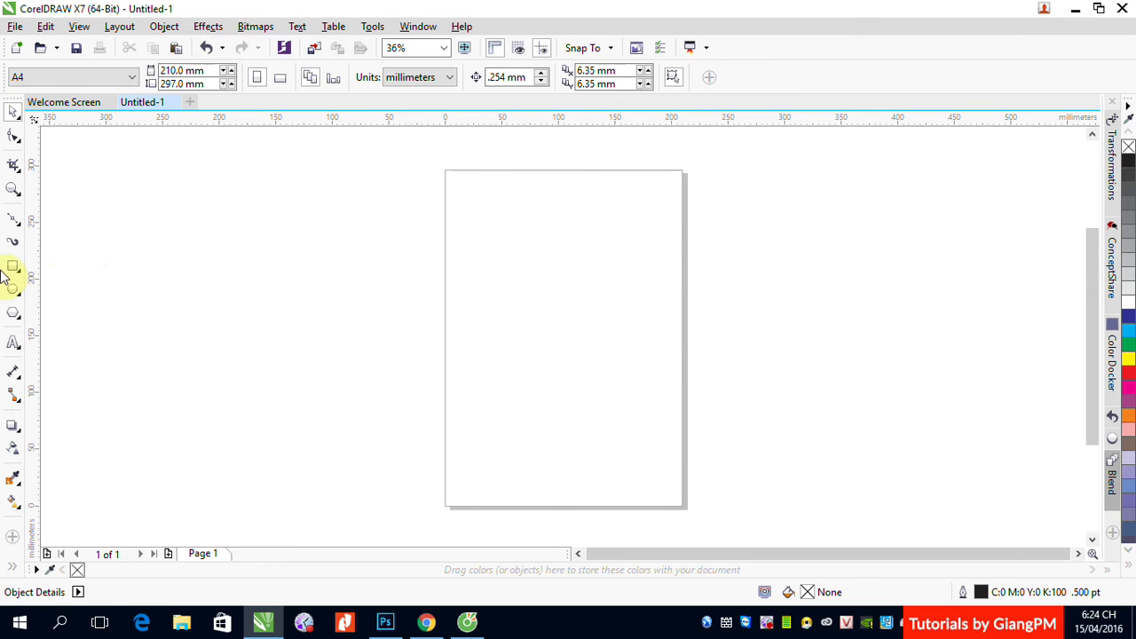
# Draw a two-node Bézier arc left of the page, and undo a third node tried at its left handle's end.
pyautogui.click(14, 221)
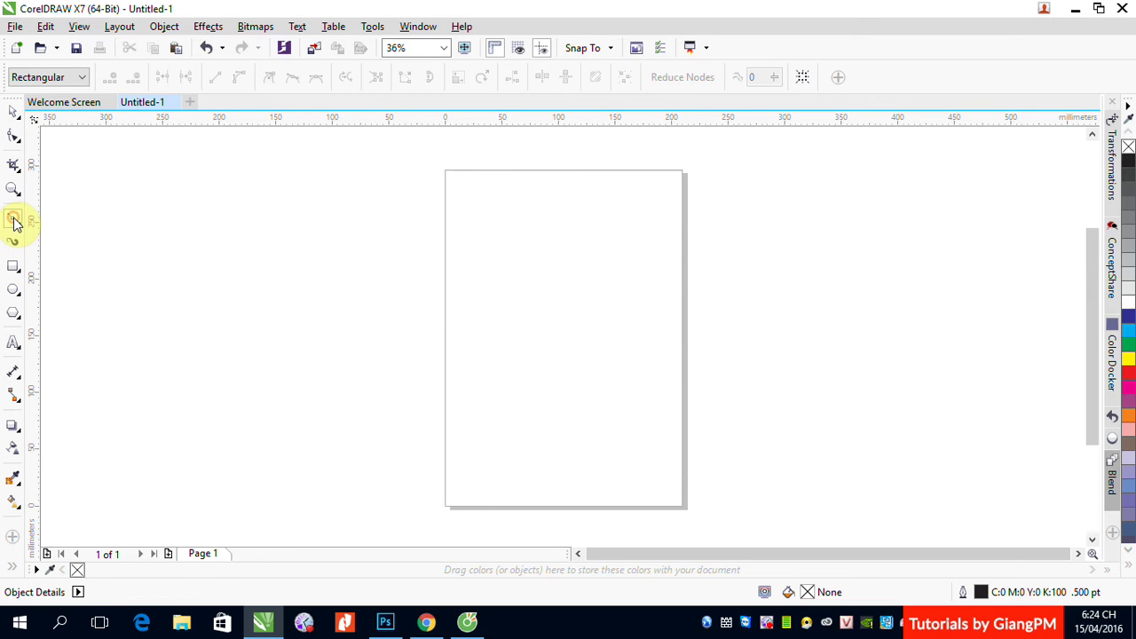
pyautogui.click(176, 393)
pyautogui.moveTo(333, 293); pyautogui.dragTo(398, 312)
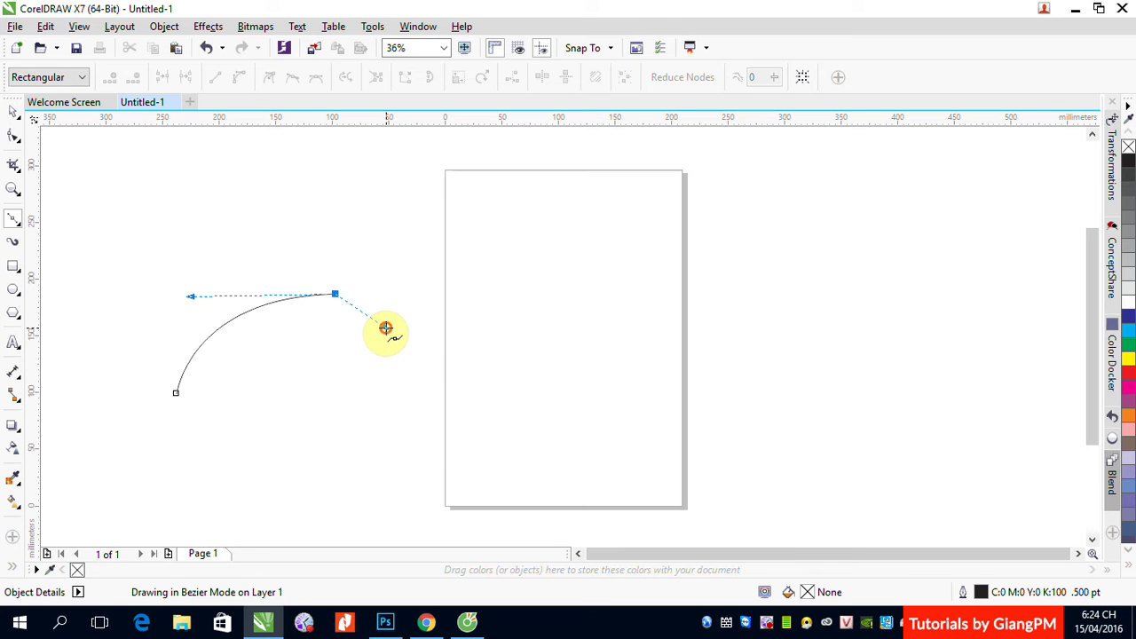
pyautogui.press('space')
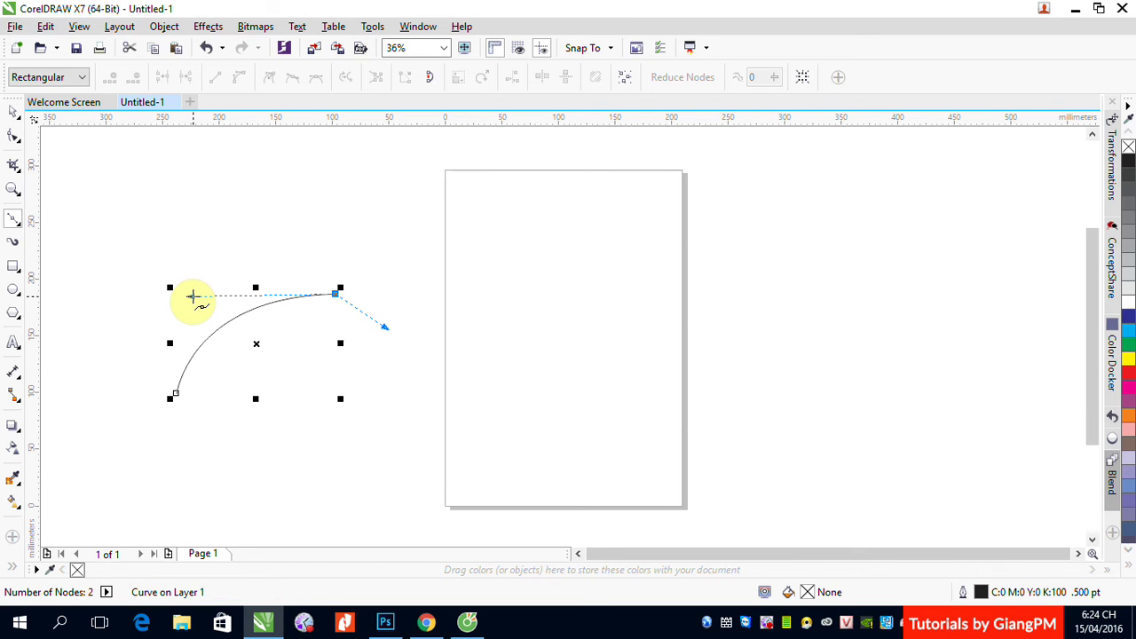
pyautogui.moveTo(192, 295); pyautogui.dragTo(246, 275)
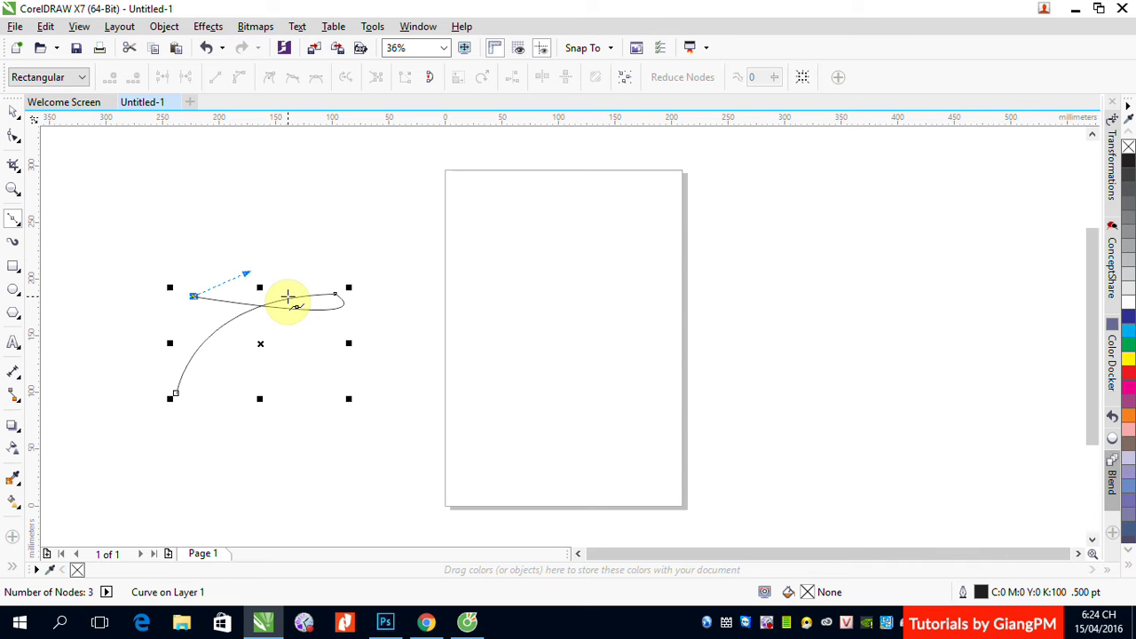
pyautogui.hotkey('ctrl', 'z')
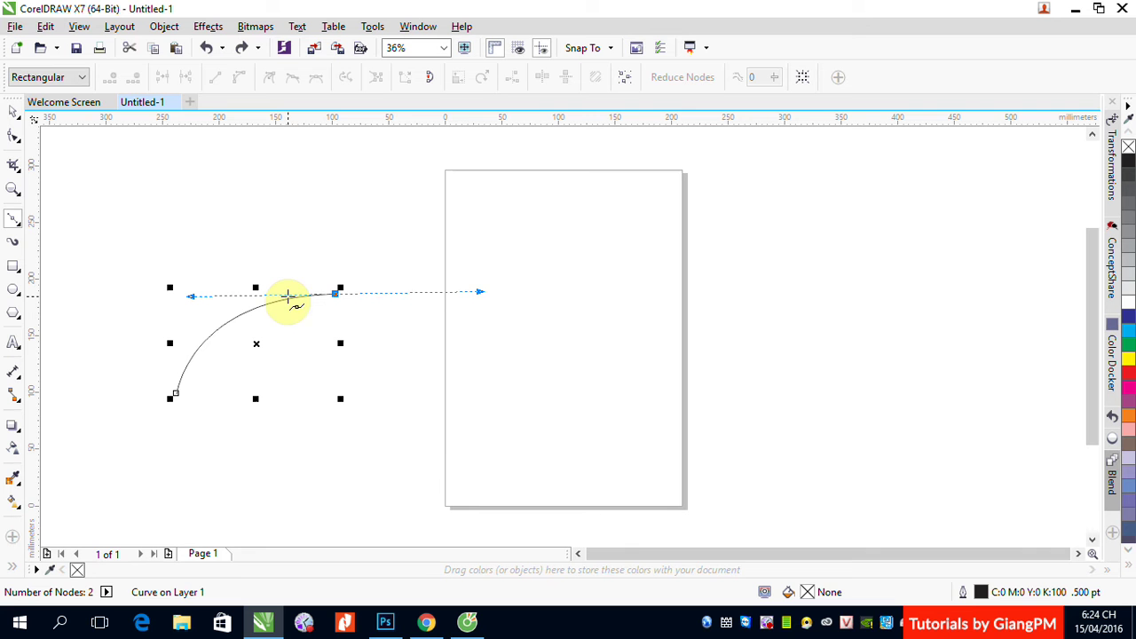
# Extend the Bézier arc rightward across the page with four more nodes, making a wavy curve about 712 by 125 mm.
pyautogui.click(486, 352)
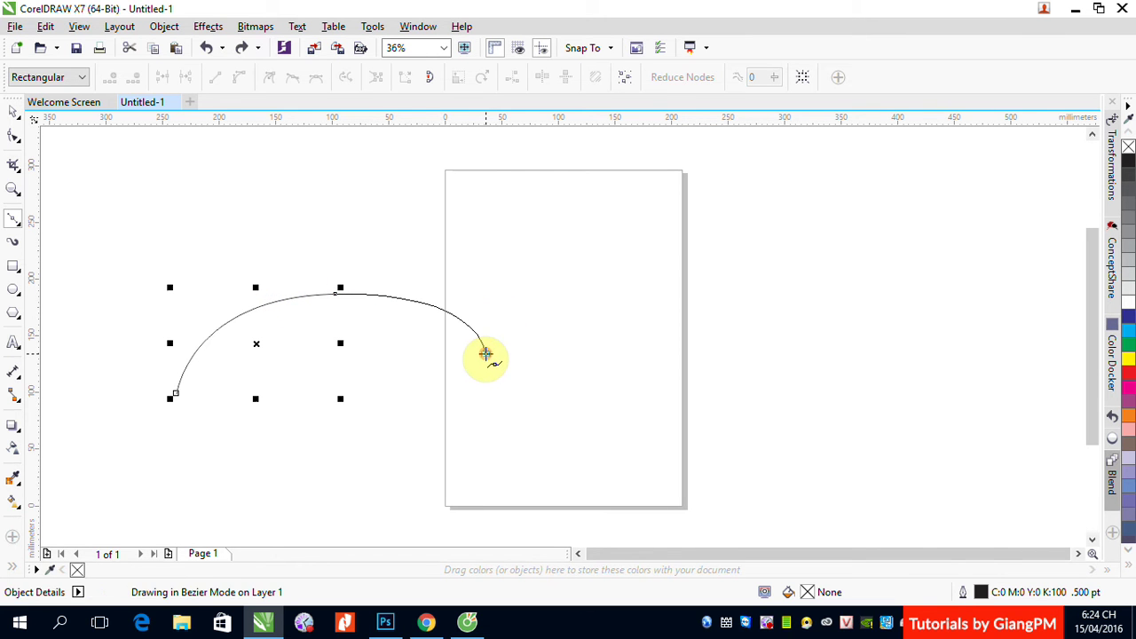
pyautogui.moveTo(585, 410); pyautogui.dragTo(687, 381)
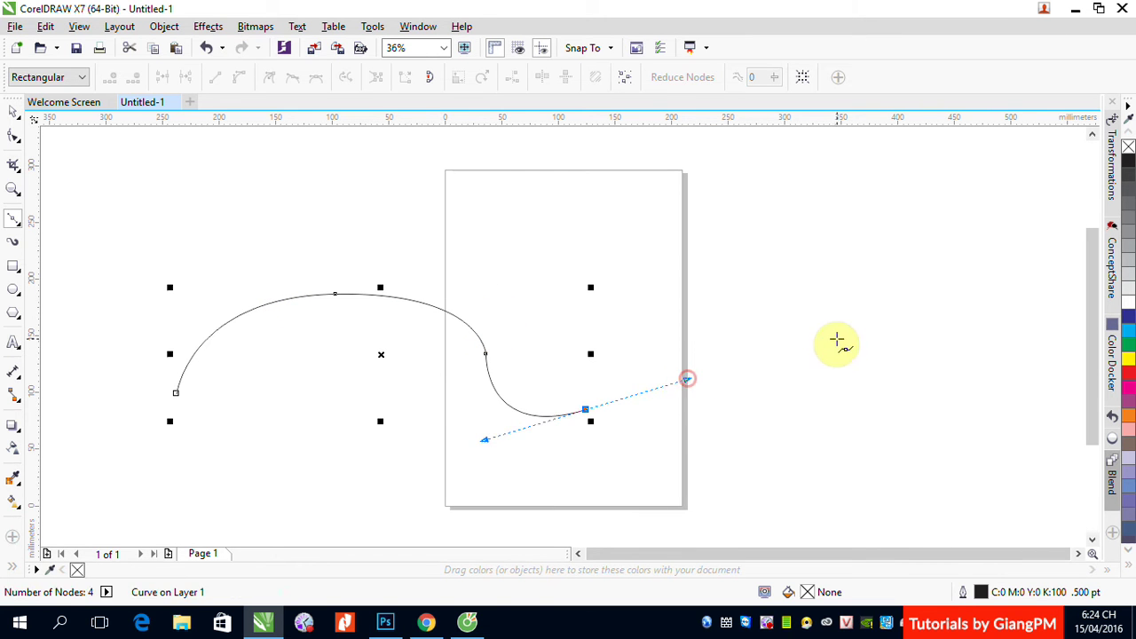
pyautogui.moveTo(837, 340); pyautogui.dragTo(879, 451)
pyautogui.moveTo(981, 380); pyautogui.dragTo(1050, 352)
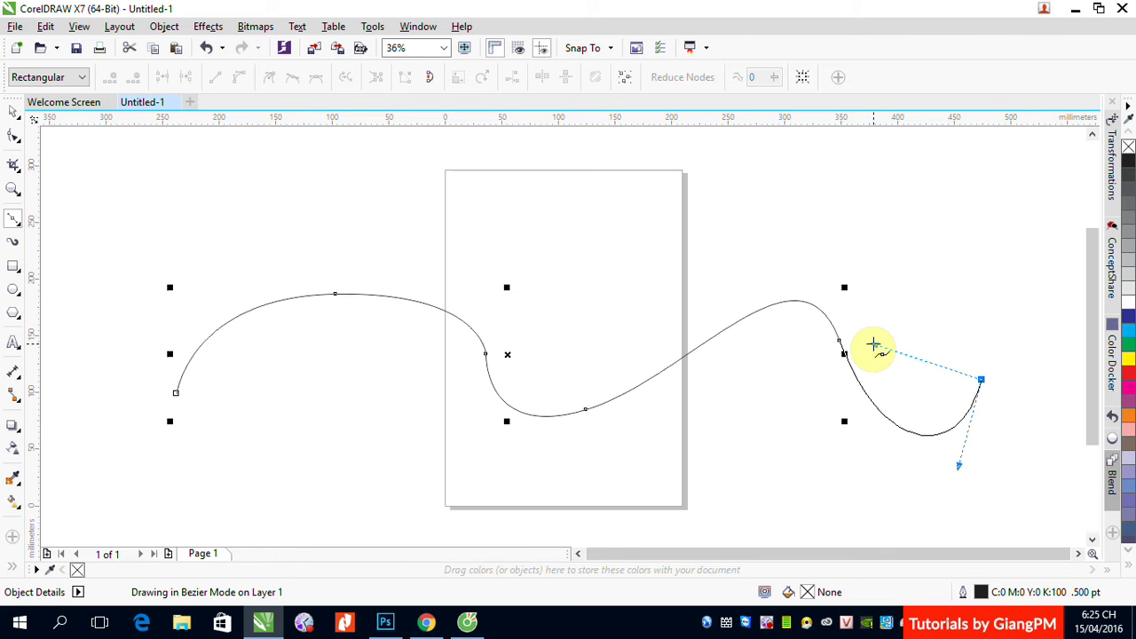
pyautogui.press('space')
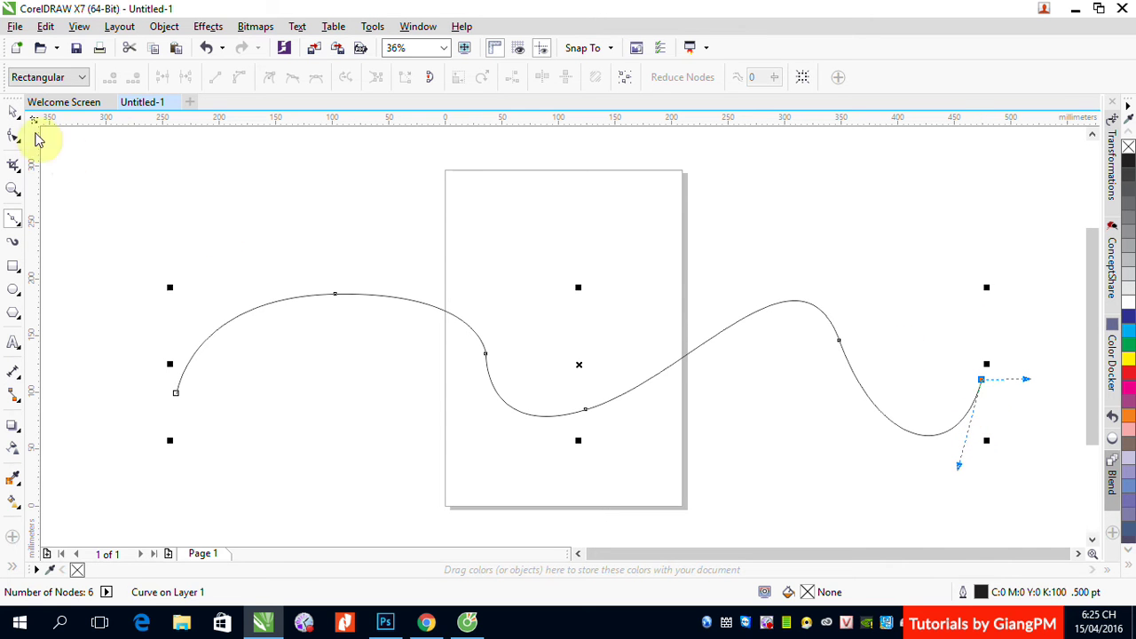
# Show the control handles of the wavy curve's second node with the Shape tool, and delete the whole curve.
pyautogui.click(13, 112)
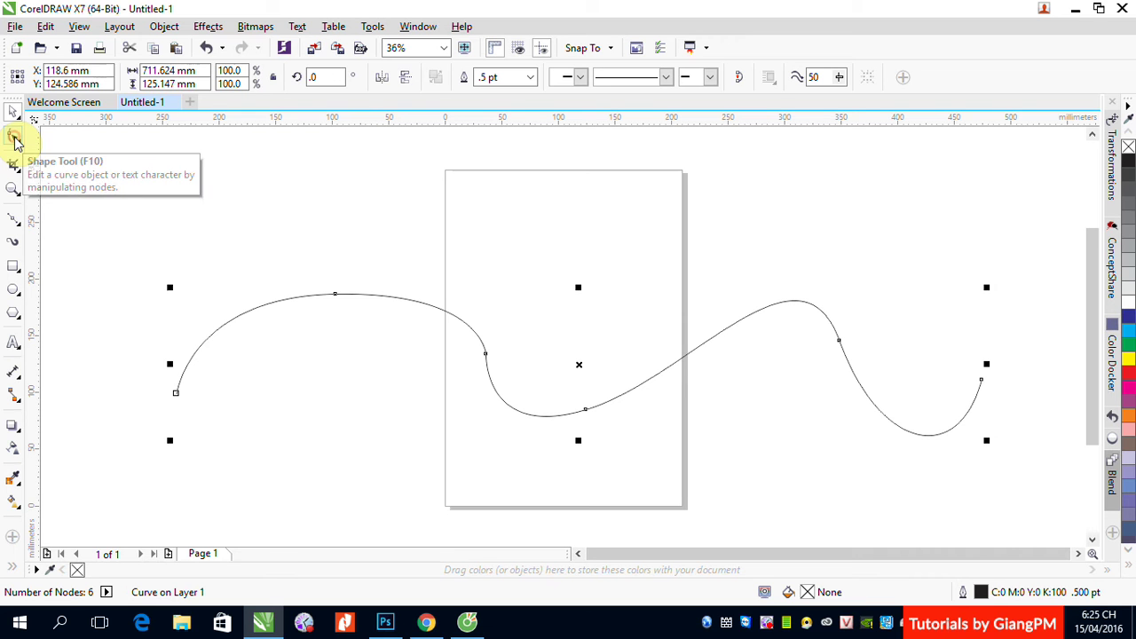
pyautogui.click(15, 137)
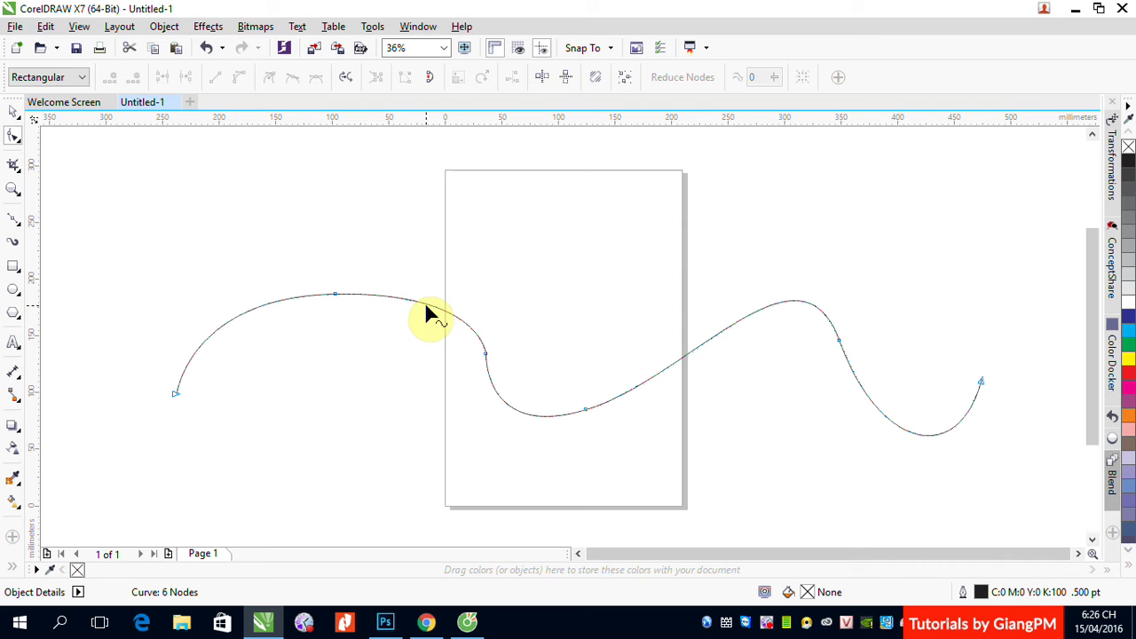
pyautogui.click(334, 294)
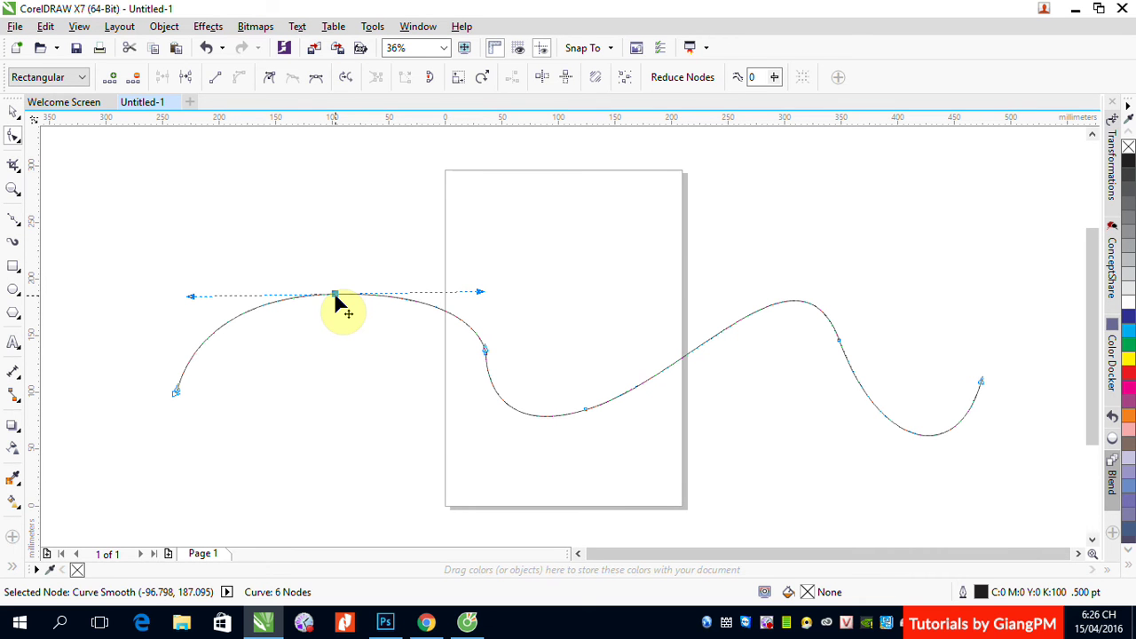
pyautogui.click(13, 111)
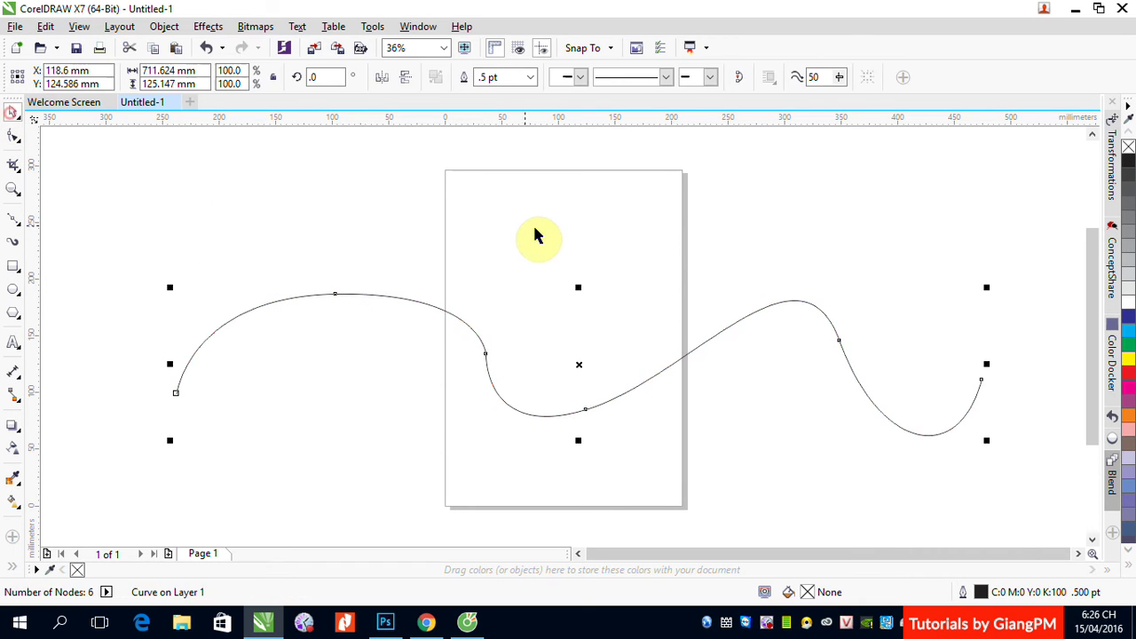
pyautogui.press('Delete')
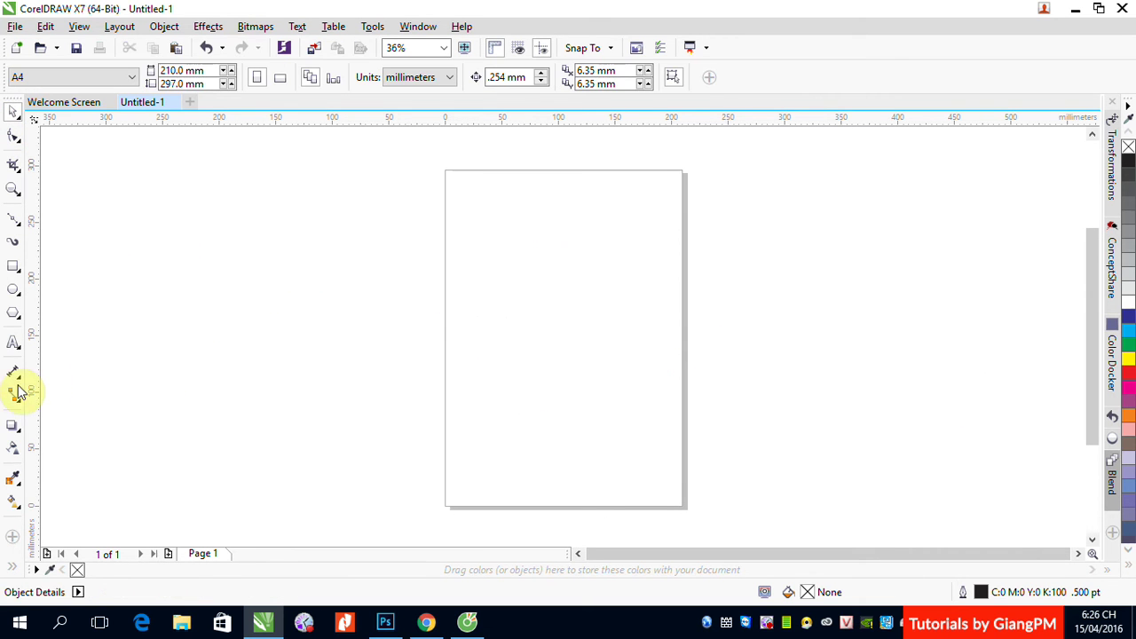
pyautogui.click(12, 221)
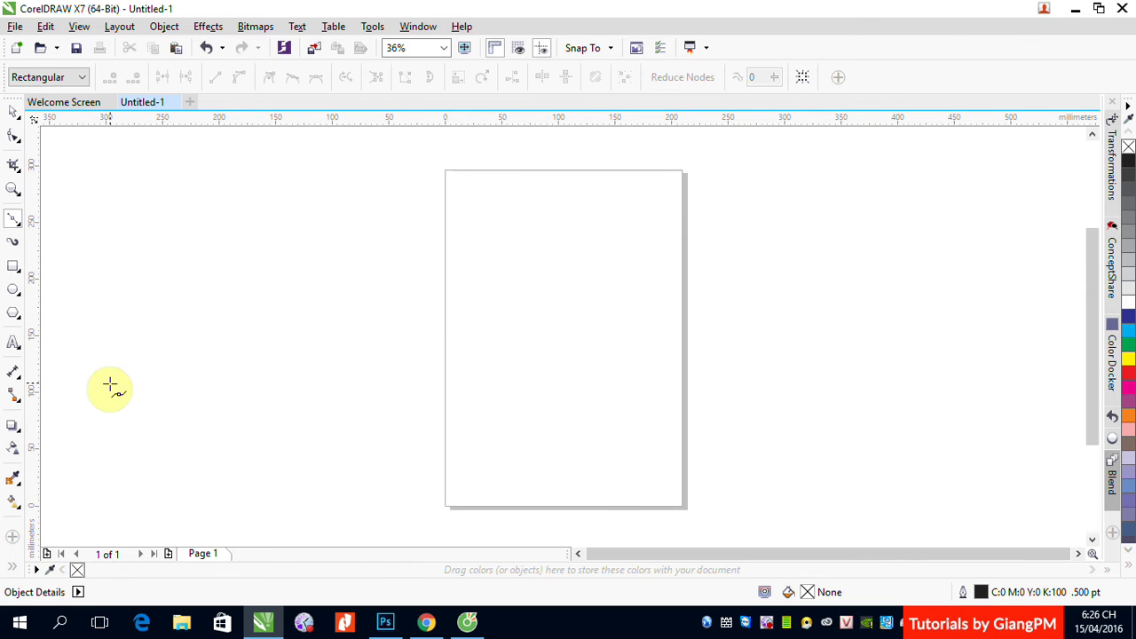
pyautogui.moveTo(353, 264)
pyautogui.mouseDown()
pyautogui.moveTo(398, 297)
pyautogui.moveTo(495, 332)
pyautogui.moveTo(505, 319)
pyautogui.moveTo(469, 291)
pyautogui.moveTo(480, 310)
pyautogui.mouseUp()
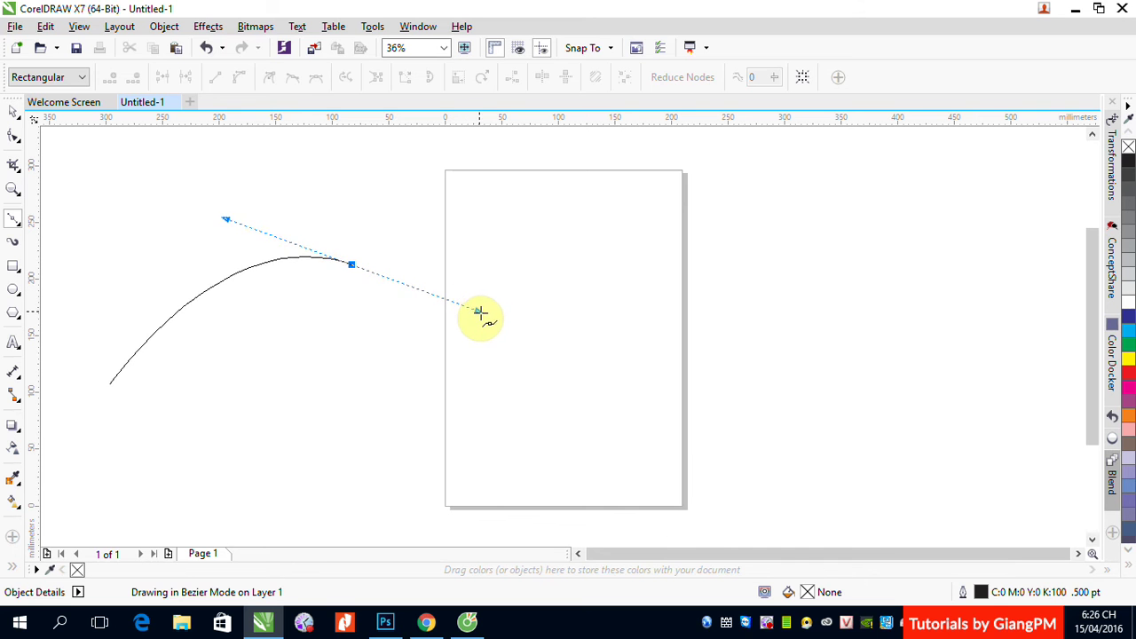
pyautogui.press('Escape')
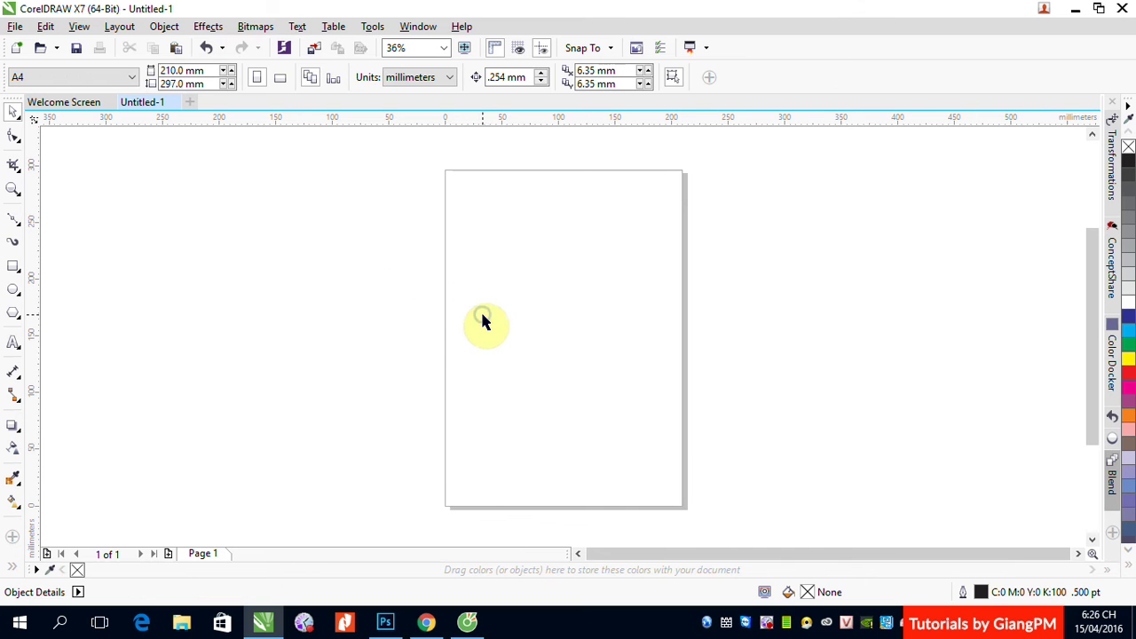
# Draw a two-node Bézier arc from left of the page onto it, and angle the second node's outgoing handle independently.
pyautogui.click(13, 219)
pyautogui.click(233, 359)
pyautogui.moveTo(506, 276); pyautogui.dragTo(678, 341)
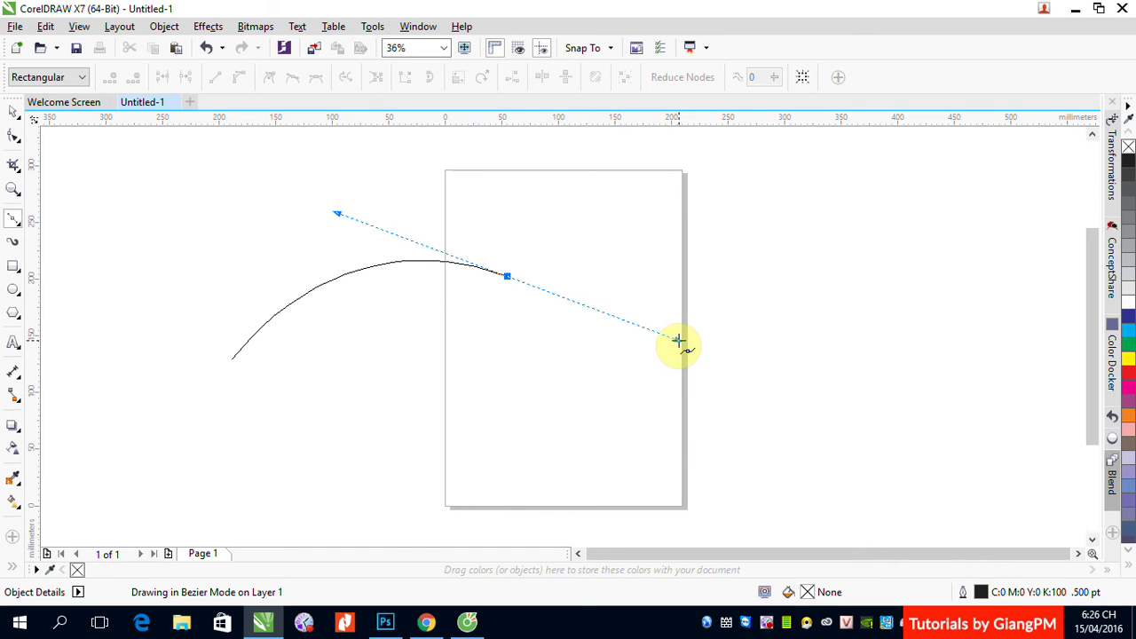
pyautogui.moveTo(678, 341)
pyautogui.mouseDown()
pyautogui.moveTo(653, 325)
pyautogui.moveTo(675, 338)
pyautogui.mouseUp()
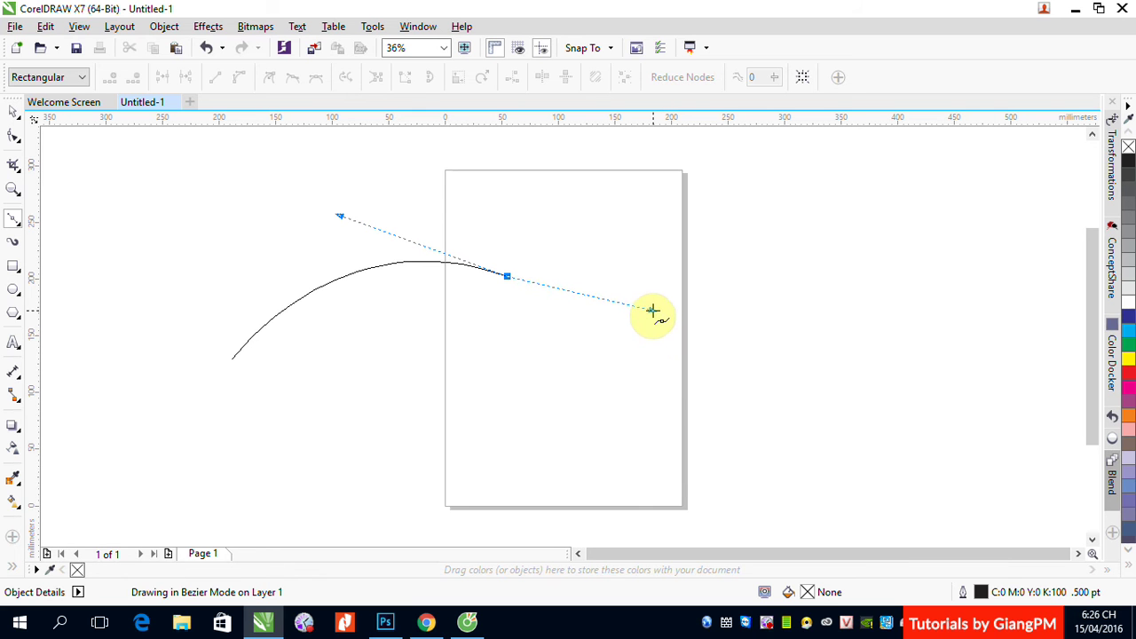
pyautogui.press('space')
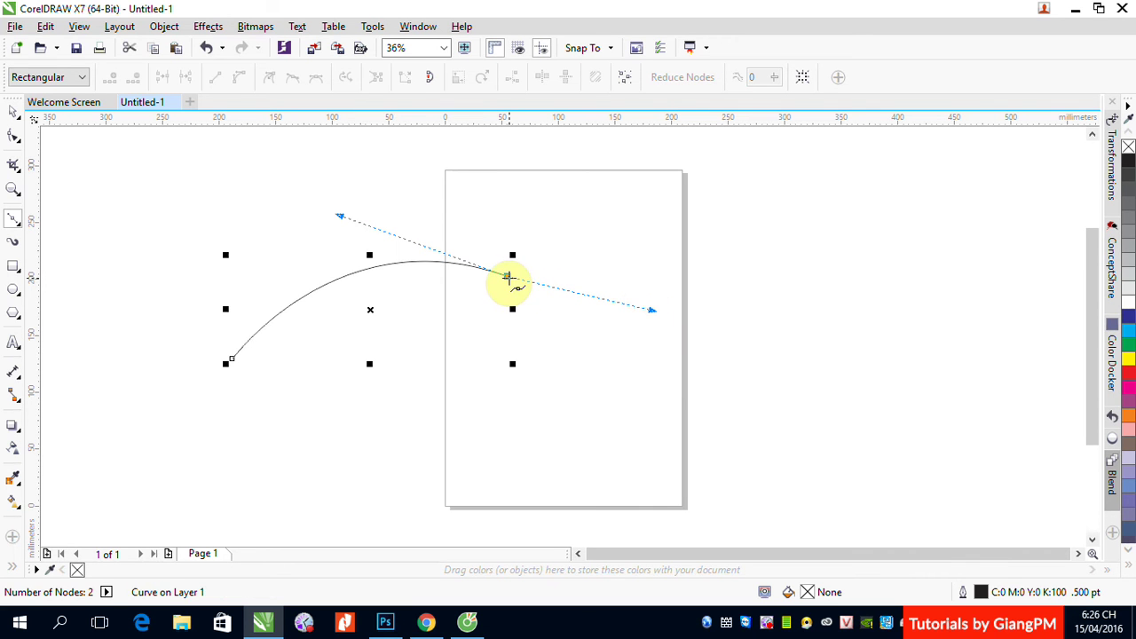
# Redraw the arc with its second node at about (34, 186) mm, and add a third node right of the page, about 490 mm wide overall.
pyautogui.moveTo(509, 278)
pyautogui.mouseDown()
pyautogui.moveTo(512, 258)
pyautogui.moveTo(520, 274)
pyautogui.moveTo(618, 306)
pyautogui.moveTo(666, 310)
pyautogui.moveTo(603, 295)
pyautogui.moveTo(642, 309)
pyautogui.moveTo(684, 300)
pyautogui.moveTo(601, 303)
pyautogui.moveTo(686, 314)
pyautogui.moveTo(622, 315)
pyautogui.moveTo(633, 301)
pyautogui.moveTo(669, 299)
pyautogui.moveTo(616, 294)
pyautogui.moveTo(786, 320)
pyautogui.moveTo(557, 297)
pyautogui.moveTo(743, 322)
pyautogui.moveTo(680, 325)
pyautogui.moveTo(701, 350)
pyautogui.moveTo(580, 314)
pyautogui.moveTo(722, 335)
pyautogui.moveTo(581, 312)
pyautogui.mouseUp()
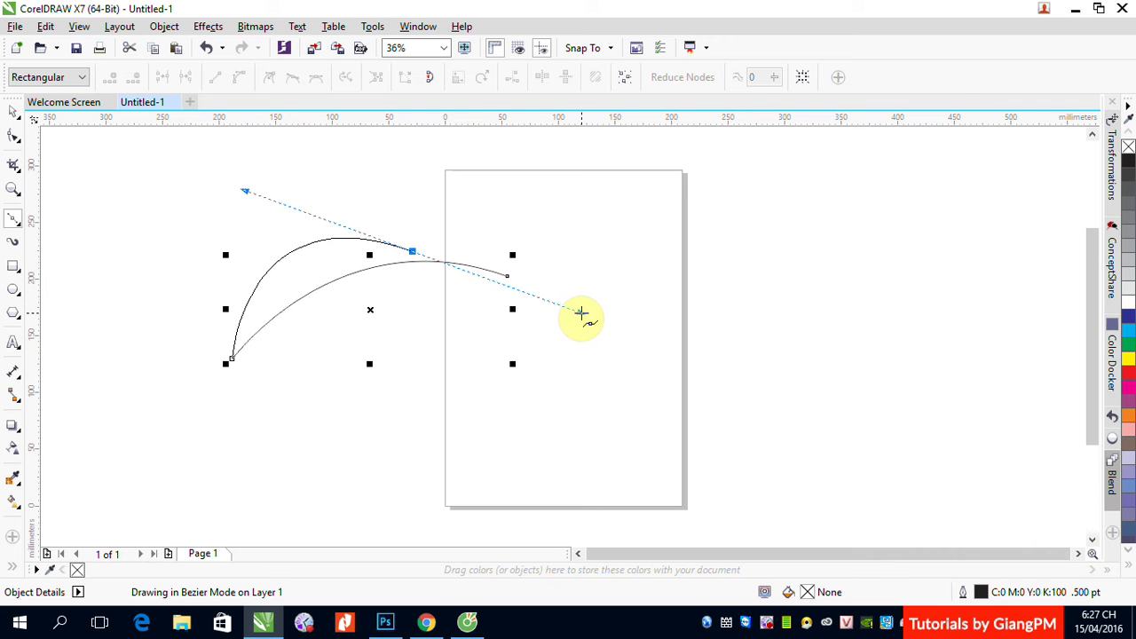
pyautogui.moveTo(581, 313); pyautogui.dragTo(665, 366)
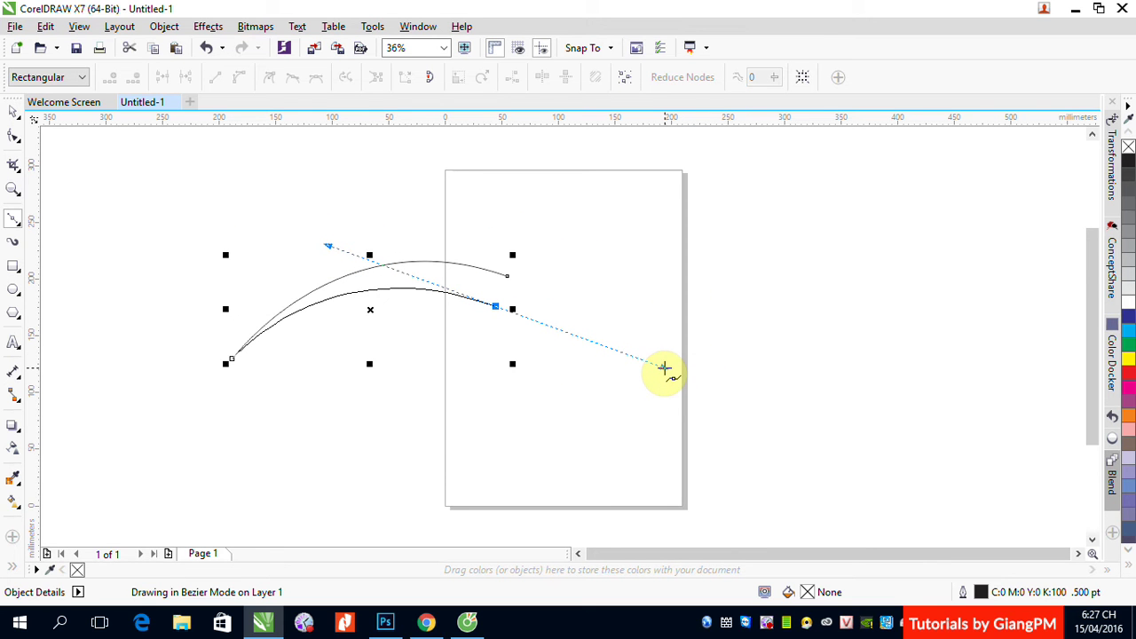
pyautogui.moveTo(665, 367); pyautogui.dragTo(718, 356)
pyautogui.moveTo(785, 324); pyautogui.dragTo(865, 298)
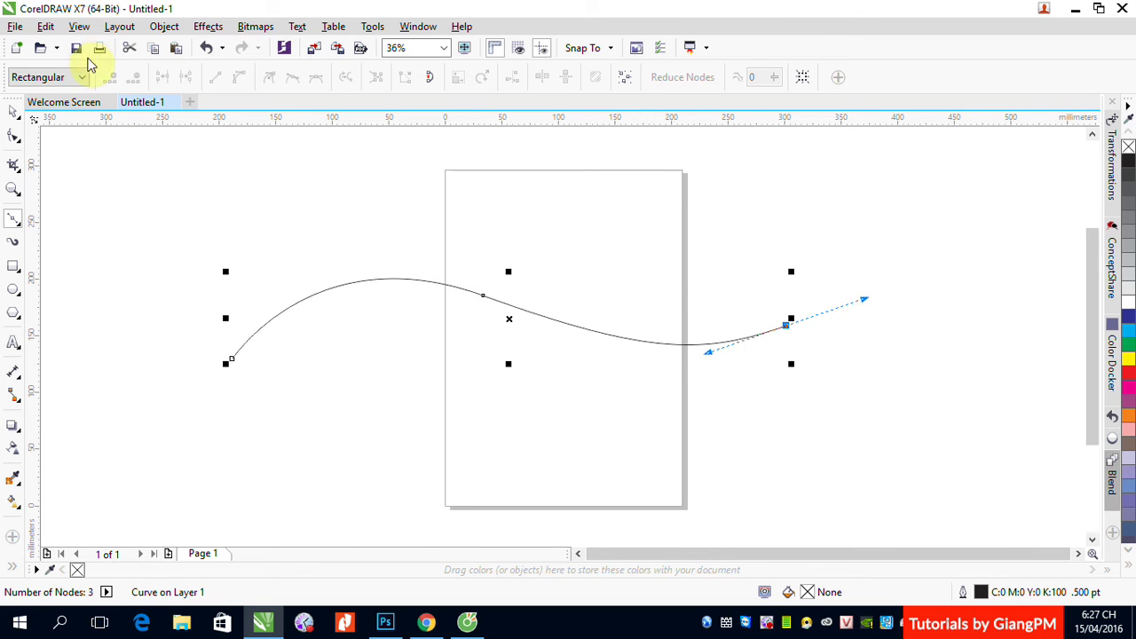
# With the Shape tool, convert the segment before the curve's middle node to a straight line, and convert it back to a curve.
pyautogui.click(12, 133)
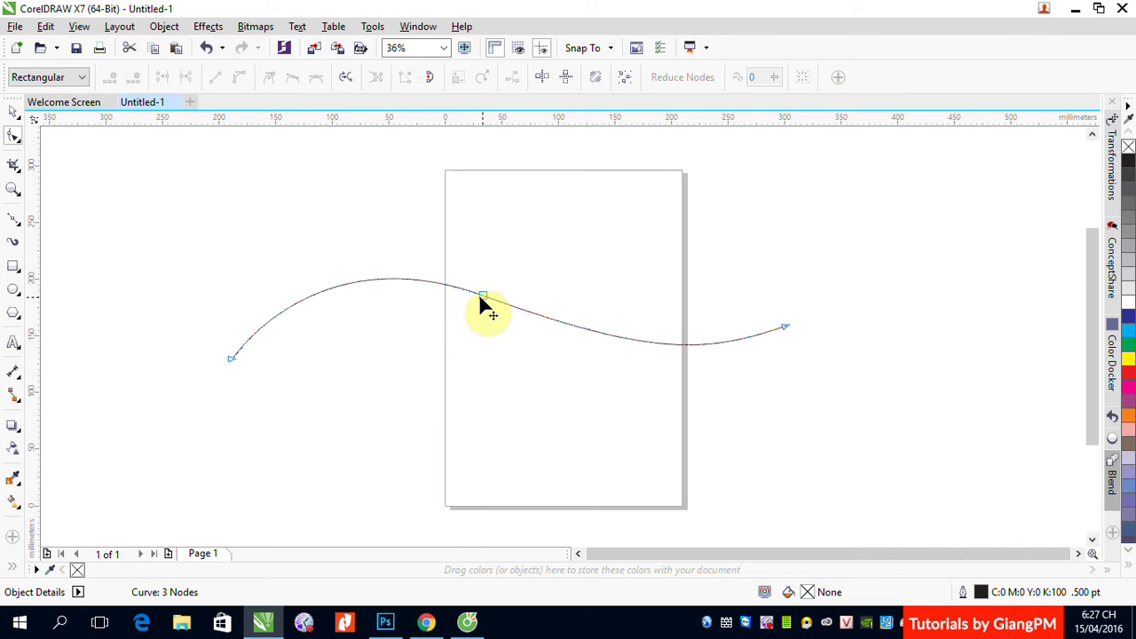
pyautogui.click(229, 360)
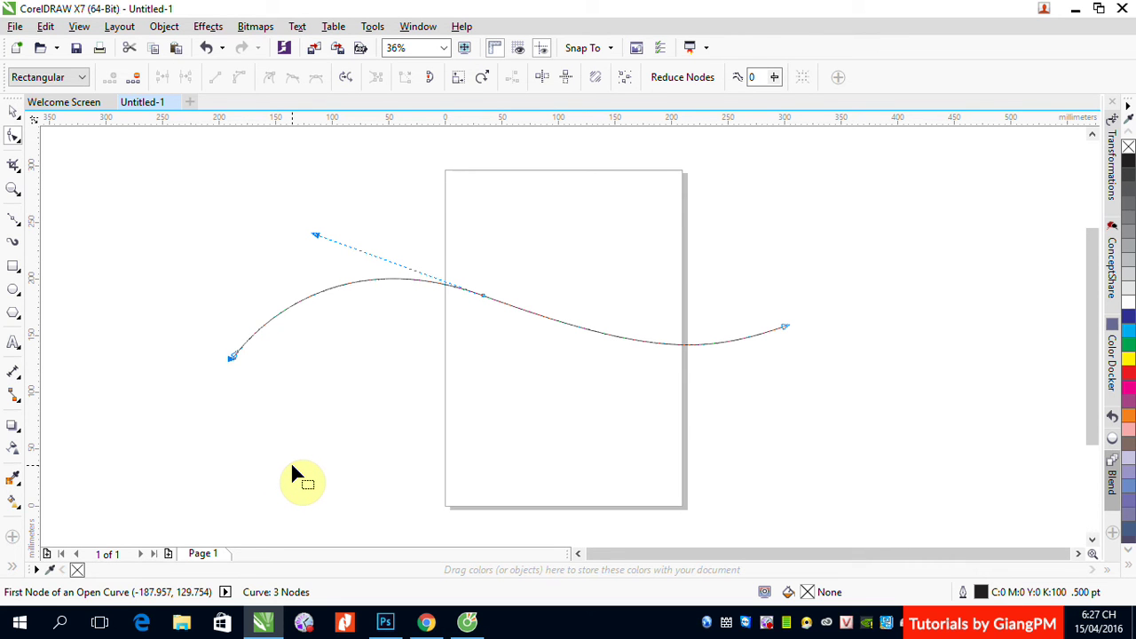
pyautogui.click(483, 297)
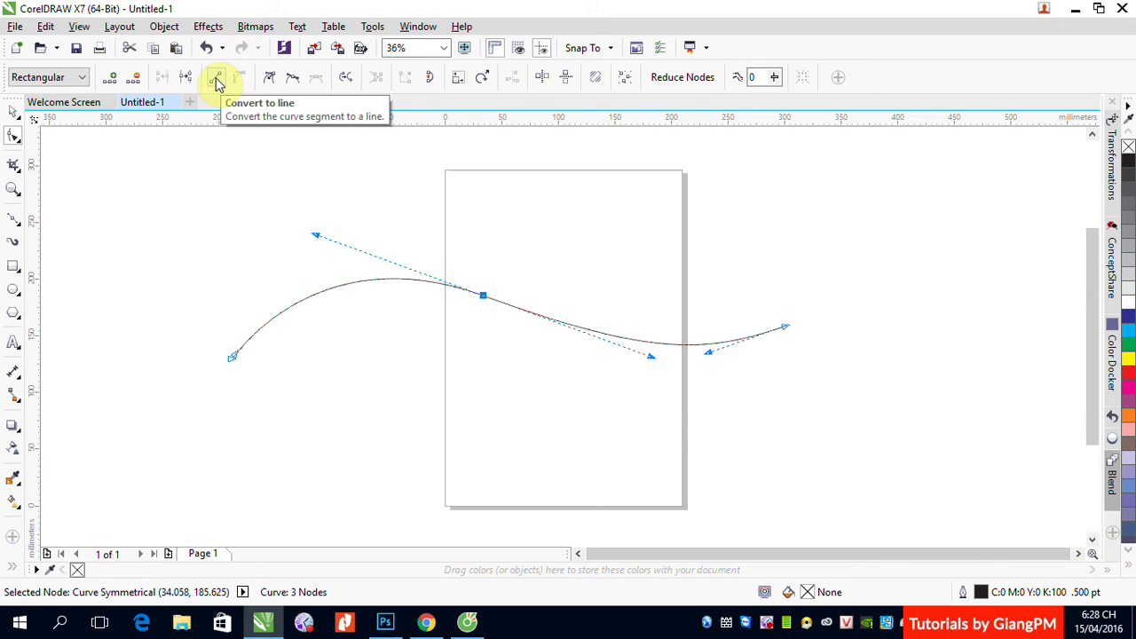
pyautogui.click(218, 82)
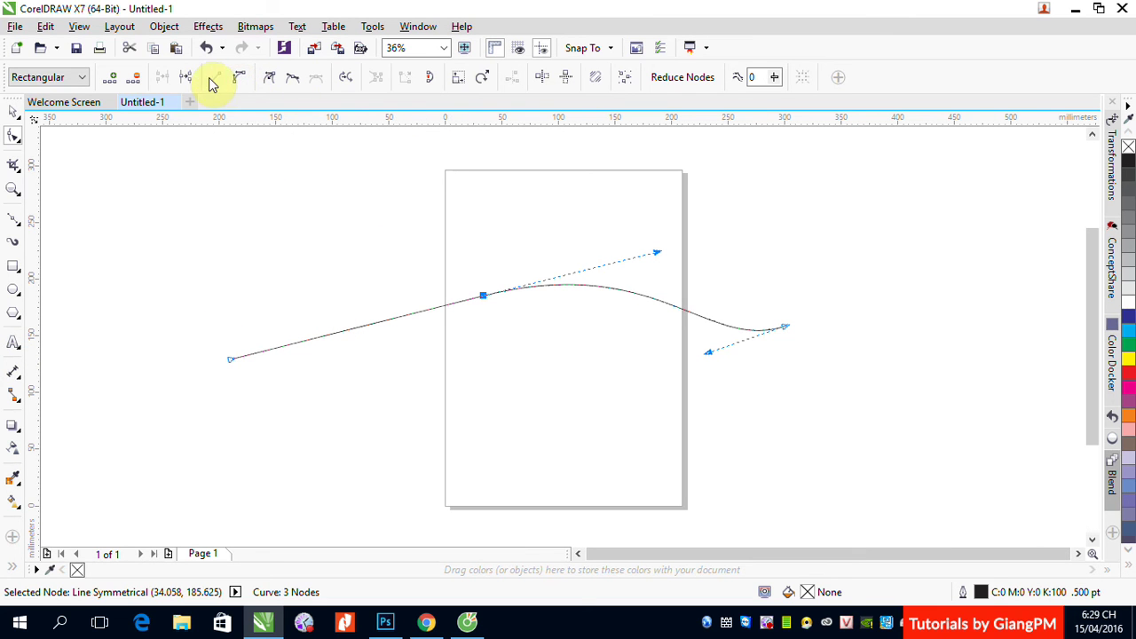
pyautogui.click(238, 79)
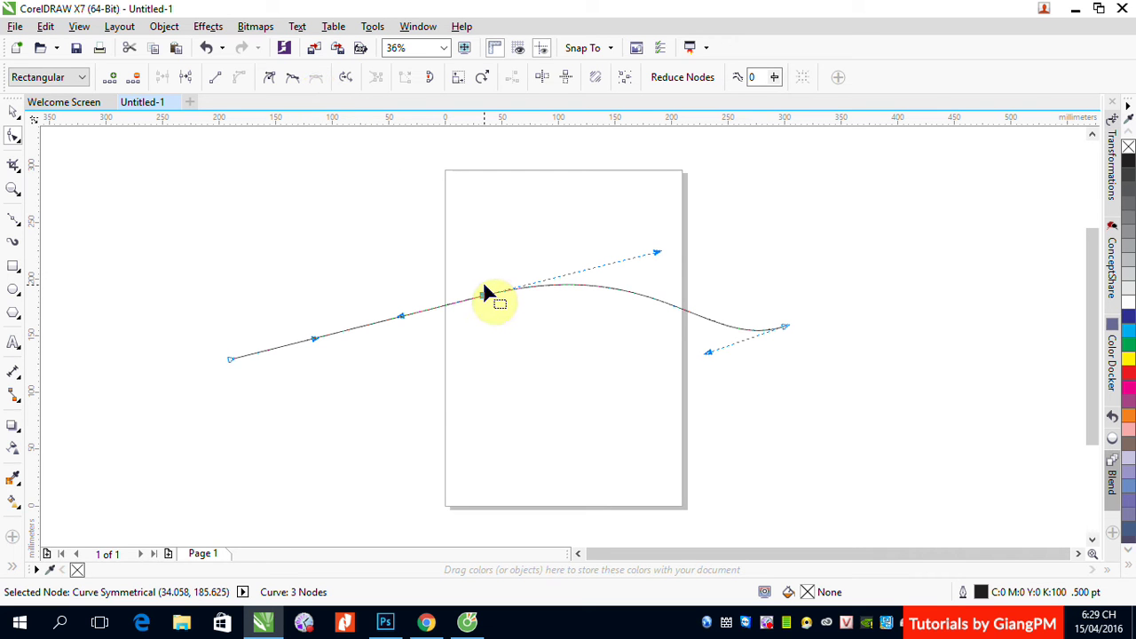
# Make the middle node a cusp, and raise its left and right handles independently to form two separate humps.
pyautogui.click(269, 80)
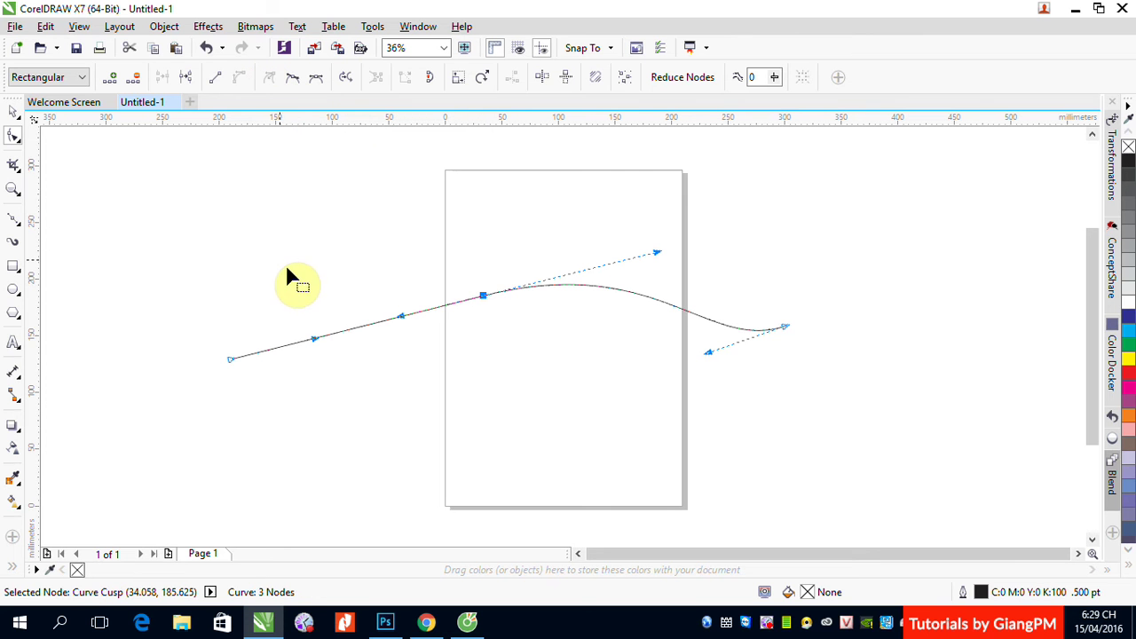
pyautogui.moveTo(400, 317); pyautogui.dragTo(346, 265)
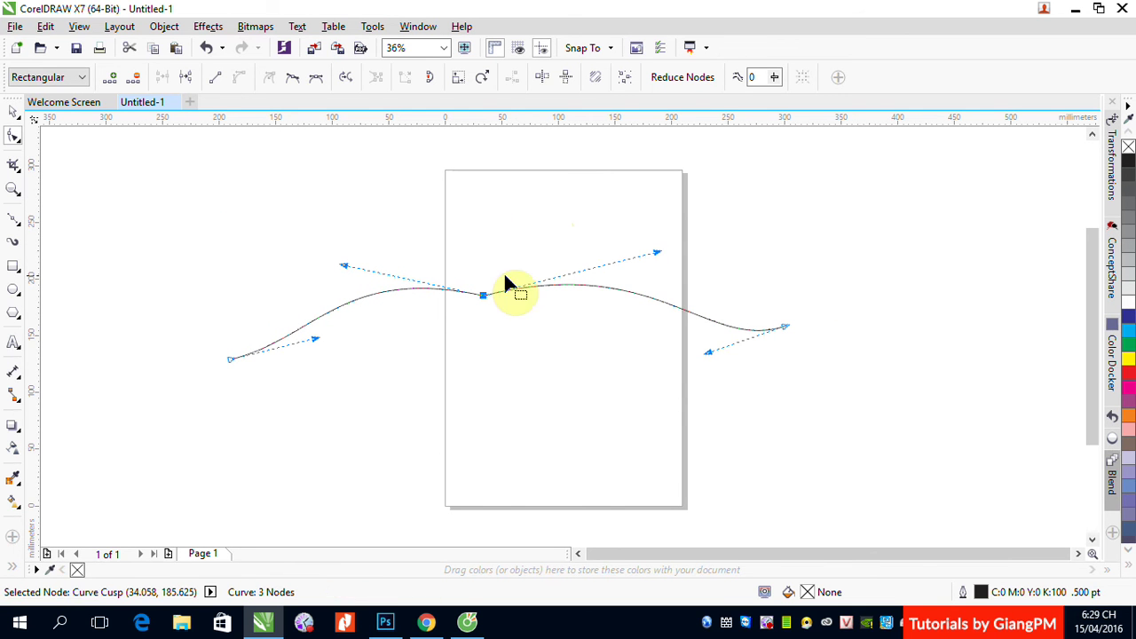
pyautogui.click(658, 253)
pyautogui.moveTo(609, 197); pyautogui.dragTo(564, 205)
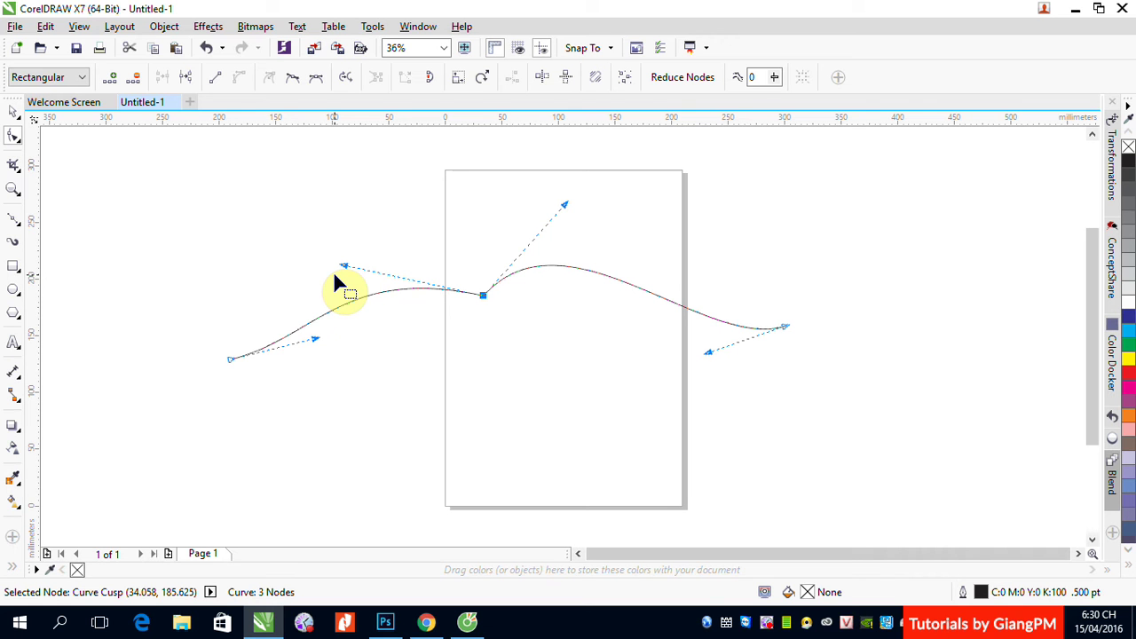
# Make the middle node smooth, and swing its right handle steeply upward past the top of the page.
pyautogui.click(294, 80)
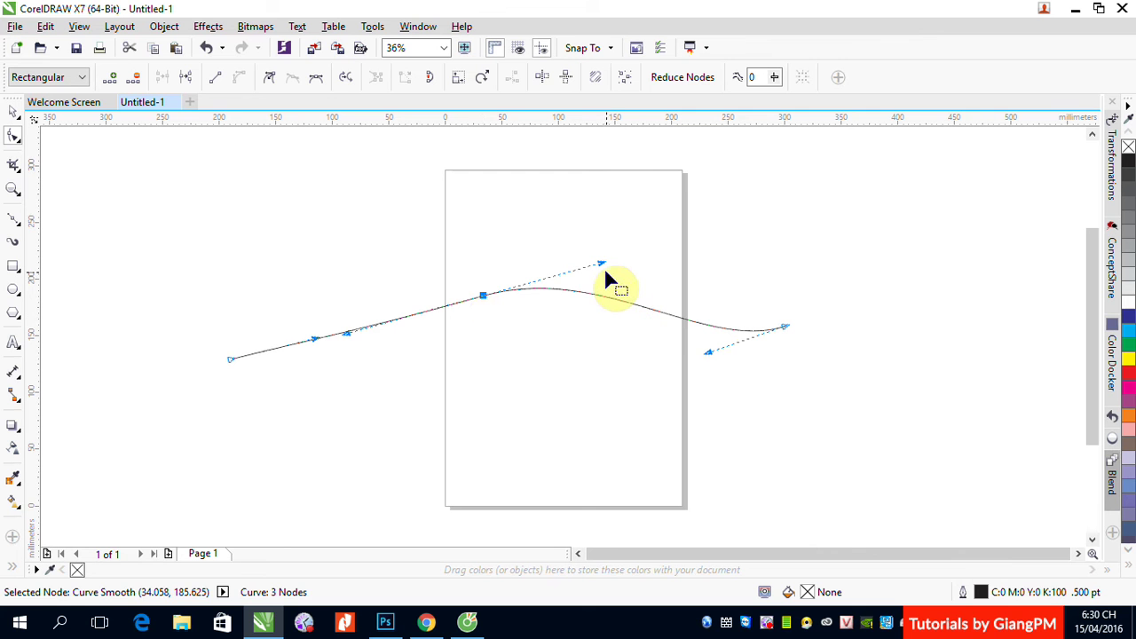
pyautogui.moveTo(602, 266); pyautogui.dragTo(549, 147)
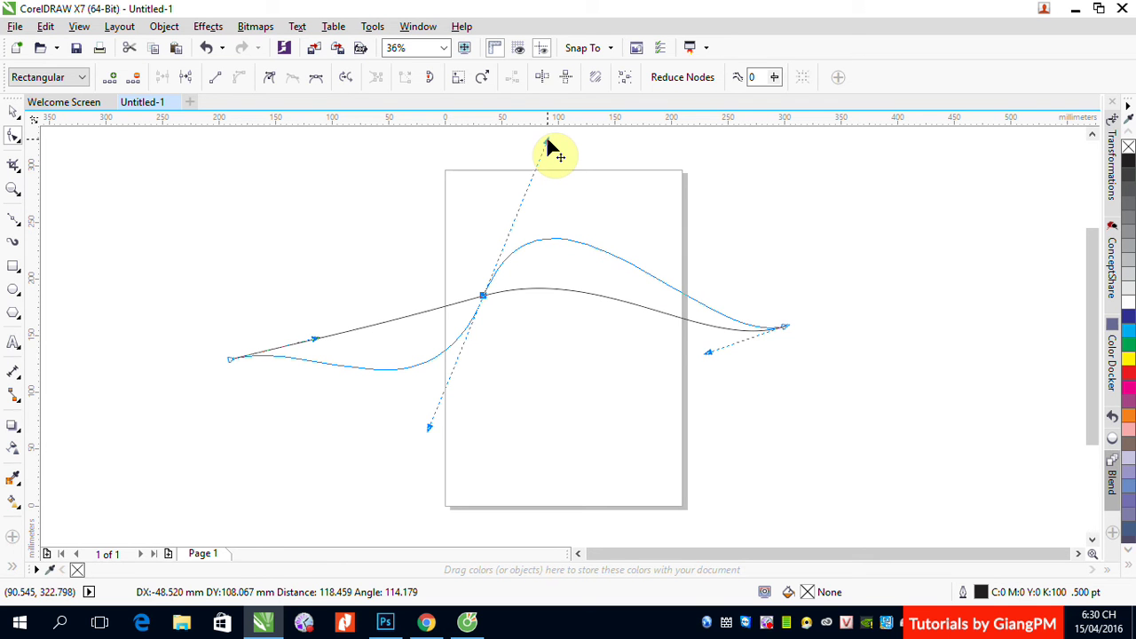
pyautogui.moveTo(549, 147)
pyautogui.mouseDown()
pyautogui.moveTo(525, 194)
pyautogui.moveTo(544, 156)
pyautogui.mouseUp()
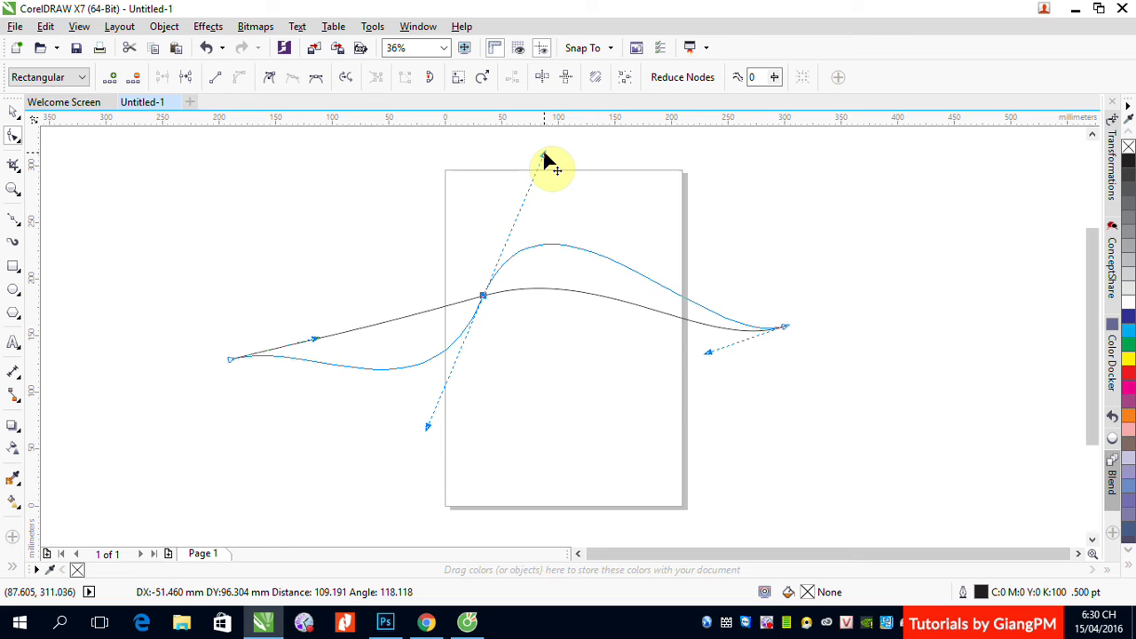
pyautogui.moveTo(545, 153); pyautogui.dragTo(543, 154)
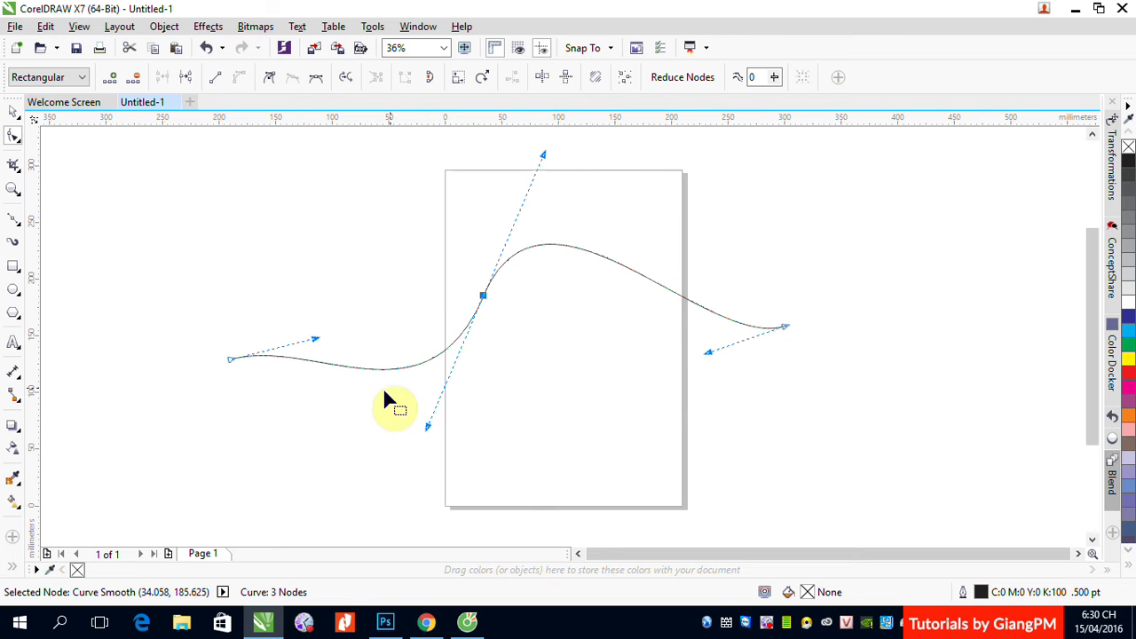
# Make the middle node symmetrical, and shorten and flatten its paired handles for a gentler curve.
pyautogui.click(317, 80)
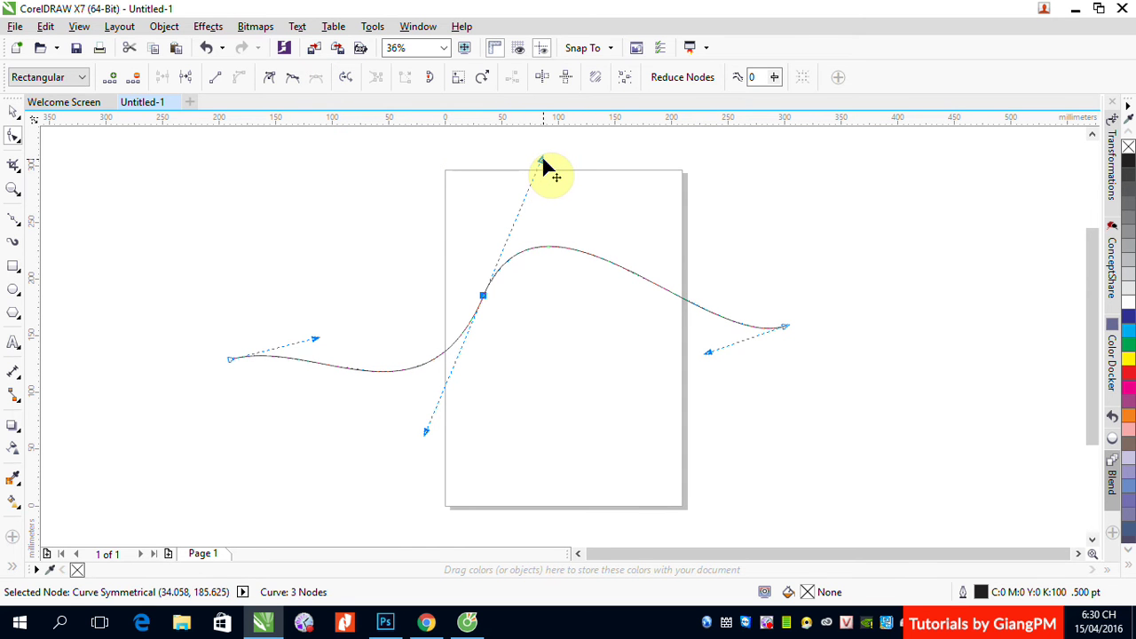
pyautogui.moveTo(543, 162); pyautogui.dragTo(551, 206)
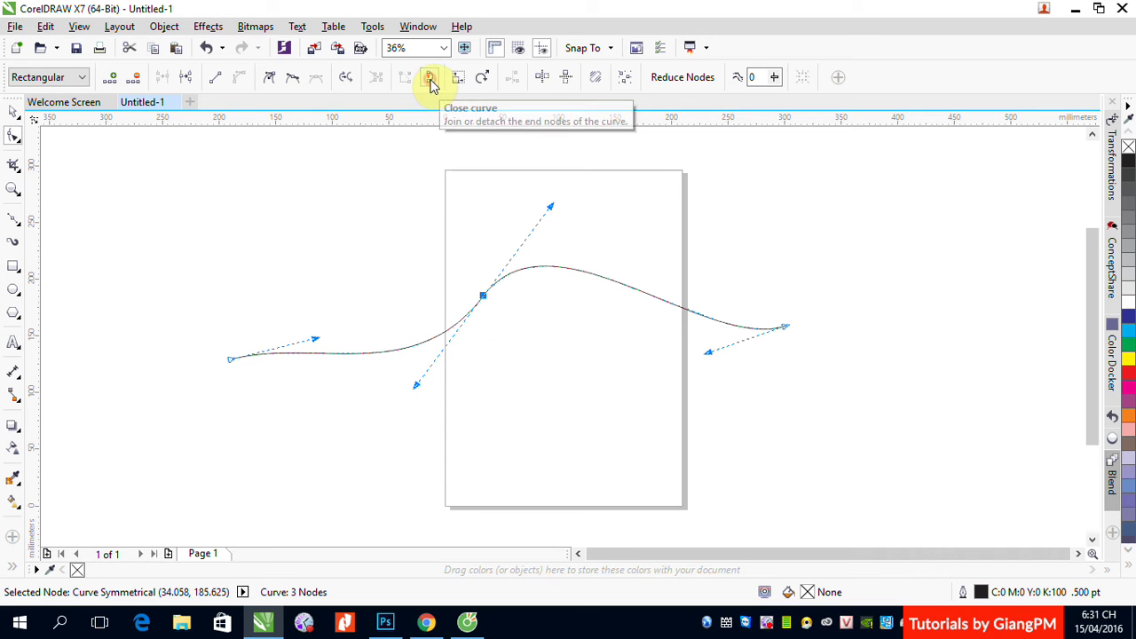
# Join the curve's end nodes with Close Curve, and undo the closure.
pyautogui.click(432, 80)
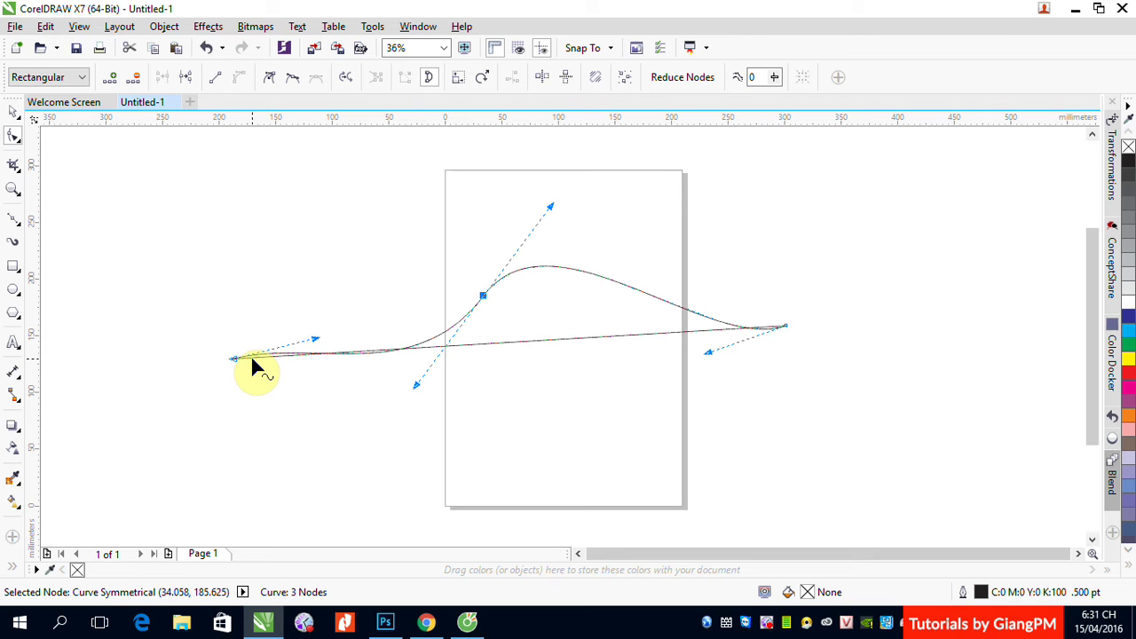
pyautogui.moveTo(252, 361); pyautogui.dragTo(252, 362)
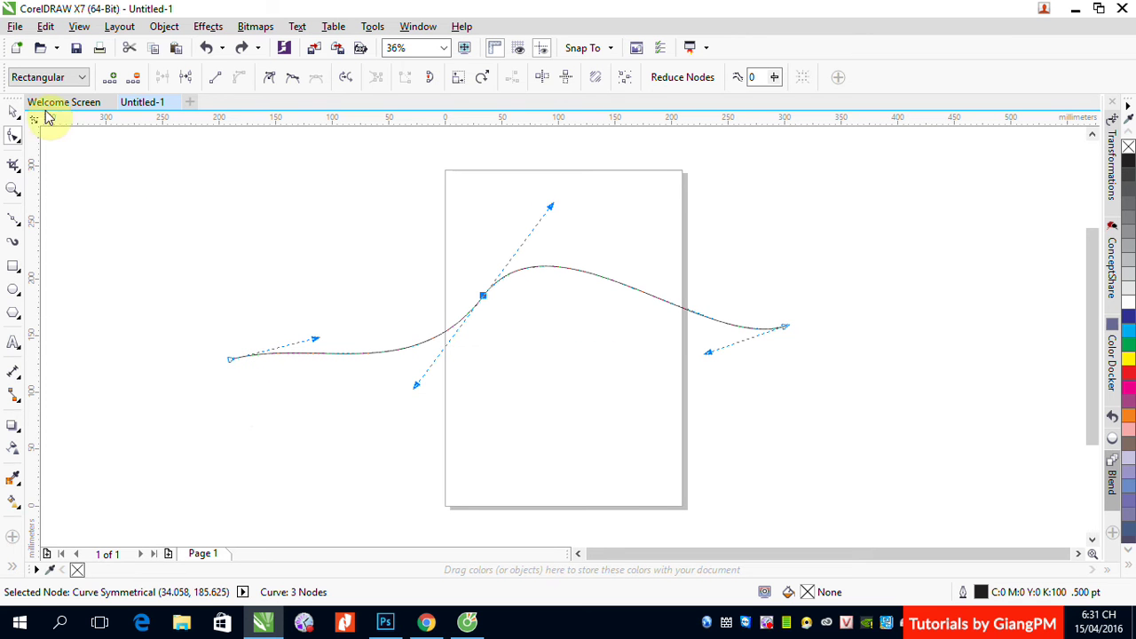
# Give the open curve a red fill (C:0 M:100 Y:100 K:0), and try closing it with the Shape tool, undoing the closure.
pyautogui.click(12, 112)
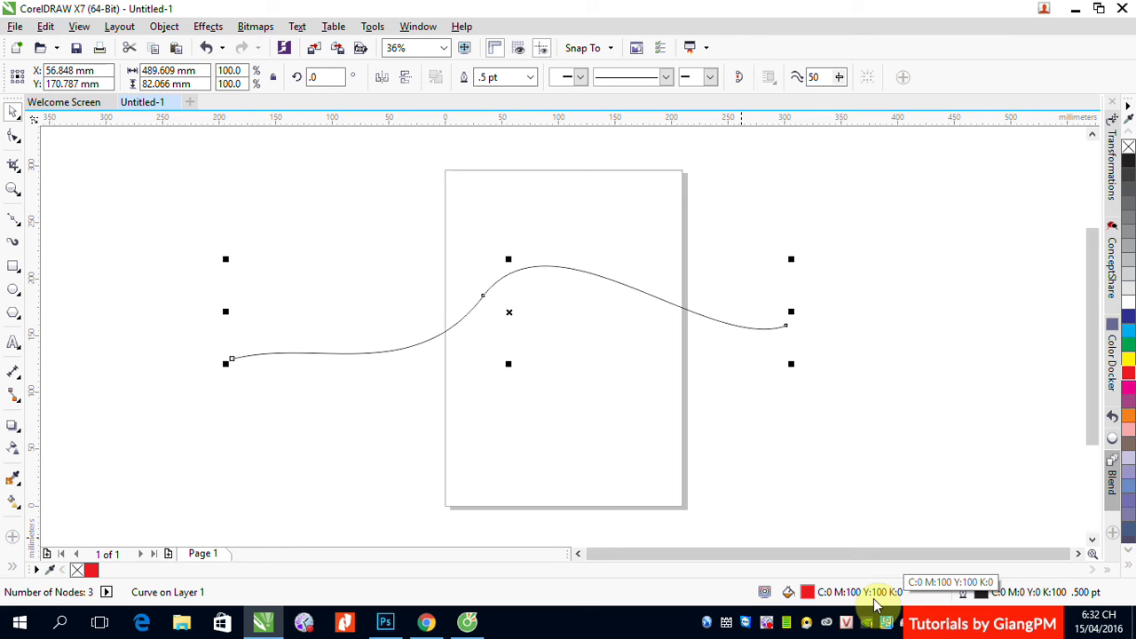
pyautogui.click(14, 135)
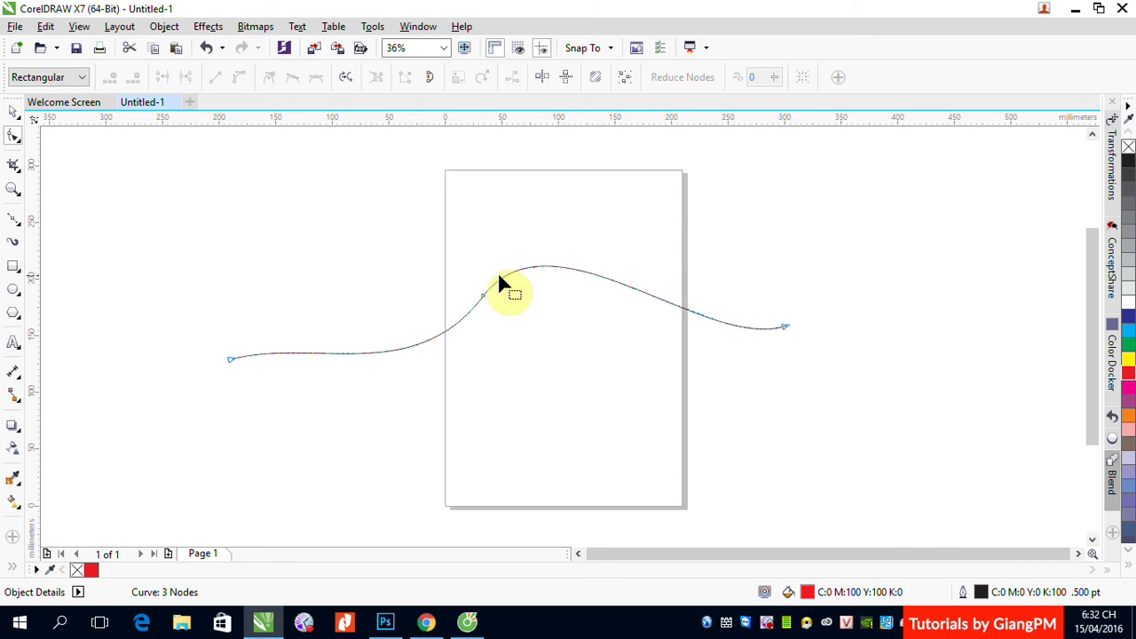
pyautogui.click(430, 78)
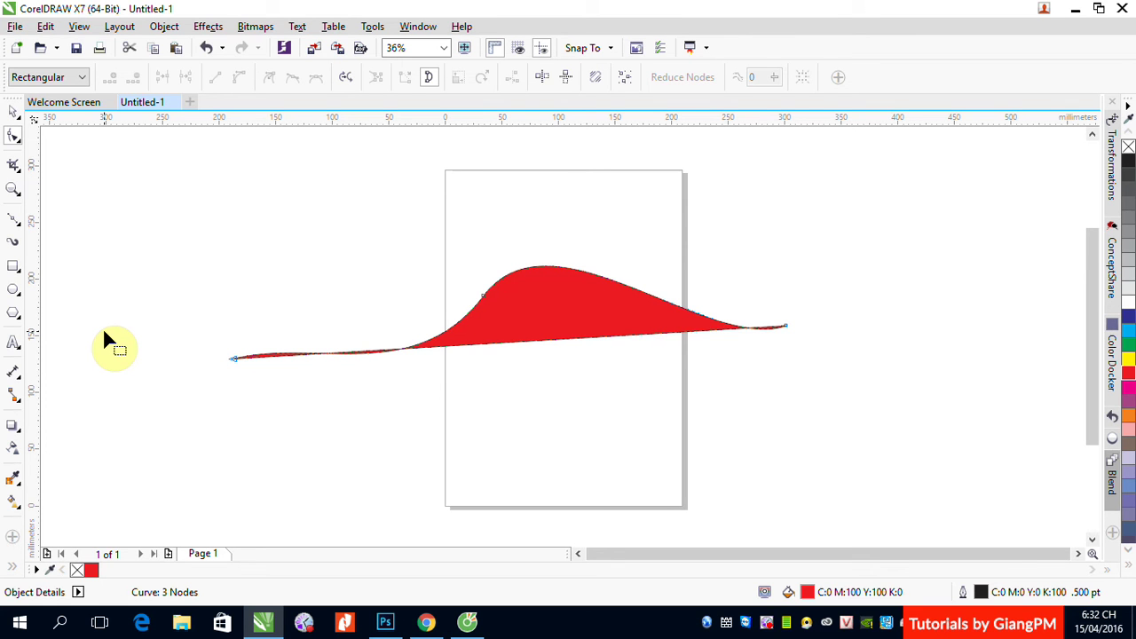
pyautogui.hotkey('ctrl', 'z')
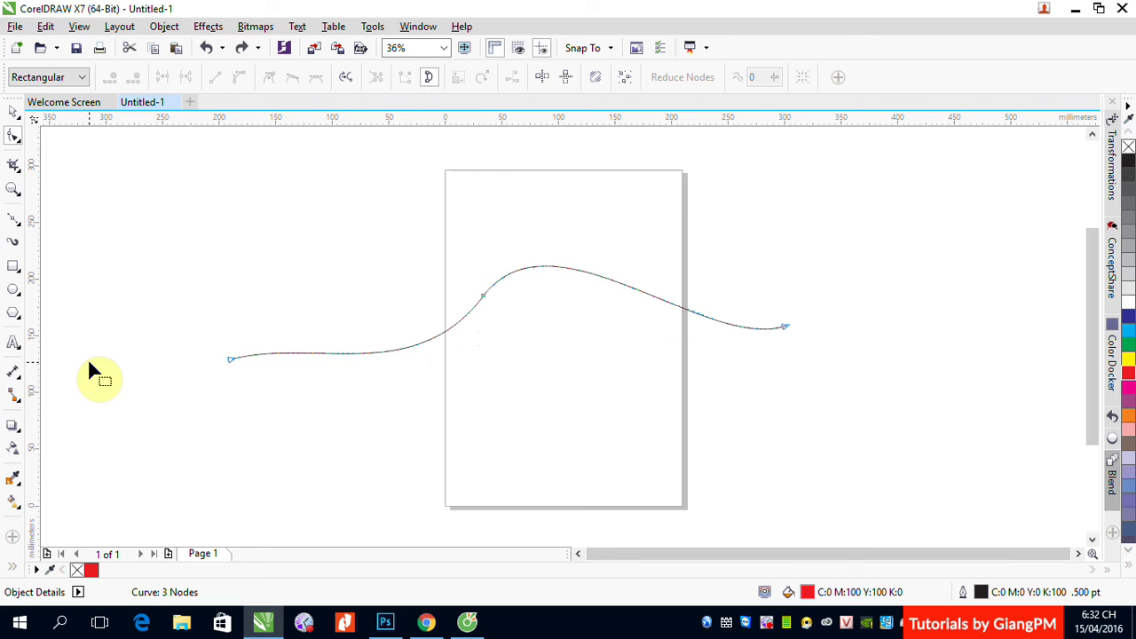
# Select the whole three-node curve and delete it.
pyautogui.click(12, 111)
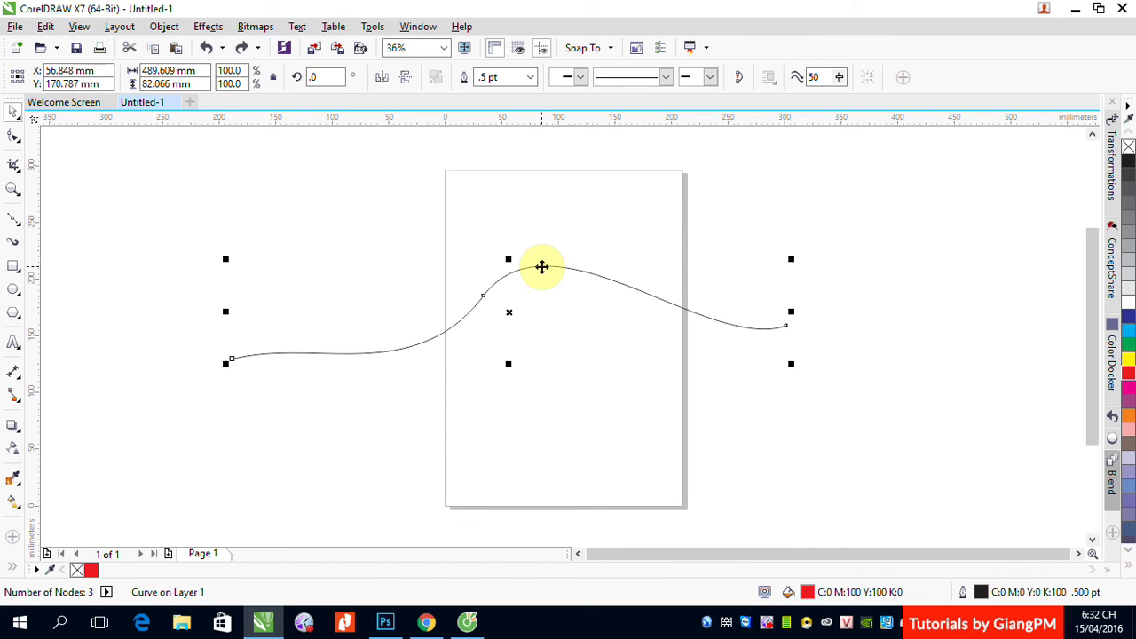
pyautogui.moveTo(160, 227); pyautogui.dragTo(848, 429)
pyautogui.press('Delete')
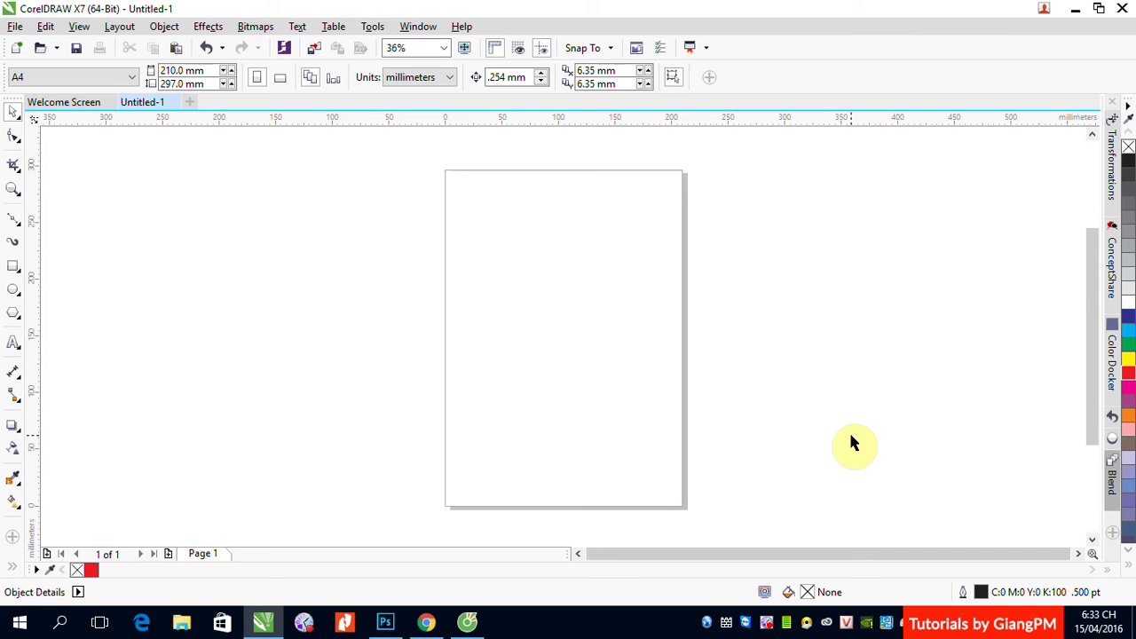
# Draw a closed bird outline of straight Bézier segments, with two pointed wings, a beak and a forked tail extending past the page's left edge.
pyautogui.click(18, 222)
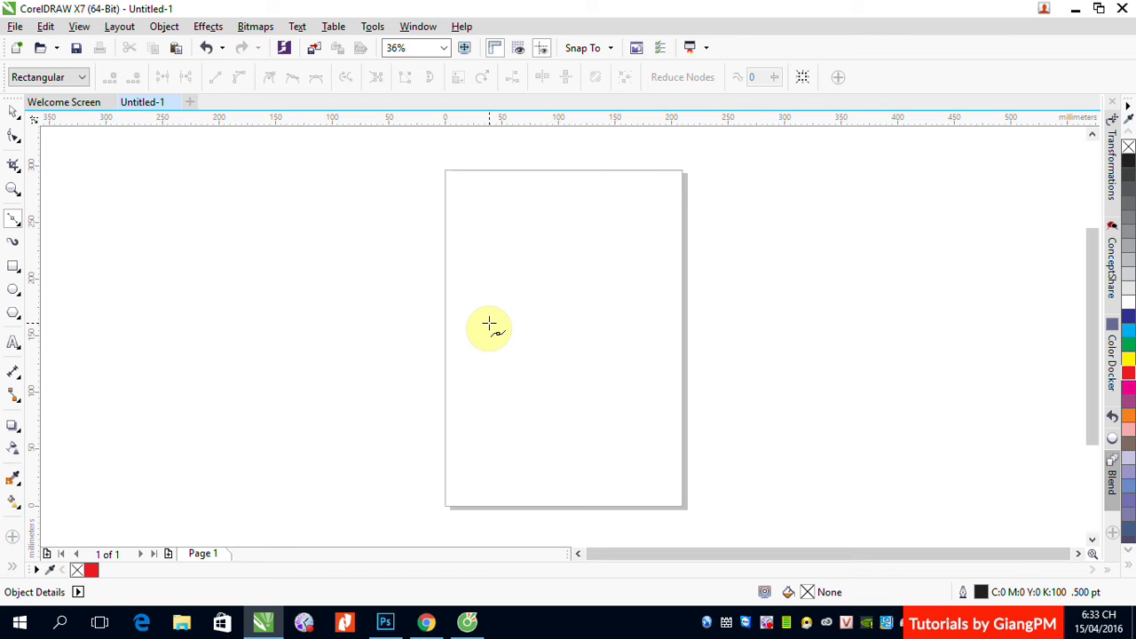
pyautogui.click(507, 240)
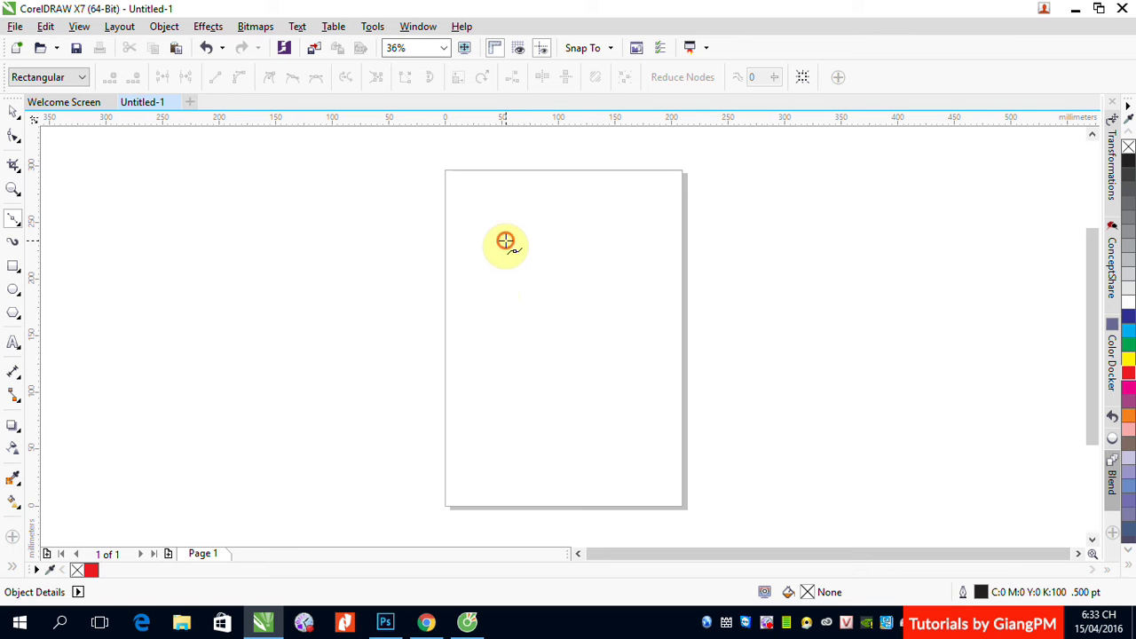
pyautogui.click(561, 311)
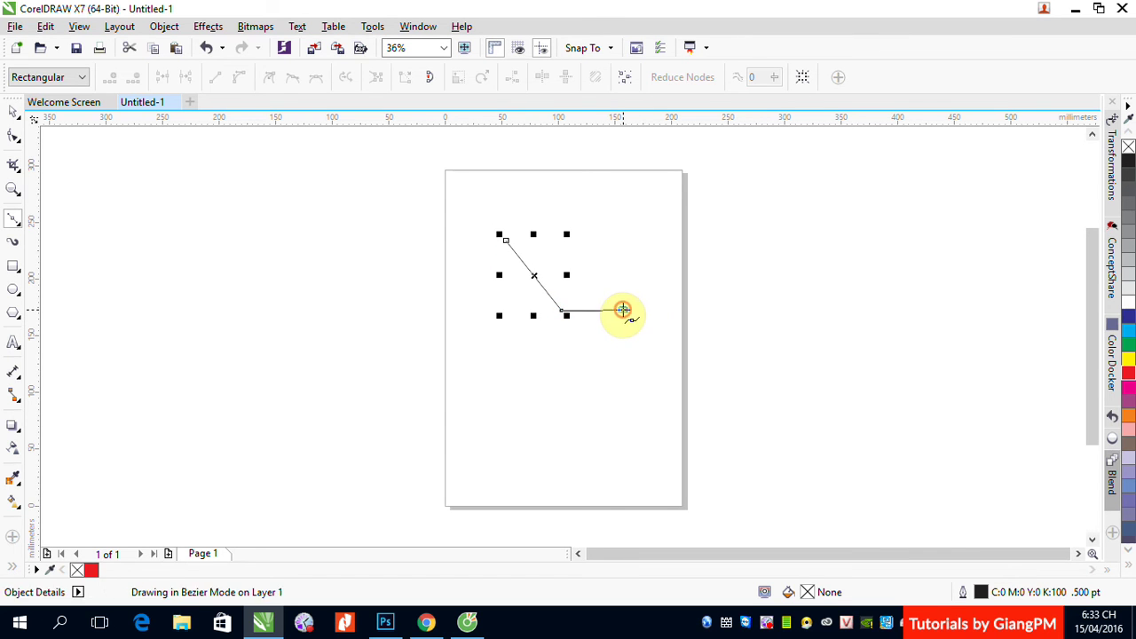
pyautogui.click(623, 310)
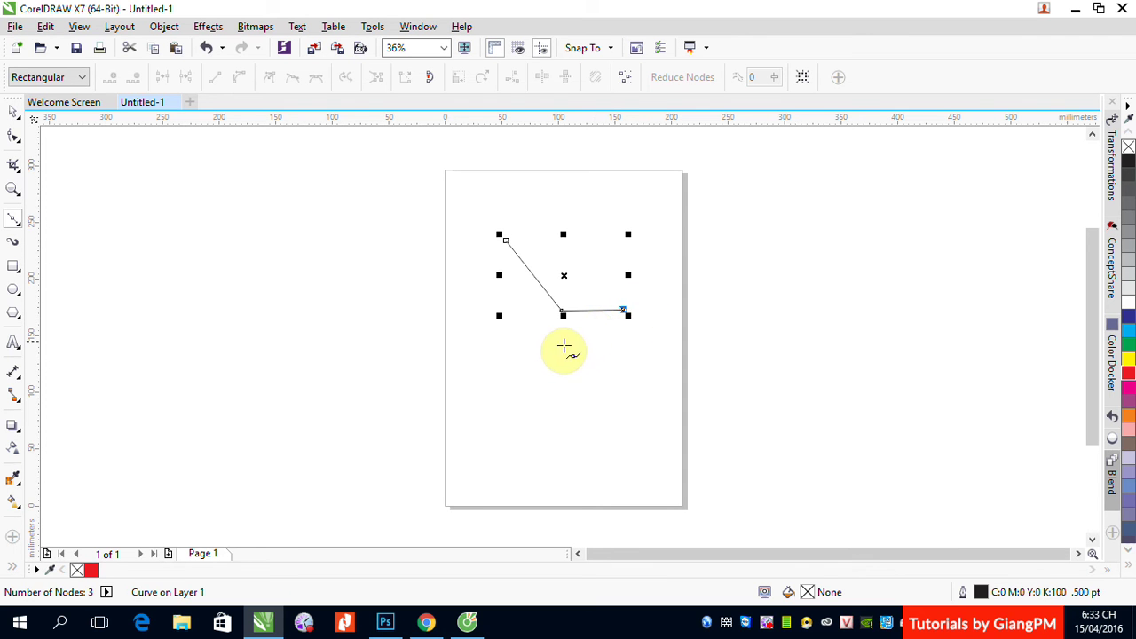
pyautogui.click(563, 342)
pyautogui.click(555, 444)
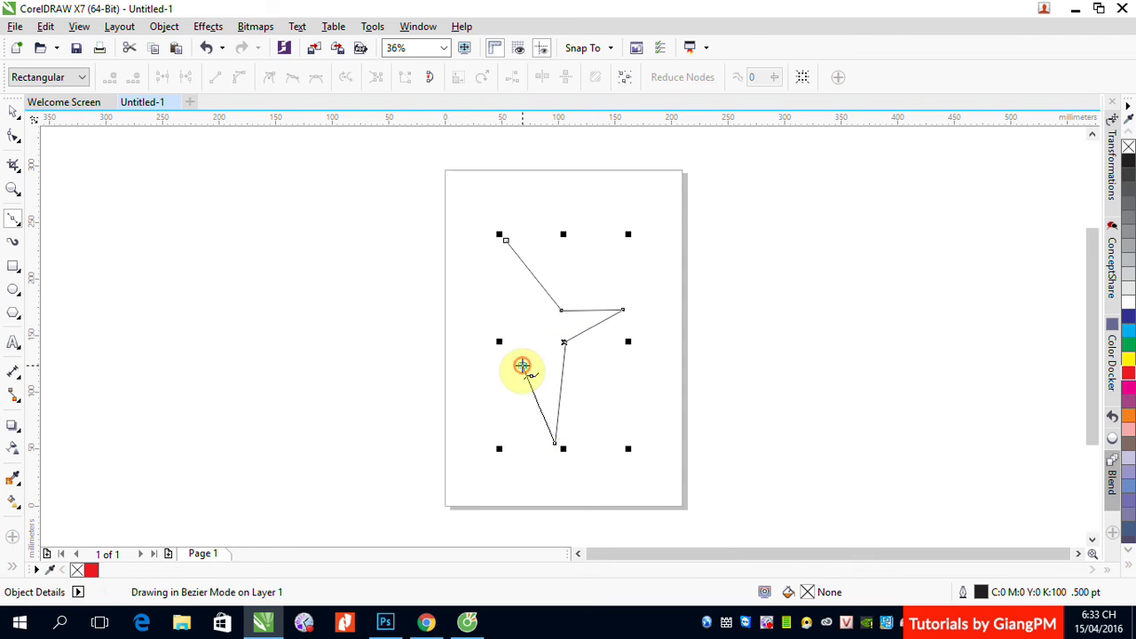
pyautogui.click(522, 366)
pyautogui.click(363, 418)
pyautogui.click(432, 363)
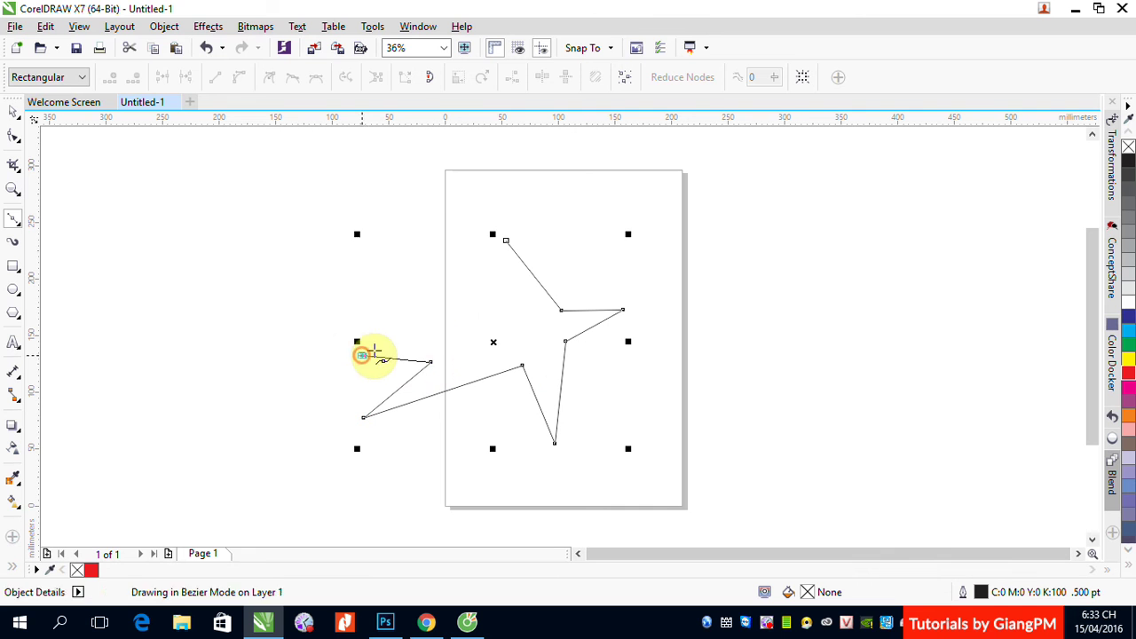
pyautogui.click(362, 355)
pyautogui.click(510, 316)
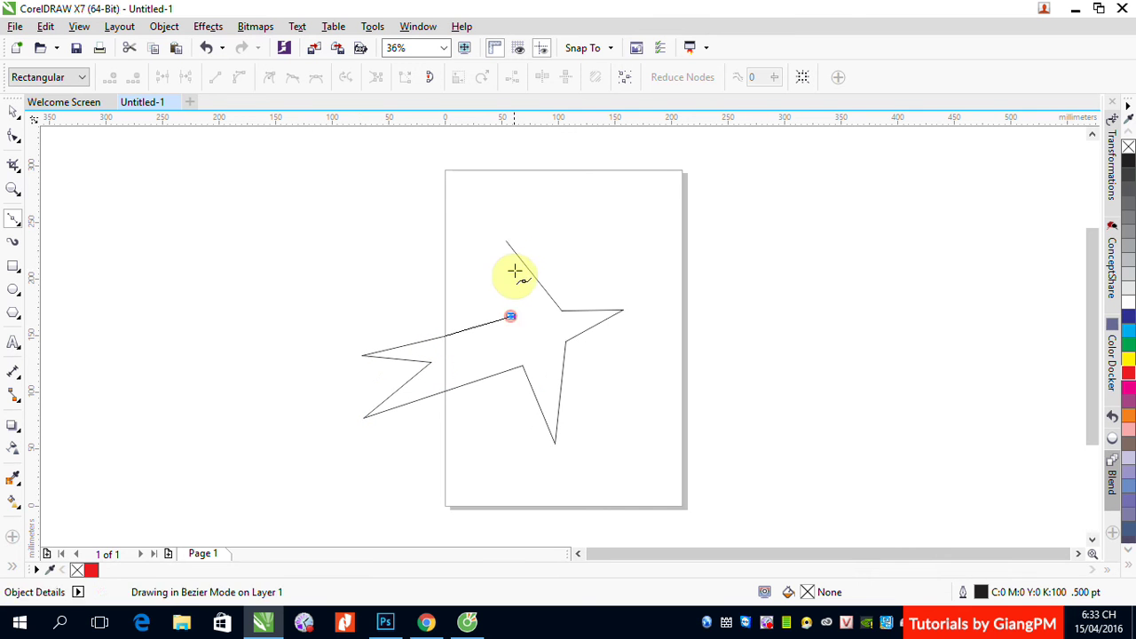
pyautogui.click(506, 241)
# Delete the extra node midway along the body's upper edge, between the tail tip and the upper wing.
pyautogui.click(14, 133)
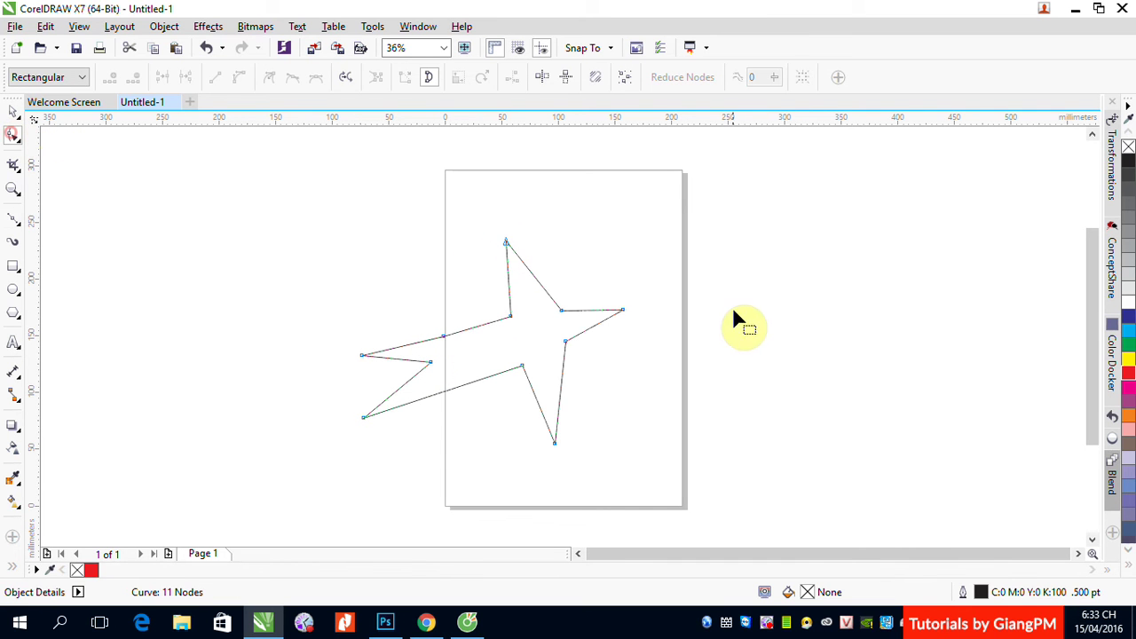
pyautogui.click(442, 336)
pyautogui.press('Delete')
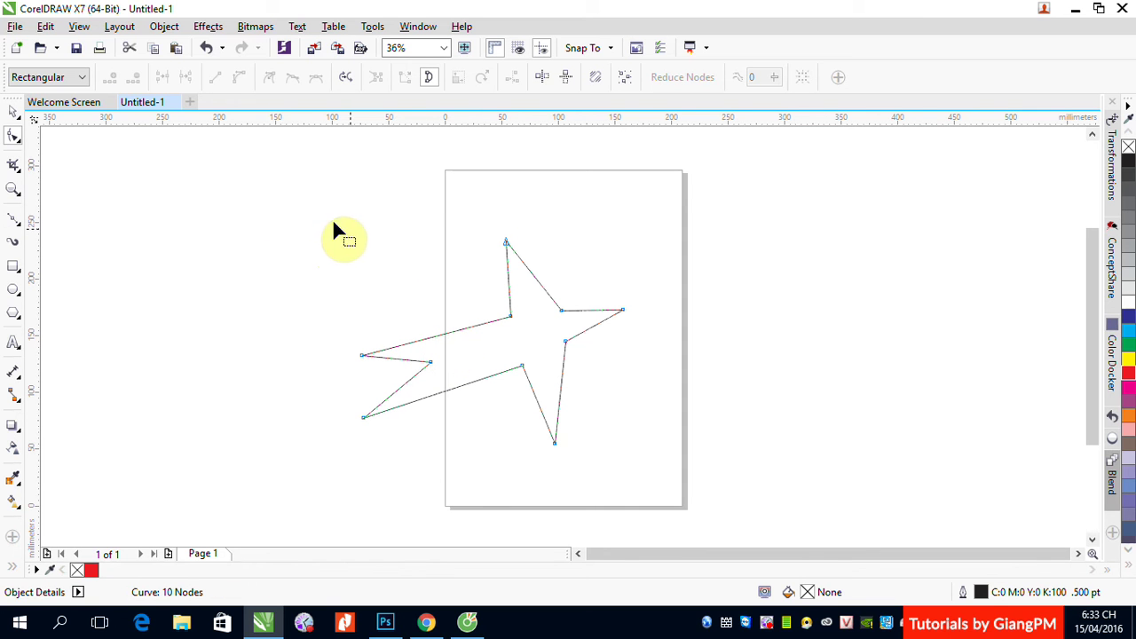
# Select the seven wing and head nodes, leaving out the three tail nodes, and convert their segments to curves.
pyautogui.moveTo(294, 208); pyautogui.dragTo(658, 469)
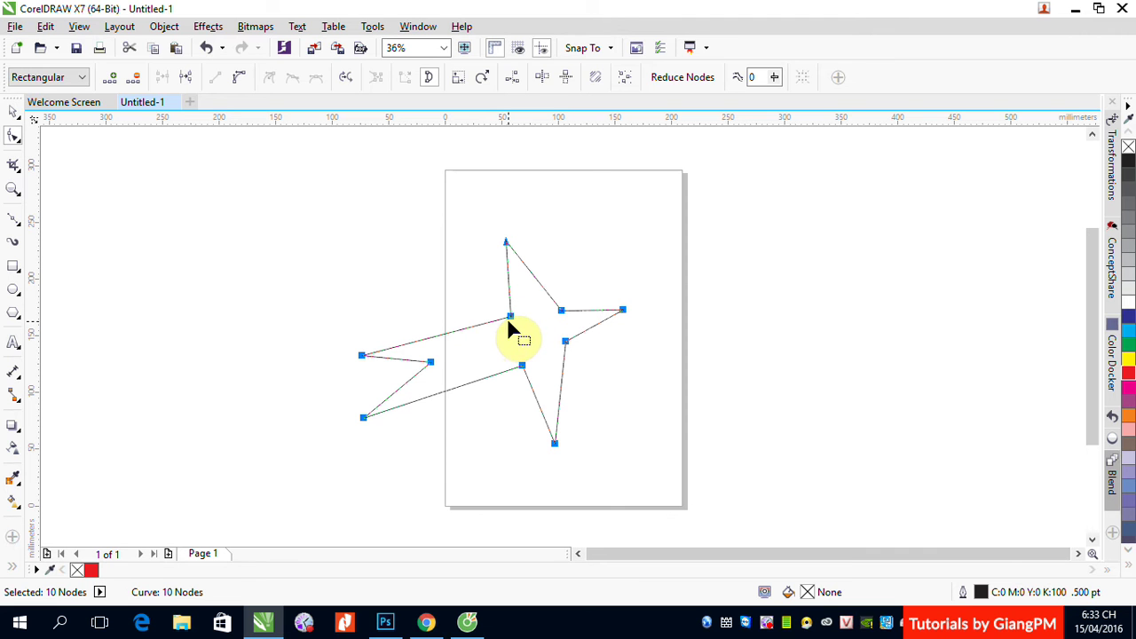
pyautogui.click(475, 218)
pyautogui.moveTo(513, 252); pyautogui.dragTo(643, 338)
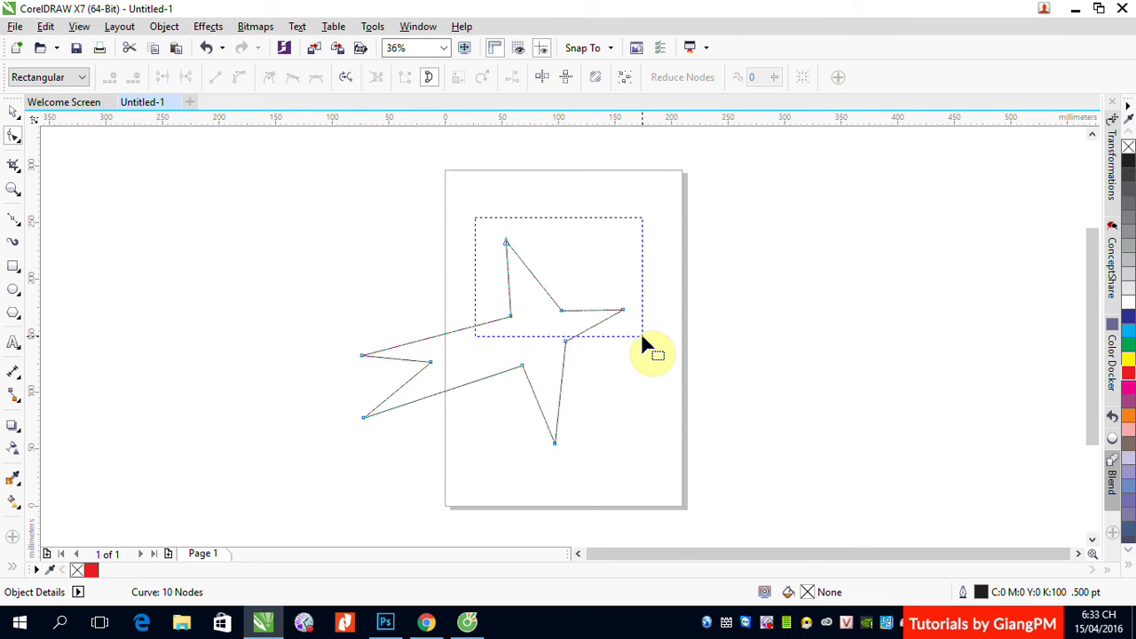
pyautogui.moveTo(642, 337); pyautogui.dragTo(639, 337)
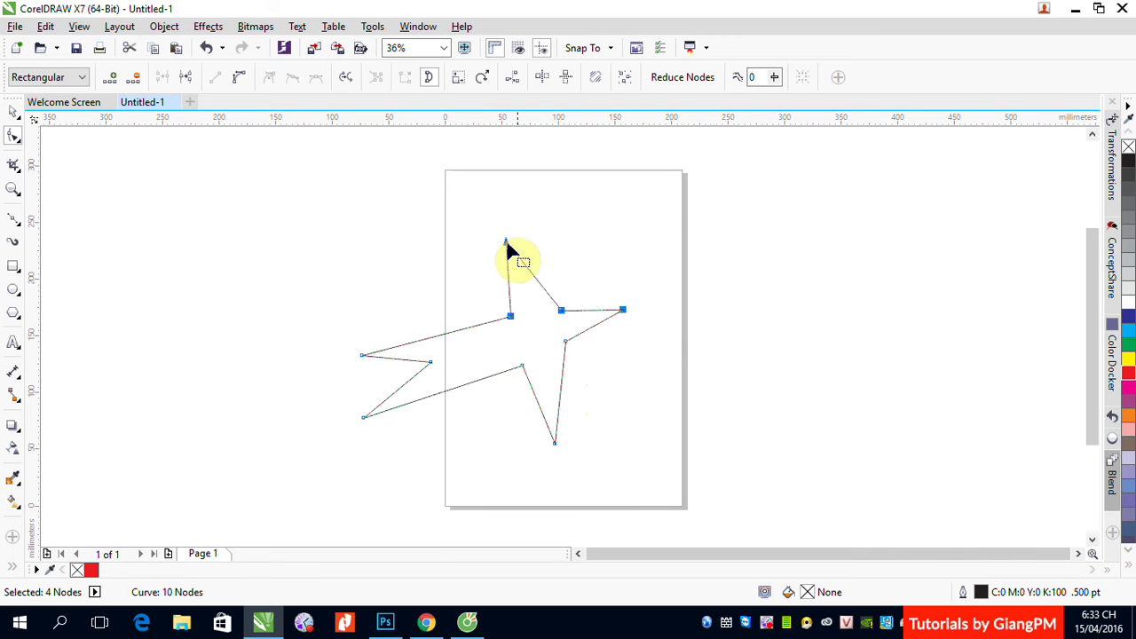
pyautogui.moveTo(478, 213); pyautogui.dragTo(637, 456)
pyautogui.click(241, 78)
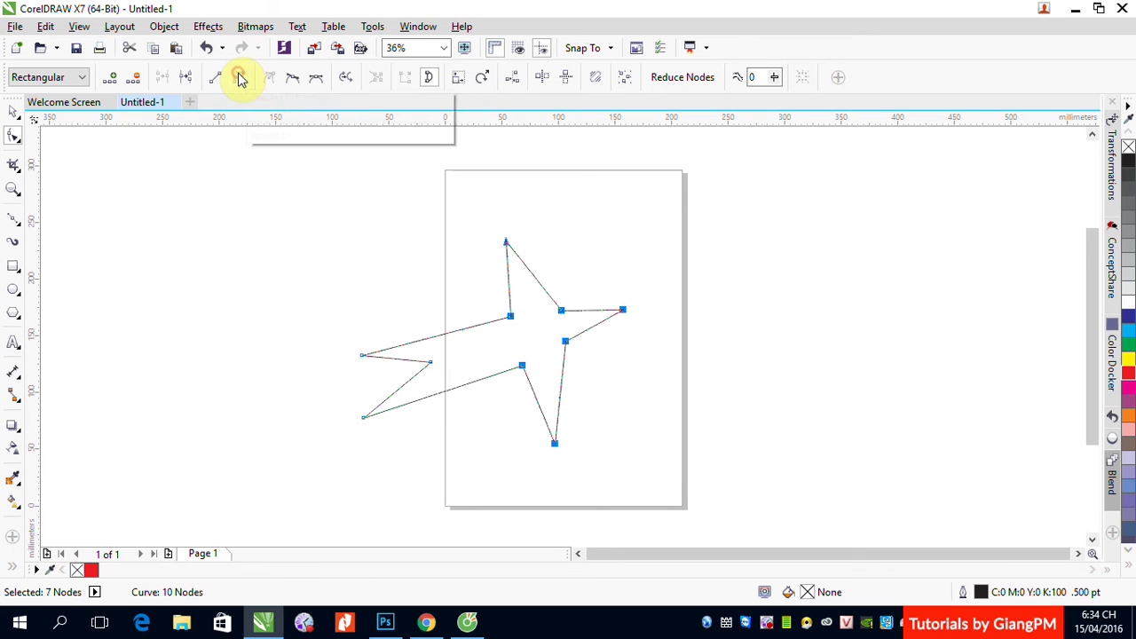
# Move the upper wing tip outward to about (15.7, 244.4) mm and bow both edges of that wing into sweeping curves.
pyautogui.click(527, 226)
pyautogui.moveTo(510, 282); pyautogui.dragTo(462, 231)
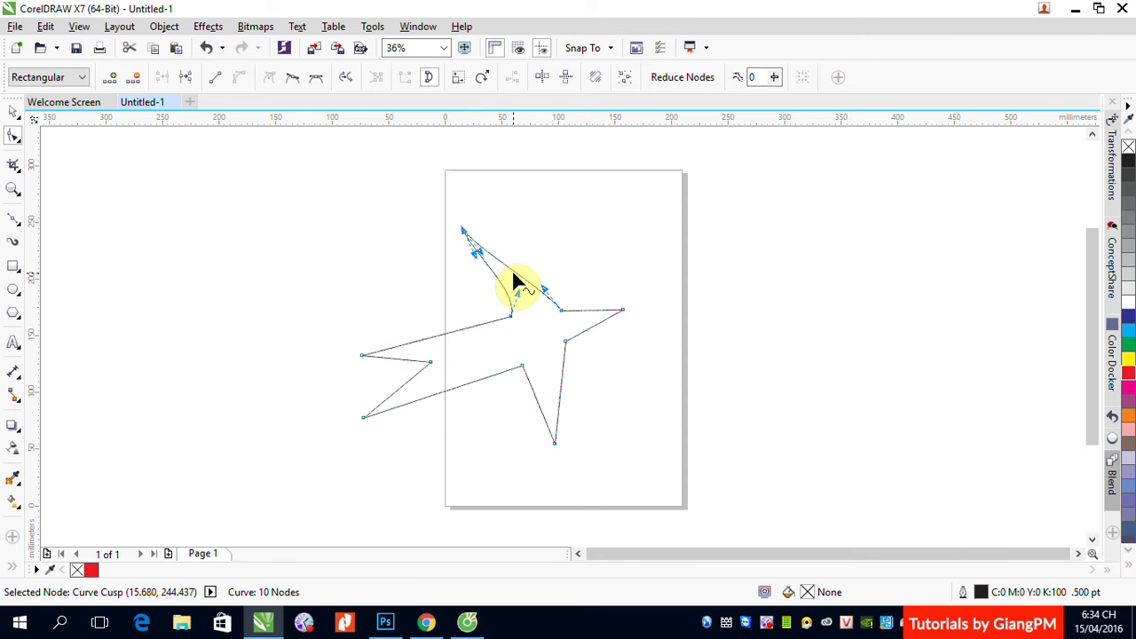
pyautogui.moveTo(511, 277)
pyautogui.mouseDown()
pyautogui.moveTo(540, 252)
pyautogui.moveTo(507, 274)
pyautogui.moveTo(515, 268)
pyautogui.mouseUp()
# Move the lower wing tip down toward the tail side and bow both edges of that wing into matching curves.
pyautogui.moveTo(515, 337); pyautogui.dragTo(607, 464)
pyautogui.click(568, 372)
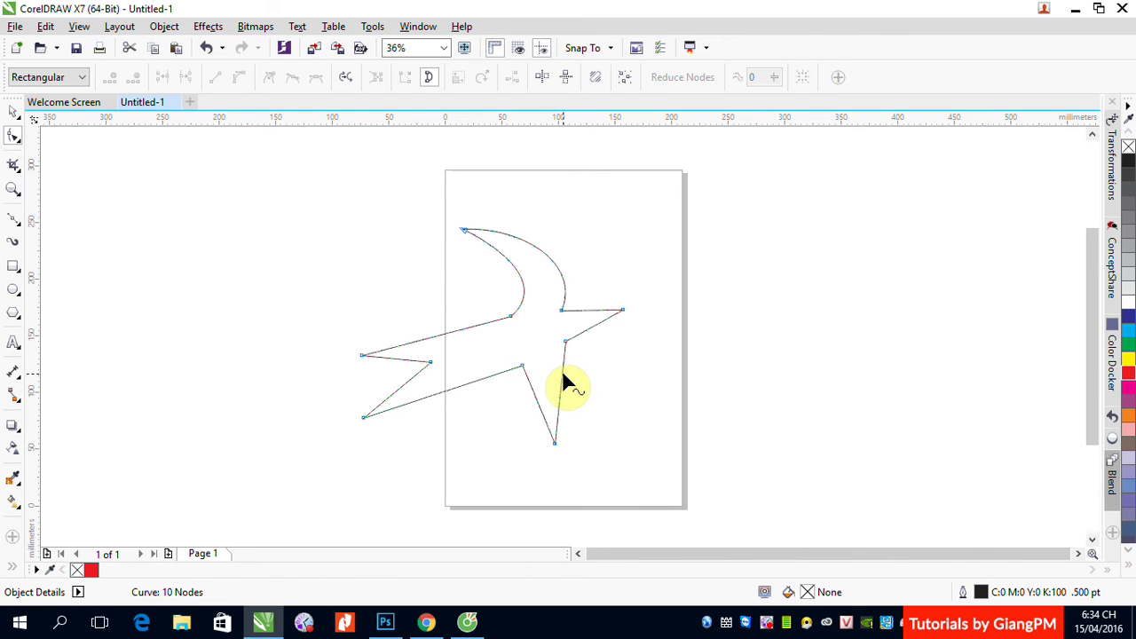
pyautogui.moveTo(563, 373)
pyautogui.mouseDown()
pyautogui.moveTo(579, 380)
pyautogui.moveTo(545, 386)
pyautogui.mouseUp()
pyautogui.moveTo(555, 443); pyautogui.dragTo(522, 468)
pyautogui.moveTo(564, 398); pyautogui.dragTo(578, 406)
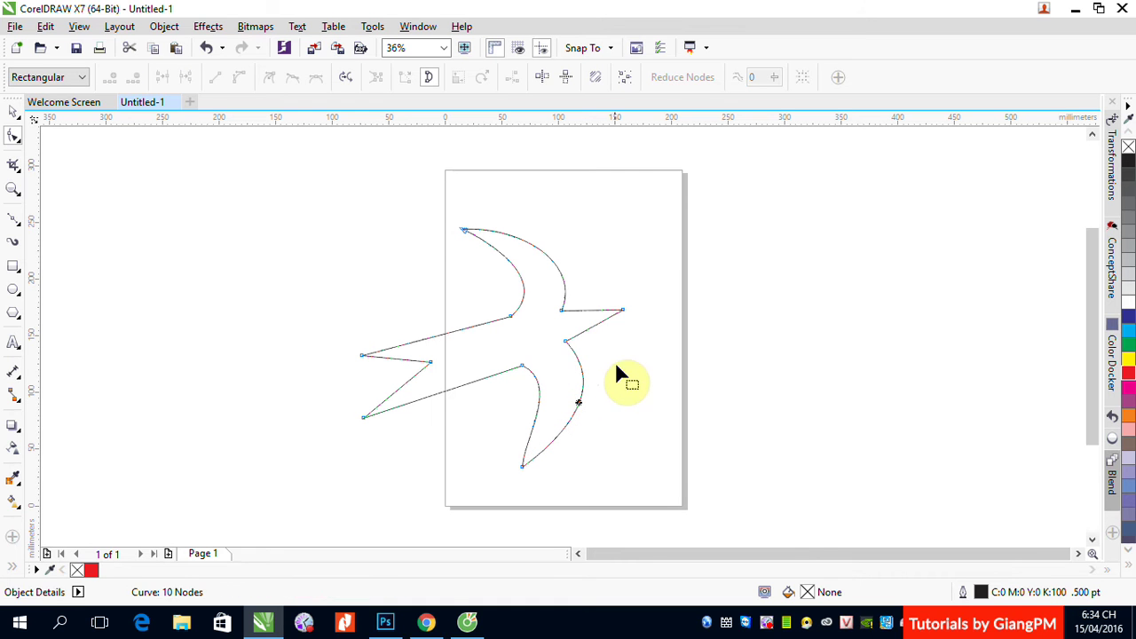
# Bend the two head segments into curves to form a rounded head and beak.
pyautogui.moveTo(591, 311)
pyautogui.mouseDown()
pyautogui.moveTo(609, 296)
pyautogui.moveTo(607, 313)
pyautogui.mouseUp()
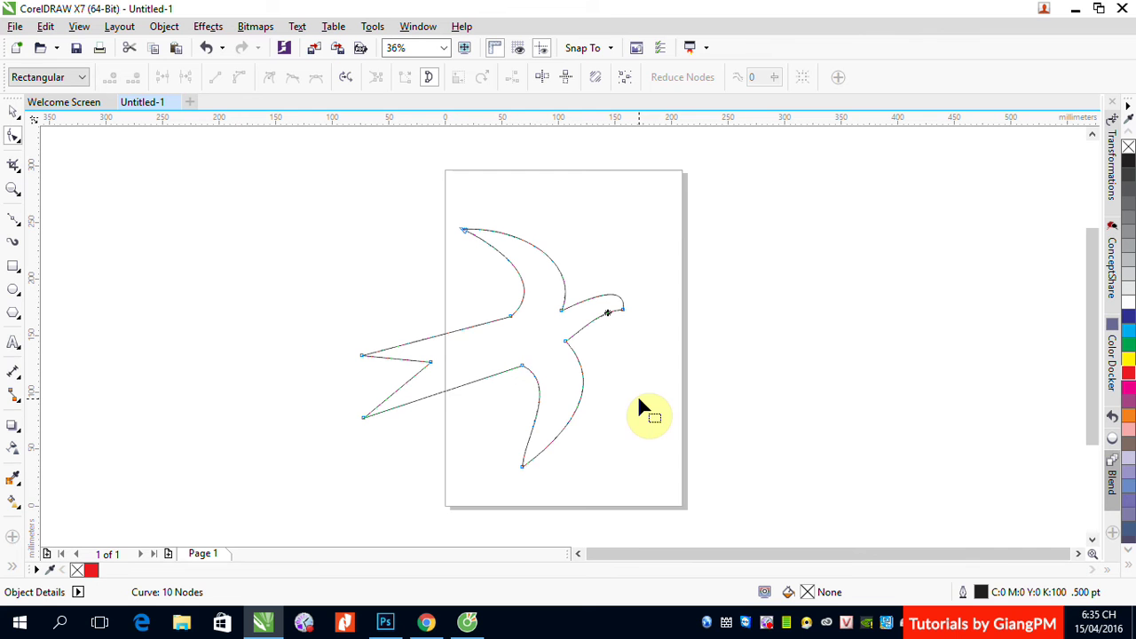
pyautogui.click(16, 113)
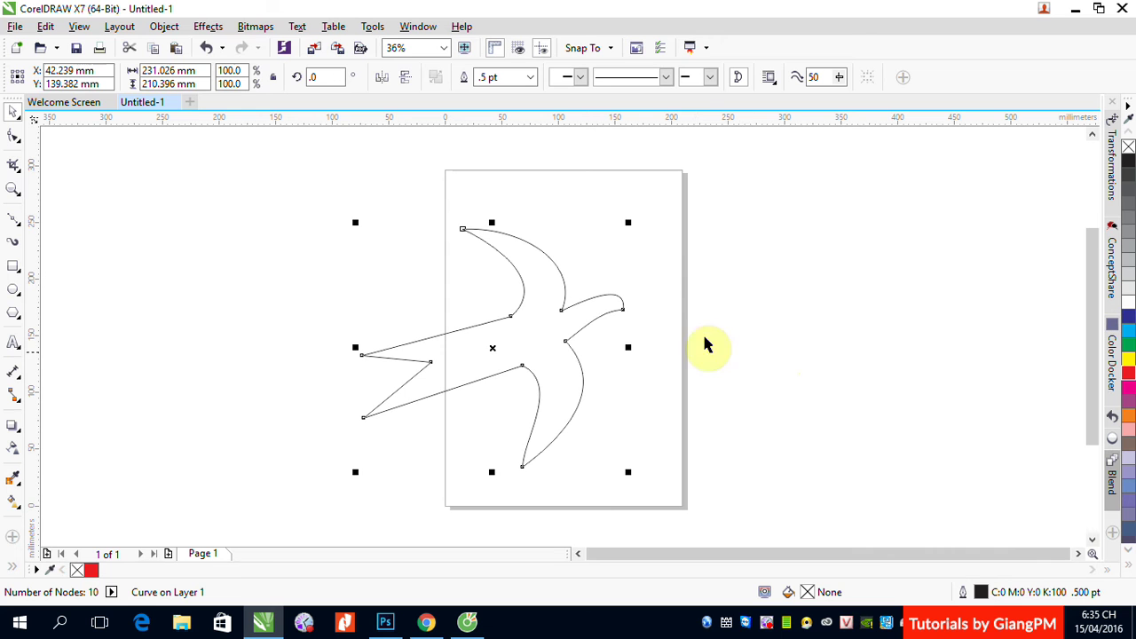
pyautogui.click(13, 135)
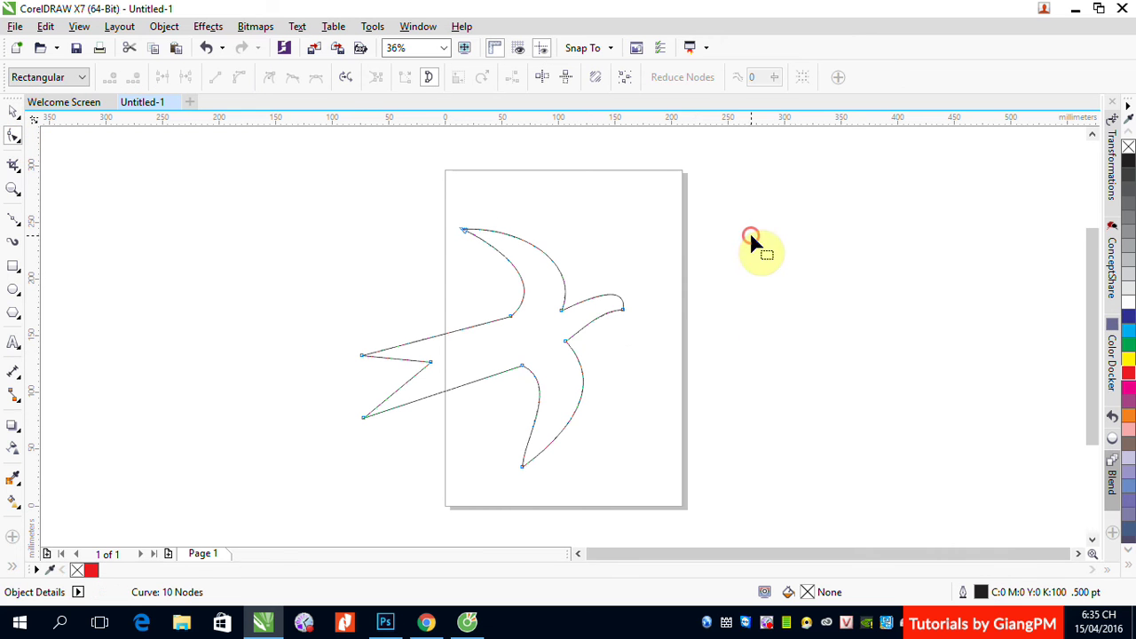
# Add a node partway along the inner, tail-side edge of the upper wing.
pyautogui.click(562, 310)
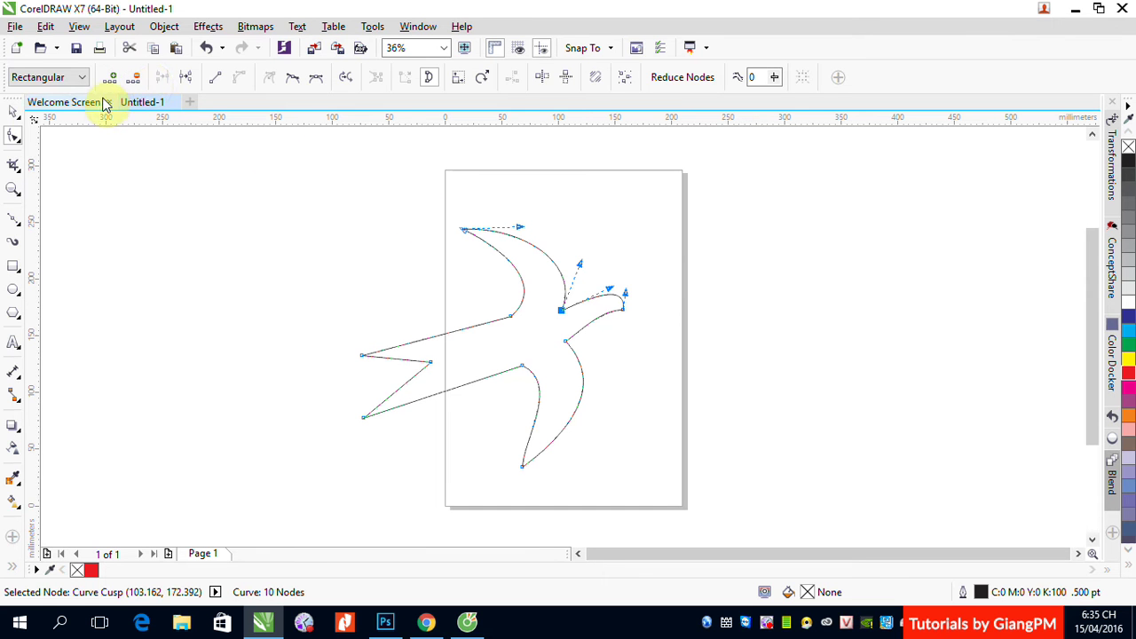
pyautogui.click(459, 331)
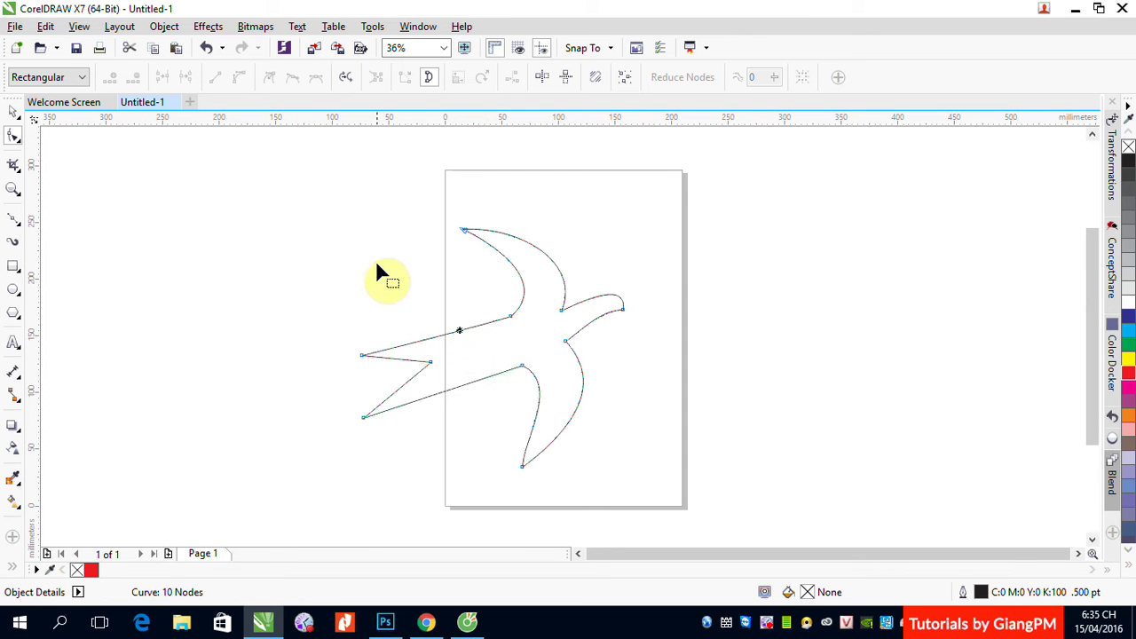
pyautogui.click(520, 276)
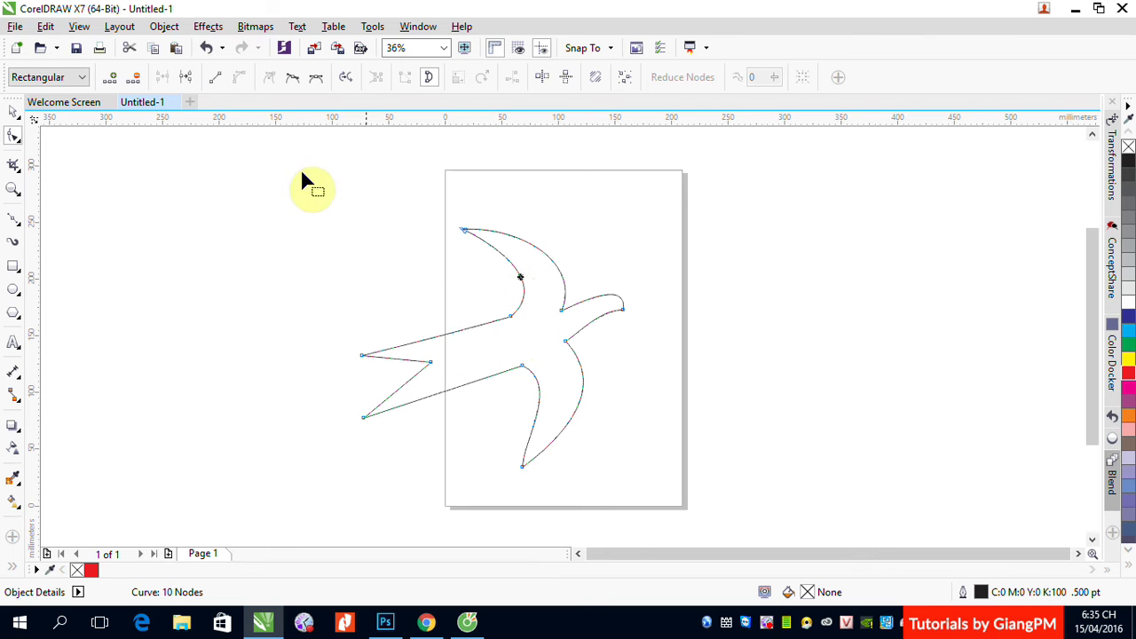
pyautogui.click(110, 78)
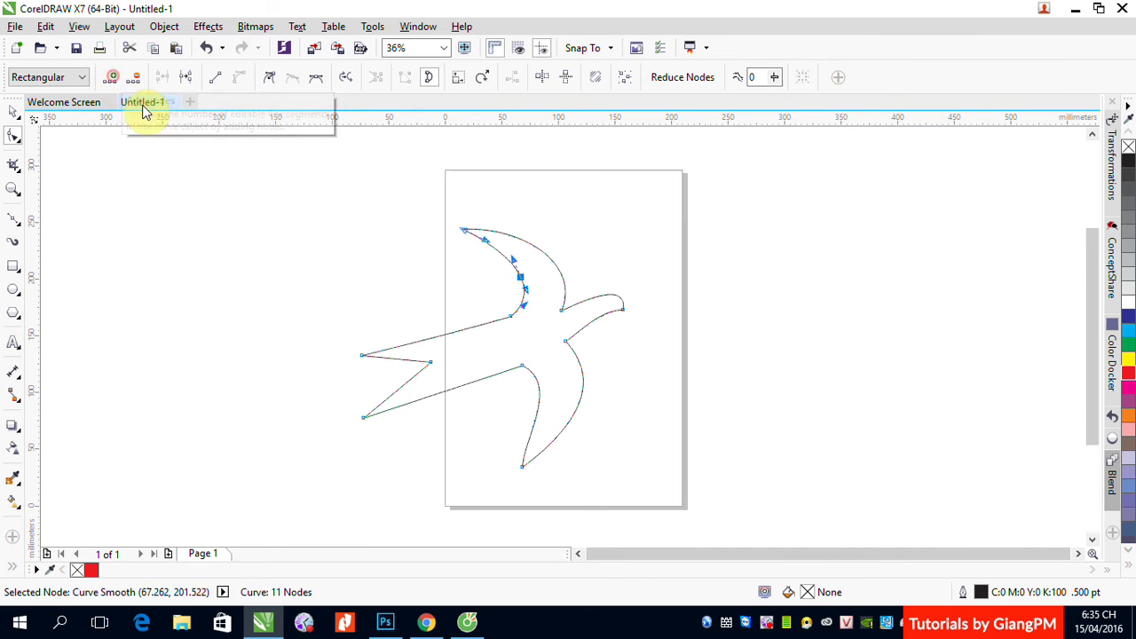
# Delete the node just added on the upper wing's inner edge.
pyautogui.click(516, 281)
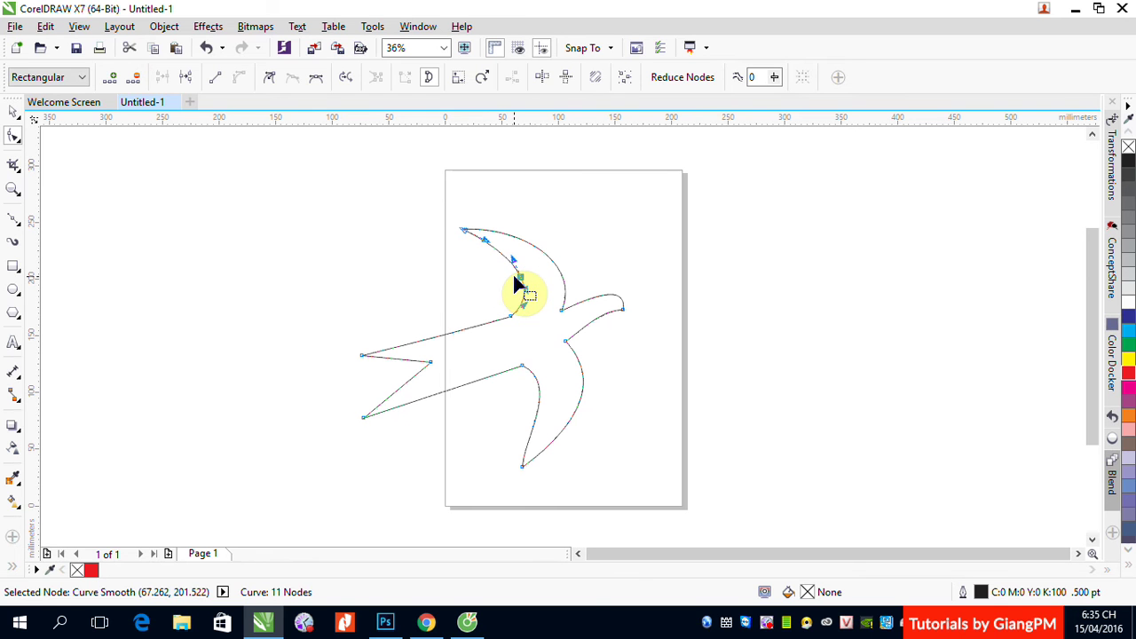
pyautogui.click(521, 305)
pyautogui.moveTo(520, 300); pyautogui.dragTo(523, 304)
pyautogui.click(135, 80)
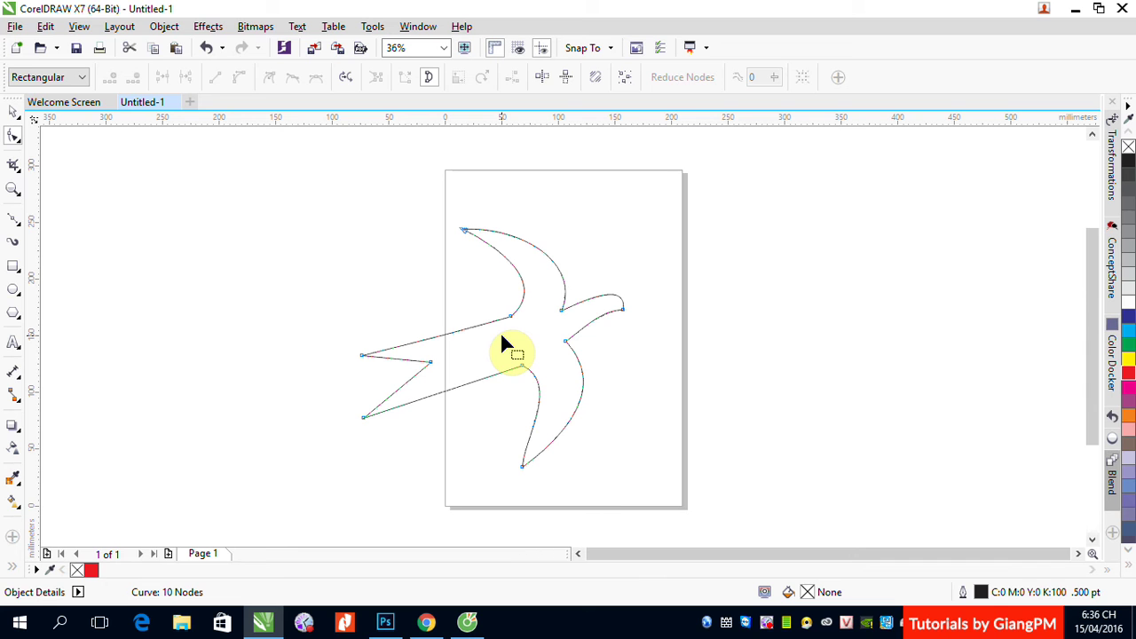
# Add a node directly on the upper wing's outer, head-side edge and remove it again.
pyautogui.doubleClick(550, 259)
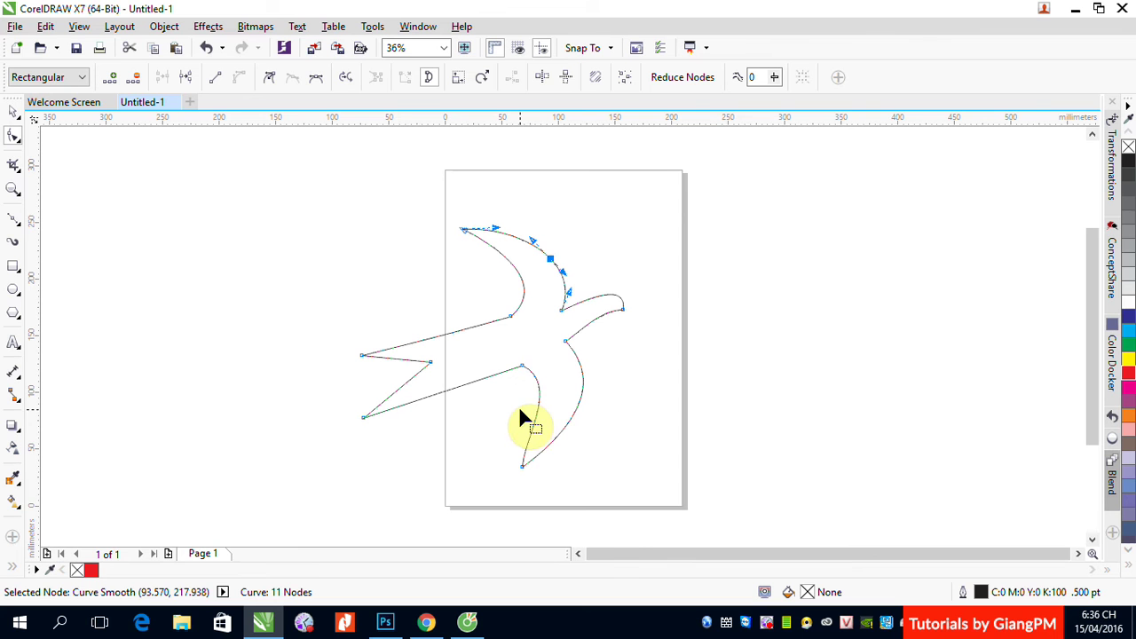
pyautogui.click(575, 259)
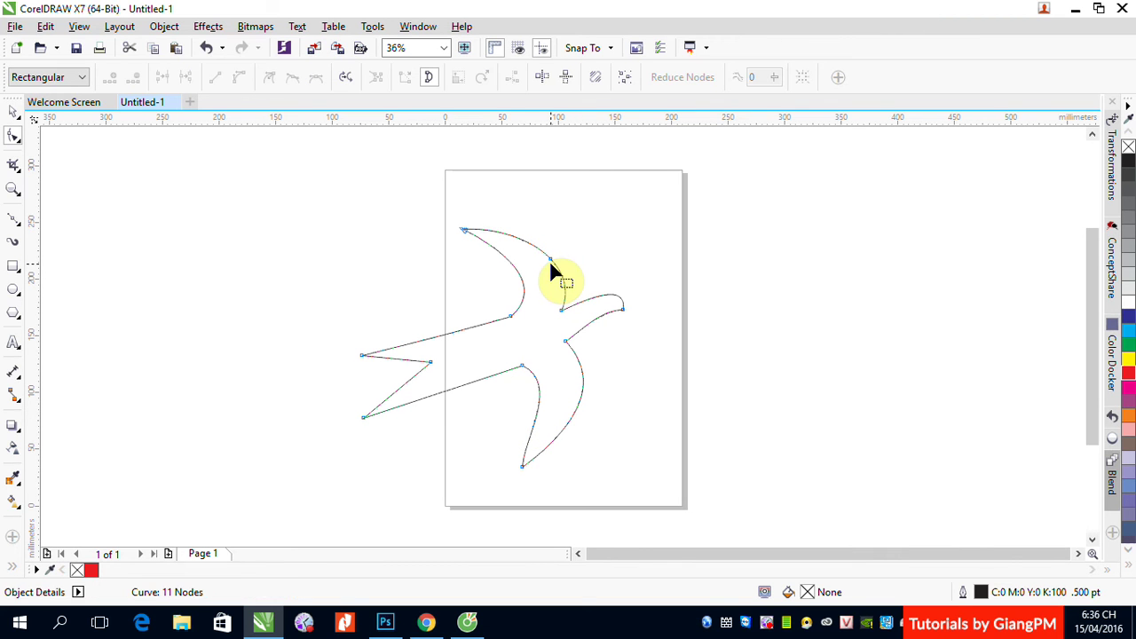
pyautogui.doubleClick(550, 259)
# Fill the closed bird shape with red (C:0 M:100 Y:100 K:0).
pyautogui.click(561, 310)
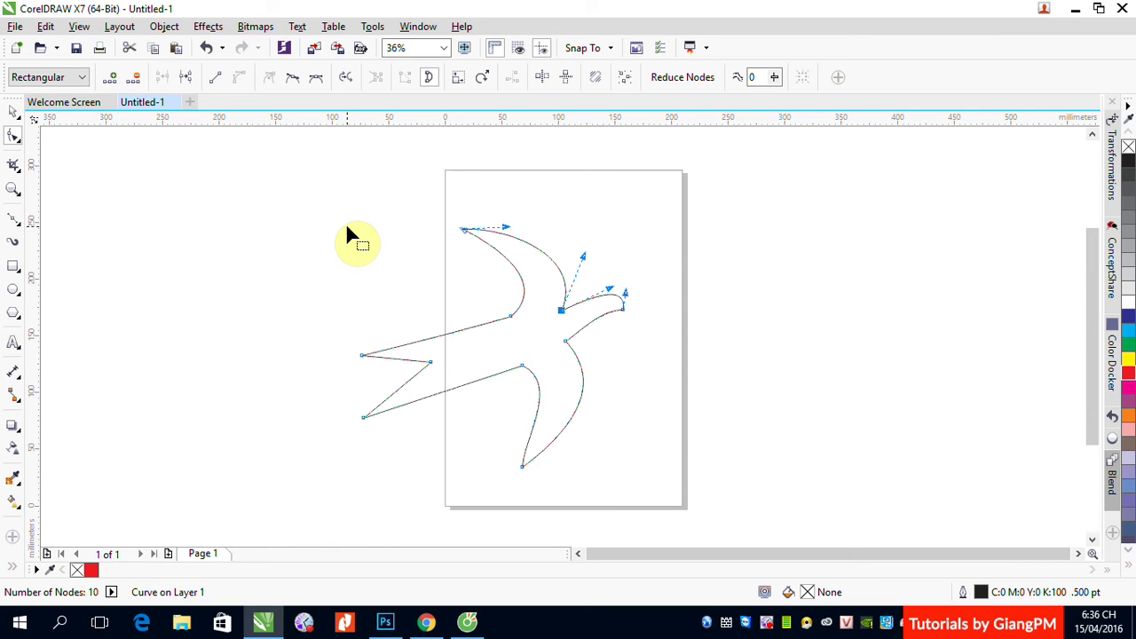
pyautogui.click(738, 244)
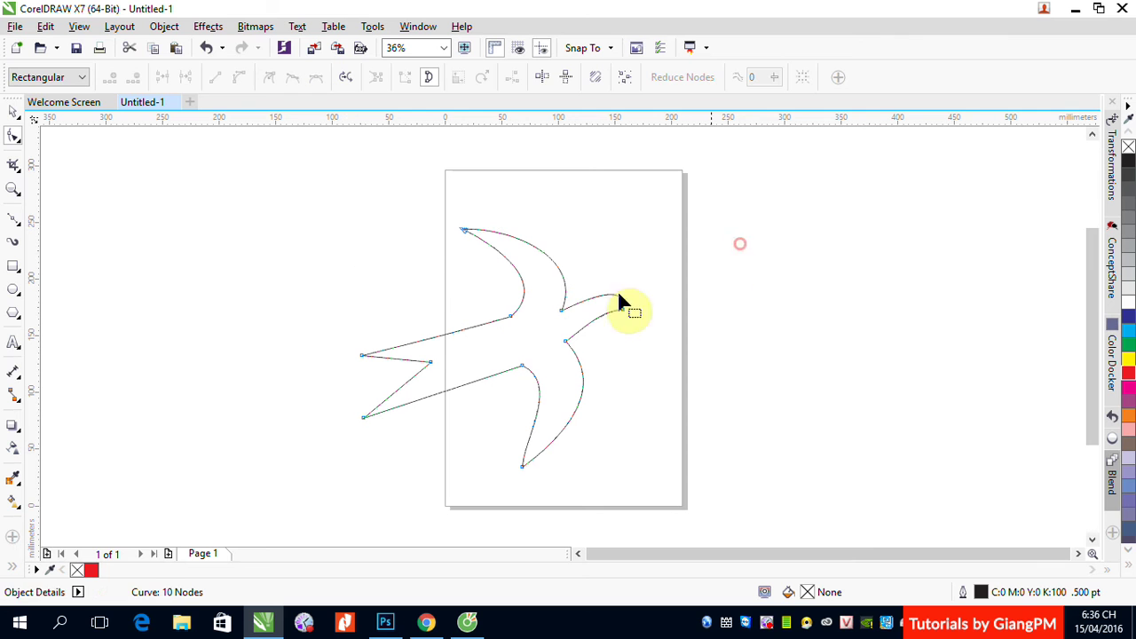
pyautogui.click(562, 311)
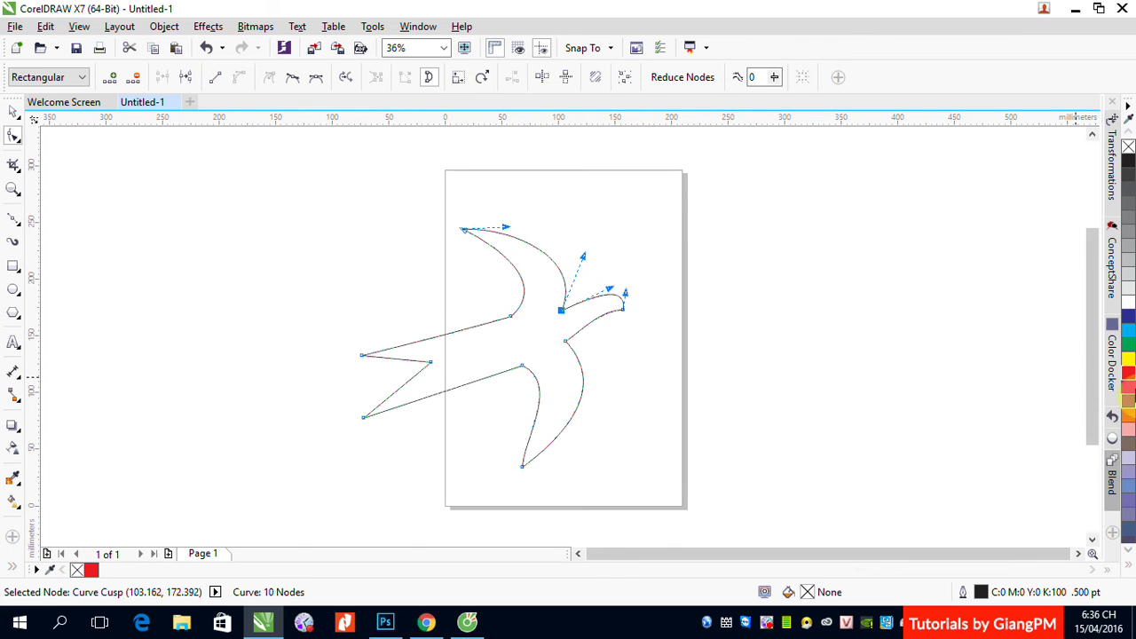
pyautogui.click(1129, 373)
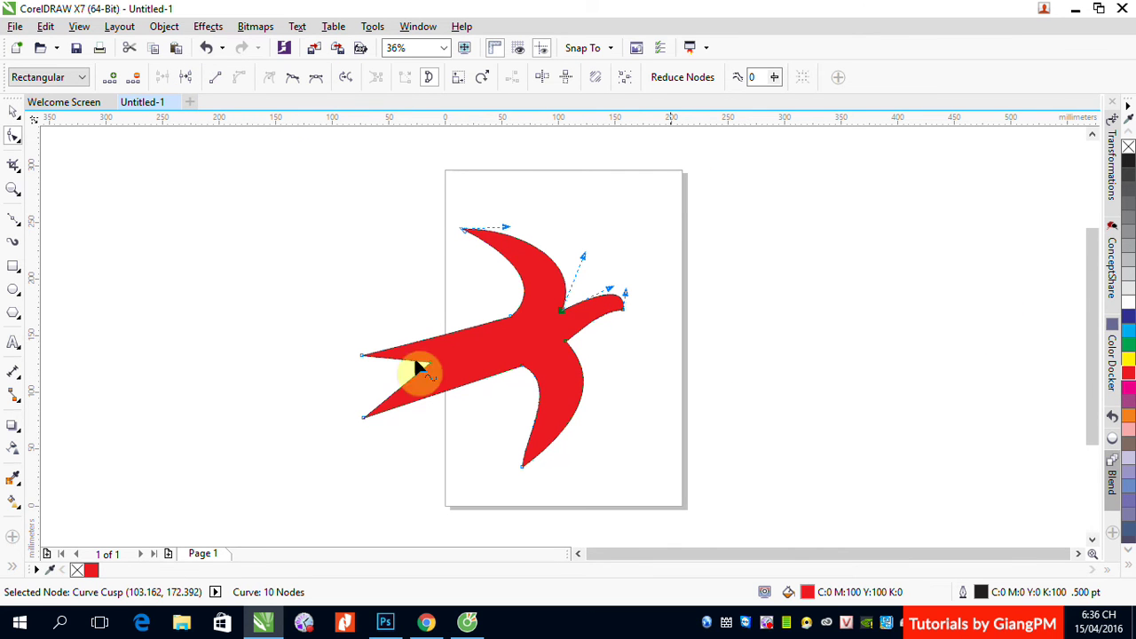
# Break the curve at the node joining the upper wing and head, and move both end nodes upward, placing the head's end beside the wing's.
pyautogui.click(564, 311)
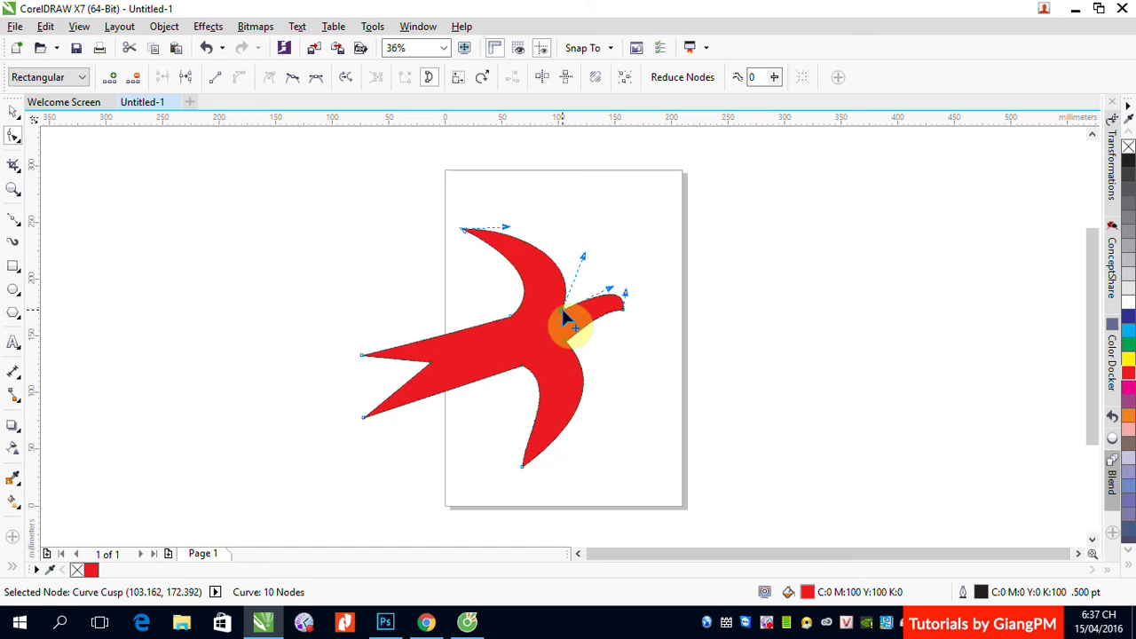
pyautogui.click(186, 80)
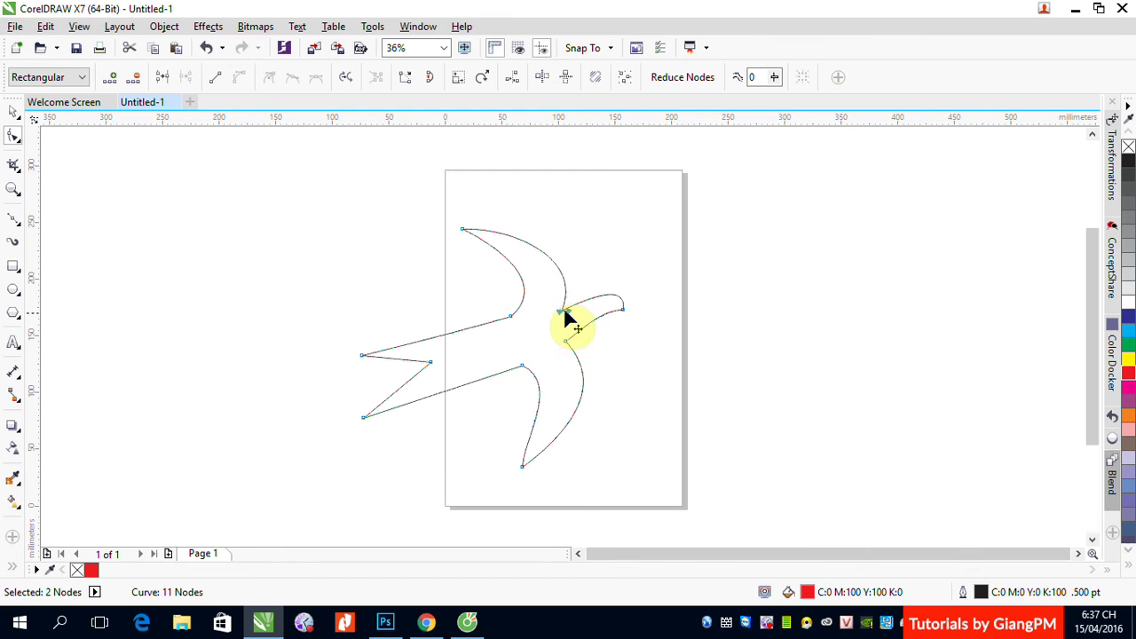
pyautogui.moveTo(563, 312)
pyautogui.mouseDown()
pyautogui.moveTo(553, 299)
pyautogui.moveTo(561, 279)
pyautogui.moveTo(579, 295)
pyautogui.moveTo(572, 307)
pyautogui.mouseUp()
pyautogui.click(561, 284)
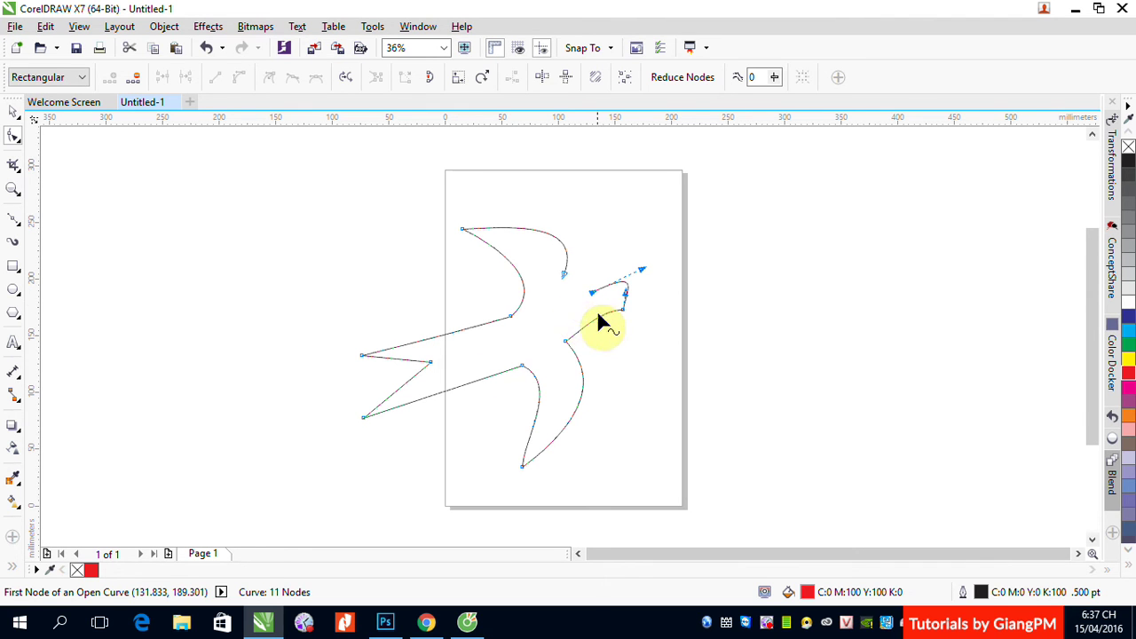
pyautogui.moveTo(597, 313); pyautogui.dragTo(573, 283)
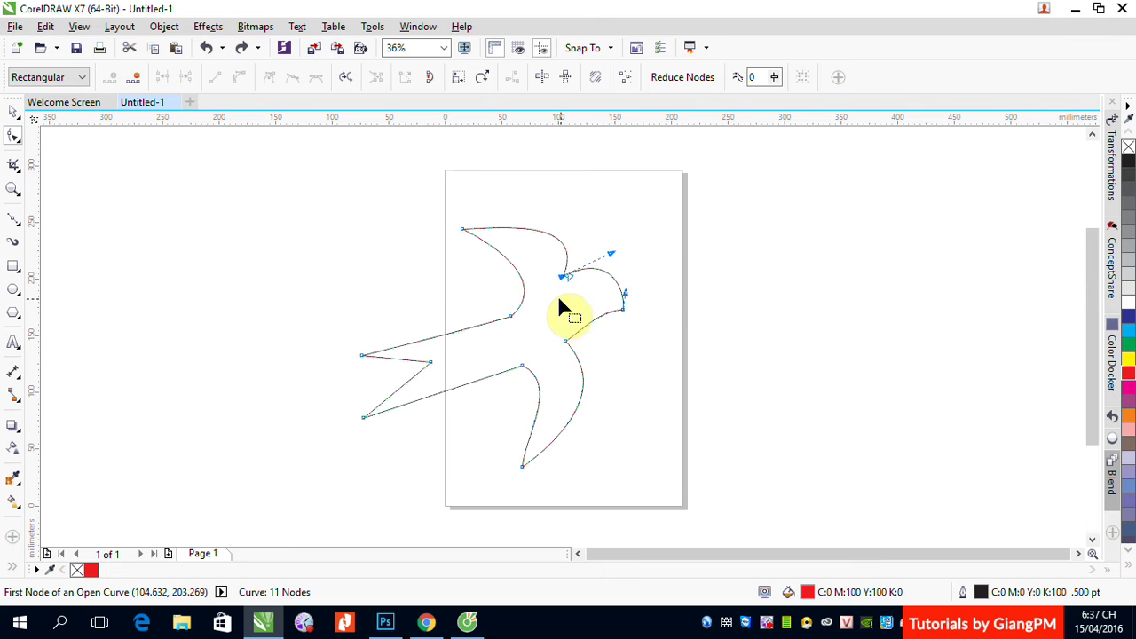
# Move the head's end node to about (91, 171) mm and the upper wing's end node beside it to about (89, 170) mm.
pyautogui.press('space')
pyautogui.press('z')
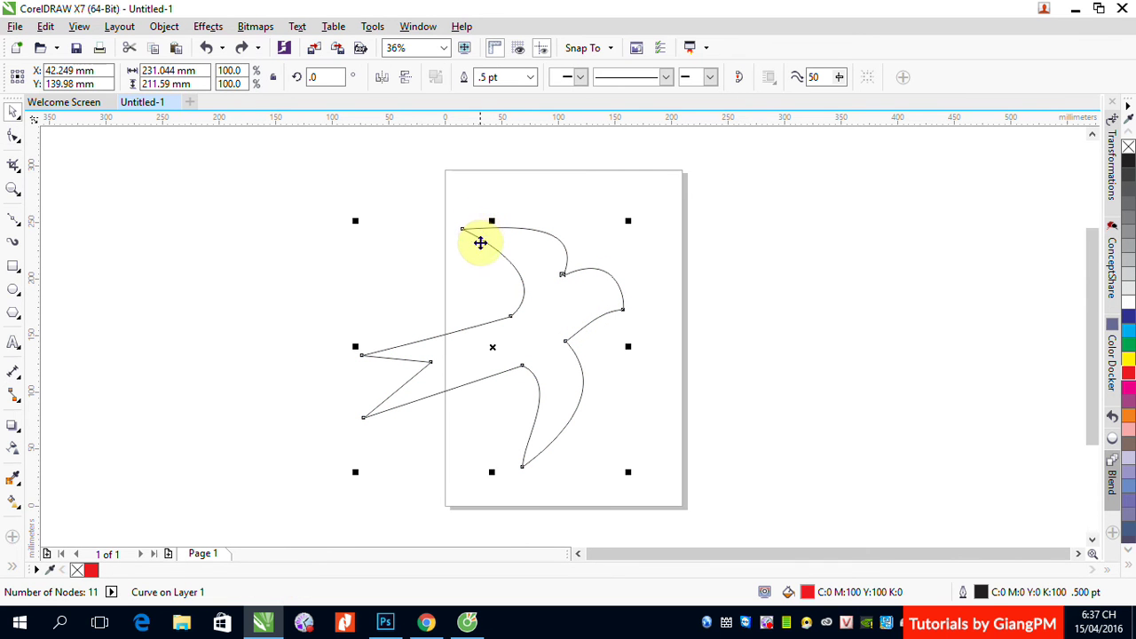
pyautogui.moveTo(467, 229); pyautogui.dragTo(655, 351)
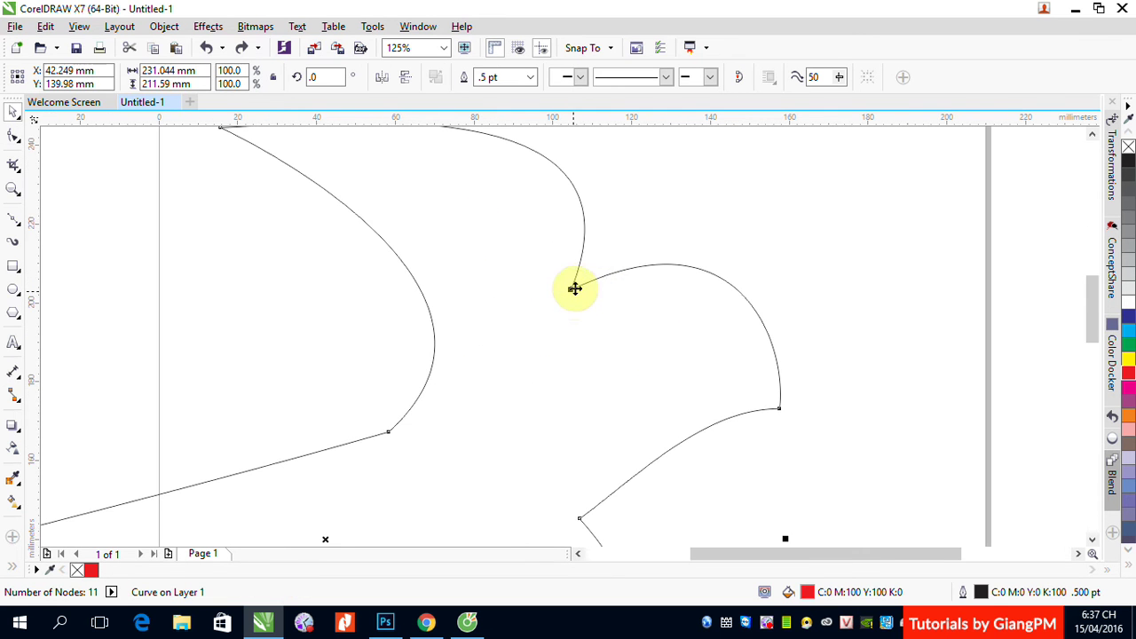
pyautogui.click(13, 134)
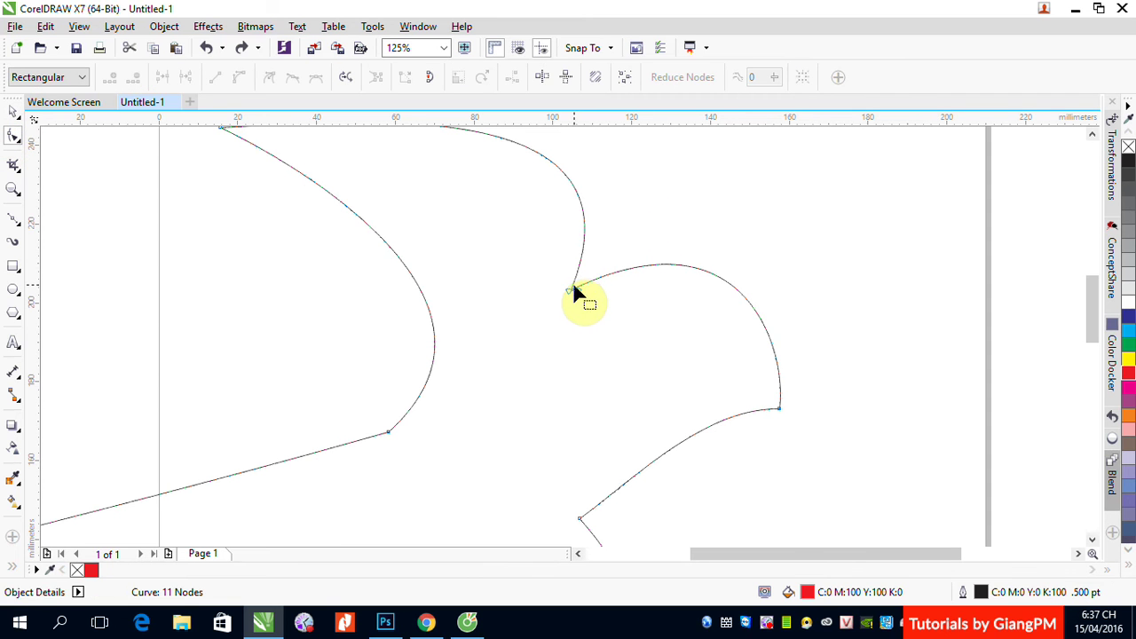
pyautogui.moveTo(571, 289); pyautogui.dragTo(517, 421)
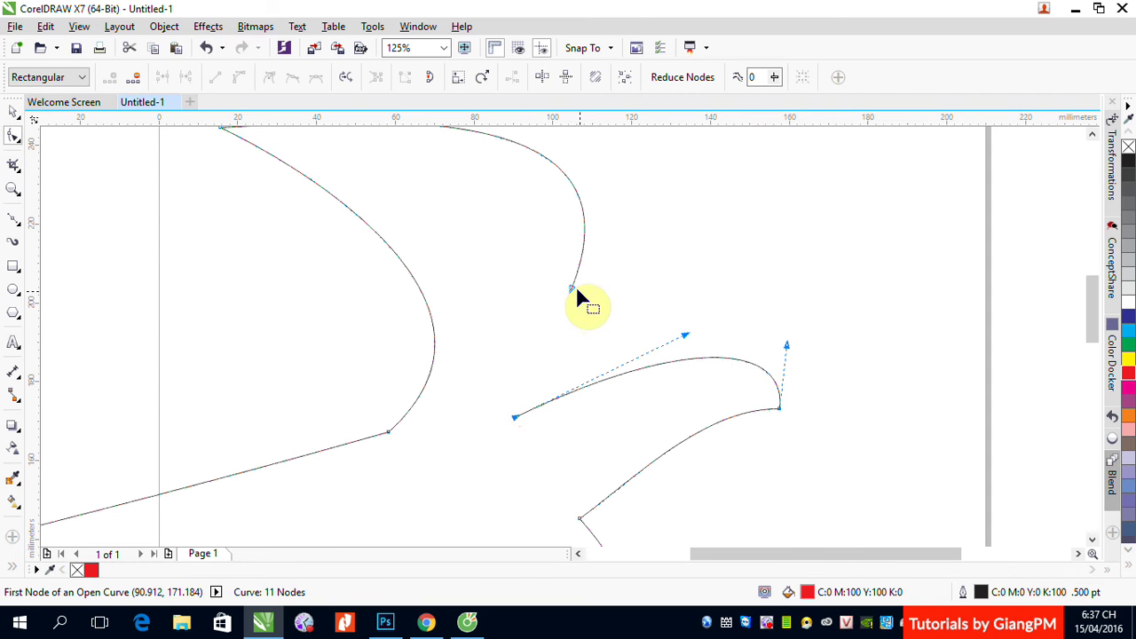
pyautogui.moveTo(575, 298); pyautogui.dragTo(533, 386)
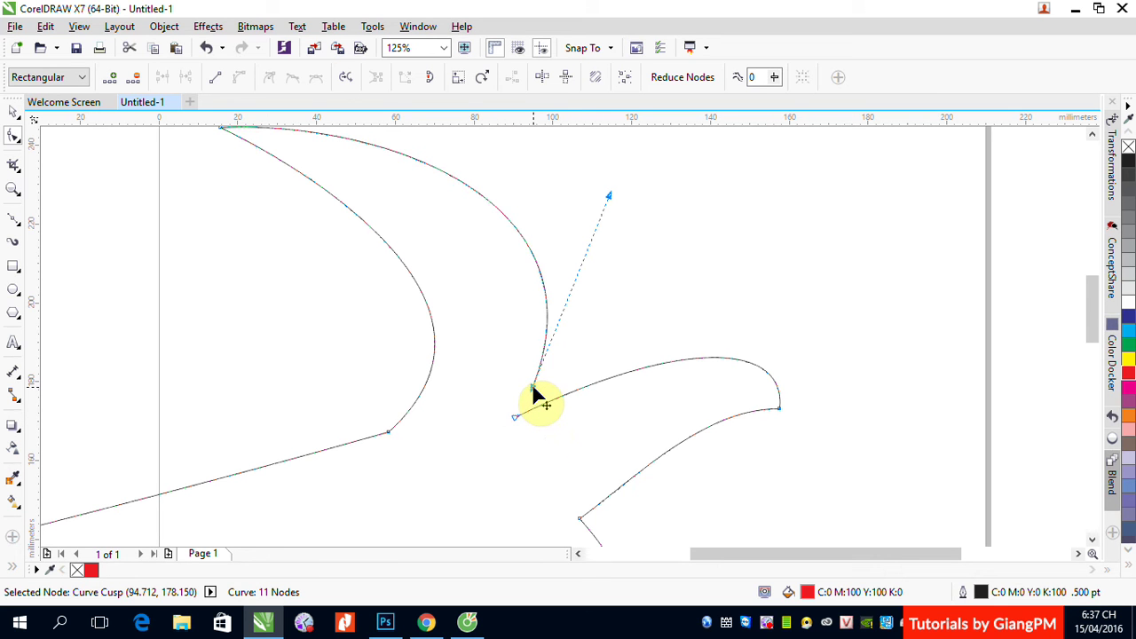
pyautogui.moveTo(531, 385); pyautogui.dragTo(514, 418)
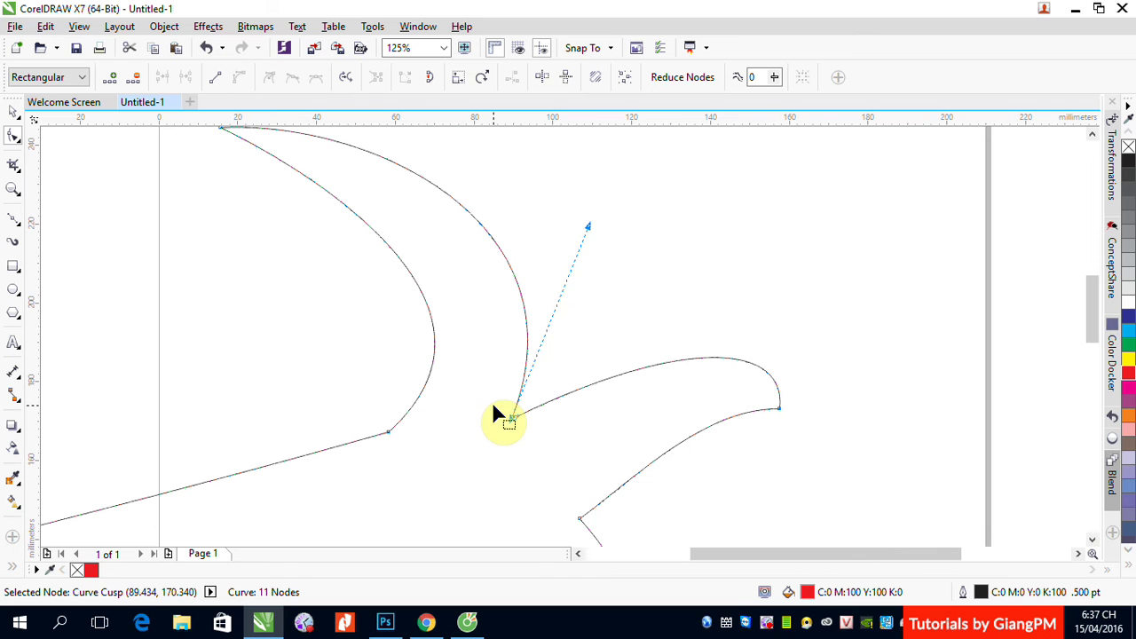
# Close the curve by moving the wing's end node onto the head's end node, and undo it.
pyautogui.scroll(5, 494, 408)
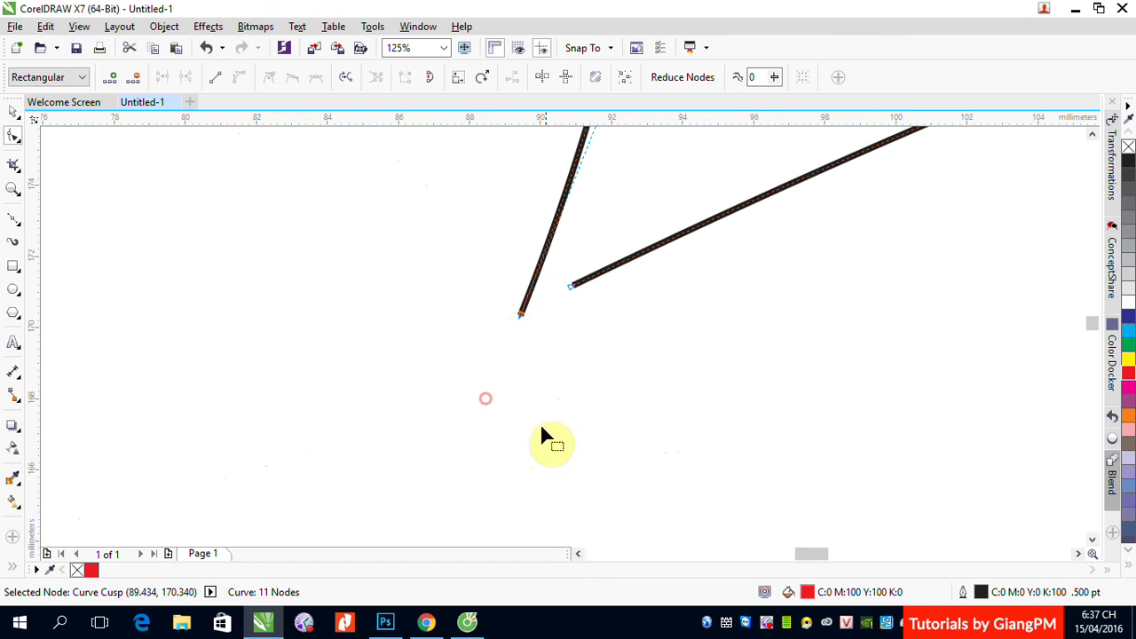
pyautogui.moveTo(521, 314); pyautogui.dragTo(571, 286)
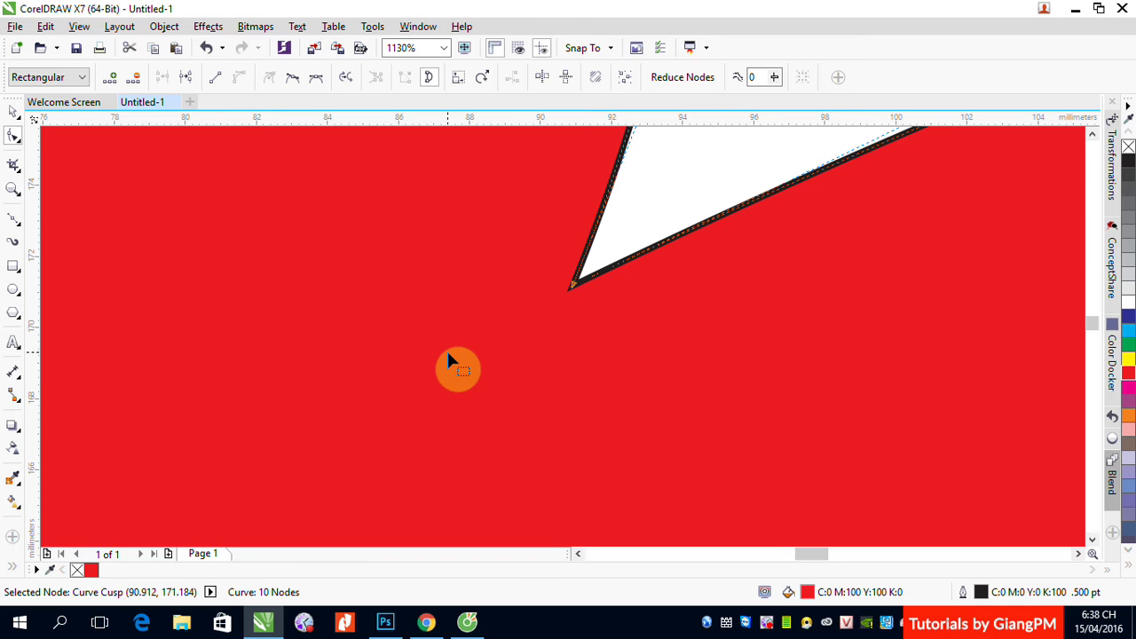
pyautogui.hotkey('ctrl', 'z')
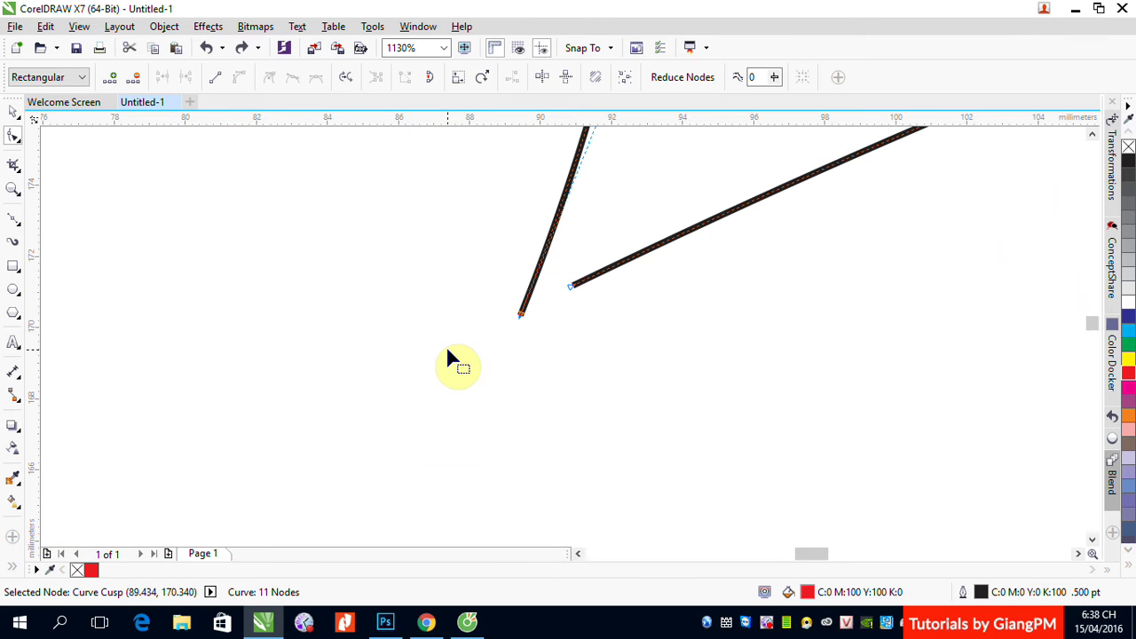
# Connect the wing's and head's end nodes with Close curve and detach them again.
pyautogui.moveTo(478, 239); pyautogui.dragTo(467, 296)
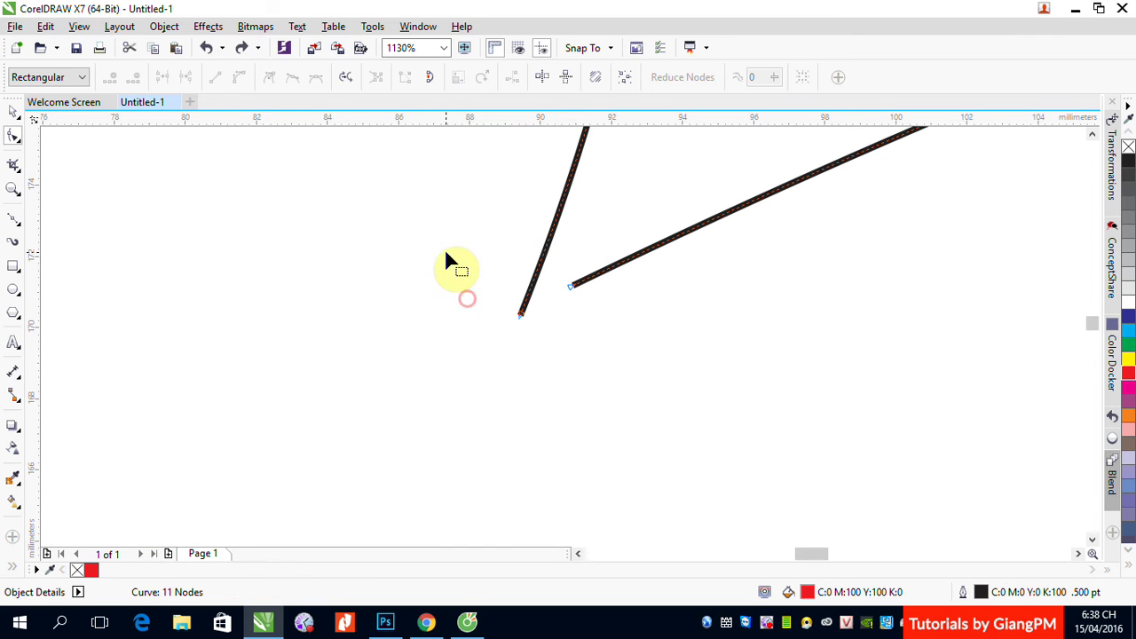
pyautogui.click(427, 81)
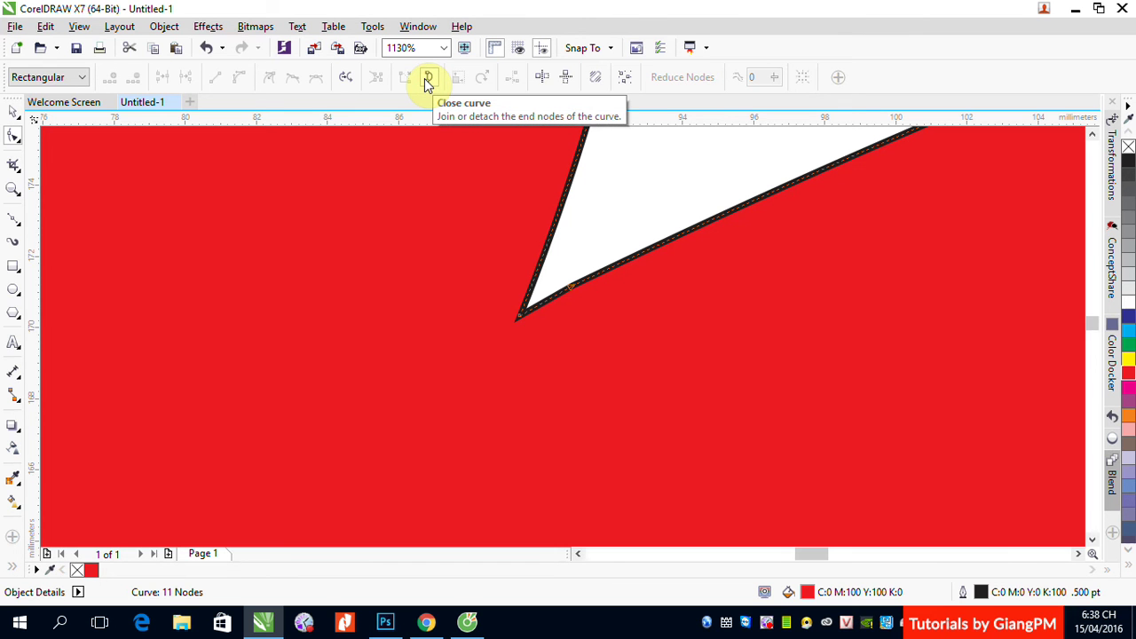
pyautogui.click(427, 81)
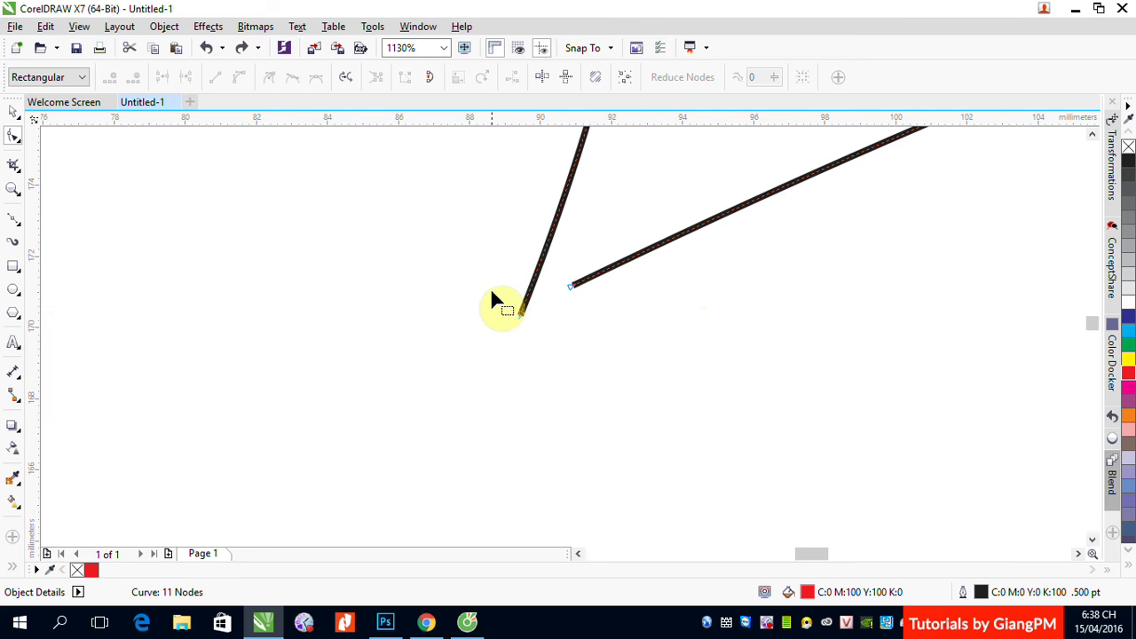
# Select both end nodes of the wing and head, join them into one node, and undo the join.
pyautogui.moveTo(485, 253); pyautogui.dragTo(592, 347)
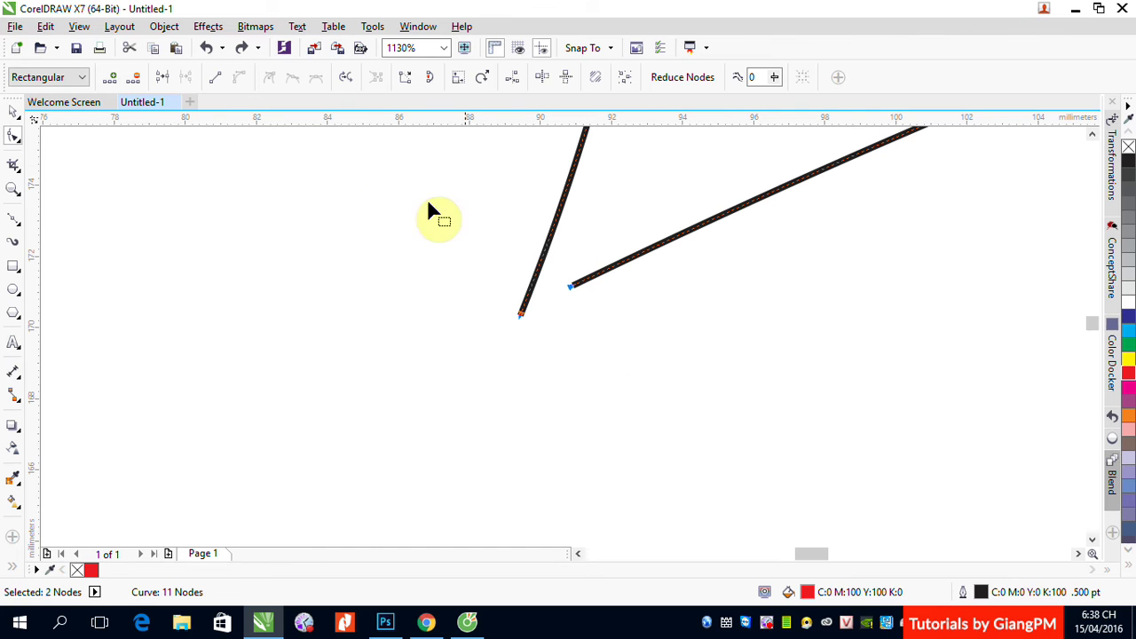
pyautogui.click(165, 79)
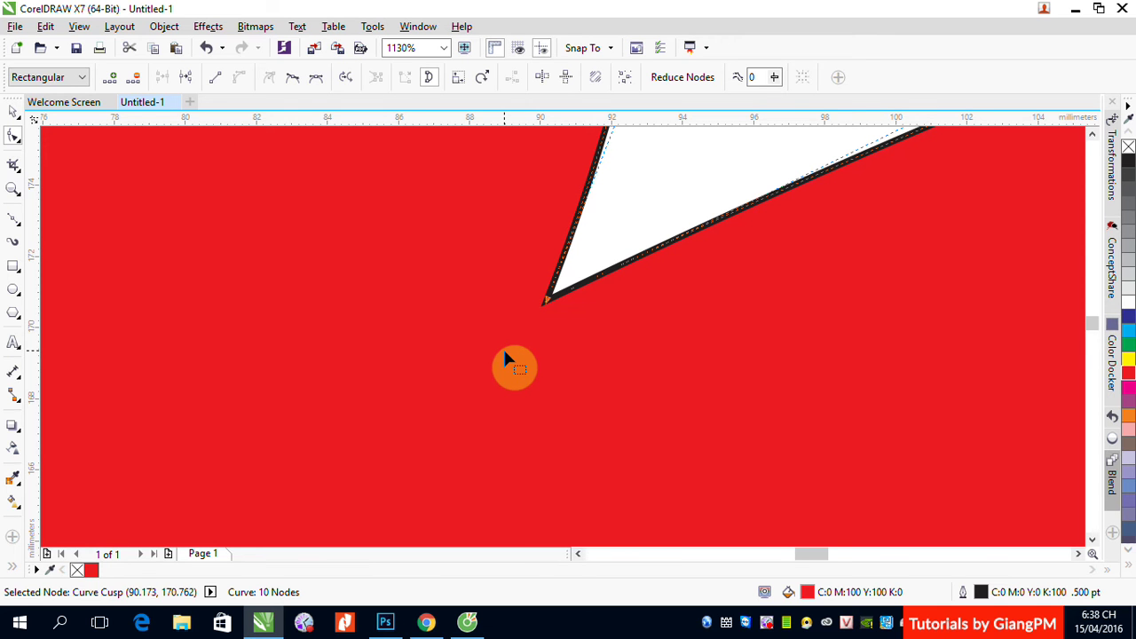
pyautogui.hotkey('ctrl', 'k')
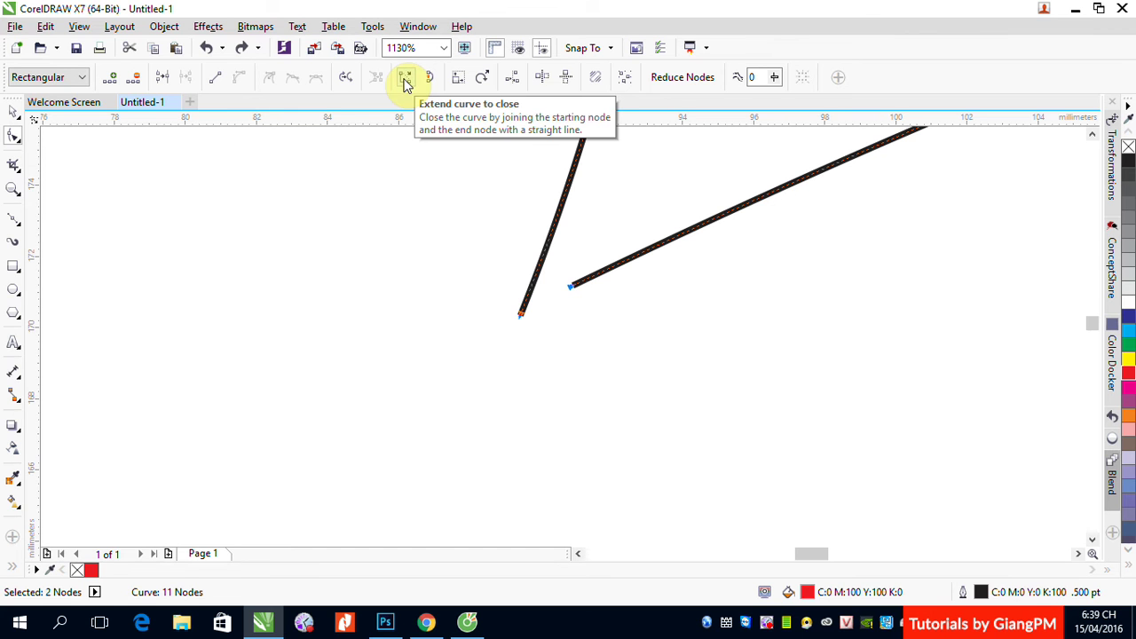
# Place a vertical and a horizontal guideline through each of the two open end nodes.
pyautogui.moveTo(32, 295); pyautogui.dragTo(521, 370)
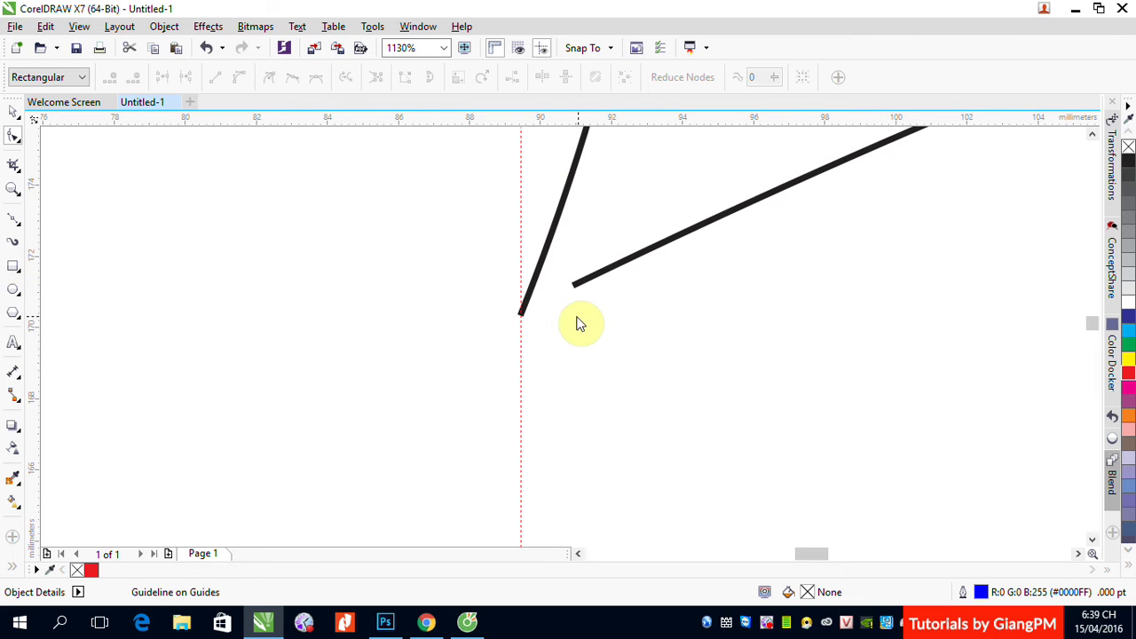
pyautogui.moveTo(577, 324); pyautogui.dragTo(573, 318)
pyautogui.moveTo(628, 124); pyautogui.dragTo(624, 283)
pyautogui.click(528, 116)
pyautogui.moveTo(543, 311); pyautogui.dragTo(543, 313)
pyautogui.click(664, 244)
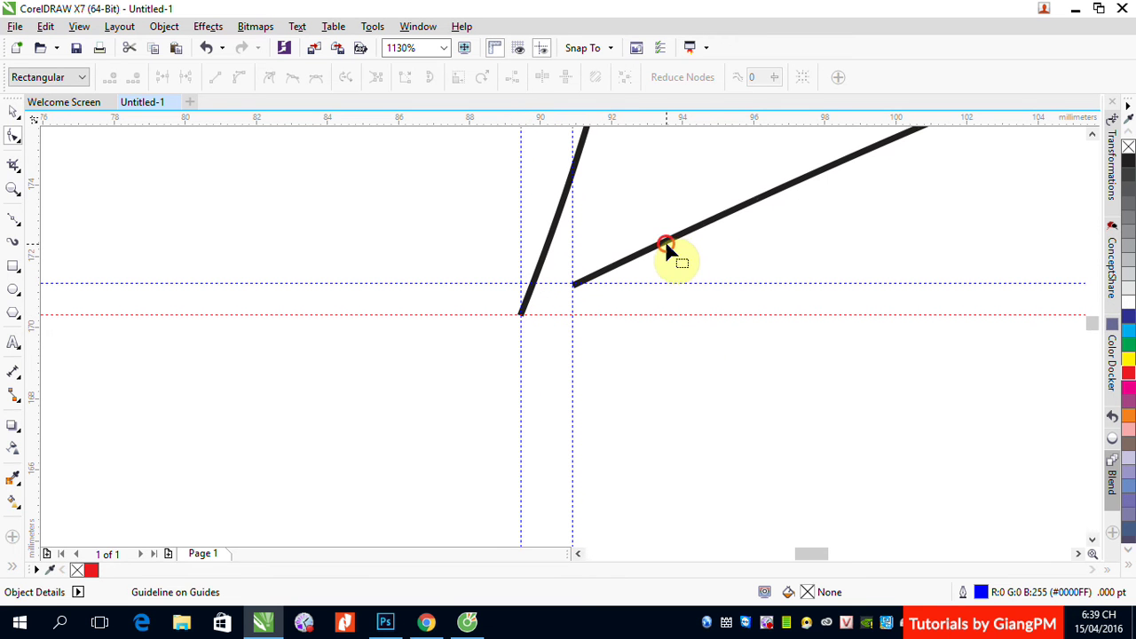
# Join the two end nodes again to compare the merged node's position with the guidelines, and undo the join.
pyautogui.click(486, 241)
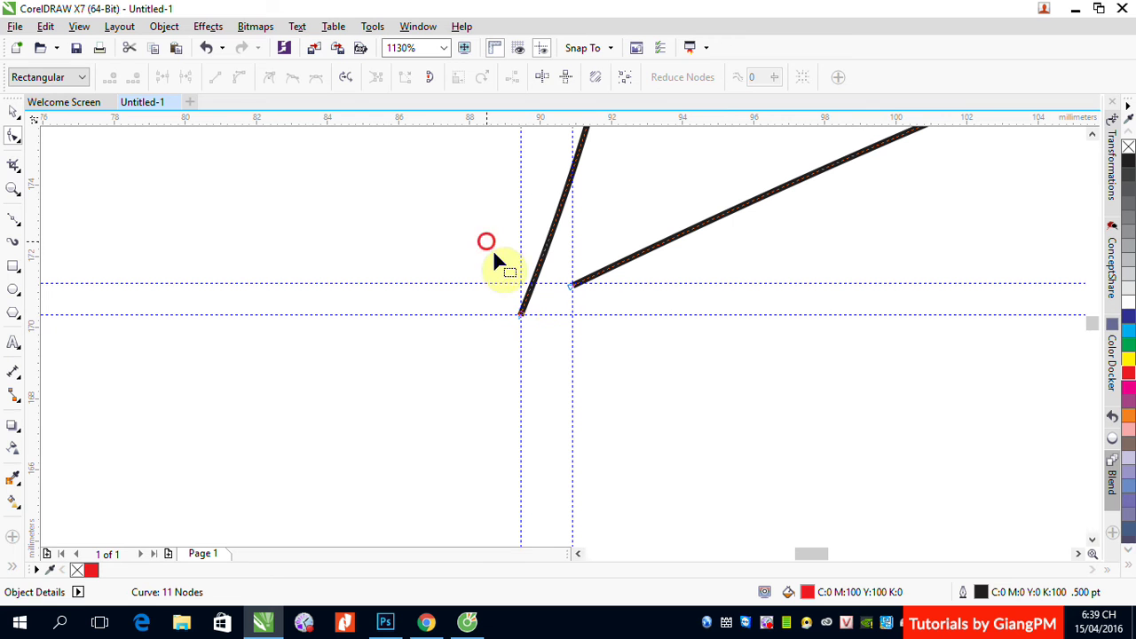
pyautogui.moveTo(495, 260); pyautogui.dragTo(589, 355)
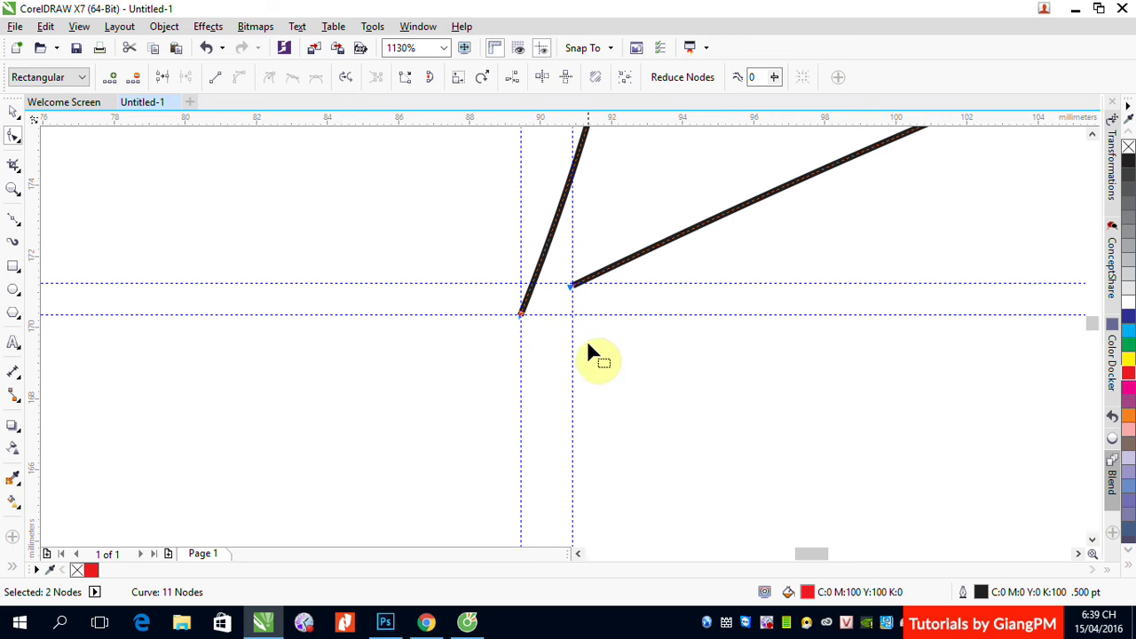
pyautogui.click(163, 78)
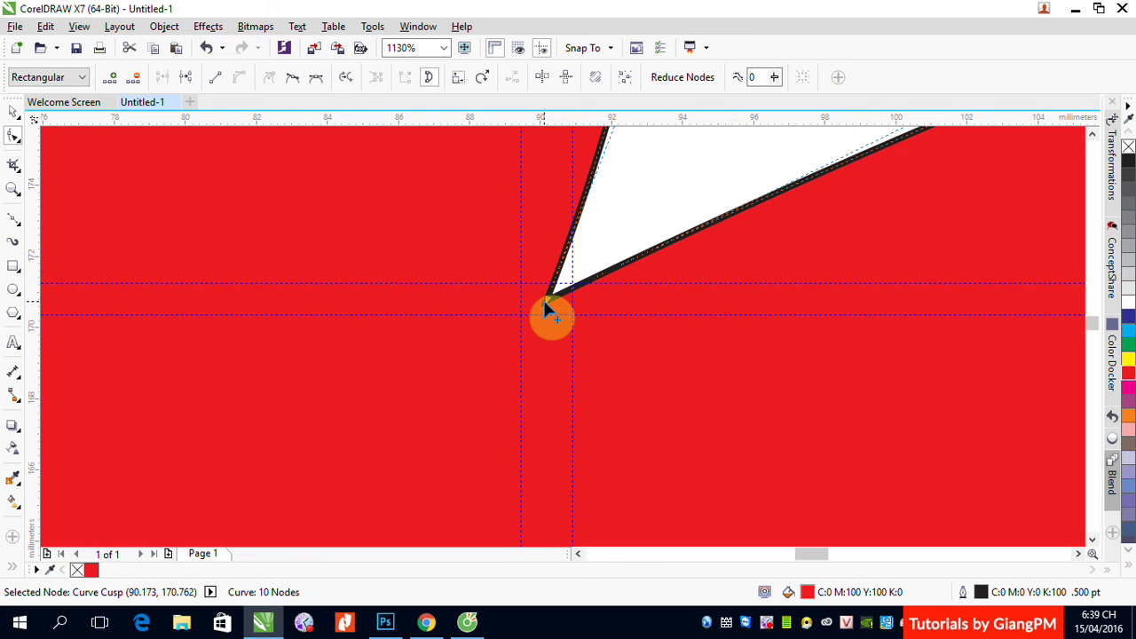
pyautogui.hotkey('ctrl', 'z')
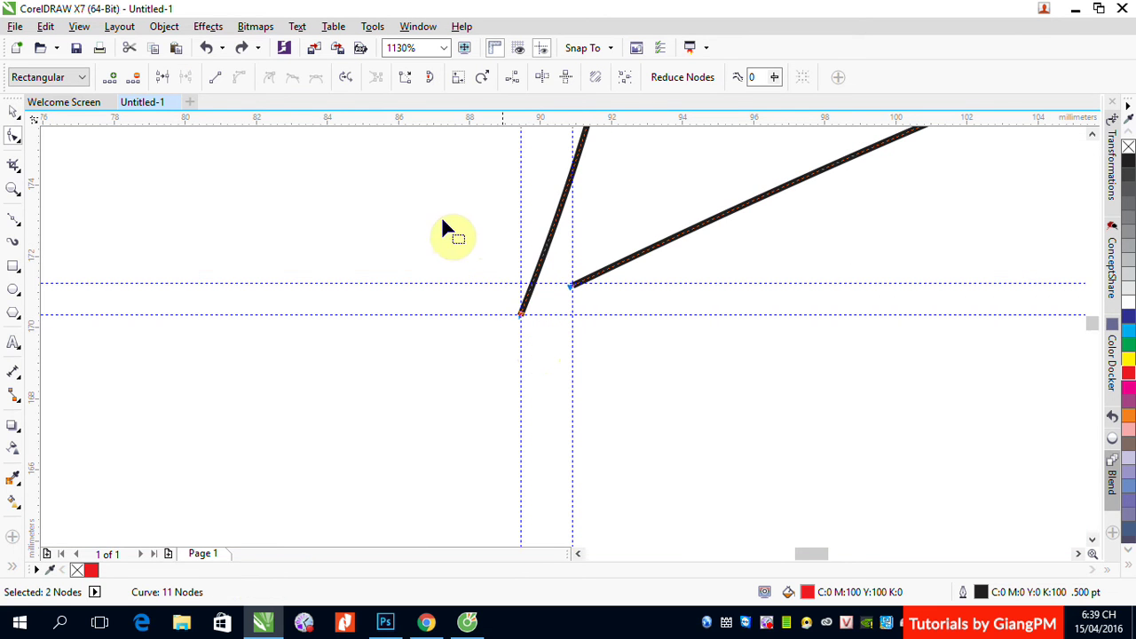
# Close the gap at the guidelines with Close curve and undo it.
pyautogui.click(470, 251)
pyautogui.click(431, 80)
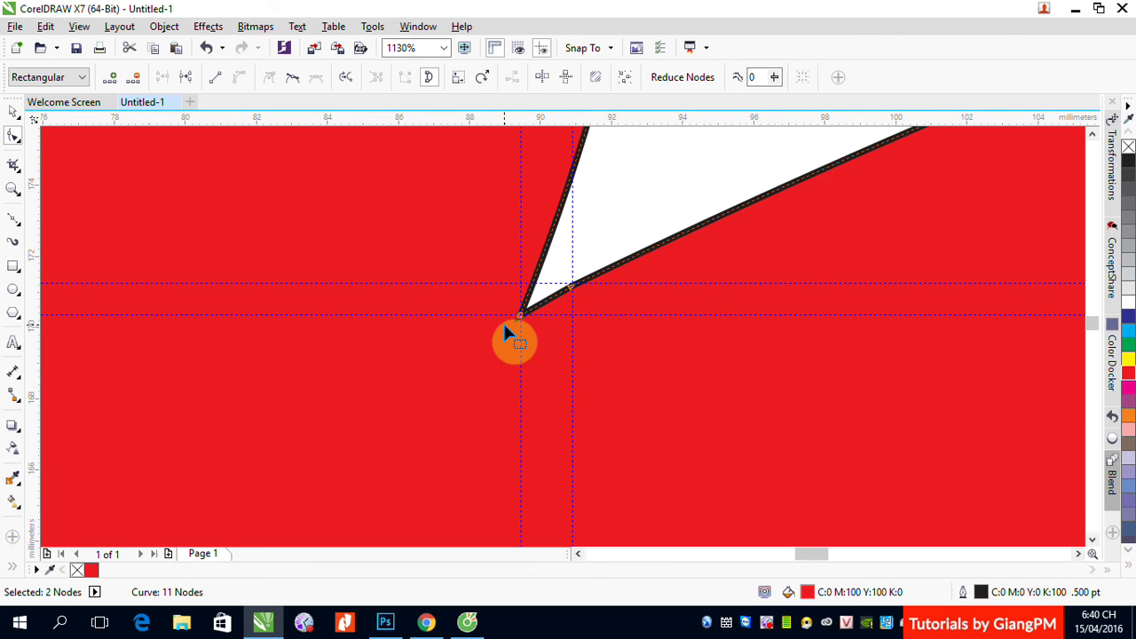
pyautogui.hotkey('ctrl', 'z')
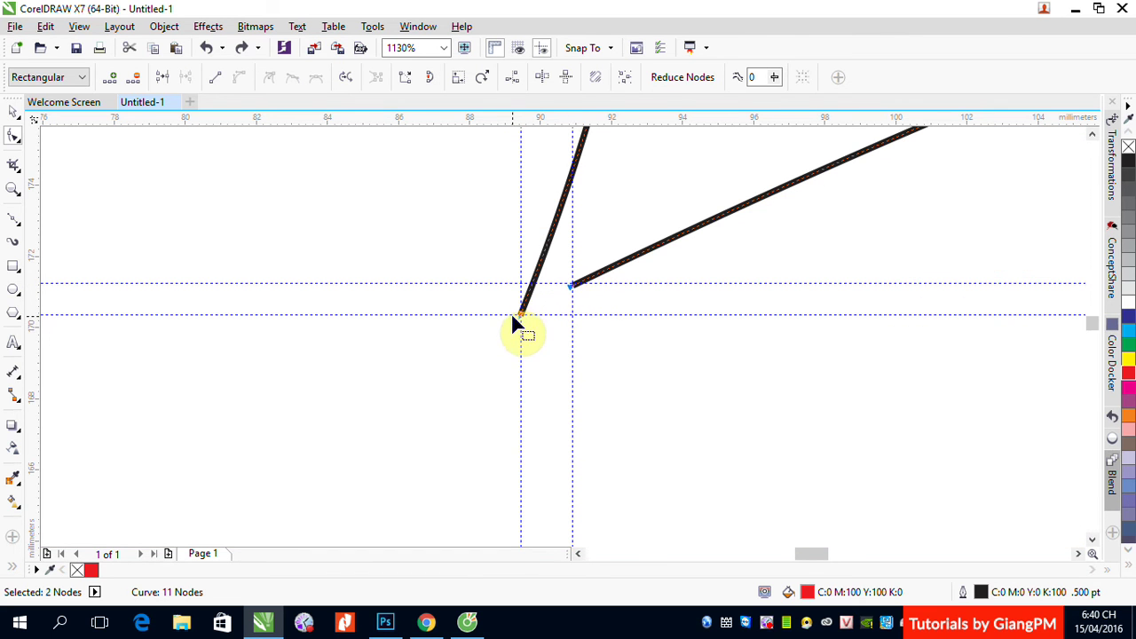
# Select both end nodes, bridge them with Extend curve to close, and undo this along with the guidelines.
pyautogui.moveTo(479, 265); pyautogui.dragTo(609, 354)
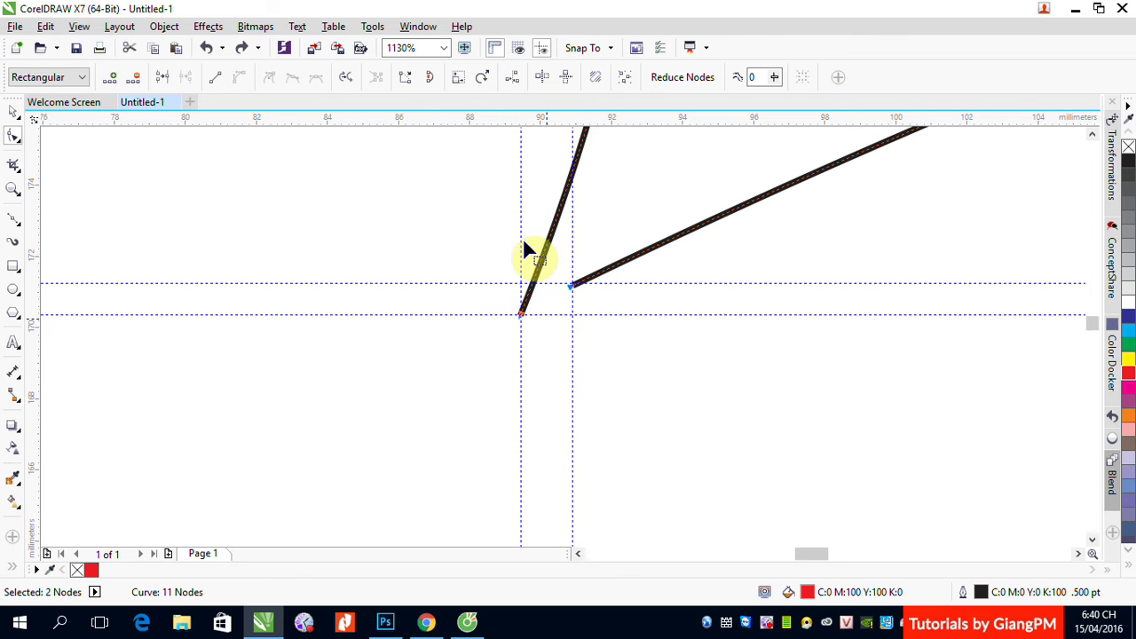
pyautogui.click(407, 79)
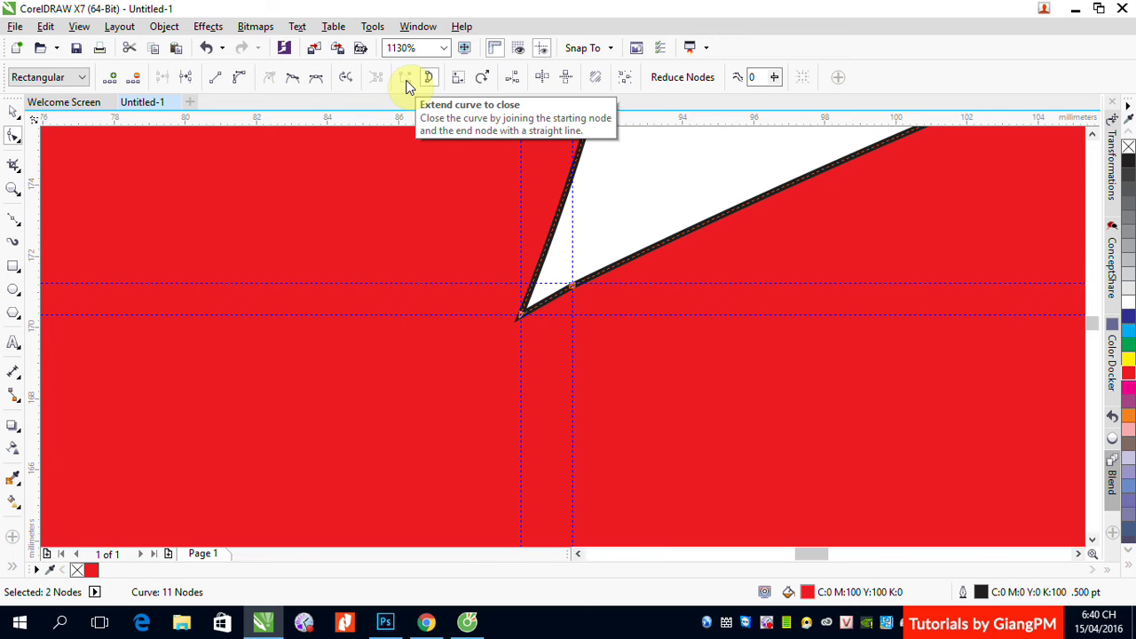
pyautogui.hotkey('ctrl', 'z')
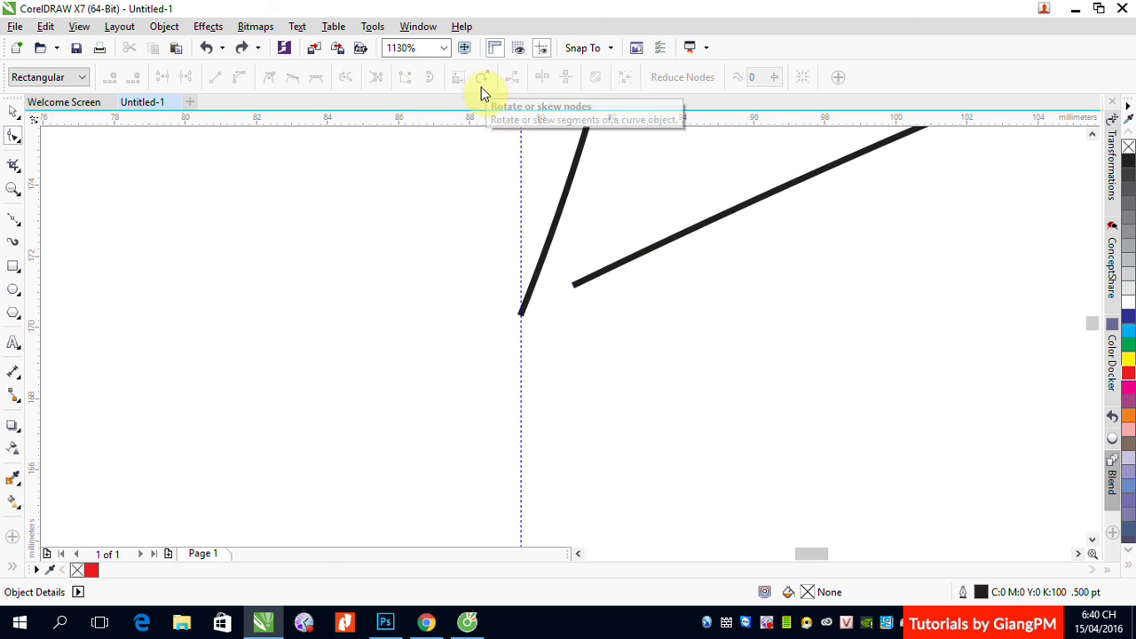
# Move the open bird curve lower on the page and delete the head's end node.
pyautogui.scroll(-10, 520, 200)
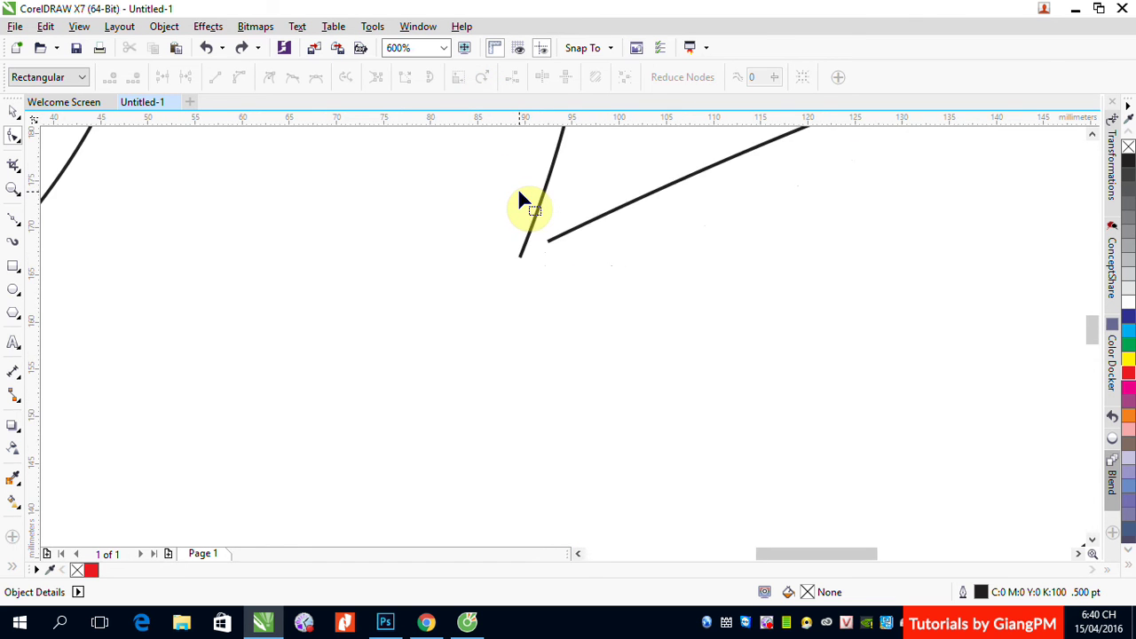
pyautogui.scroll(1, 585, 213)
pyautogui.press('space')
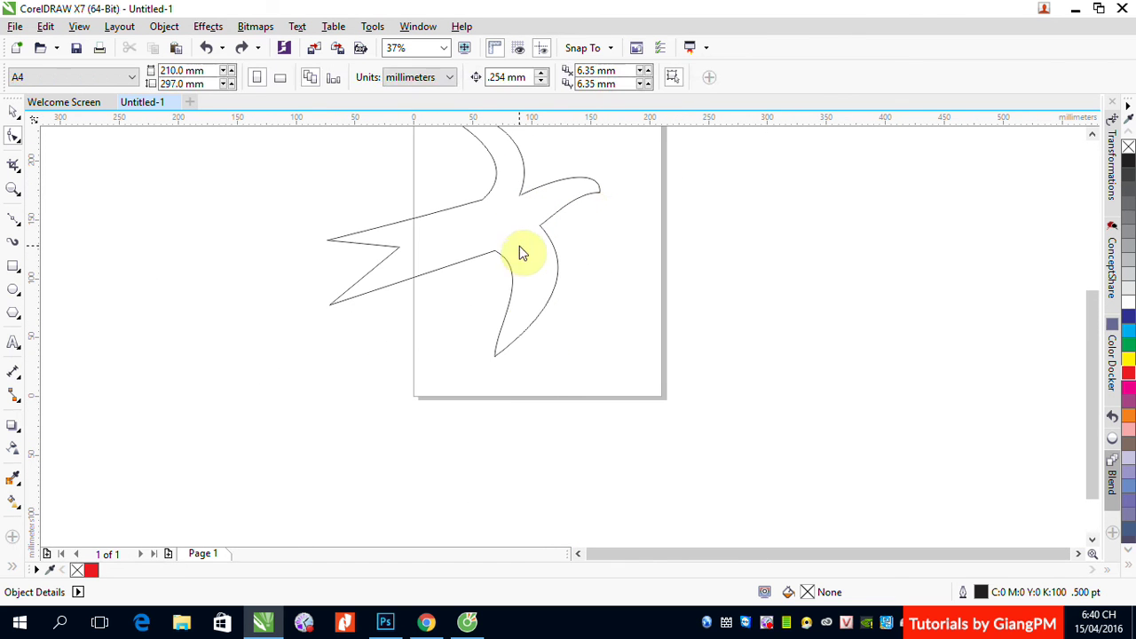
pyautogui.moveTo(520, 249); pyautogui.dragTo(528, 327)
pyautogui.press('space')
pyautogui.press('Delete')
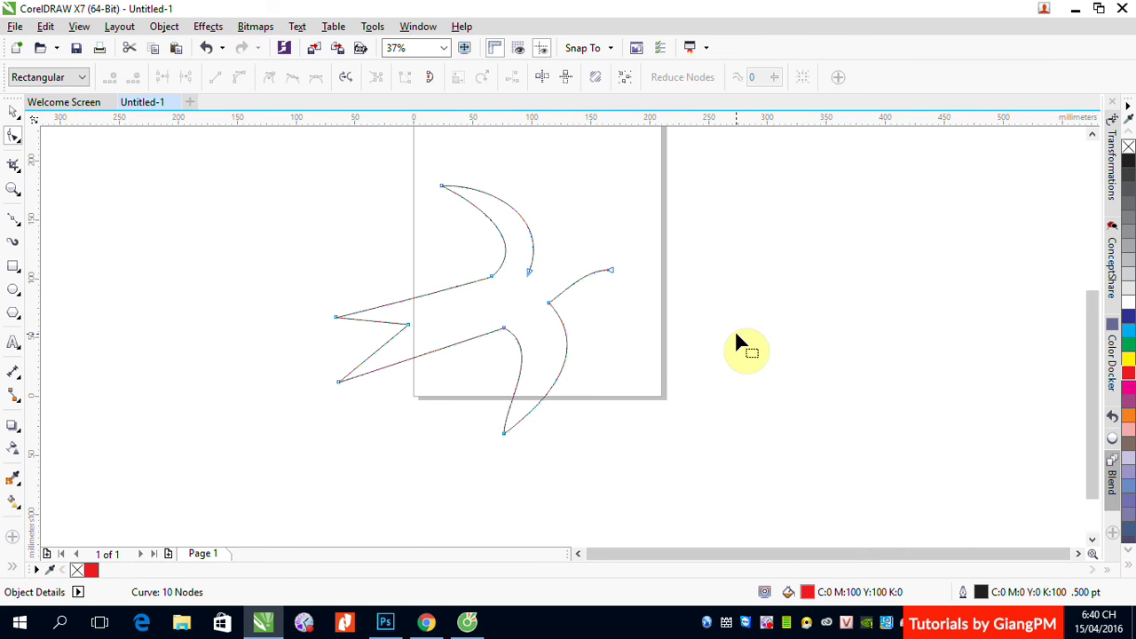
# Delete the entire bird curve to leave an empty page.
pyautogui.click(17, 118)
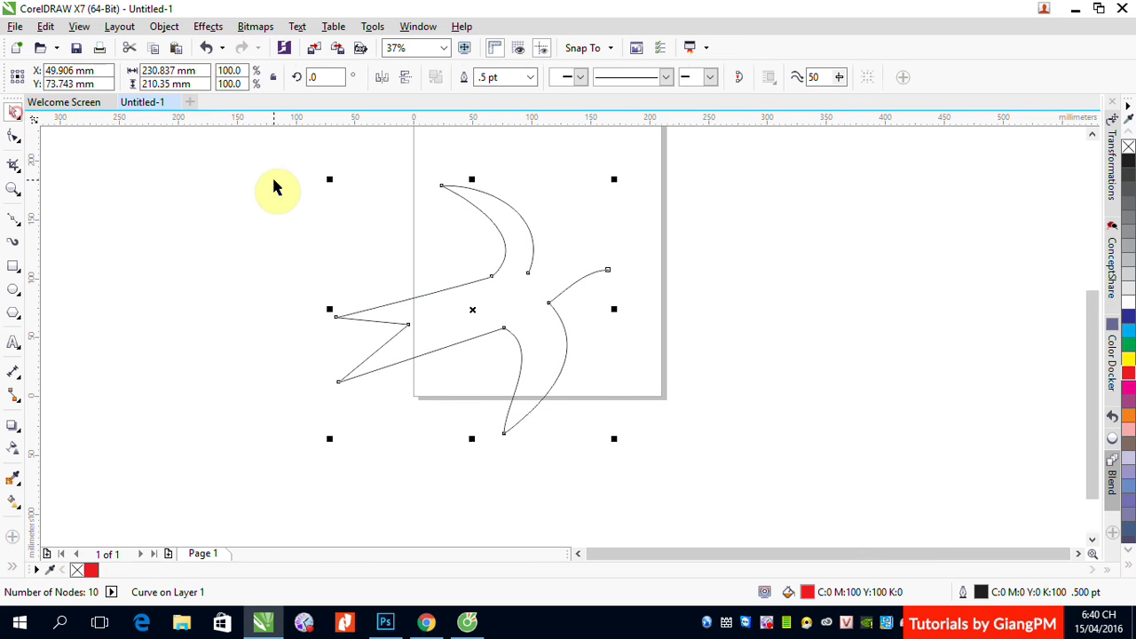
pyautogui.moveTo(258, 171); pyautogui.dragTo(632, 486)
pyautogui.press('Delete')
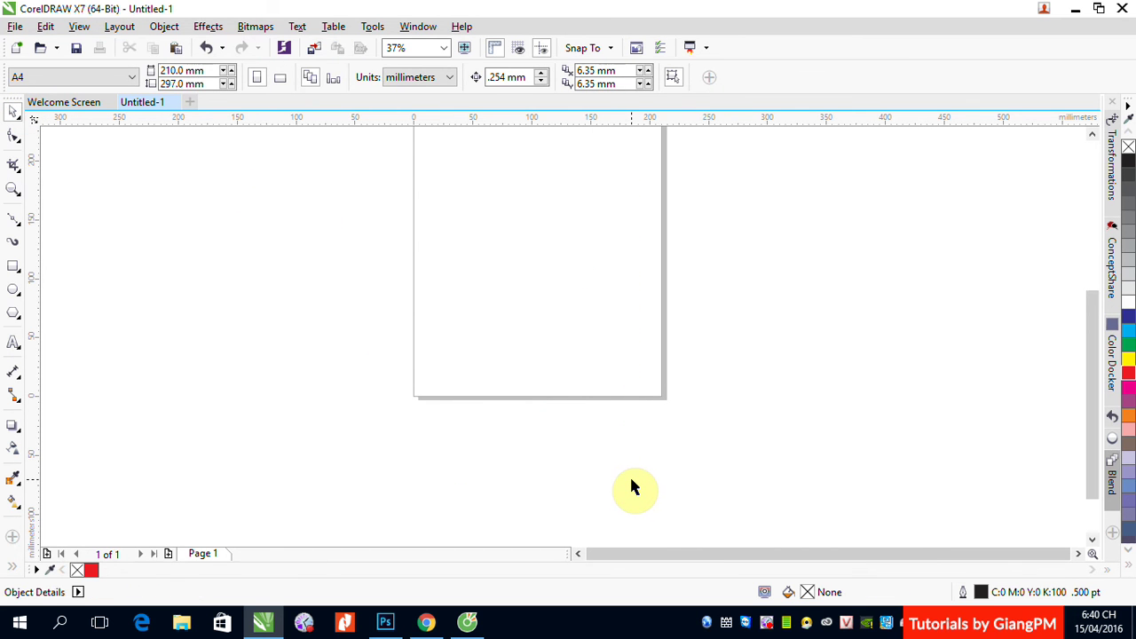
pyautogui.hotkey('shift', 'F4')
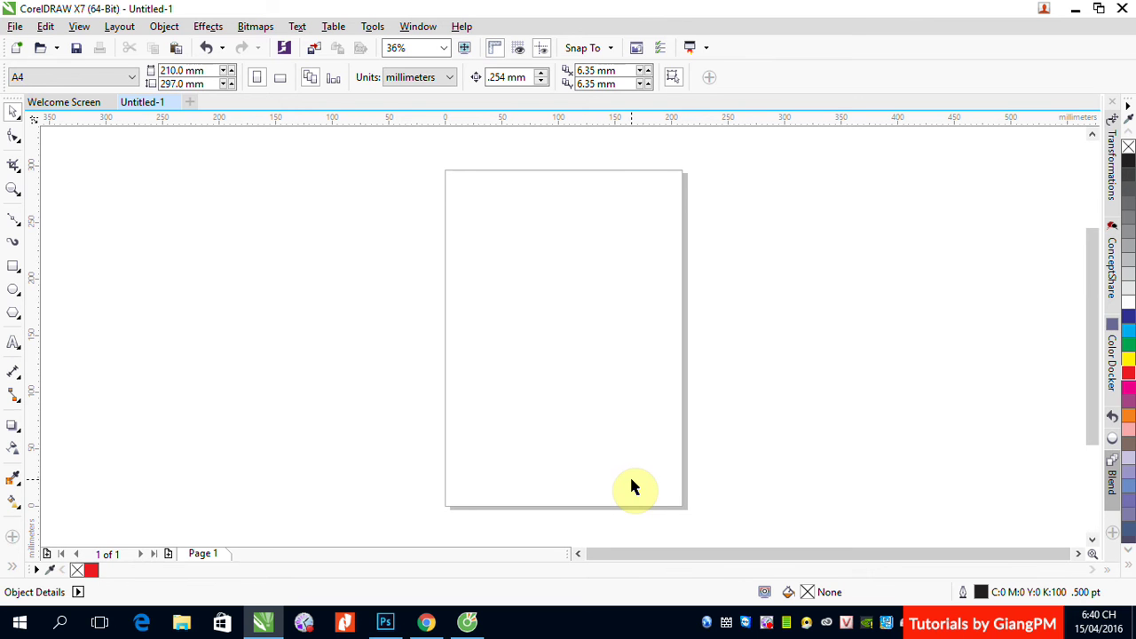
# Draw an open path of seven straight segments with the Pen tool across the page, about 530 mm wide and 174 mm high.
pyautogui.click(12, 220)
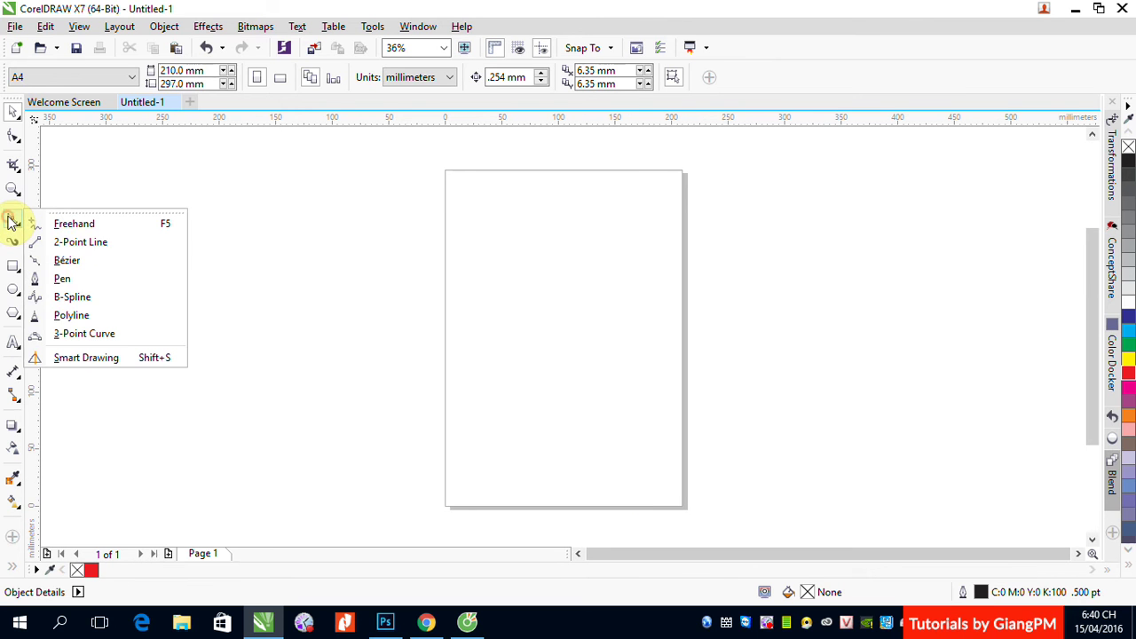
pyautogui.click(62, 280)
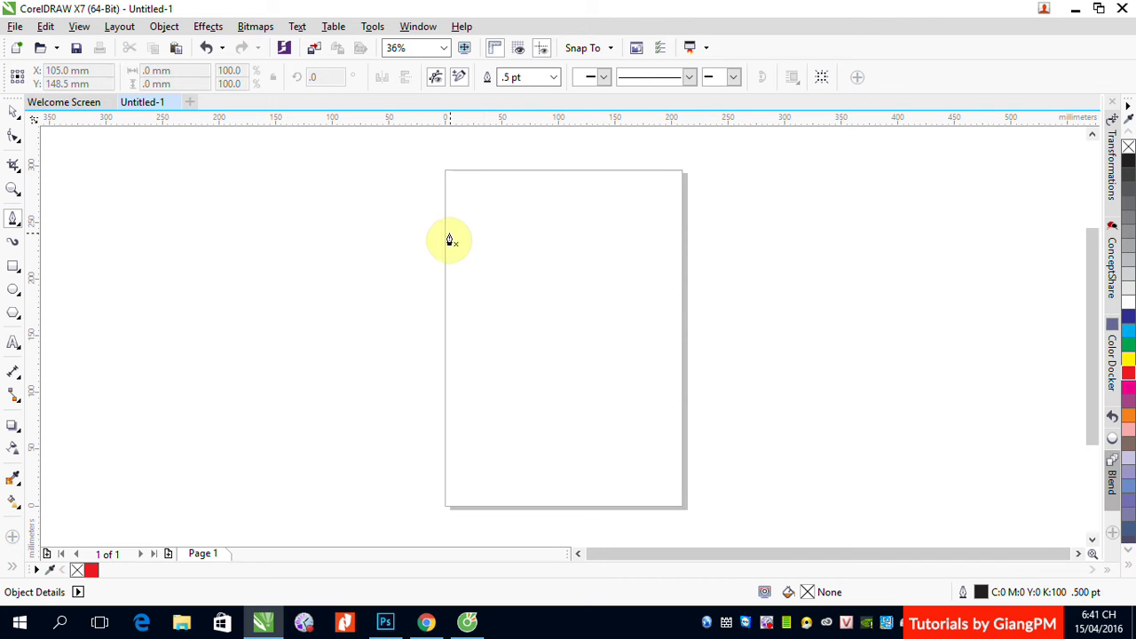
pyautogui.click(308, 317)
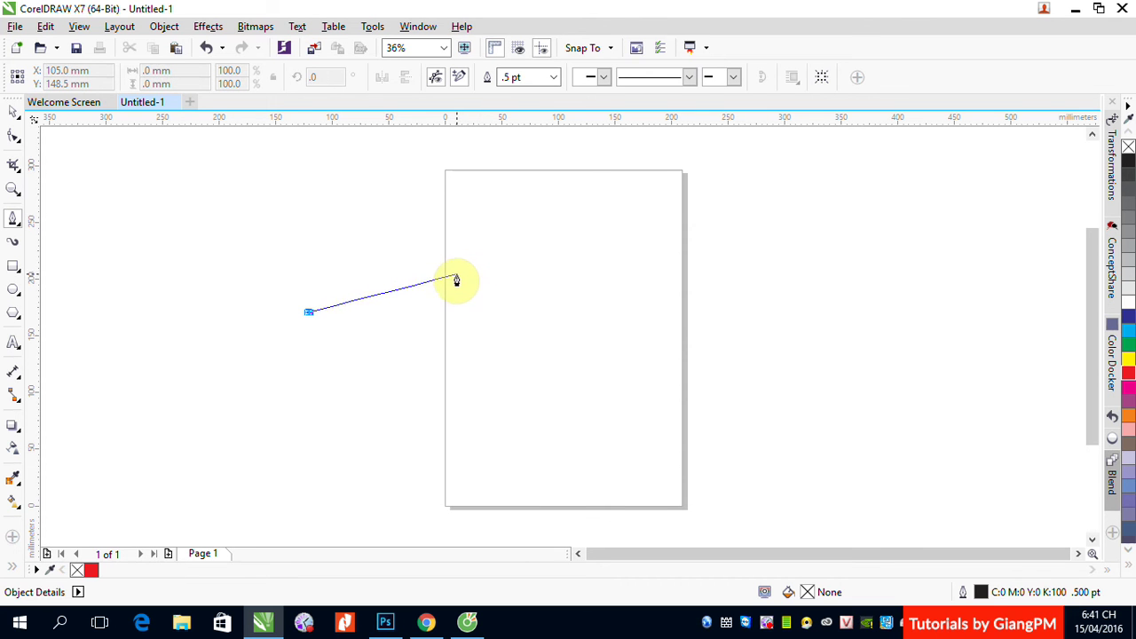
pyautogui.click(416, 241)
pyautogui.click(544, 244)
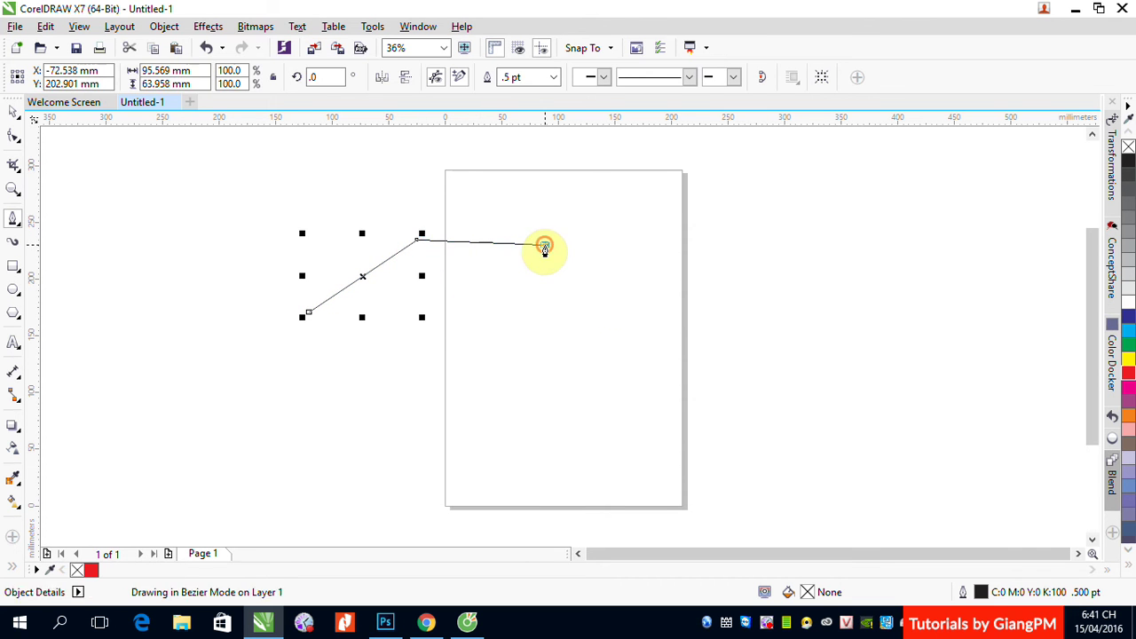
pyautogui.click(612, 302)
pyautogui.click(775, 301)
pyautogui.click(907, 294)
pyautogui.click(904, 437)
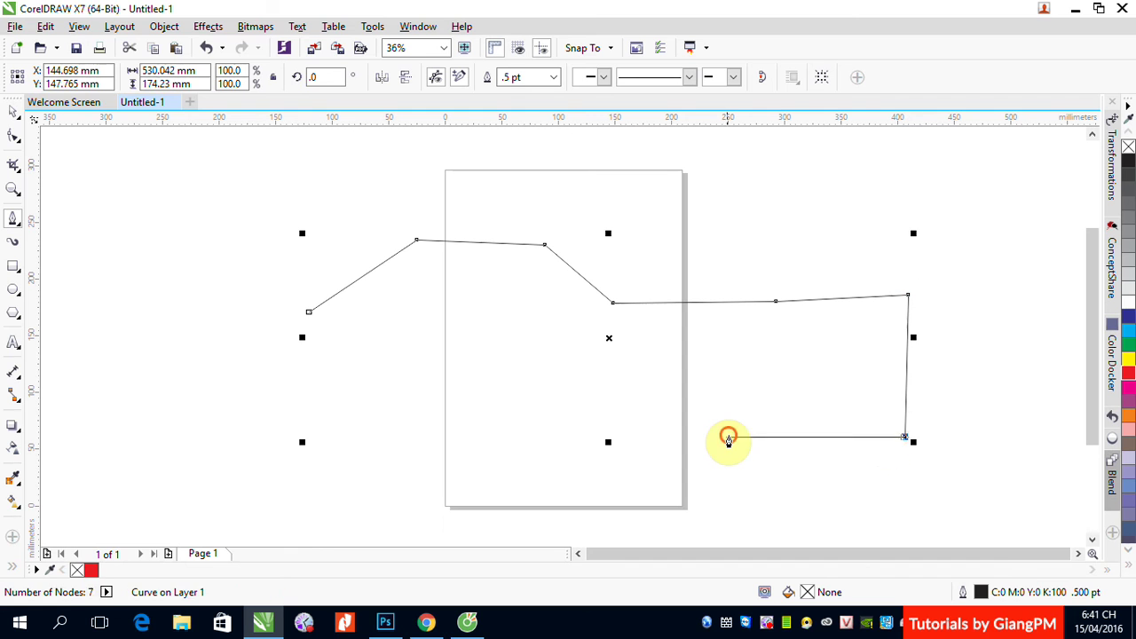
pyautogui.click(728, 439)
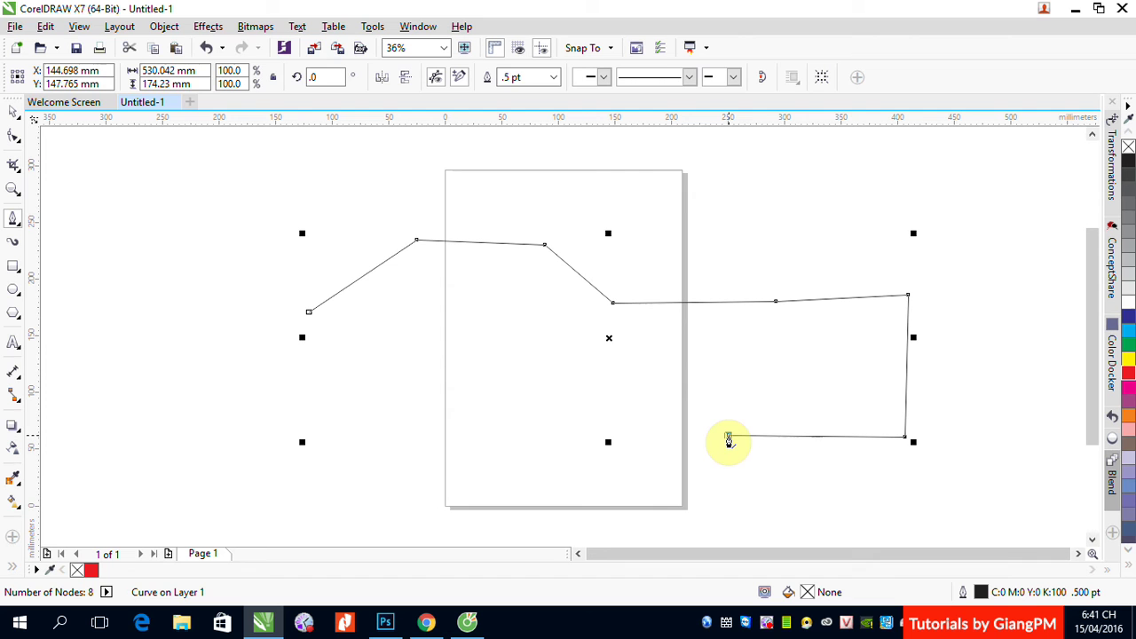
# Delete the straight-segment path drawn with the Pen tool.
pyautogui.click(13, 112)
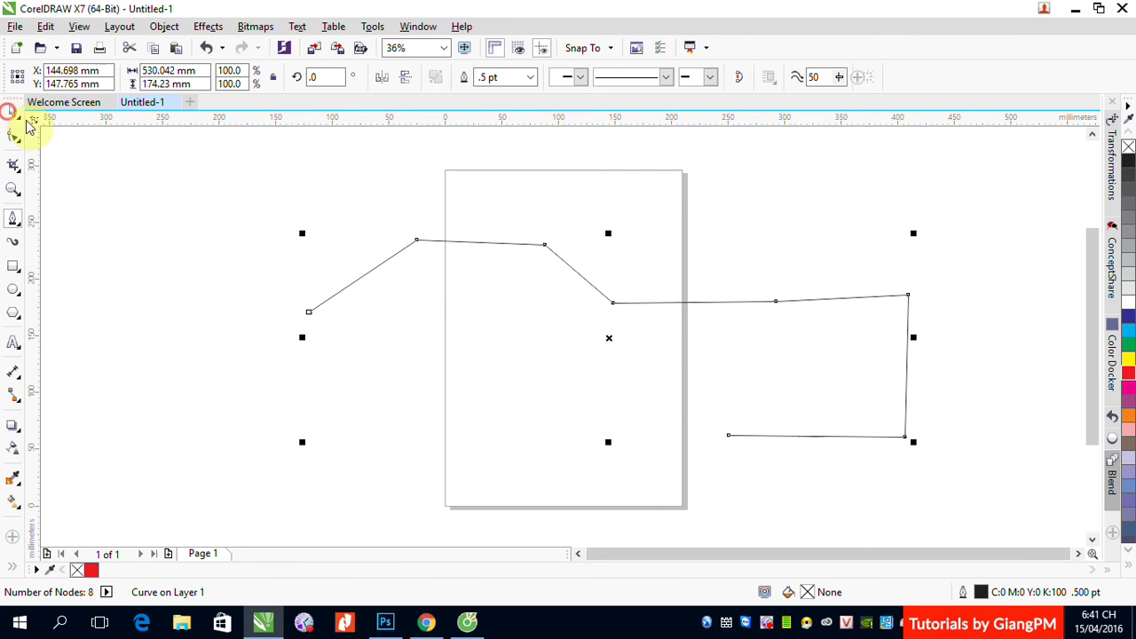
pyautogui.click(244, 178)
pyautogui.moveTo(244, 177); pyautogui.dragTo(1041, 500)
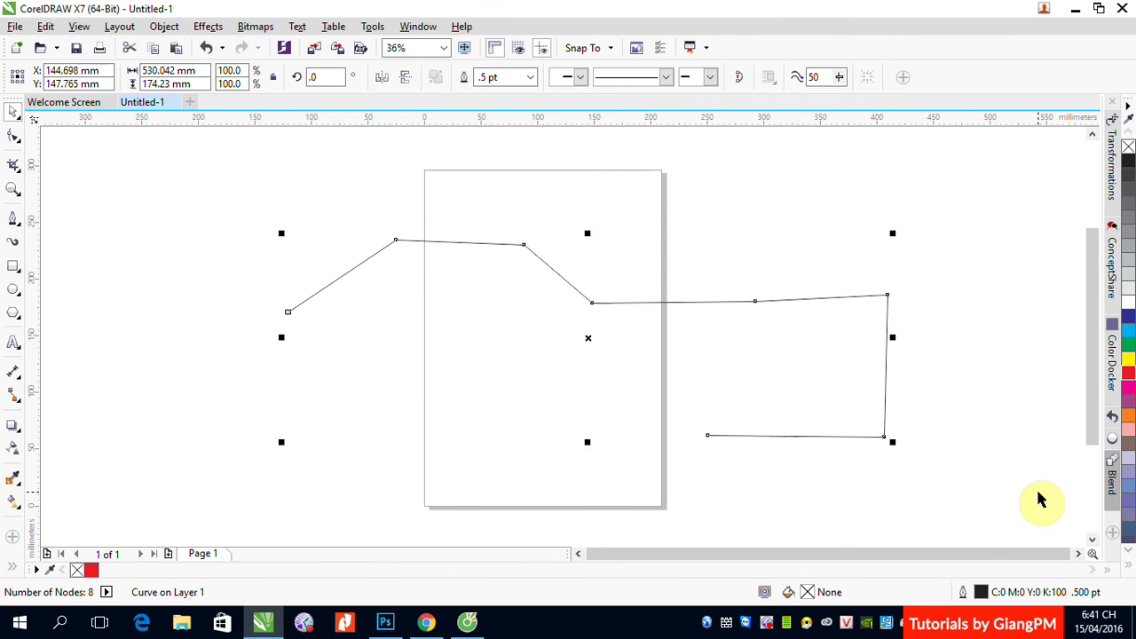
pyautogui.press('Delete')
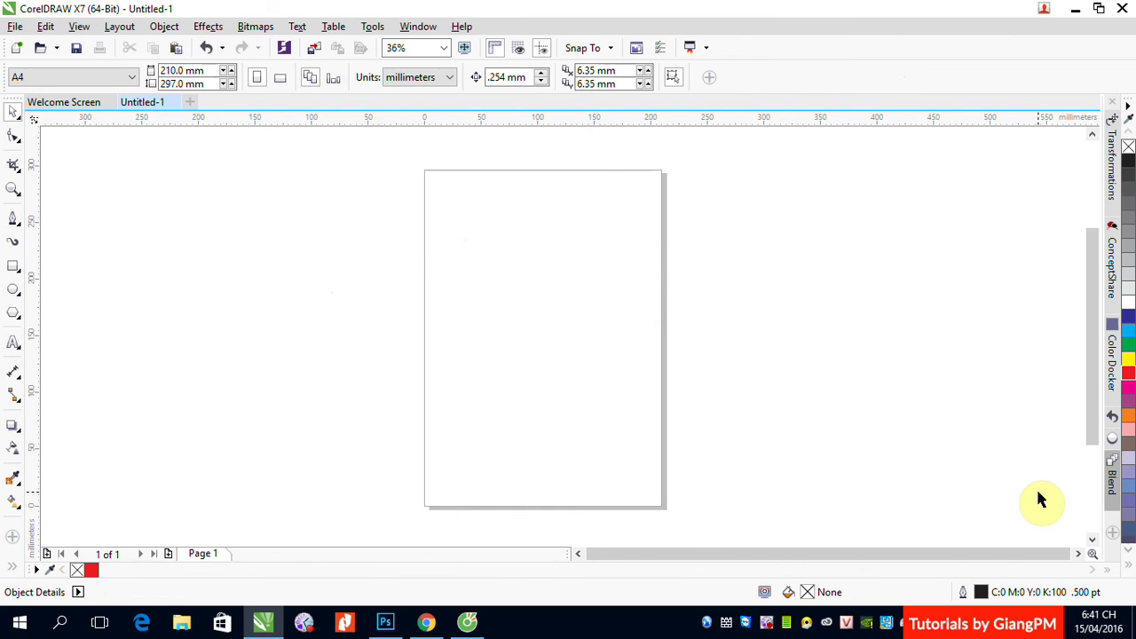
# Draw an open zigzag of four straight segments with the Bézier tool, about 445 mm wide and 90 mm high.
pyautogui.click(13, 221)
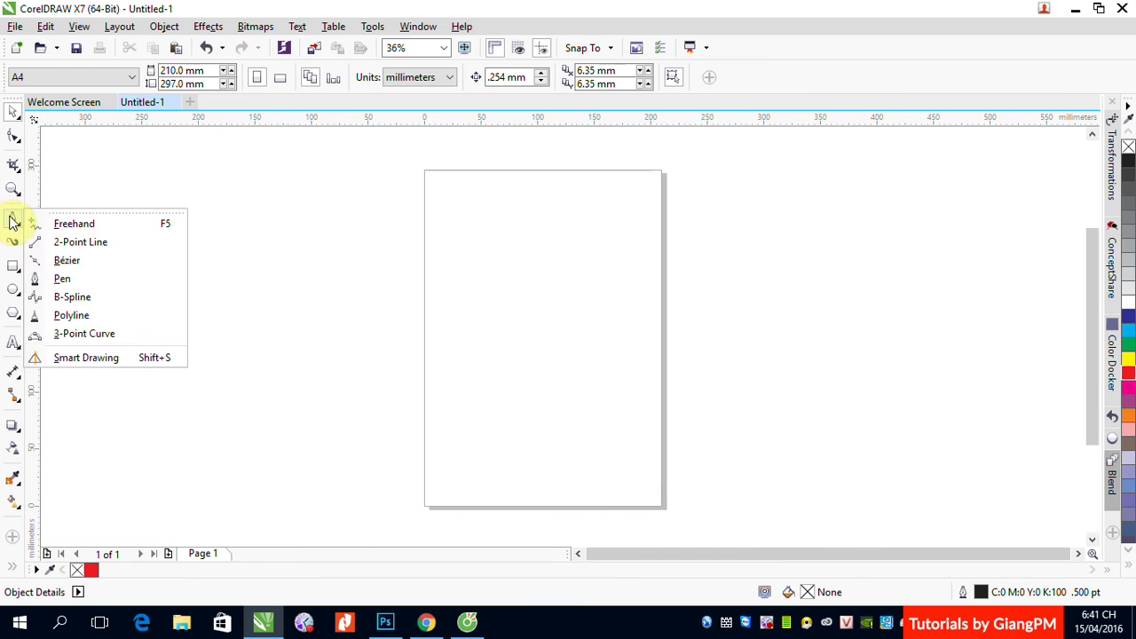
pyautogui.click(60, 263)
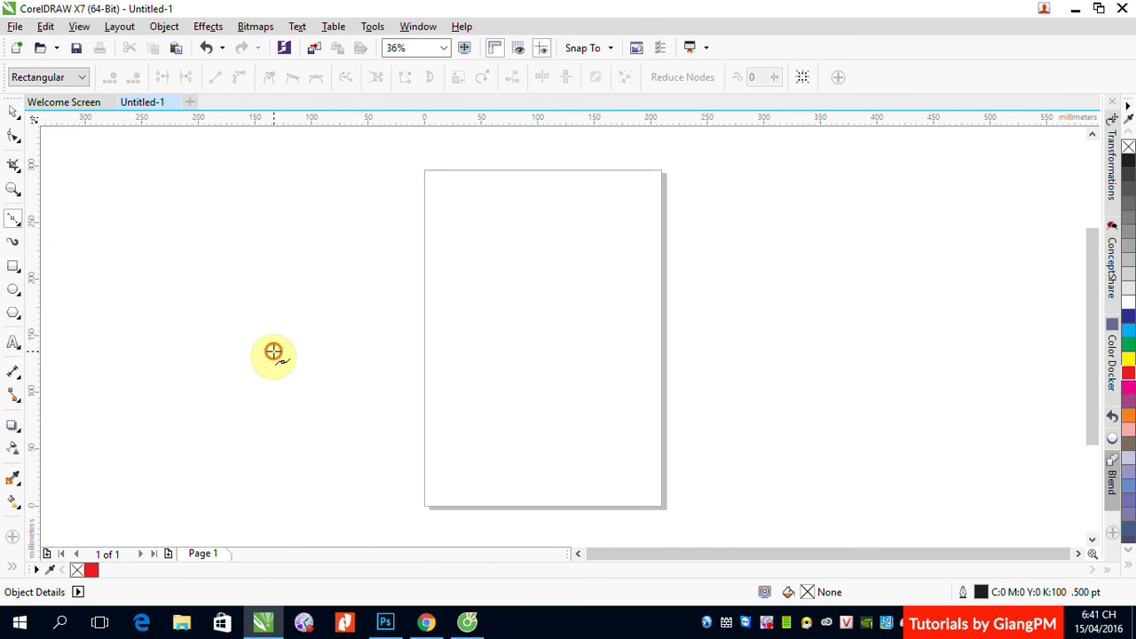
pyautogui.click(404, 259)
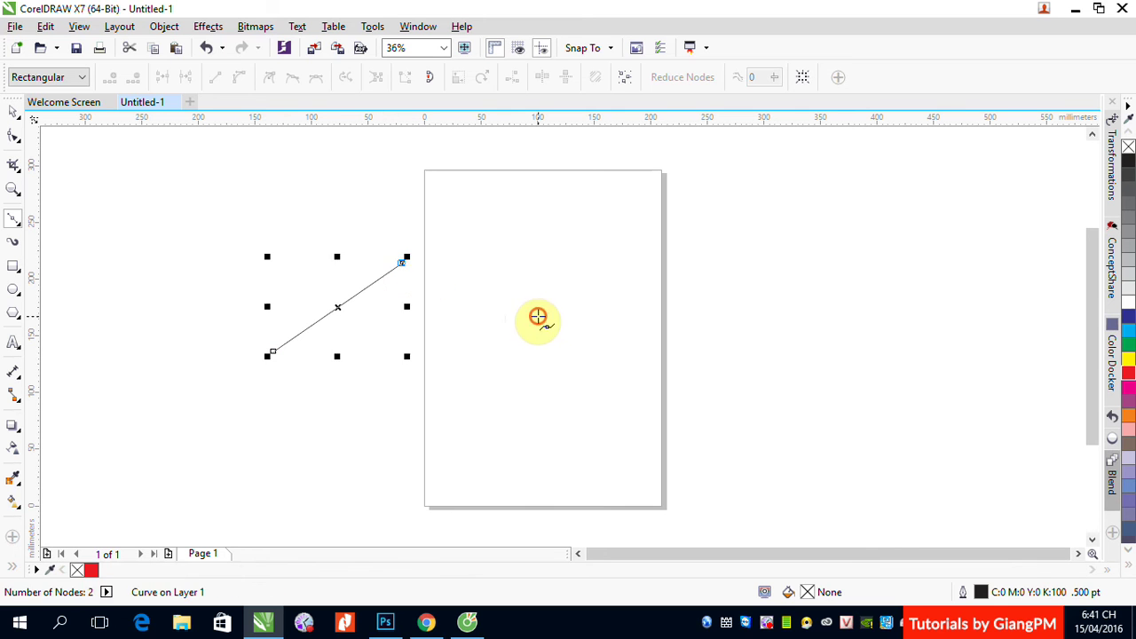
pyautogui.click(537, 316)
pyautogui.click(699, 271)
pyautogui.click(774, 366)
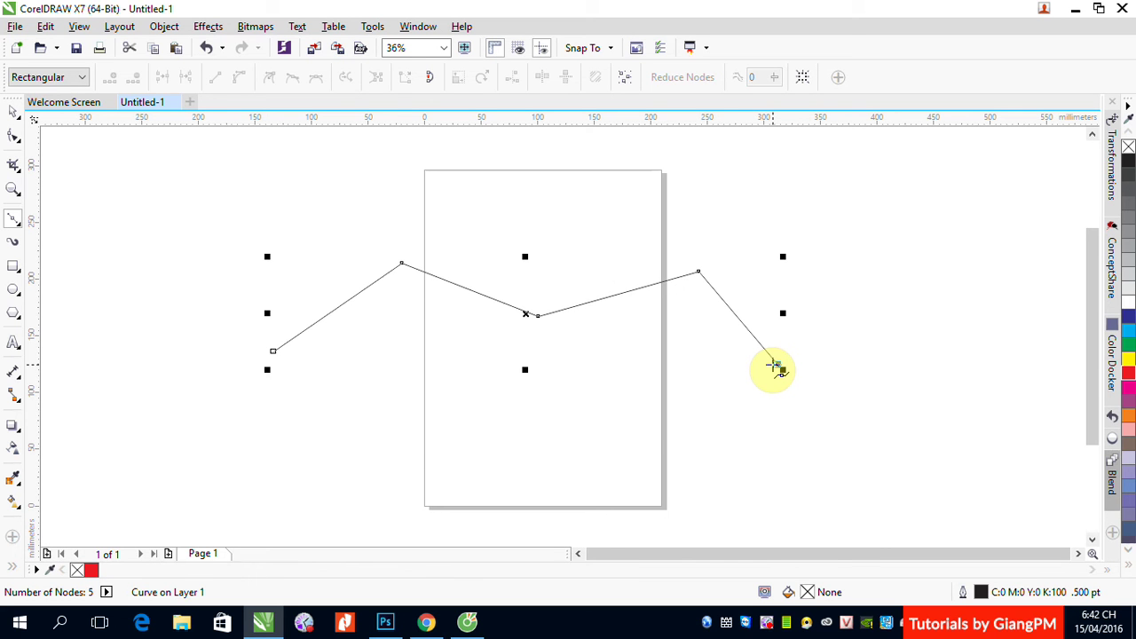
# Delete the Bézier zigzag line.
pyautogui.click(13, 111)
pyautogui.moveTo(216, 193); pyautogui.dragTo(808, 459)
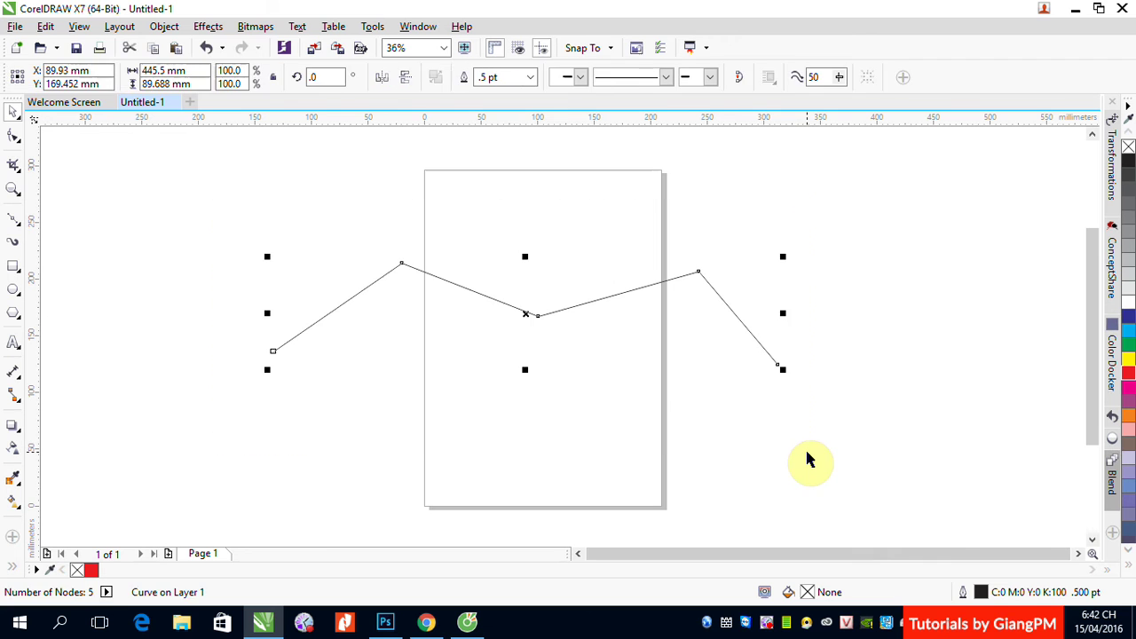
pyautogui.press('Delete')
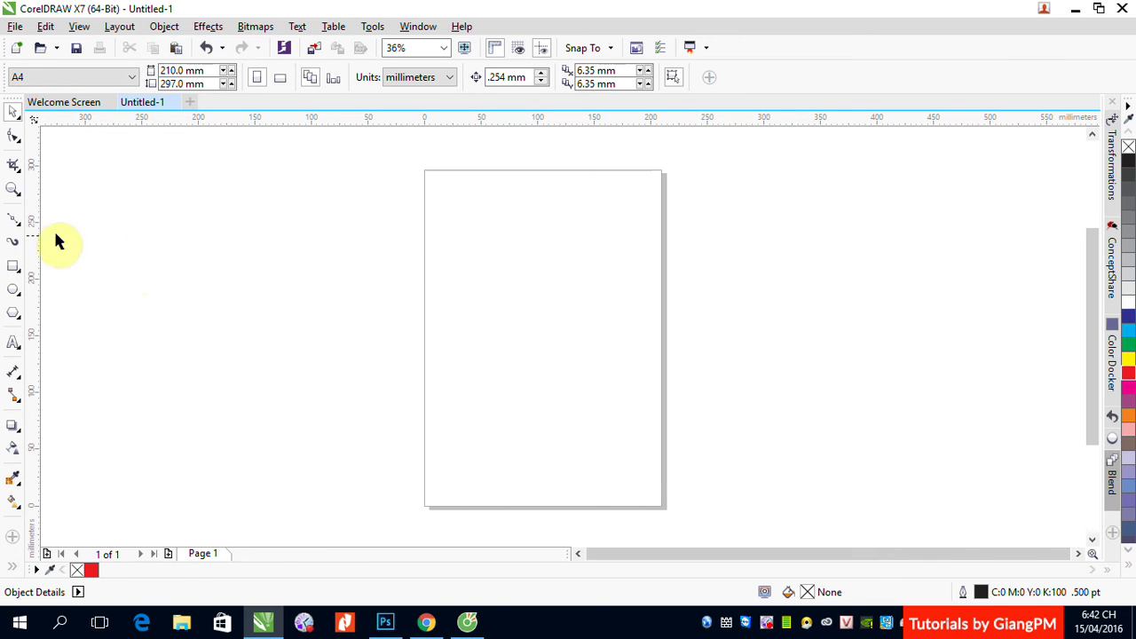
# Draw a smooth three-node S-shaped curve with the Bézier tool, rising from the page's left side to its upper right area.
pyautogui.click(14, 220)
pyautogui.click(238, 397)
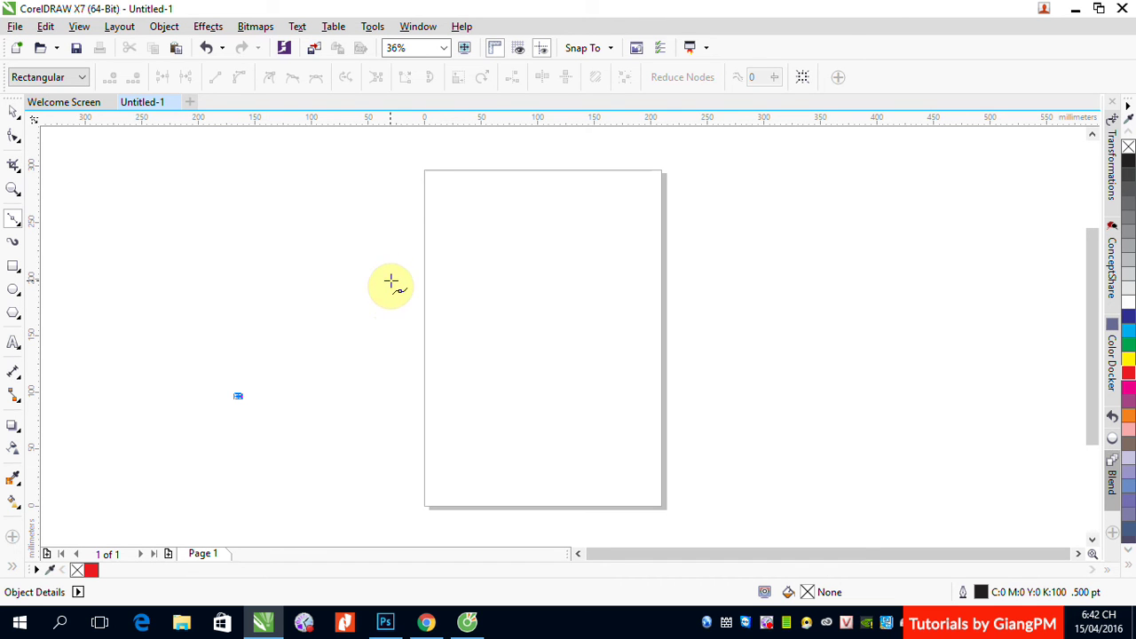
pyautogui.moveTo(393, 280); pyautogui.dragTo(525, 285)
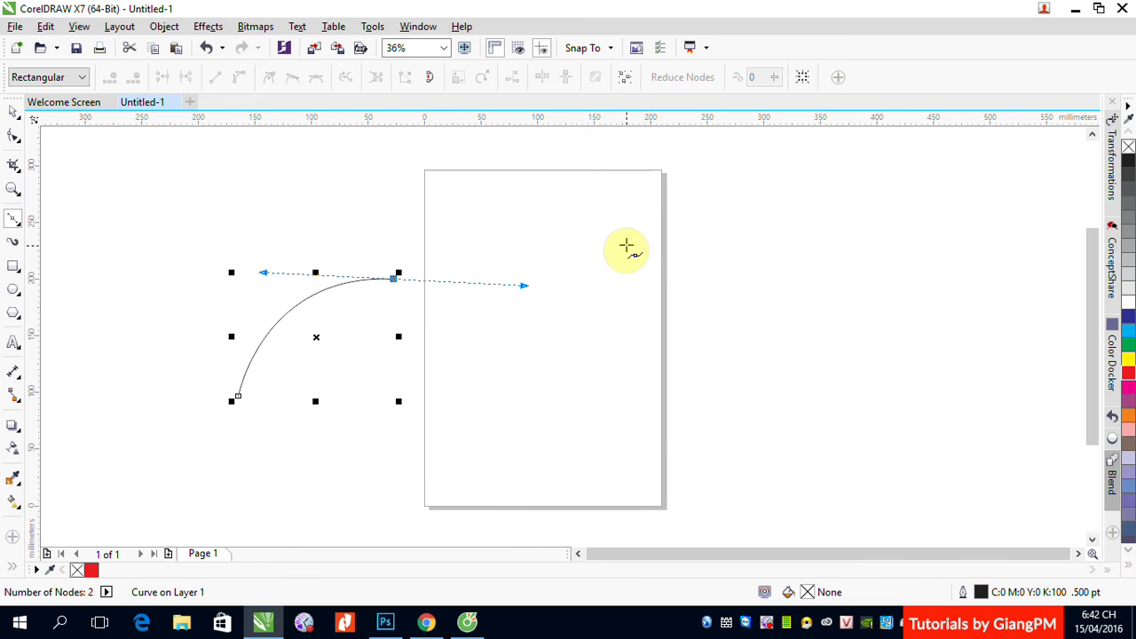
pyautogui.moveTo(630, 242)
pyautogui.mouseDown()
pyautogui.moveTo(677, 210)
pyautogui.moveTo(697, 177)
pyautogui.mouseUp()
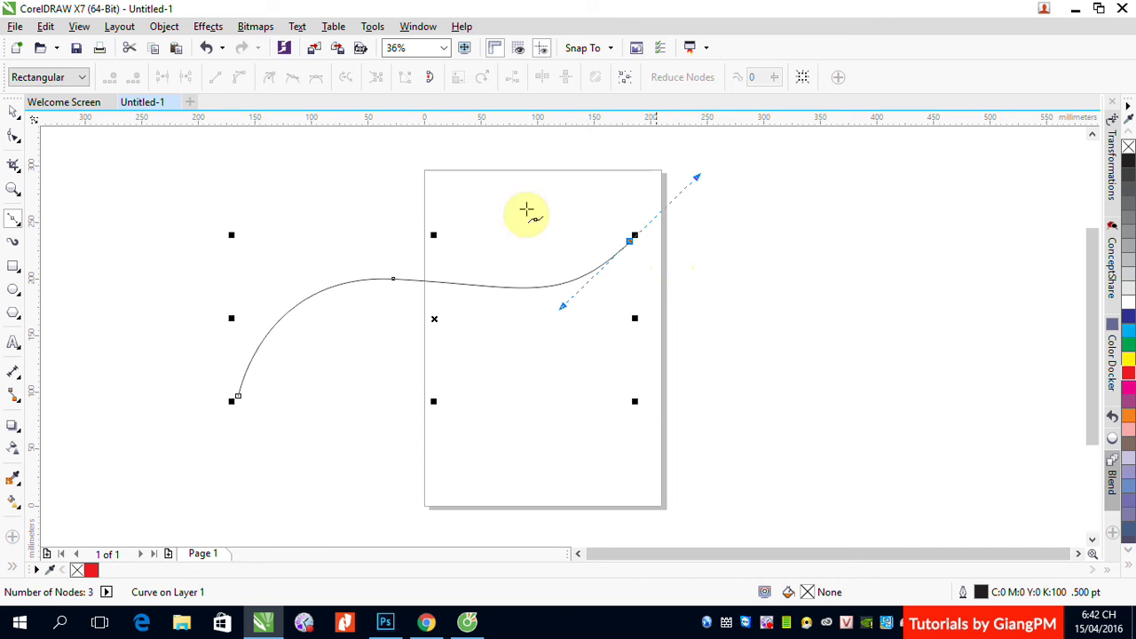
# Delete the smooth Bézier curve.
pyautogui.click(15, 111)
pyautogui.click(147, 182)
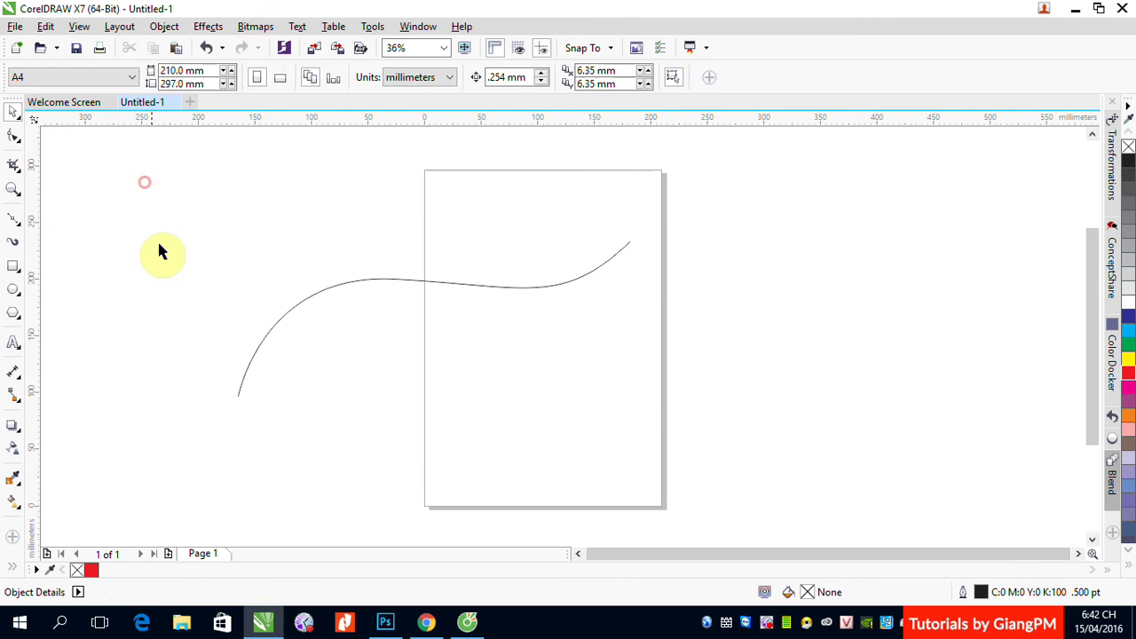
pyautogui.click(301, 303)
pyautogui.press('Delete')
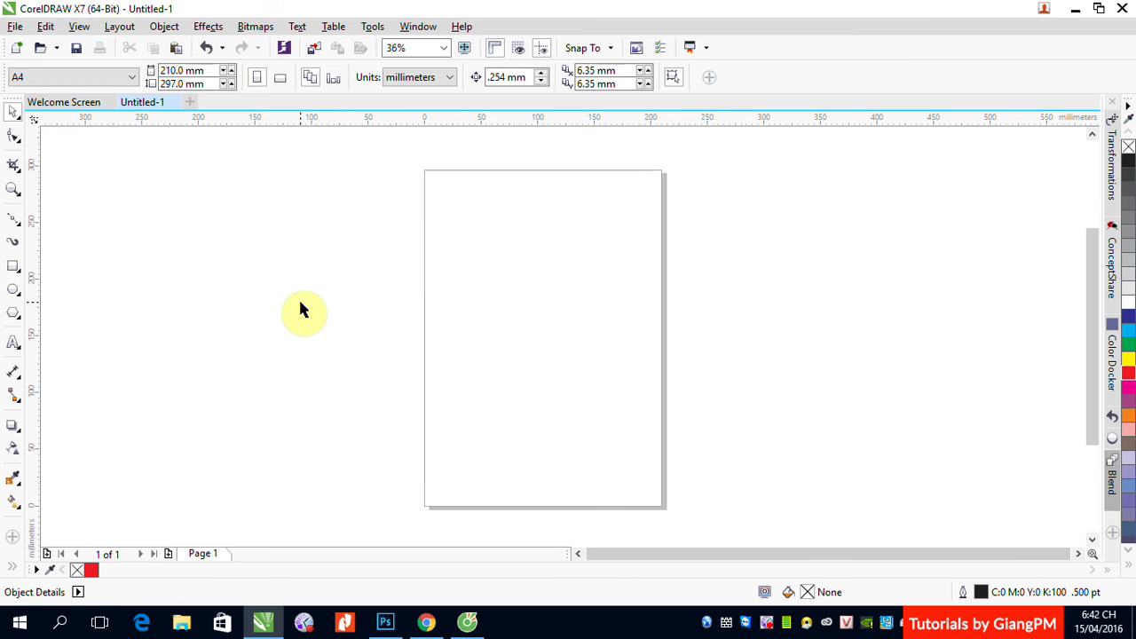
# Draw an open Pen tool path of two curved segments followed by two straight ones, about 557 mm wide and 199 mm high.
pyautogui.click(12, 222)
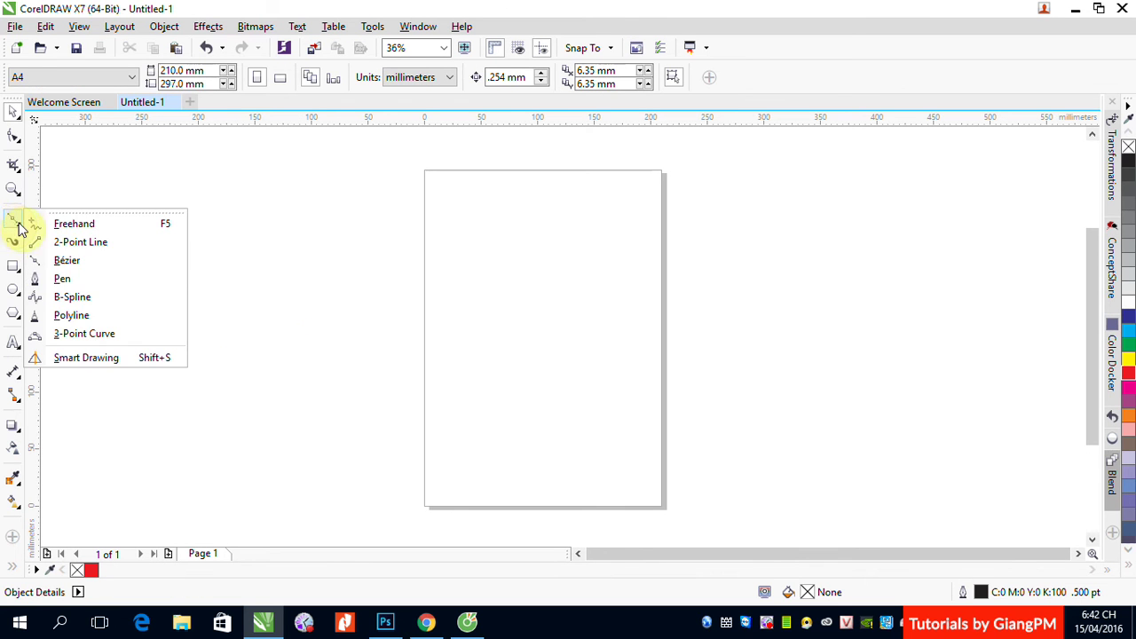
pyautogui.click(59, 279)
pyautogui.click(219, 437)
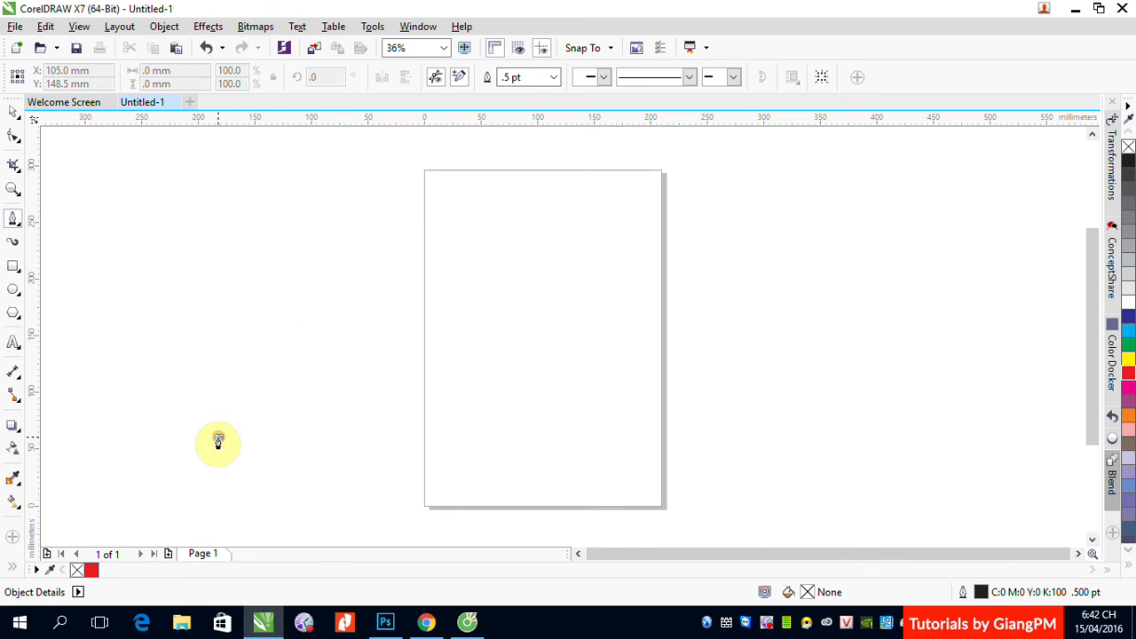
pyautogui.click(387, 311)
pyautogui.moveTo(386, 311); pyautogui.dragTo(543, 321)
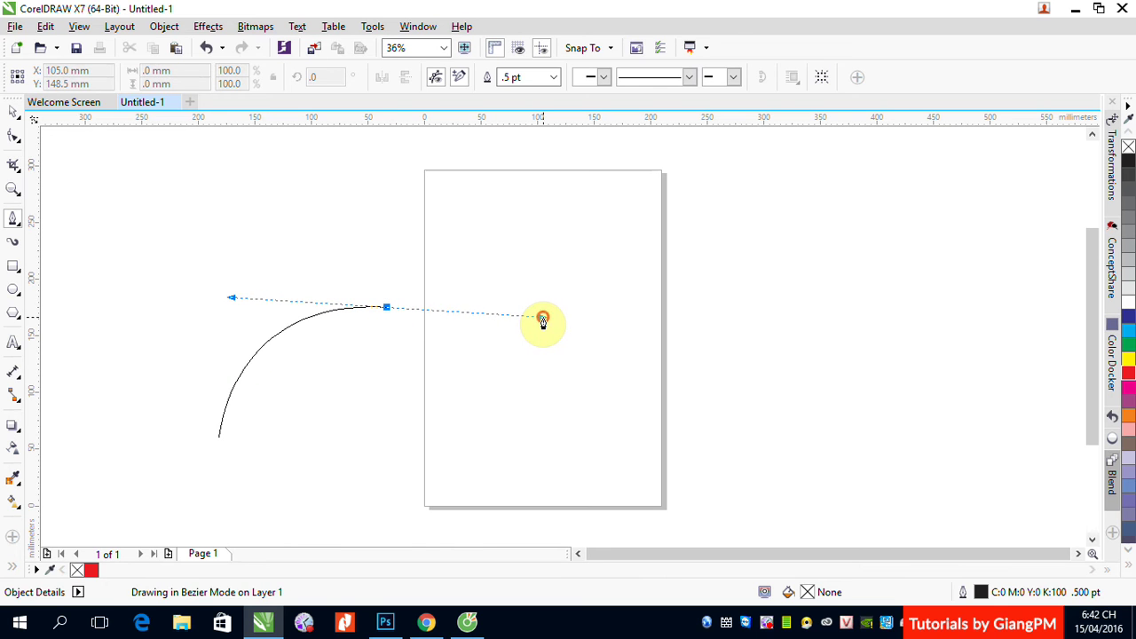
pyautogui.press('Escape')
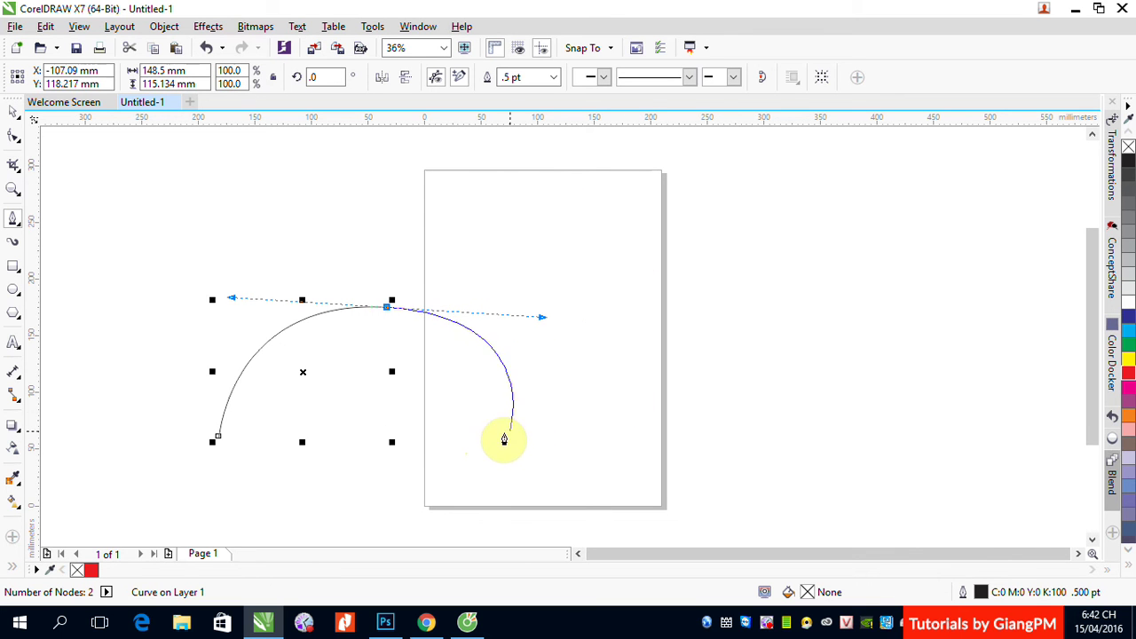
pyautogui.click(614, 214)
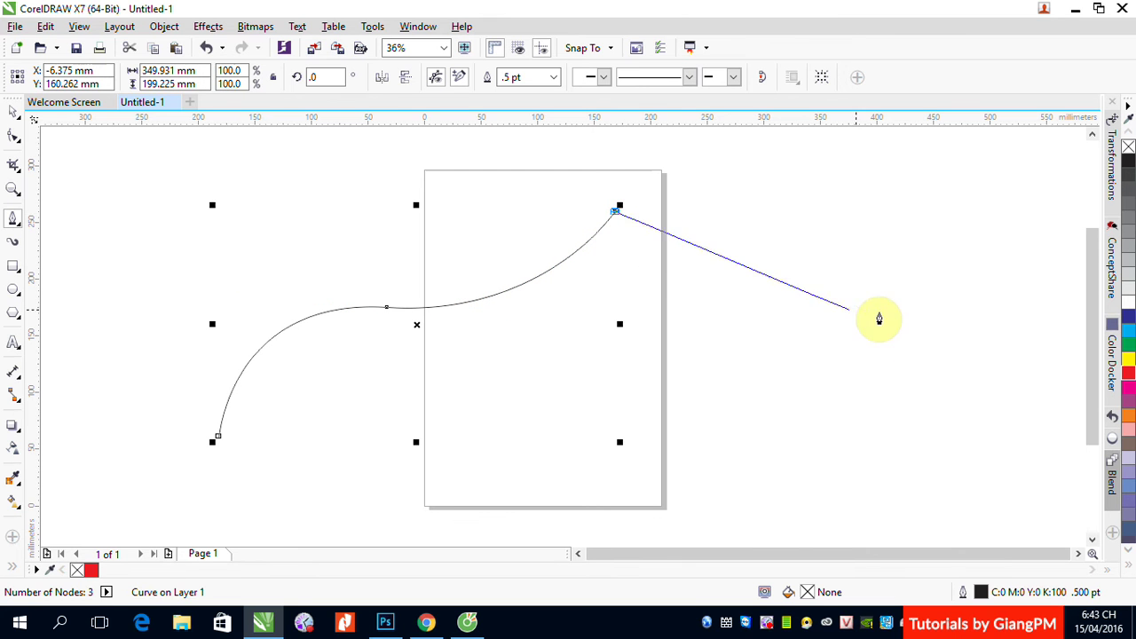
pyautogui.click(807, 236)
pyautogui.click(849, 373)
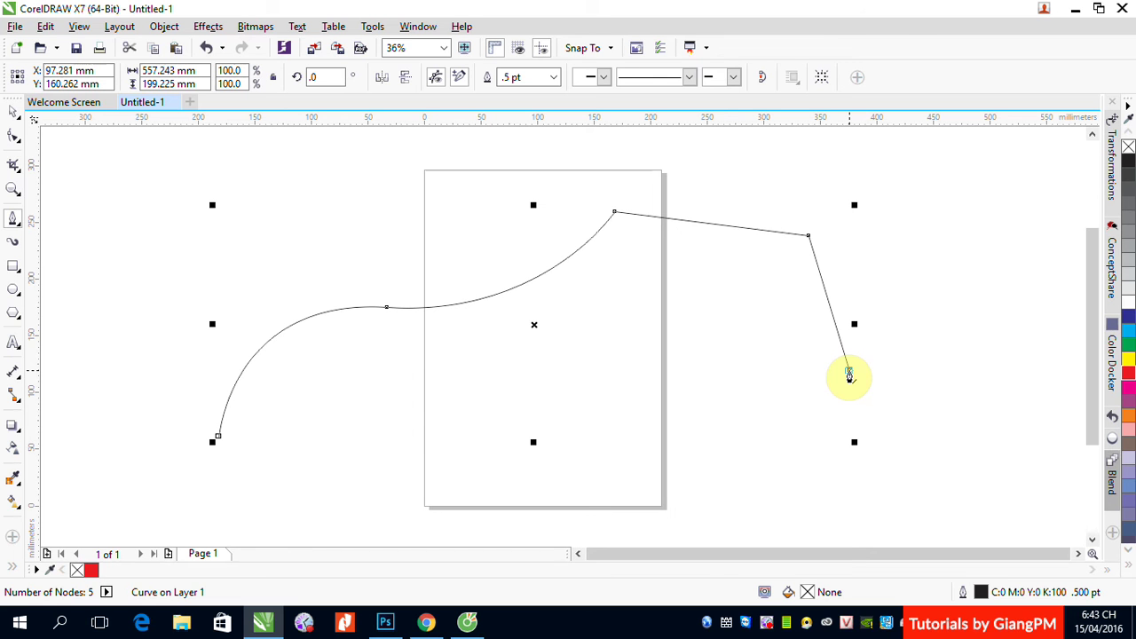
pyautogui.click(13, 111)
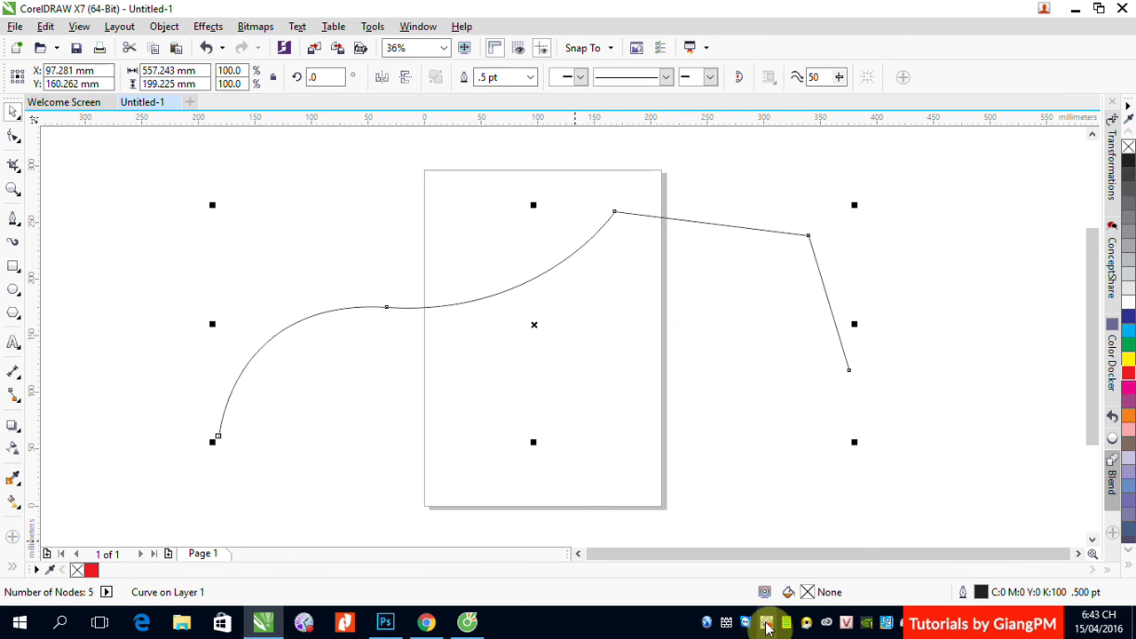
pyautogui.rightClick(767, 623)
pyautogui.click(801, 411)
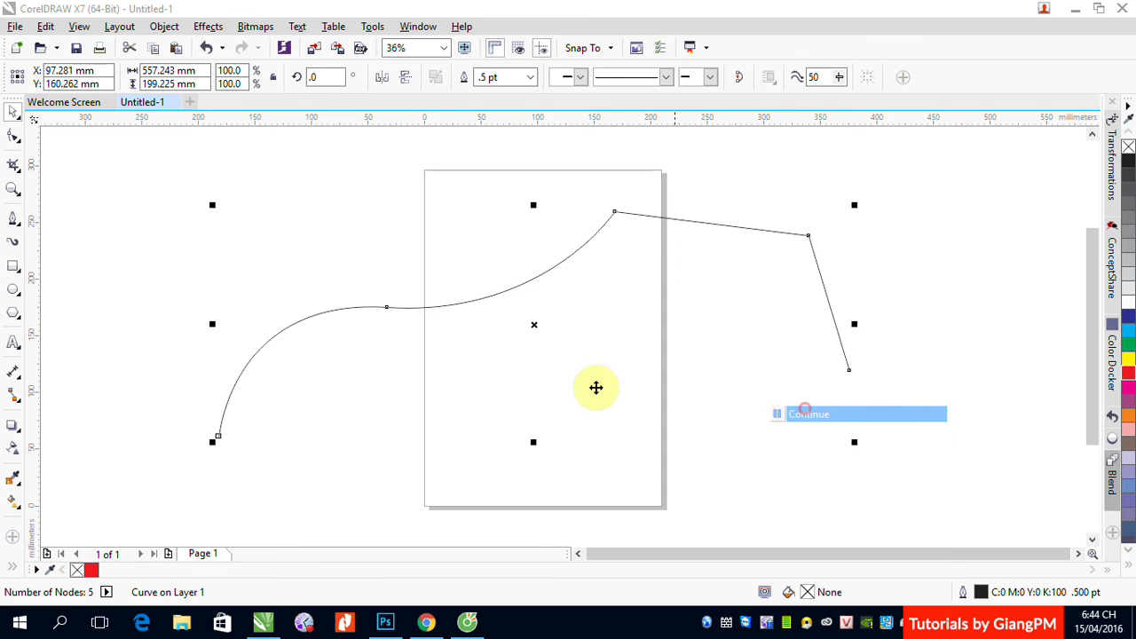
# Delete the Pen path that combines curved and straight segments.
pyautogui.click(282, 195)
pyautogui.moveTo(147, 172); pyautogui.dragTo(928, 502)
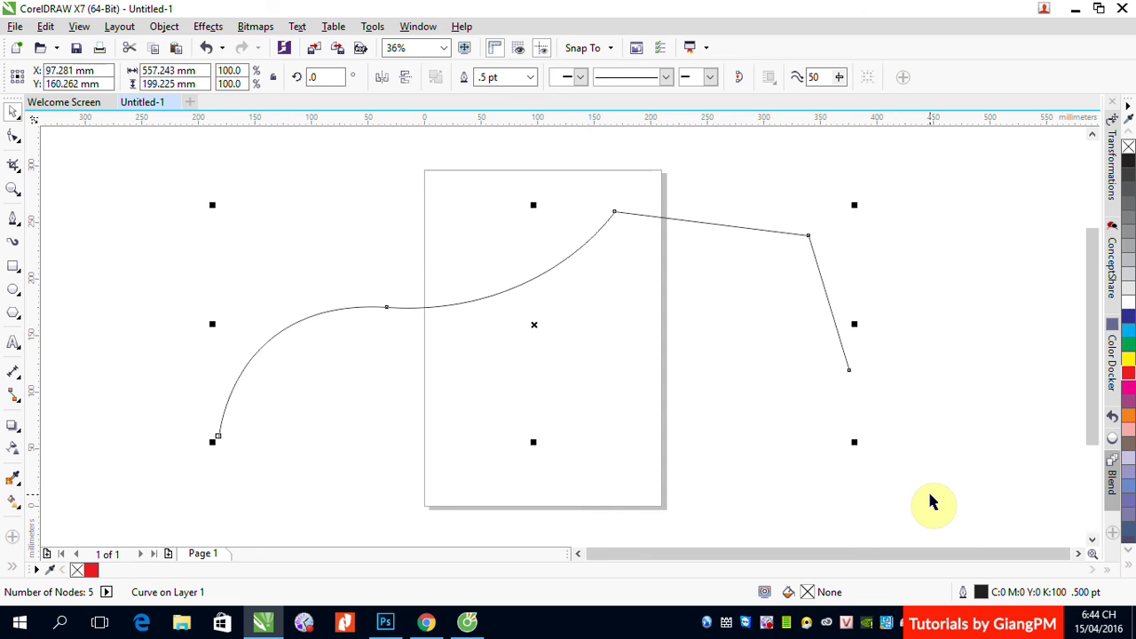
pyautogui.press('Delete')
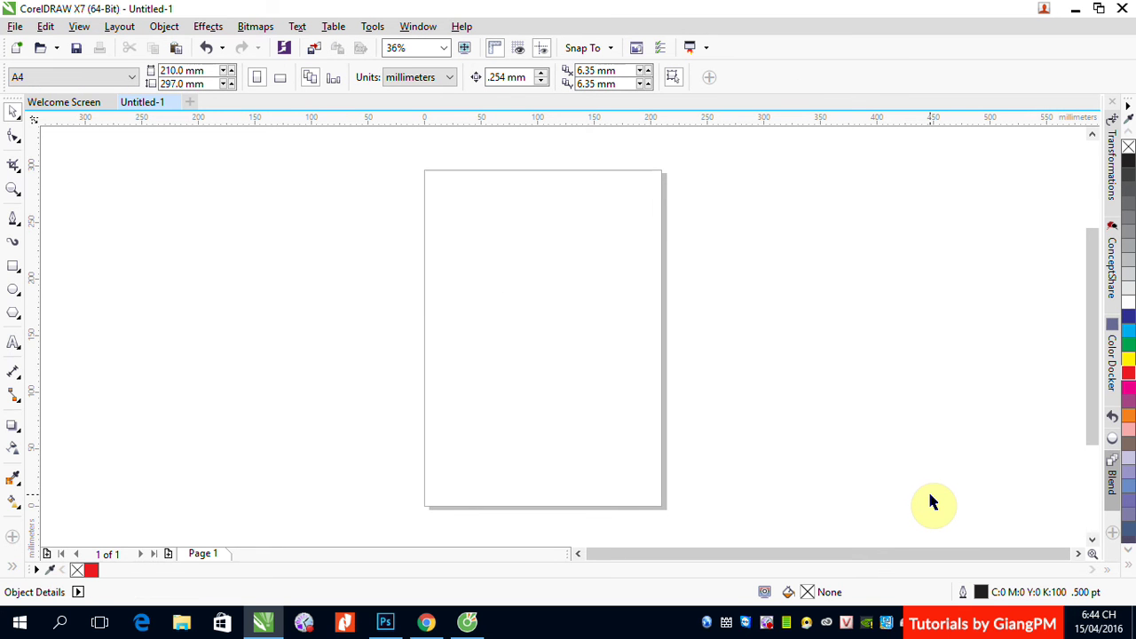
# Draw a horizontal line about 230 mm long with the 2-Point Line tool, crossing the page's left edge in its upper part.
pyautogui.click(14, 222)
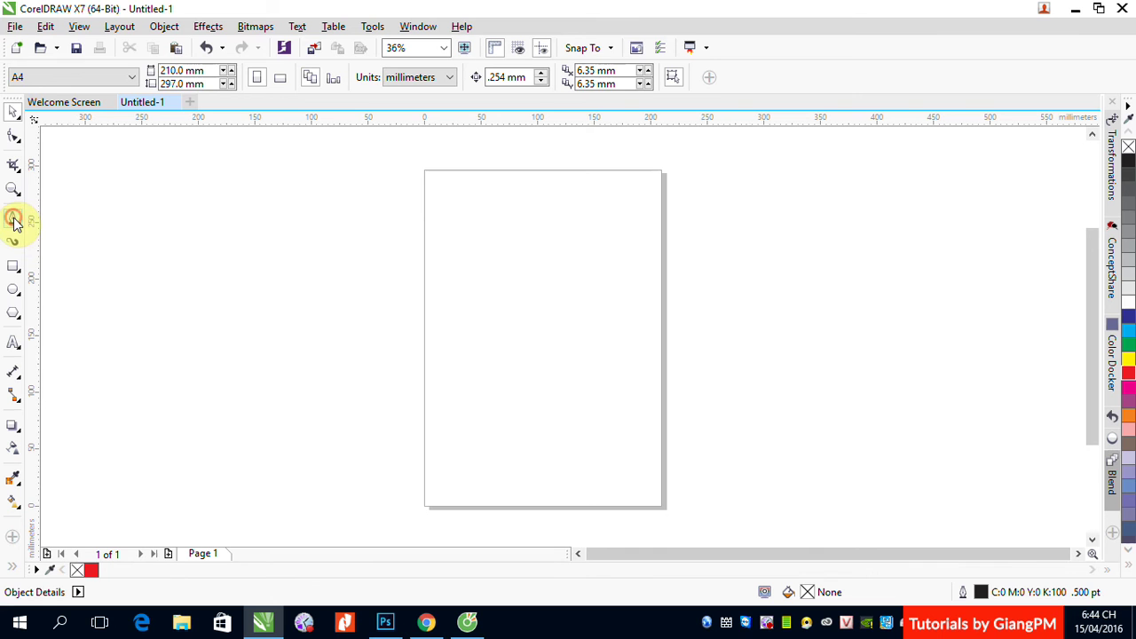
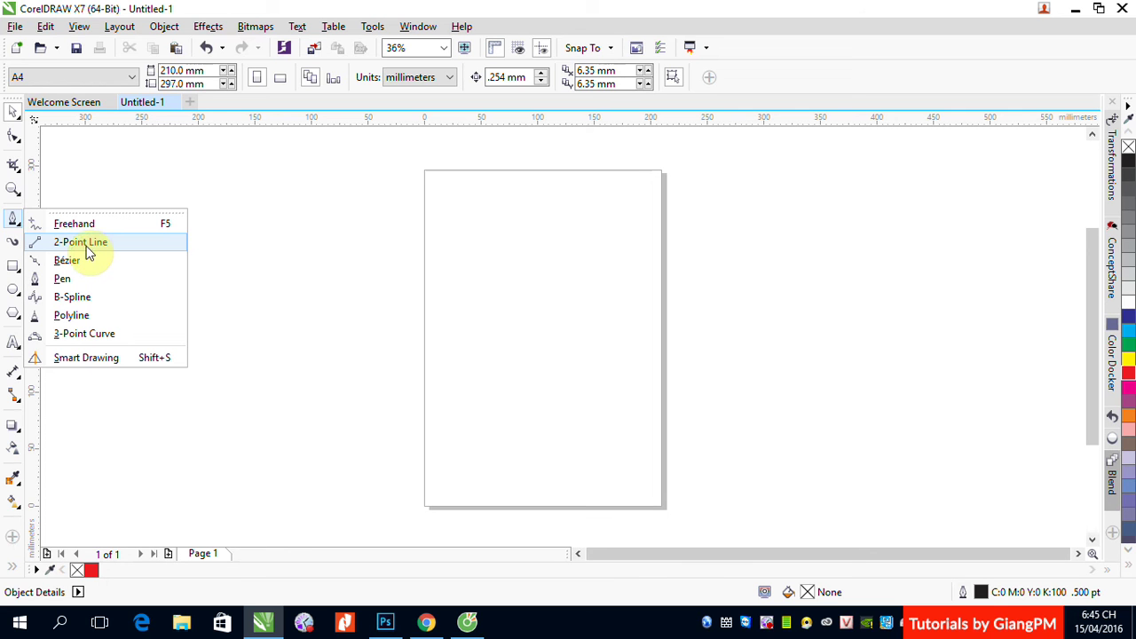
pyautogui.click(82, 244)
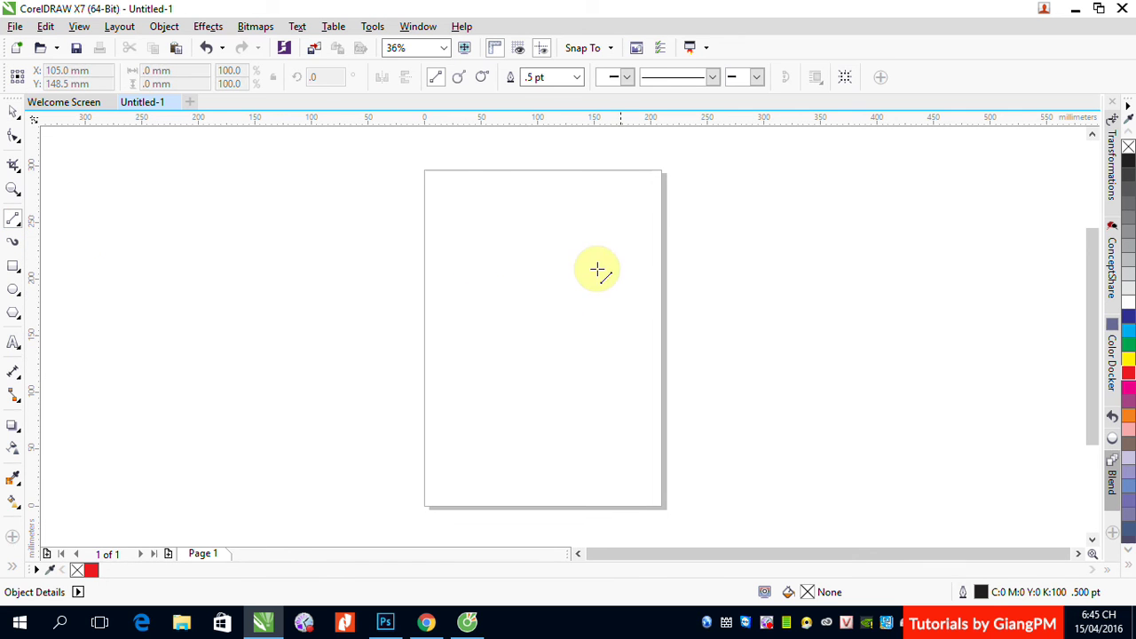
pyautogui.click(239, 261)
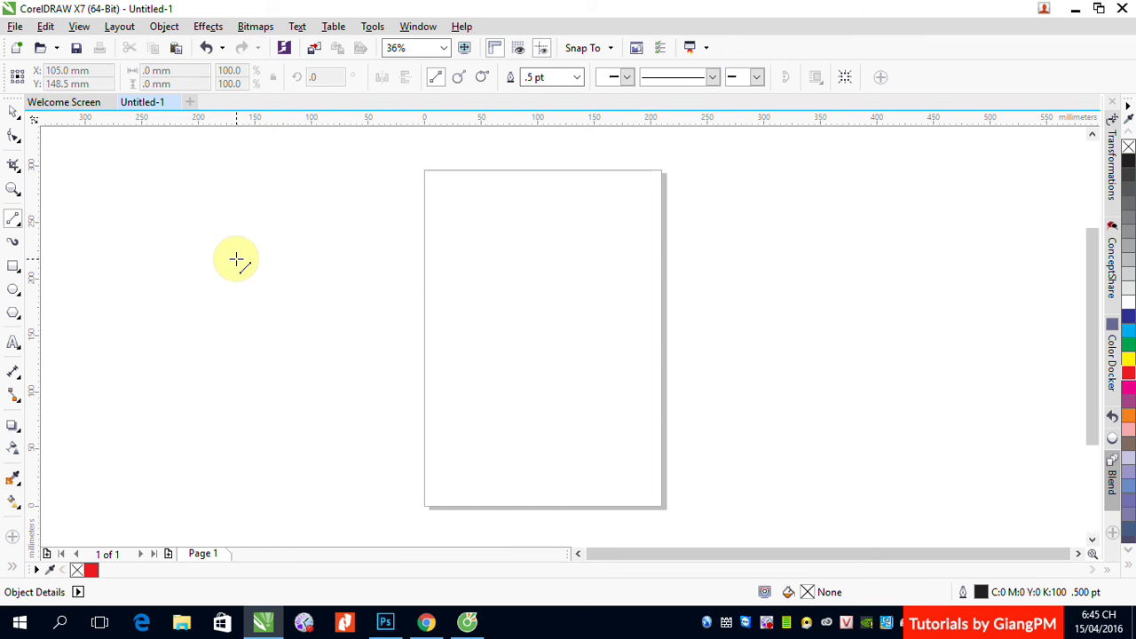
pyautogui.moveTo(236, 261); pyautogui.dragTo(497, 260)
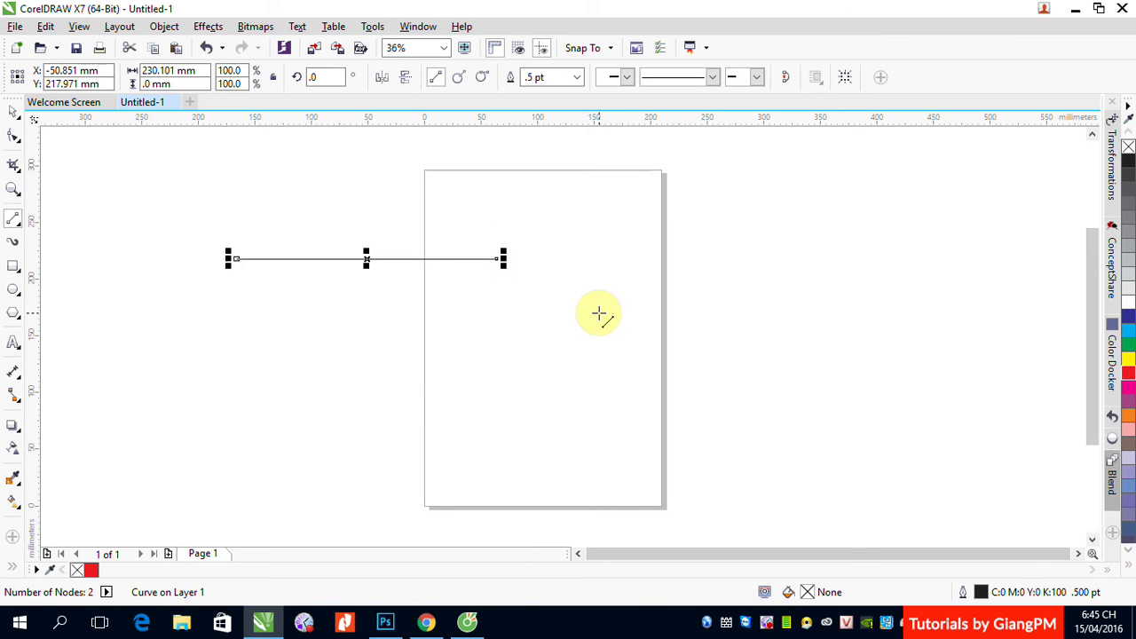
# Draw three separate 2-Point Lines: a rising diagonal across the page's right edge, a vertical about 171 mm long beside the page, and a nearly horizontal one beyond it.
pyautogui.moveTo(490, 342); pyautogui.dragTo(696, 250)
pyautogui.click(794, 195)
pyautogui.moveTo(794, 283); pyautogui.dragTo(796, 389)
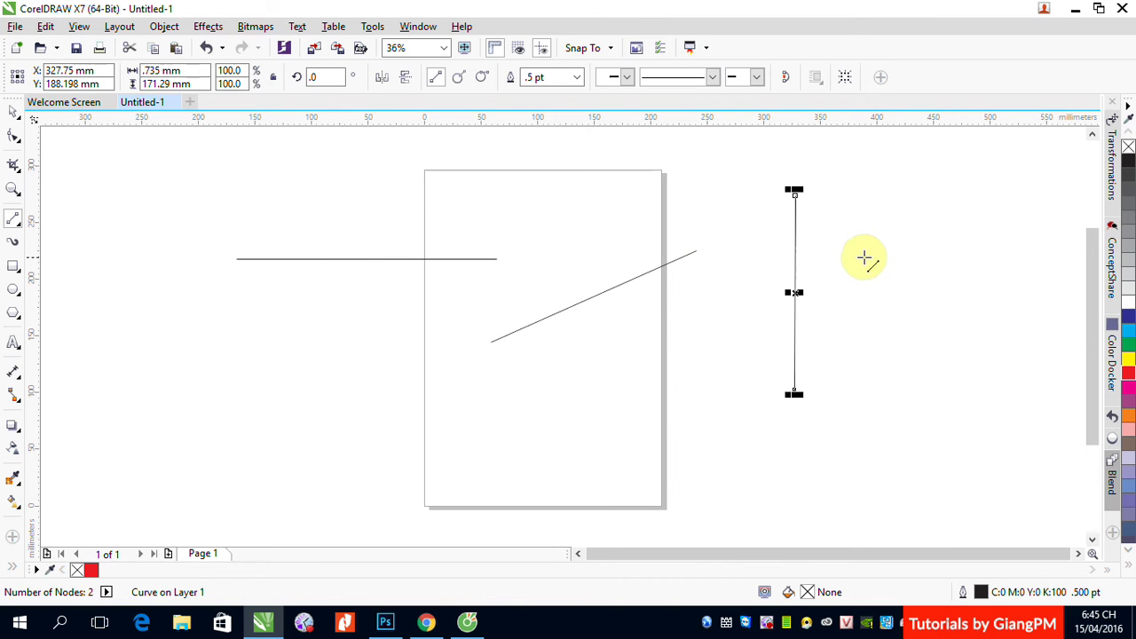
pyautogui.moveTo(853, 271); pyautogui.dragTo(1056, 263)
# Draw three end-to-end connected 2-Point Line segments right of the page, about 171 mm wide and 214 mm high overall.
pyautogui.moveTo(841, 214); pyautogui.dragTo(992, 142)
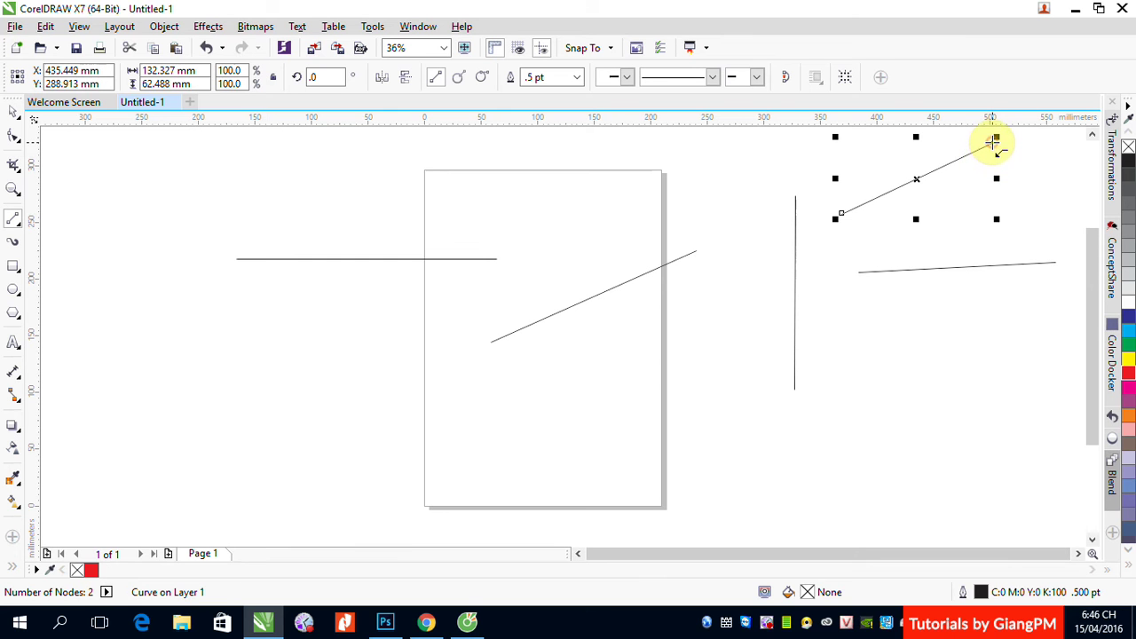
pyautogui.click(990, 144)
pyautogui.moveTo(990, 144); pyautogui.dragTo(867, 386)
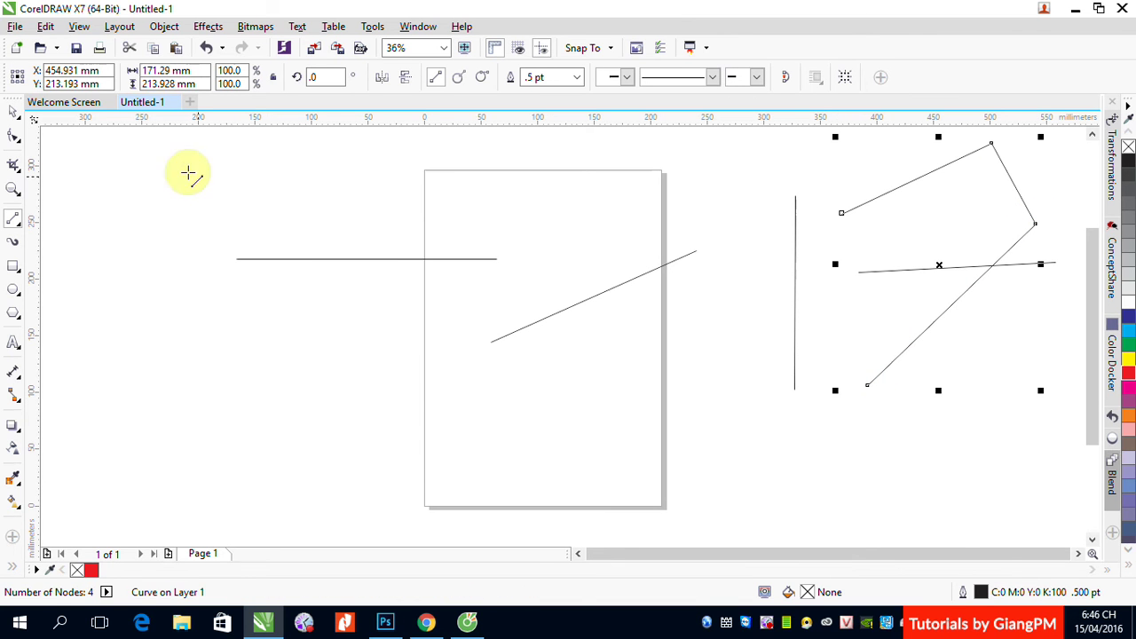
# Delete all the 2-Point Lines from the page and the area around it.
pyautogui.click(13, 111)
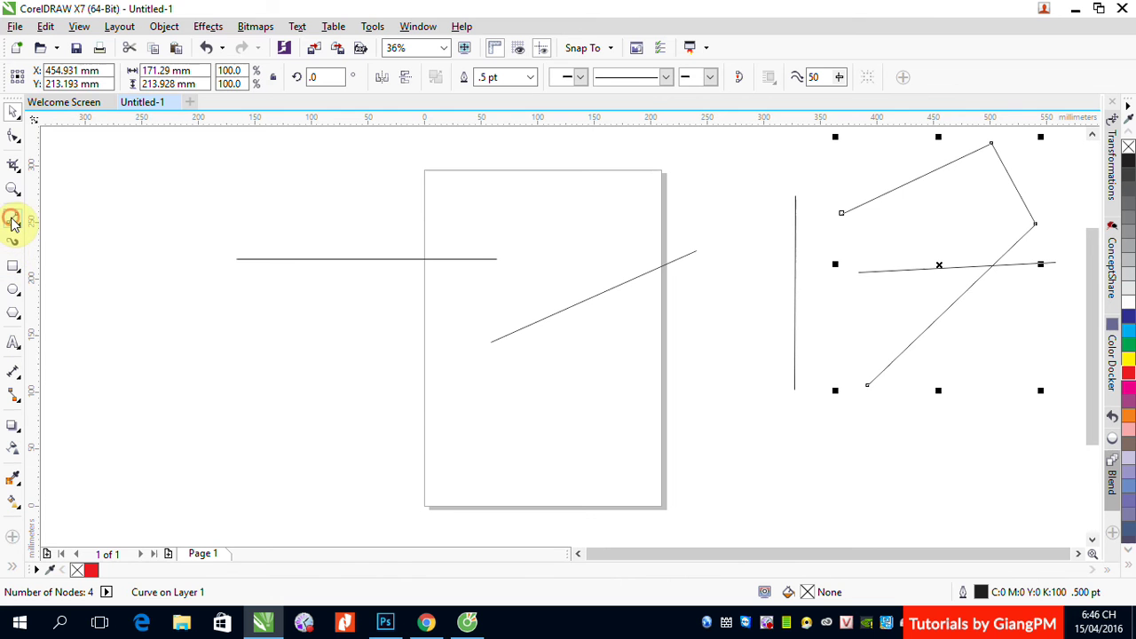
pyautogui.click(11, 221)
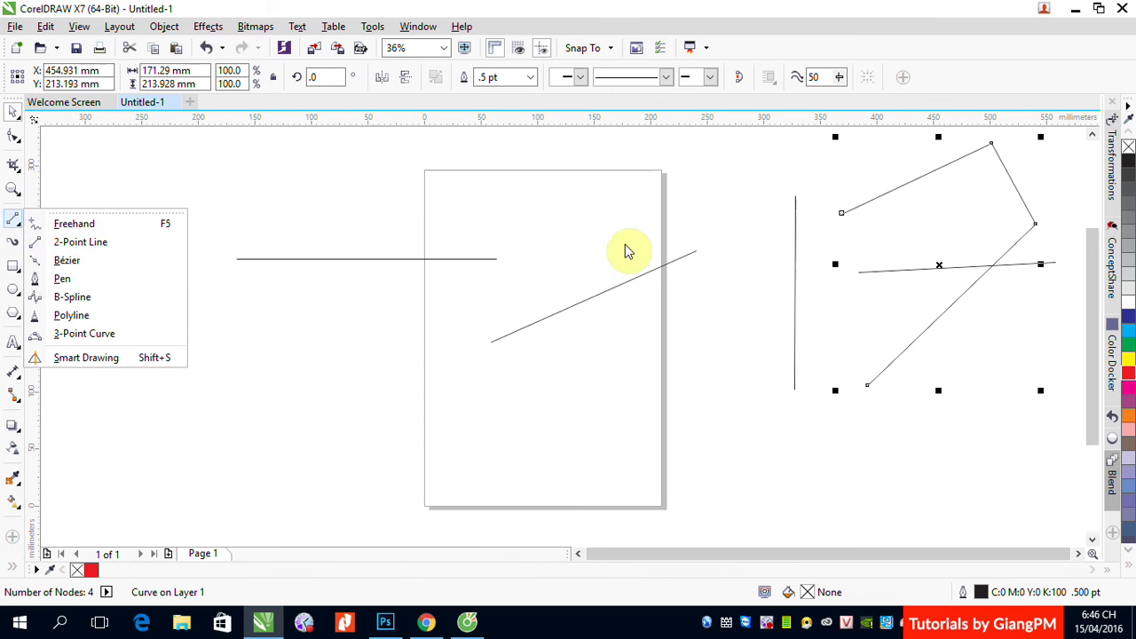
pyautogui.click(609, 200)
pyautogui.moveTo(248, 152)
pyautogui.mouseDown()
pyautogui.moveTo(816, 316)
pyautogui.moveTo(979, 425)
pyautogui.mouseUp()
pyautogui.click(981, 432)
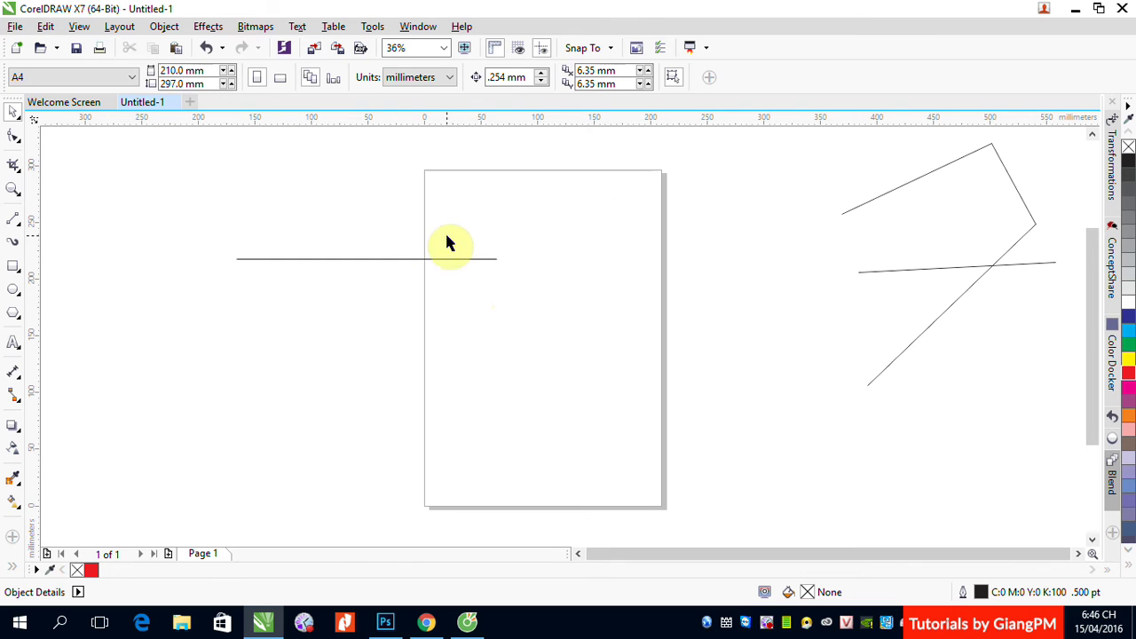
pyautogui.moveTo(363, 159); pyautogui.dragTo(964, 399)
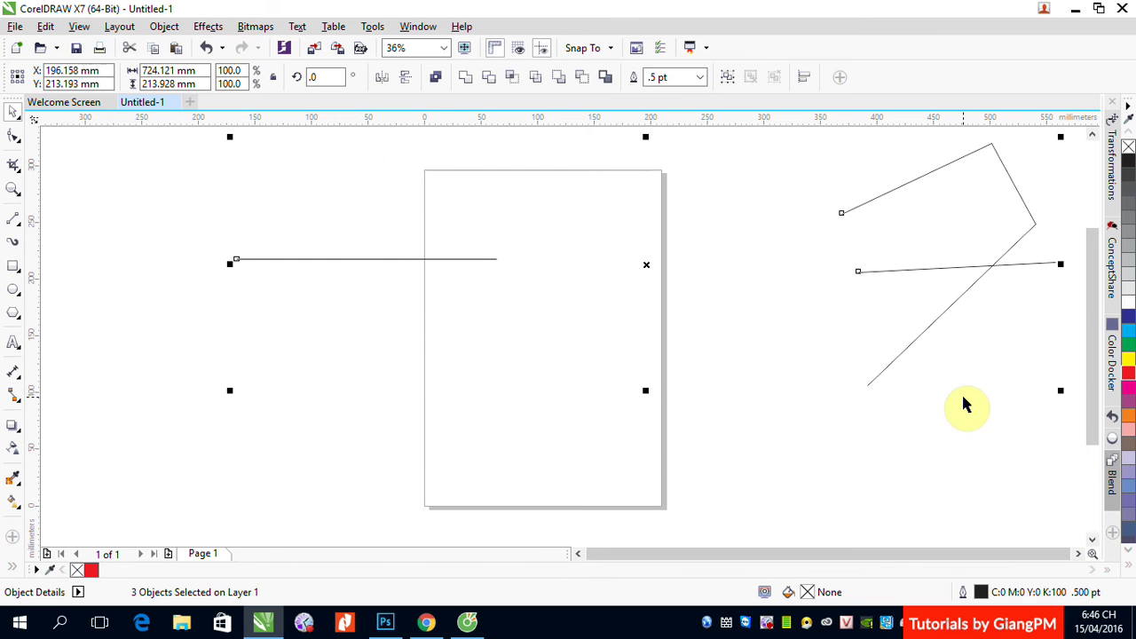
pyautogui.press('Delete')
# Draw an upward-arching 3-Point Curve across the page's left edge, about 227 mm wide and 100 mm high.
pyautogui.click(14, 220)
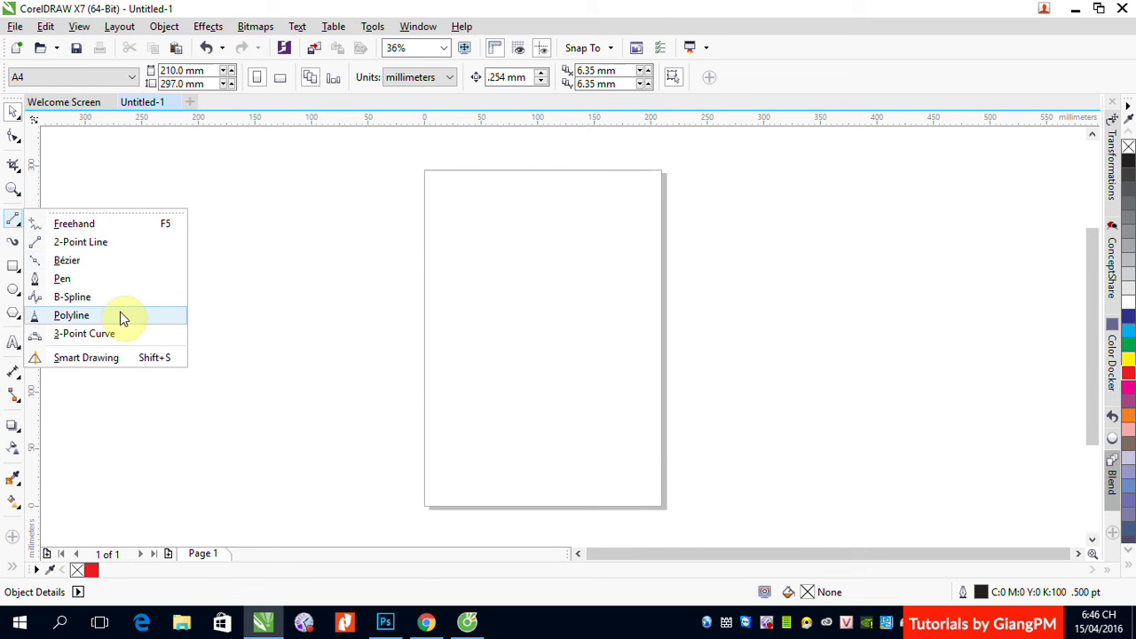
pyautogui.click(79, 336)
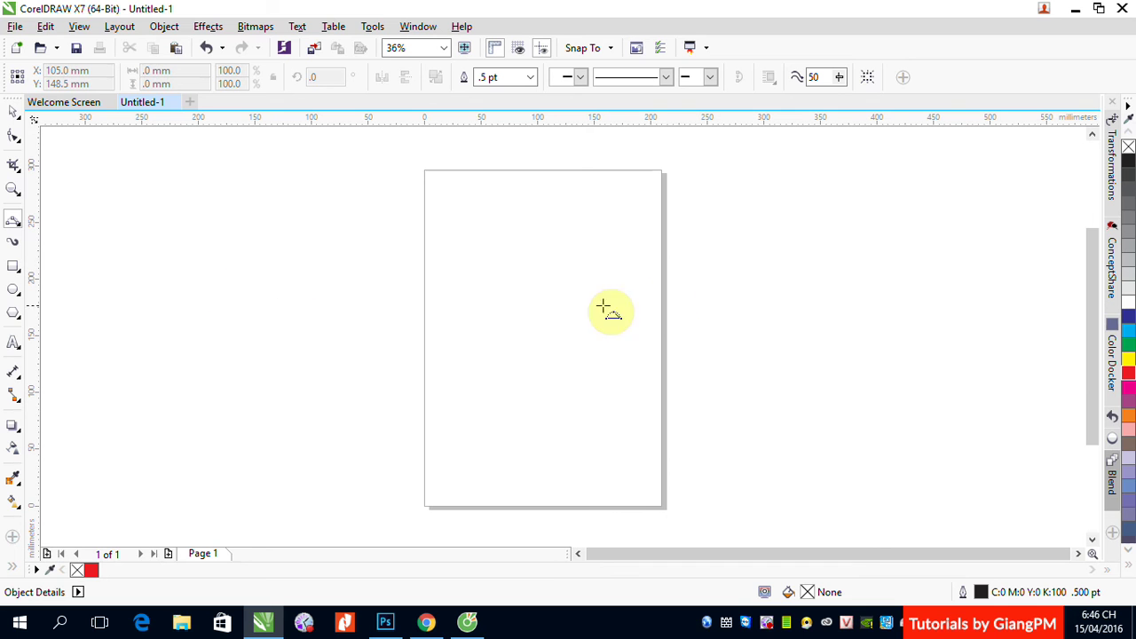
pyautogui.click(298, 317)
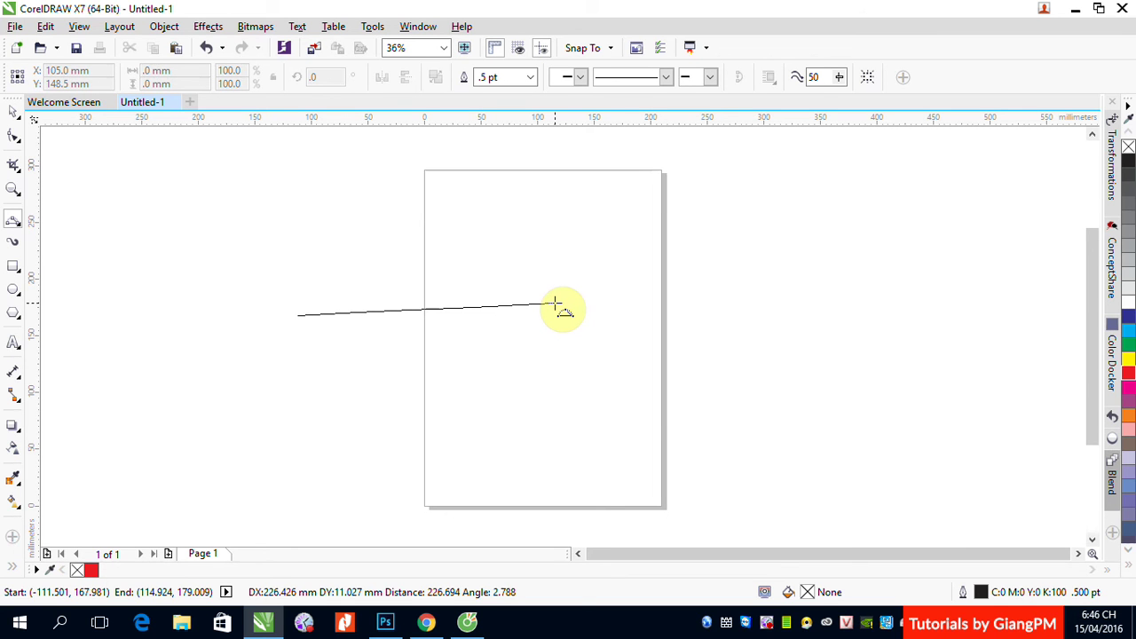
pyautogui.click(555, 305)
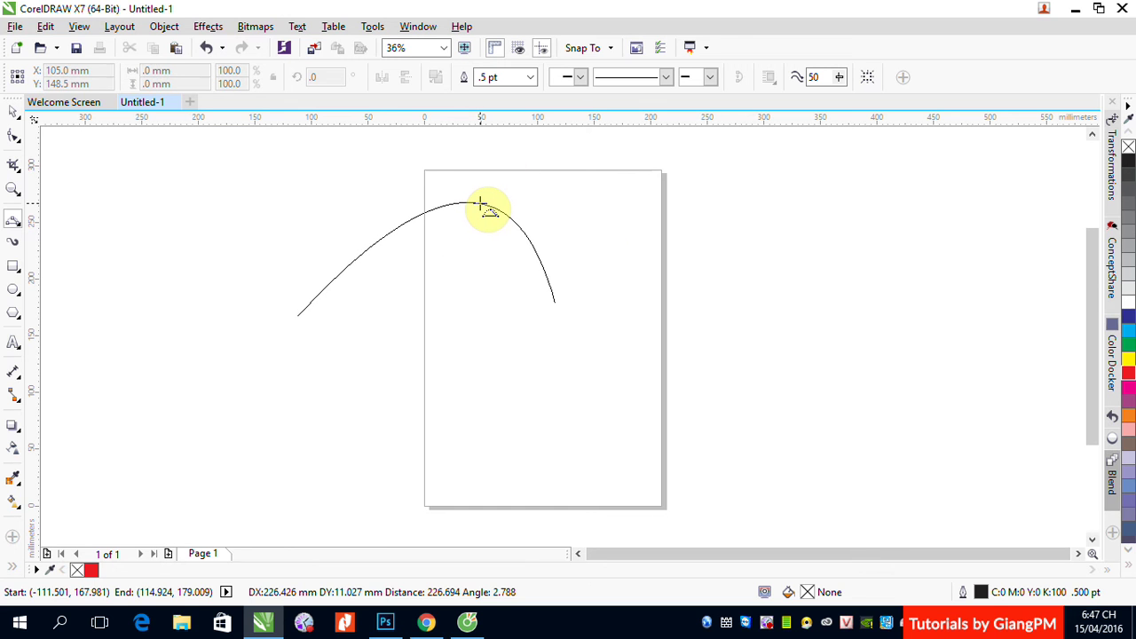
pyautogui.click(481, 206)
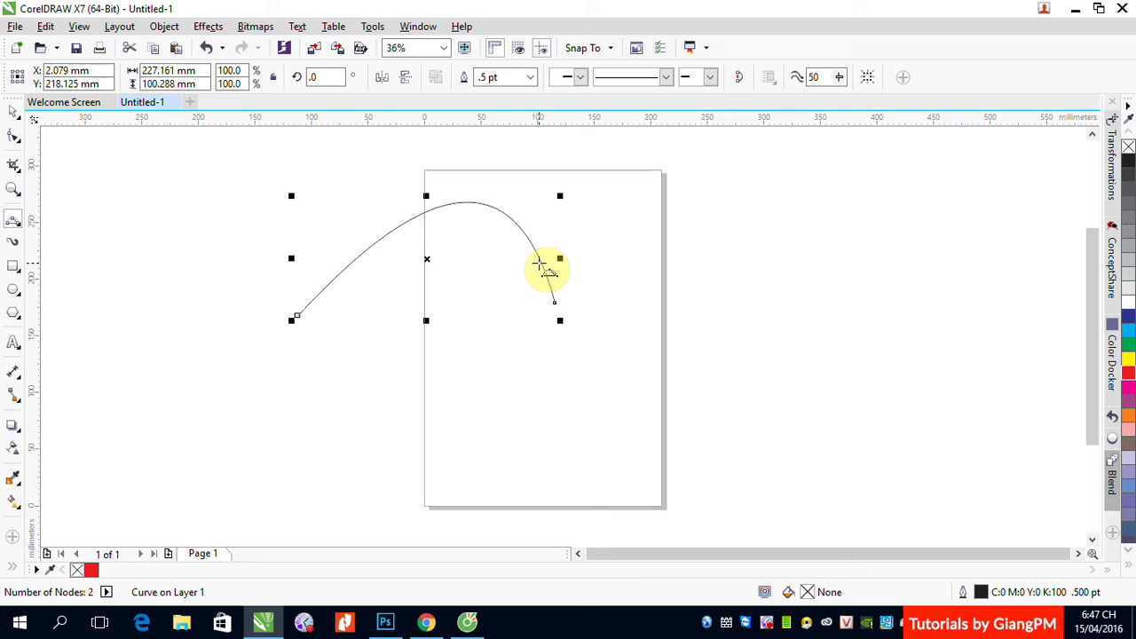
# Delete the arched 3-Point Curve.
pyautogui.click(12, 111)
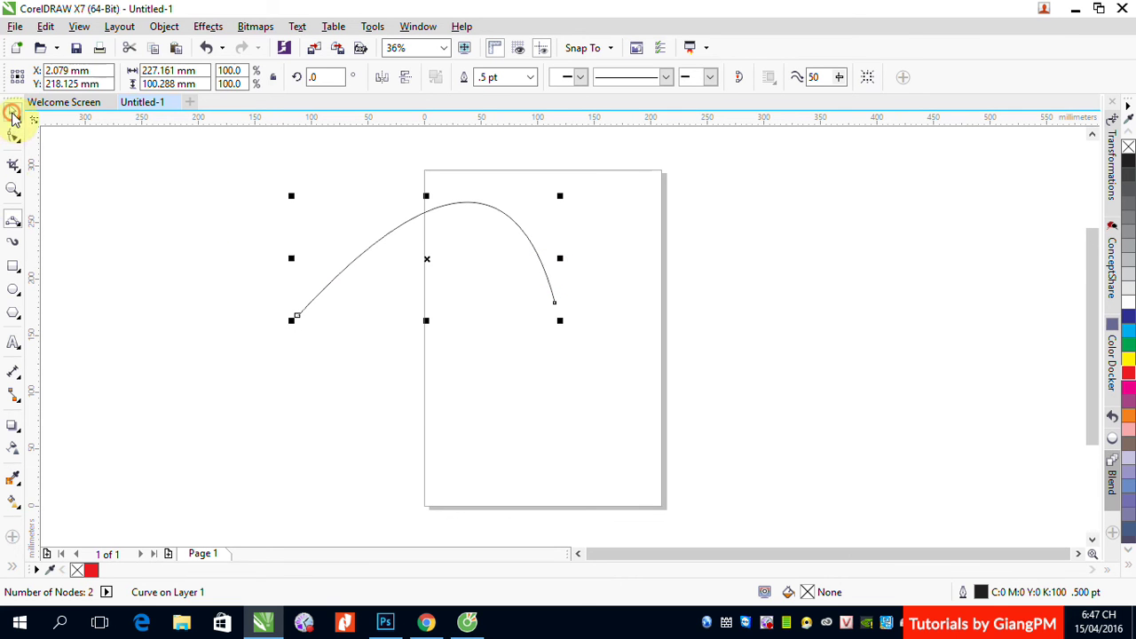
pyautogui.click(241, 203)
pyautogui.moveTo(249, 183); pyautogui.dragTo(786, 436)
pyautogui.press('Delete')
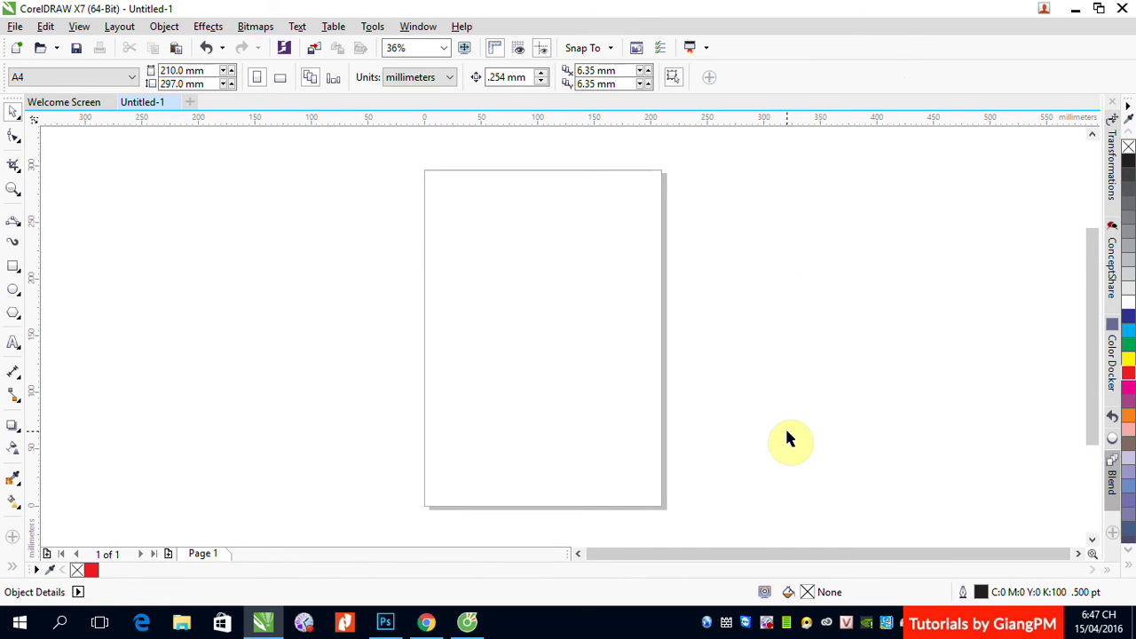
# Draw a zigzag of five straight segments across the page with the Polyline tool, about 470 mm wide.
pyautogui.click(13, 219)
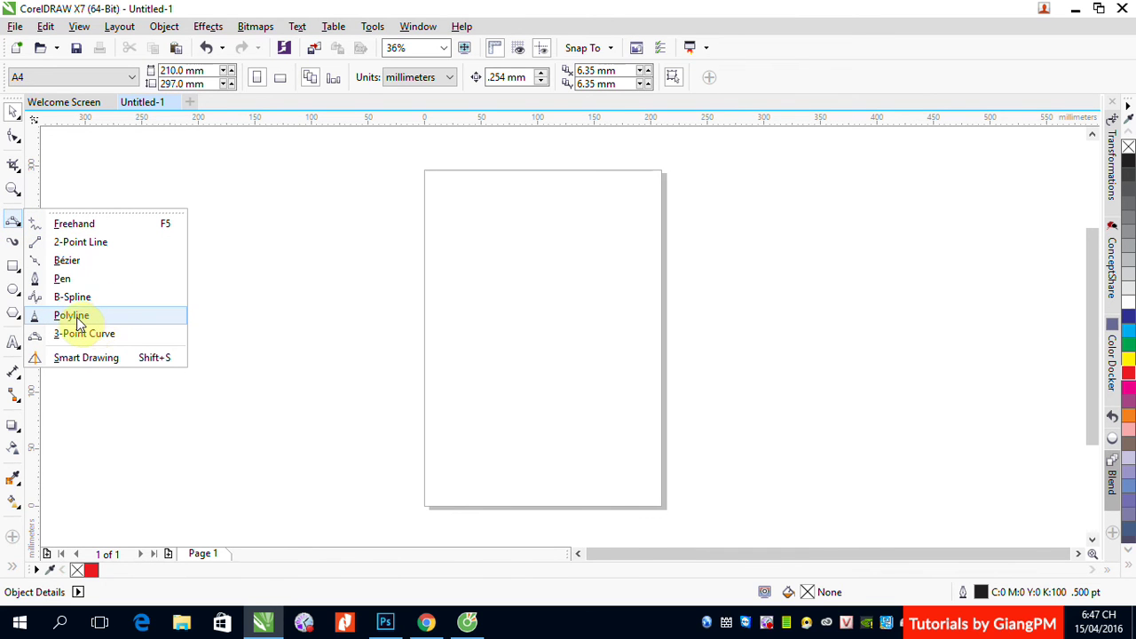
pyautogui.click(77, 317)
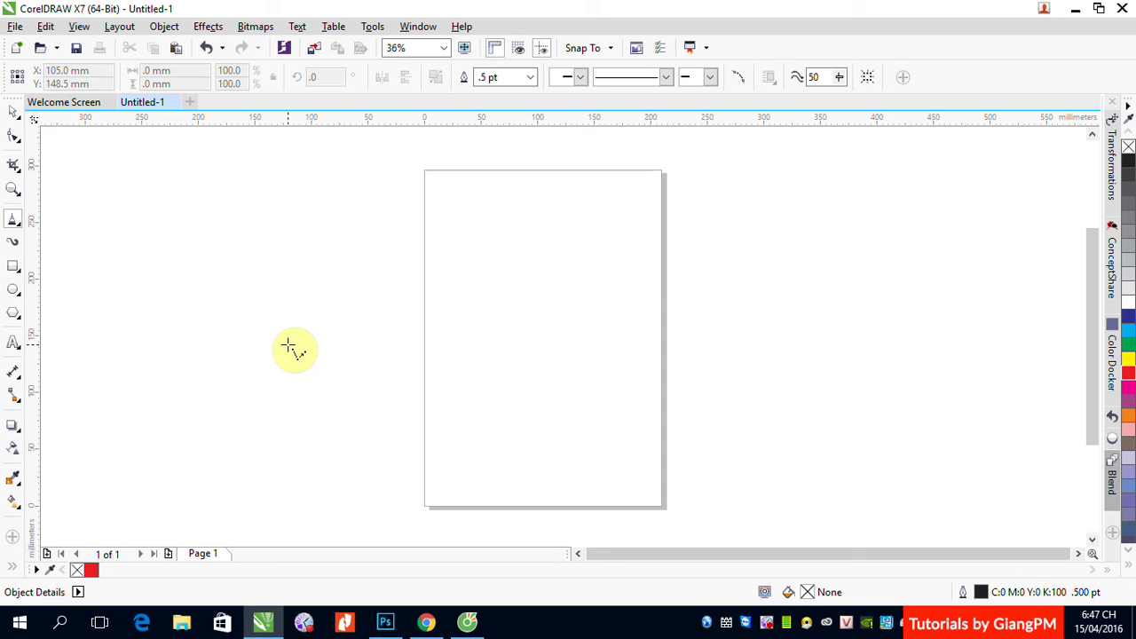
pyautogui.click(229, 323)
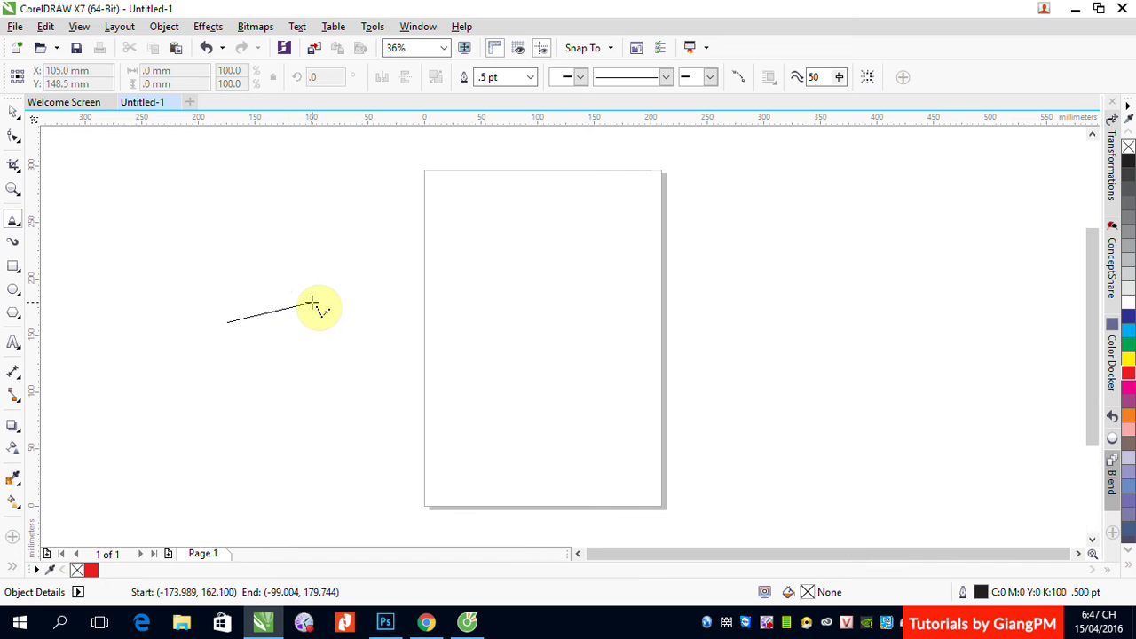
pyautogui.click(359, 259)
pyautogui.click(444, 323)
pyautogui.click(518, 280)
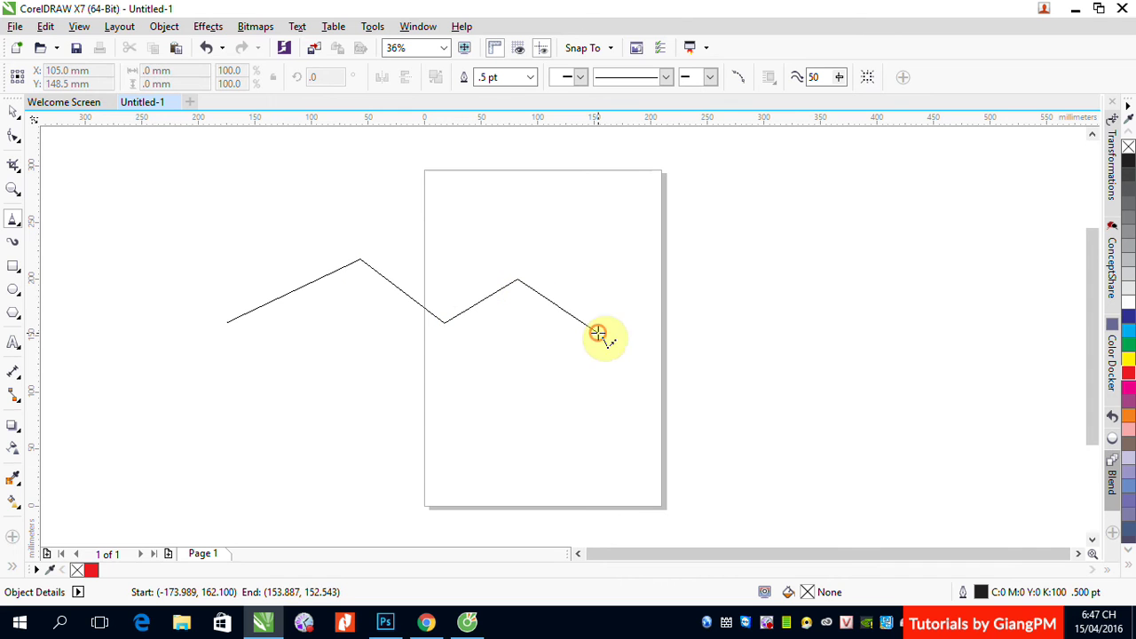
pyautogui.click(597, 333)
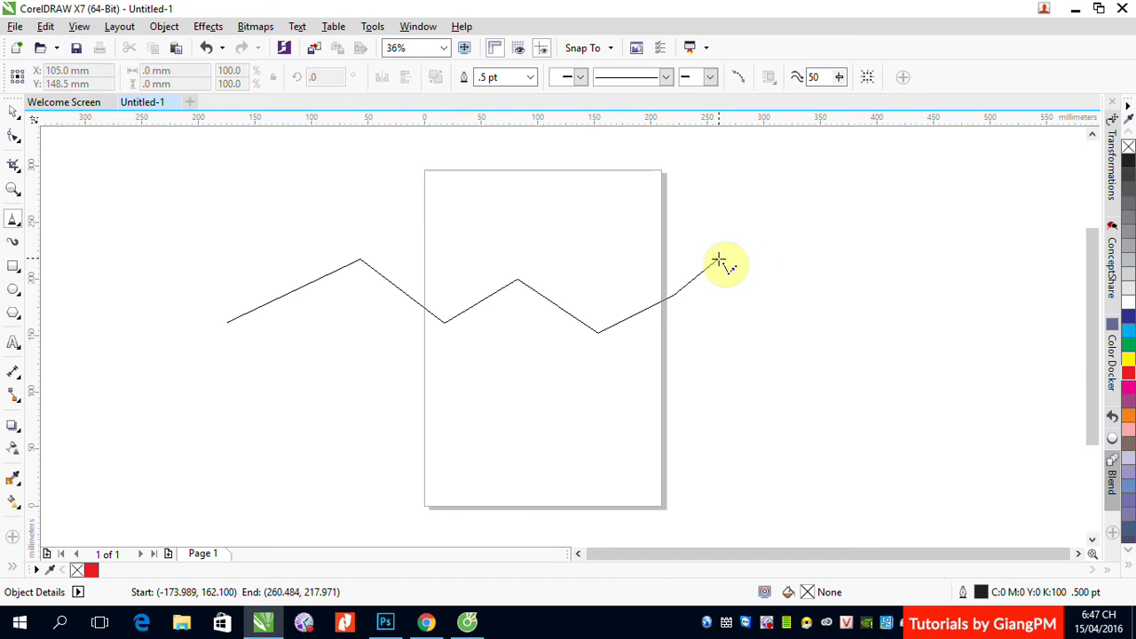
pyautogui.click(759, 256)
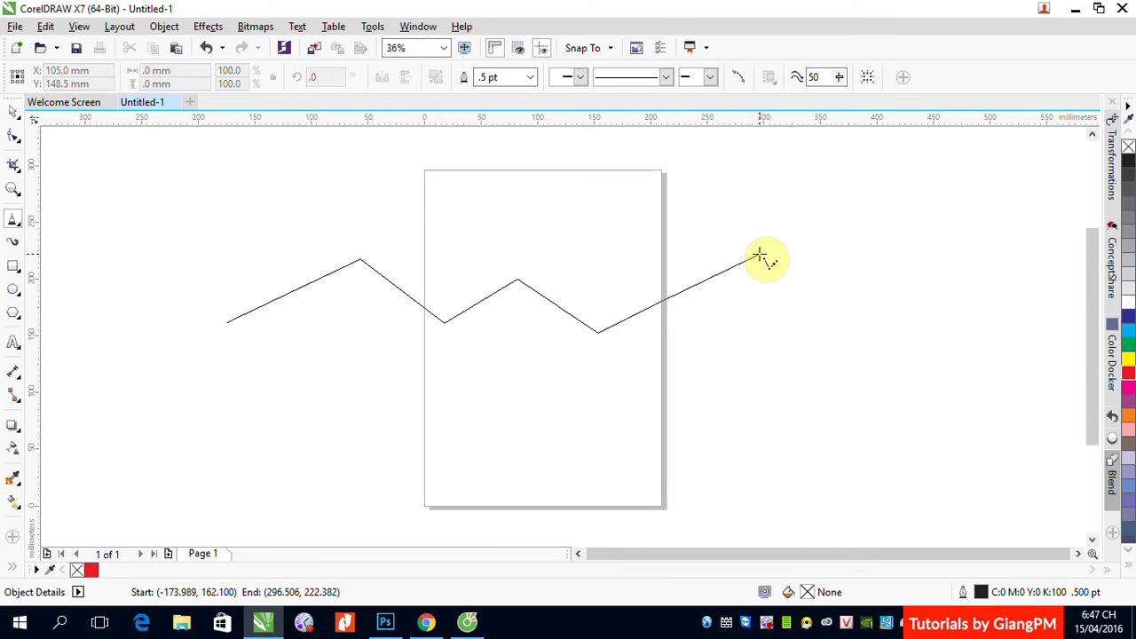
# Continue the polyline with long freehand curves looping around the page, and delete the finished path.
pyautogui.moveTo(760, 256)
pyautogui.mouseDown()
pyautogui.moveTo(829, 244)
pyautogui.moveTo(872, 258)
pyautogui.moveTo(896, 329)
pyautogui.moveTo(871, 354)
pyautogui.moveTo(786, 372)
pyautogui.moveTo(711, 408)
pyautogui.moveTo(766, 486)
pyautogui.moveTo(929, 489)
pyautogui.moveTo(923, 419)
pyautogui.moveTo(488, 497)
pyautogui.moveTo(403, 393)
pyautogui.moveTo(260, 449)
pyautogui.moveTo(161, 444)
pyautogui.mouseUp()
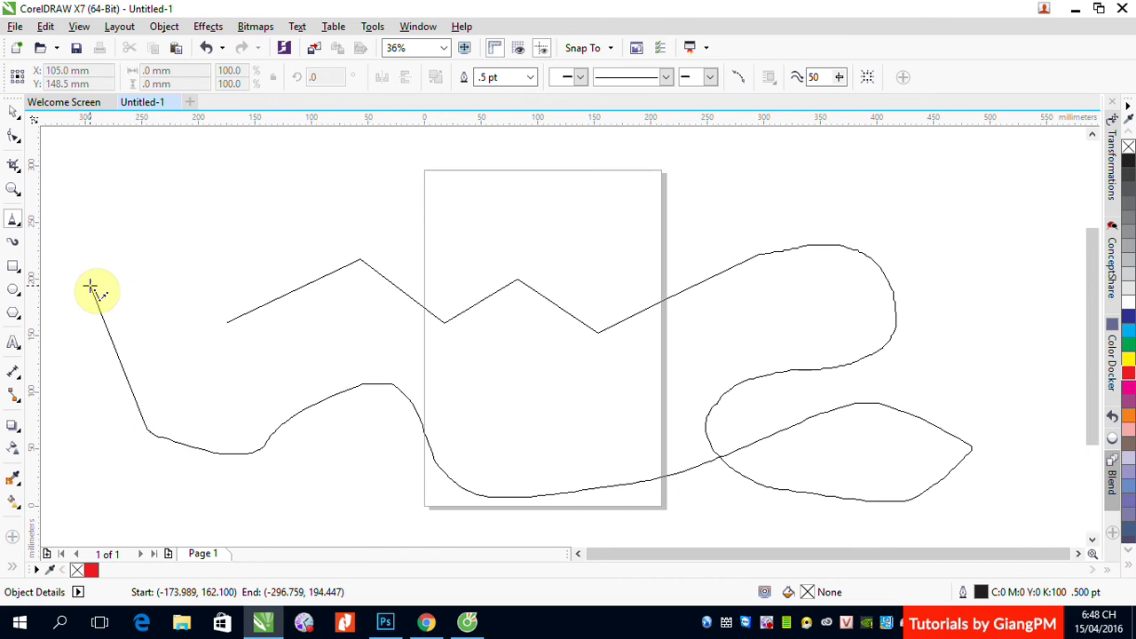
pyautogui.moveTo(92, 285)
pyautogui.mouseDown()
pyautogui.moveTo(151, 244)
pyautogui.moveTo(287, 223)
pyautogui.moveTo(12, 114)
pyautogui.moveTo(21, 134)
pyautogui.mouseUp()
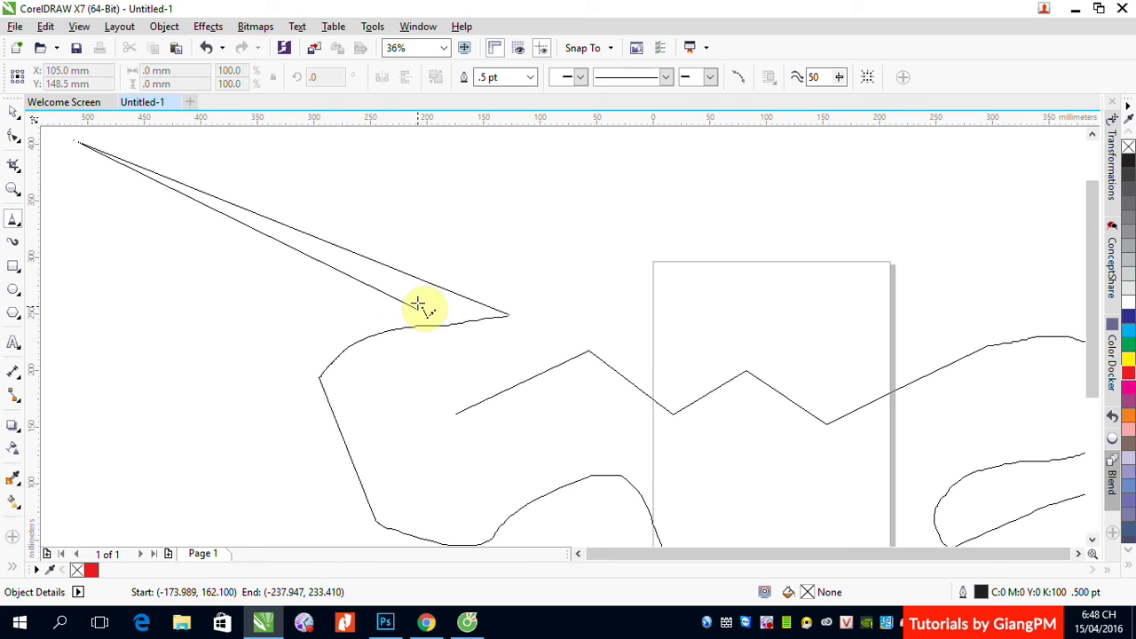
pyautogui.doubleClick(300, 307)
pyautogui.press('Delete')
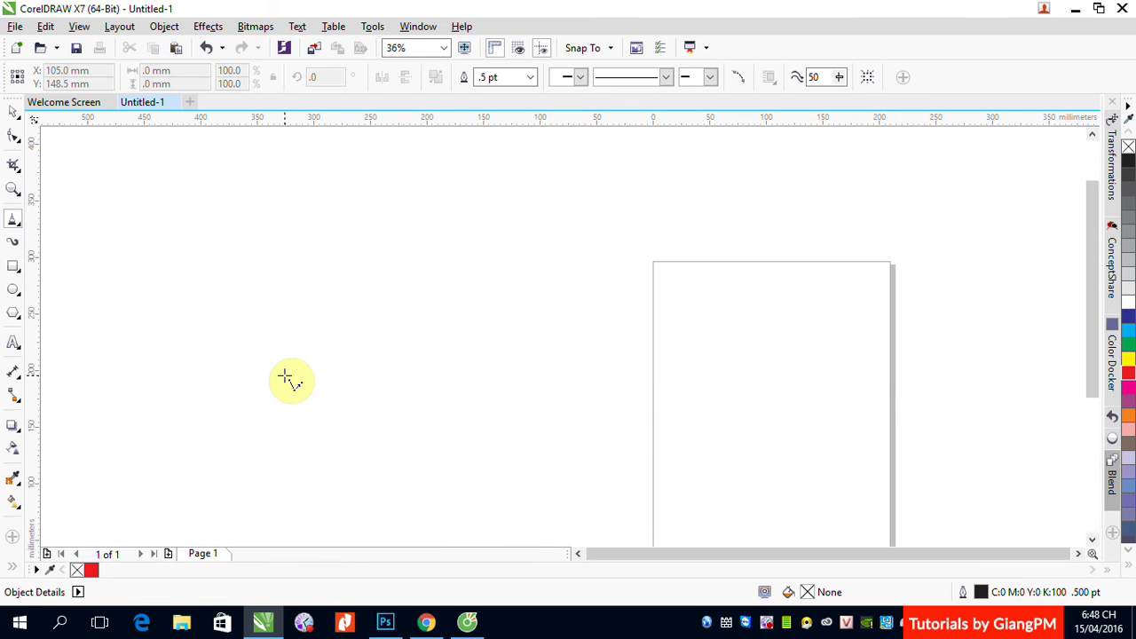
# Start a B-Spline left of the page with a steep rising first control segment about 193 mm long.
pyautogui.click(13, 222)
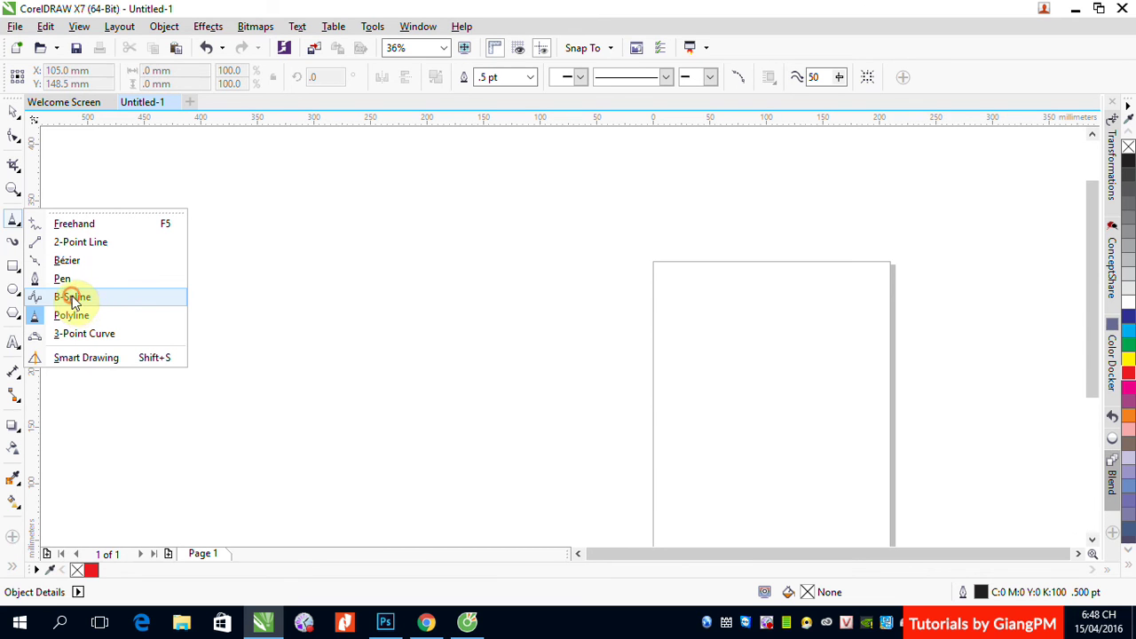
pyautogui.click(73, 299)
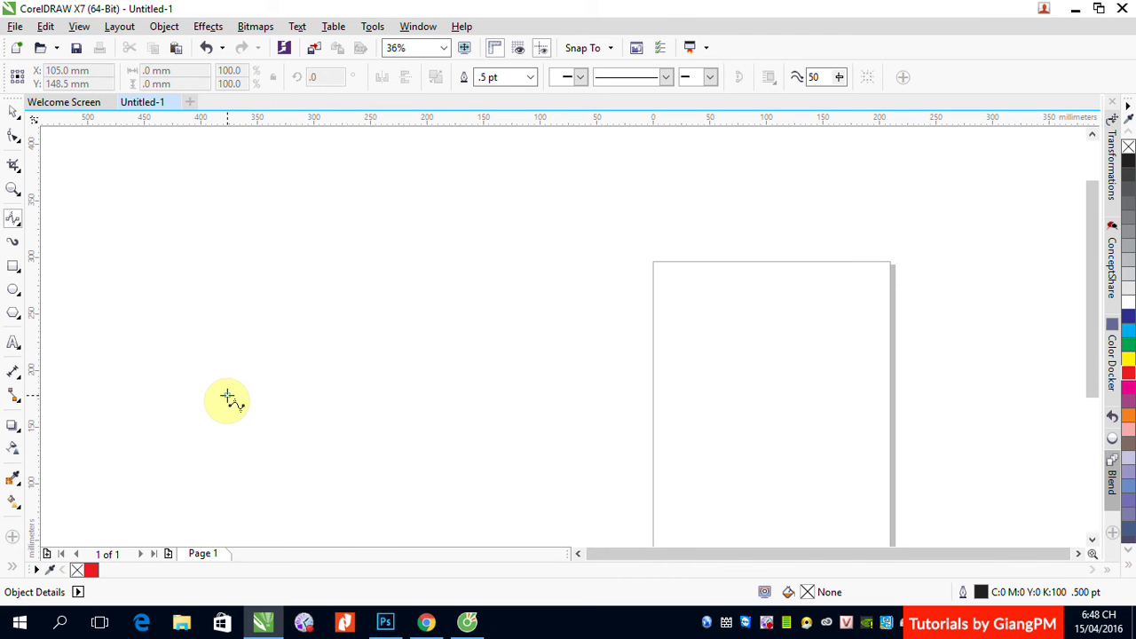
pyautogui.click(227, 396)
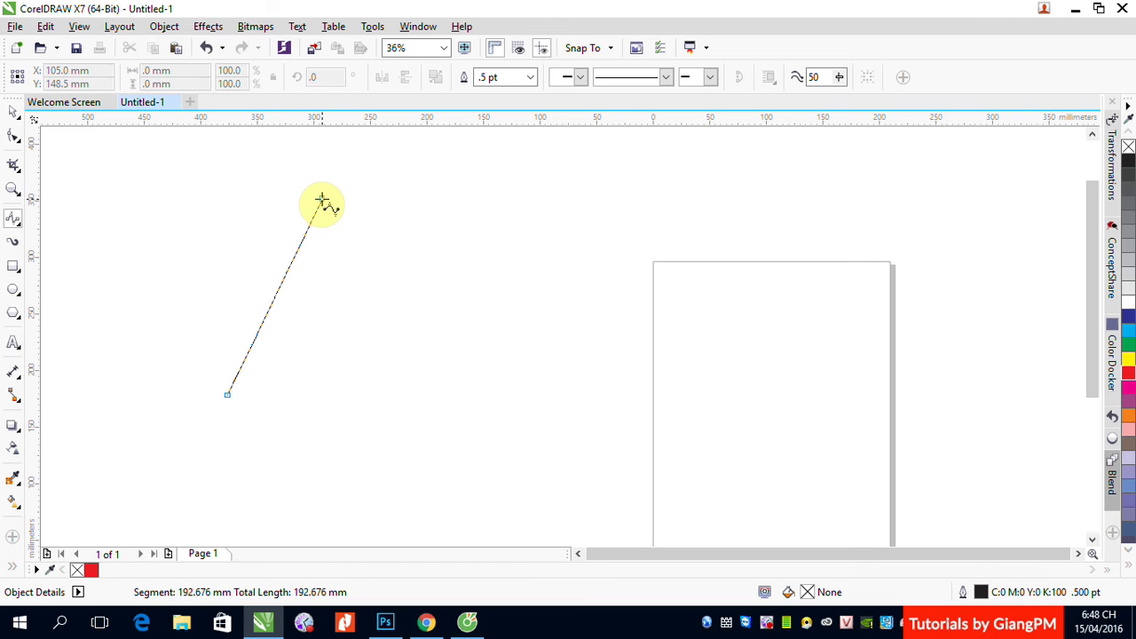
pyautogui.click(321, 200)
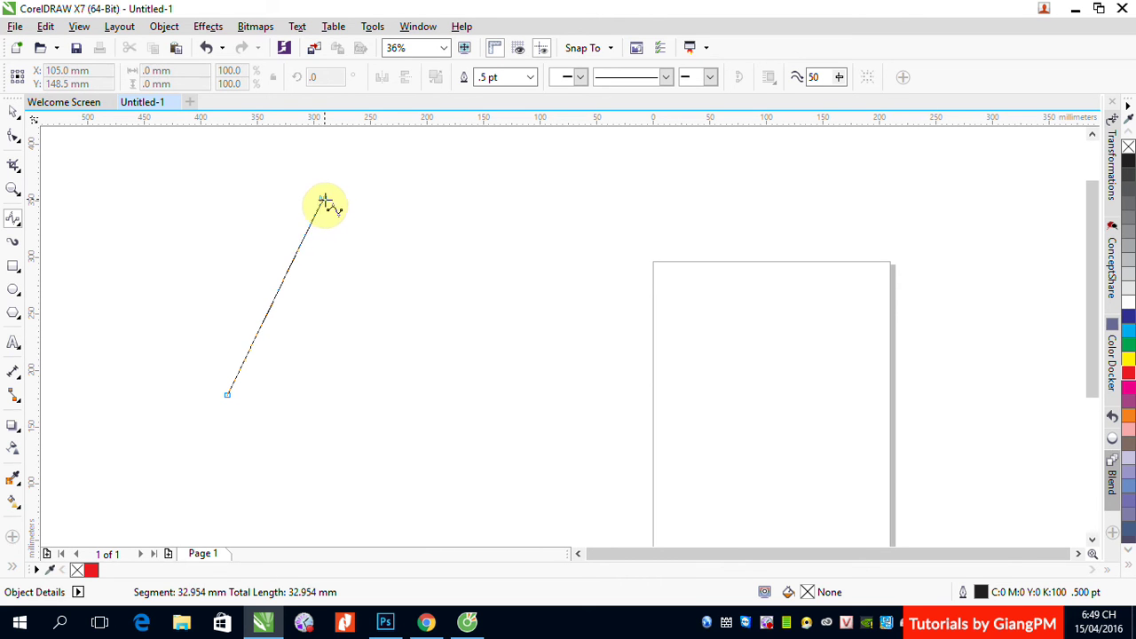
pyautogui.click(322, 200)
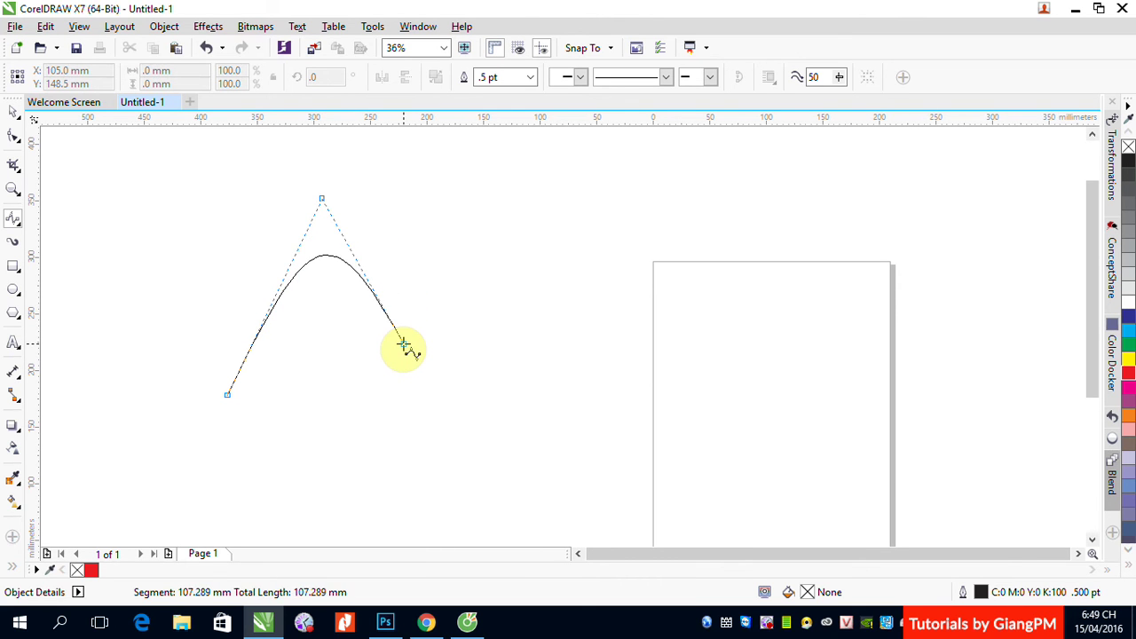
pyautogui.click(403, 450)
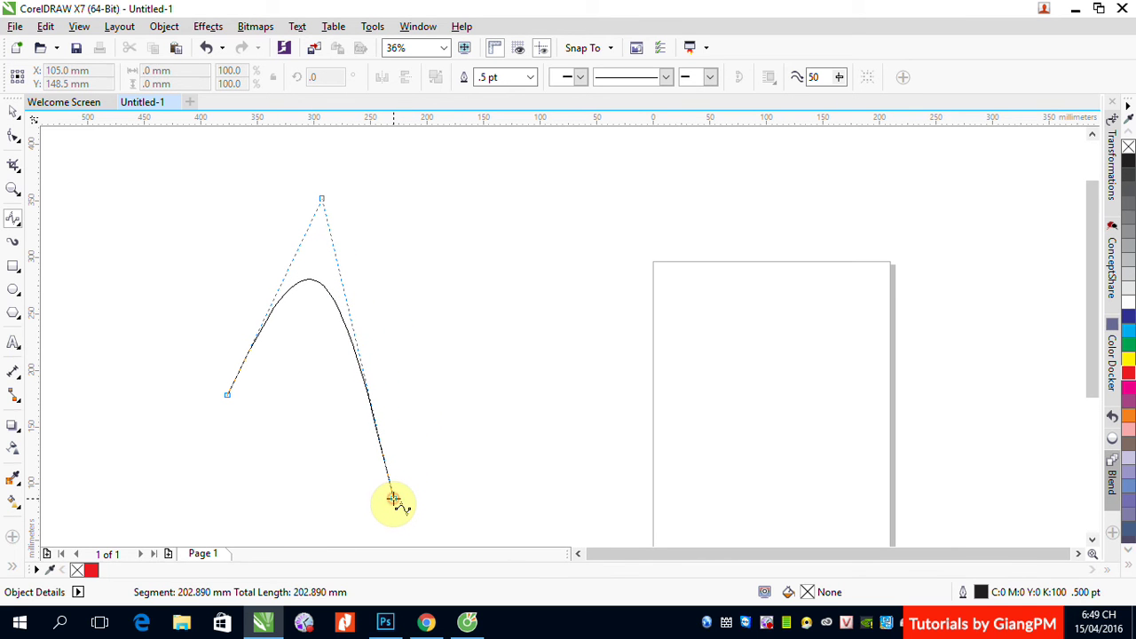
pyautogui.click(393, 500)
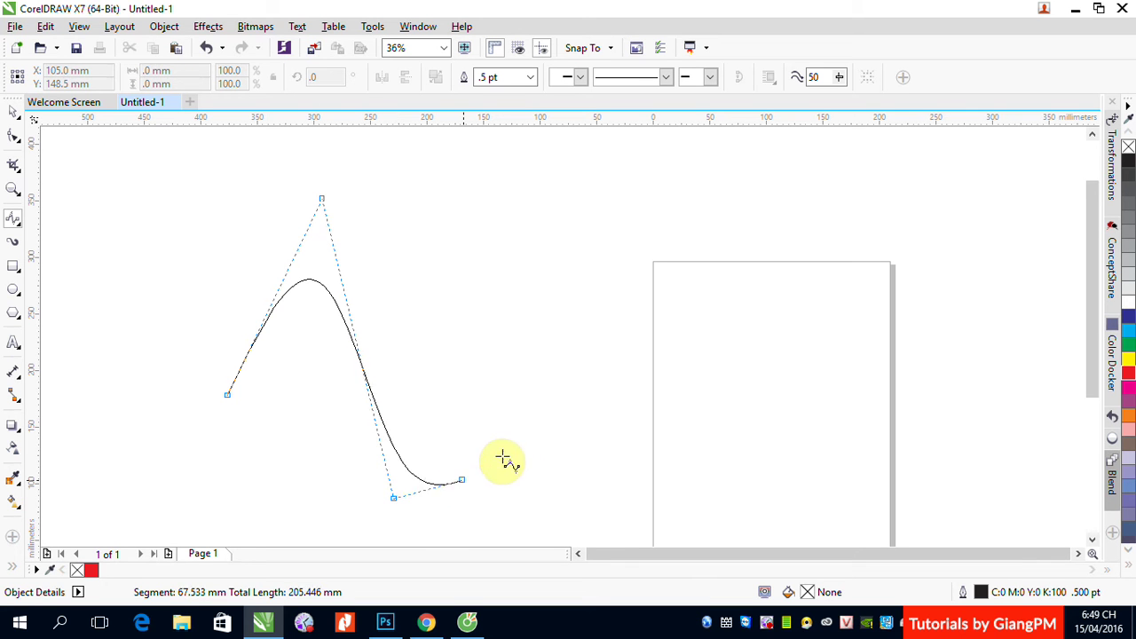
pyautogui.click(523, 178)
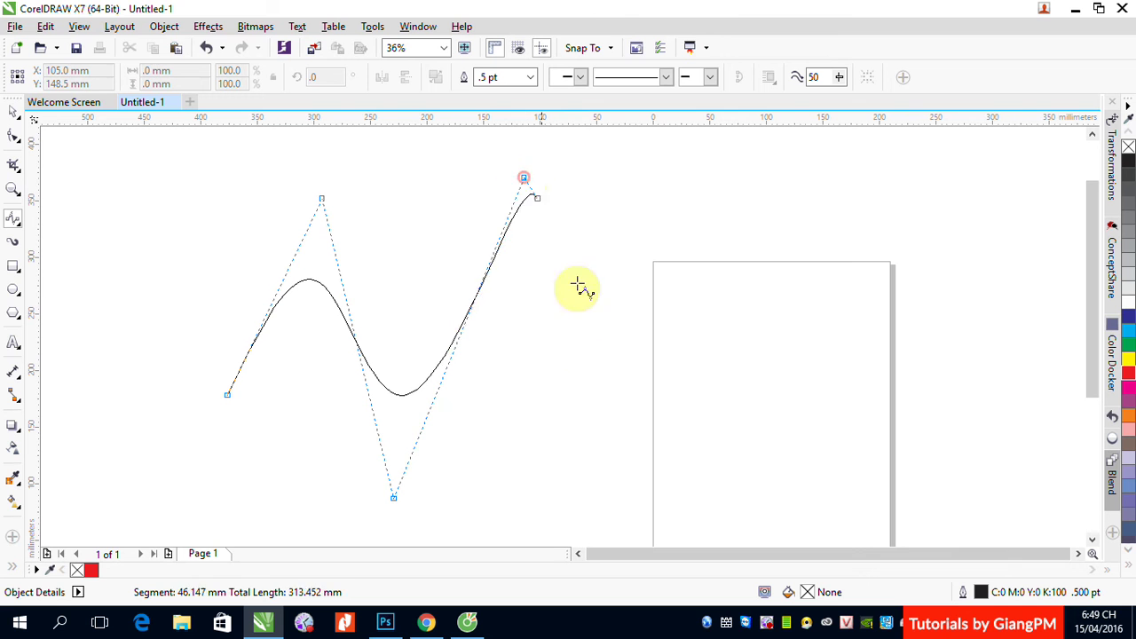
pyautogui.click(597, 486)
pyautogui.click(683, 201)
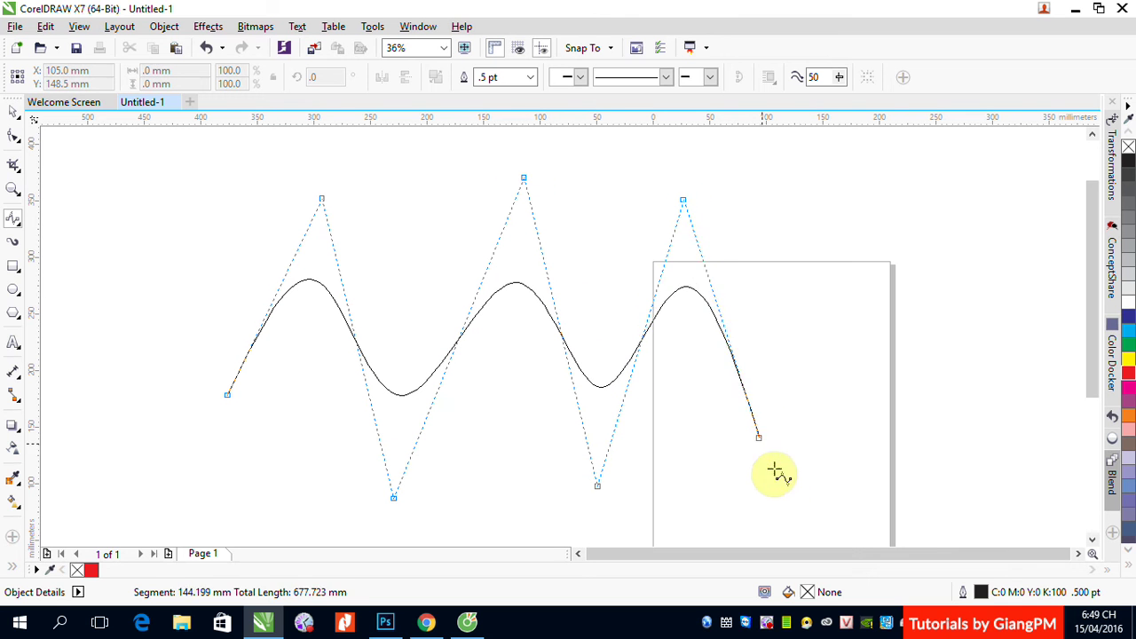
pyautogui.click(785, 485)
pyautogui.click(893, 194)
pyautogui.click(956, 420)
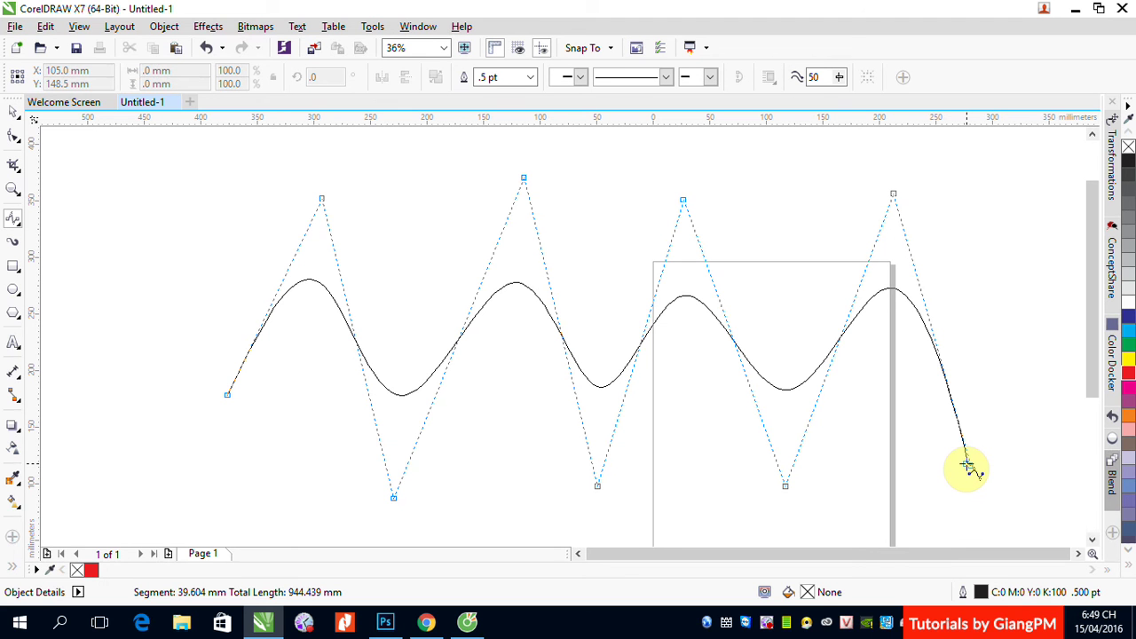
pyautogui.press('Escape')
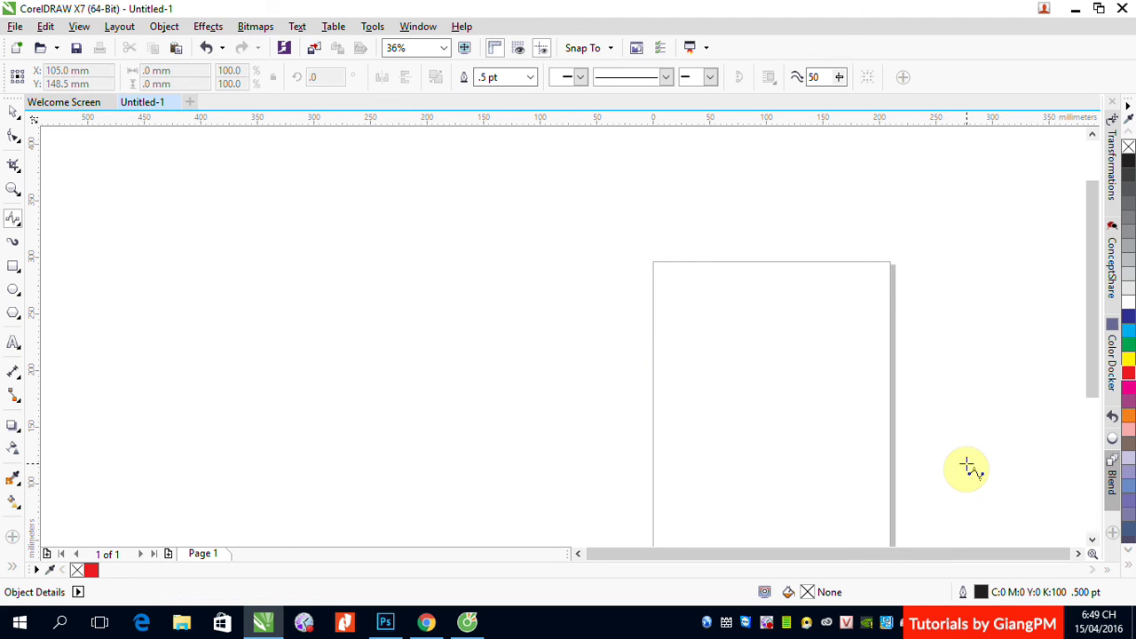
# Draw a wavy B-spline with three crests, about 553 mm wide and 168 mm high, from left of the page onto it.
pyautogui.click(214, 418)
pyautogui.click(304, 197)
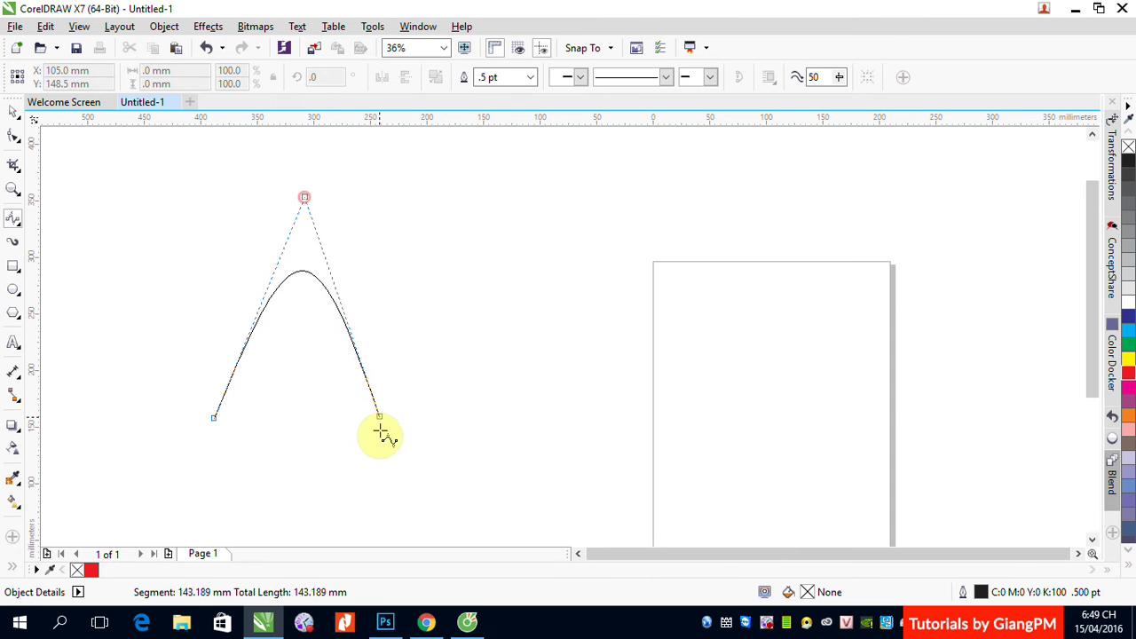
pyautogui.click(354, 483)
pyautogui.click(493, 192)
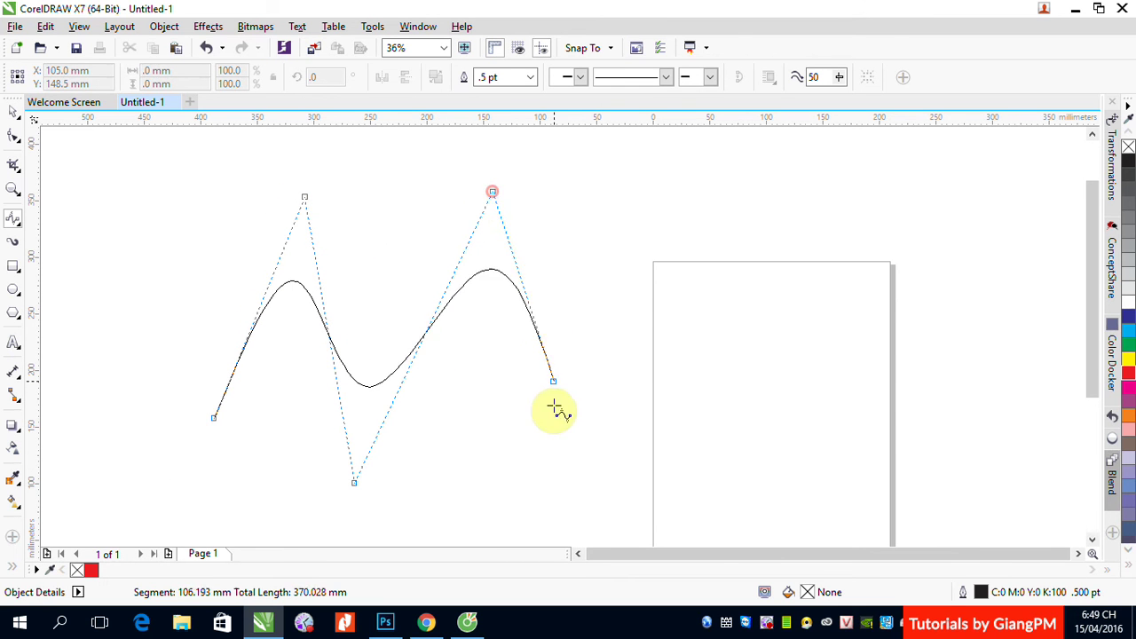
pyautogui.click(567, 484)
pyautogui.click(667, 186)
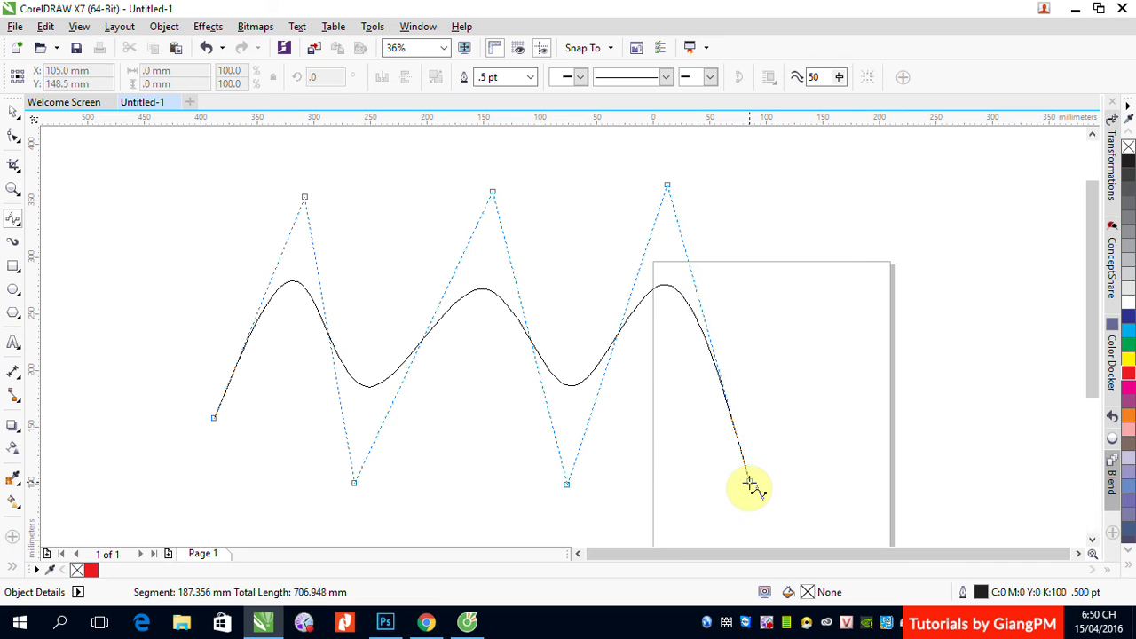
pyautogui.click(749, 484)
pyautogui.doubleClick(838, 229)
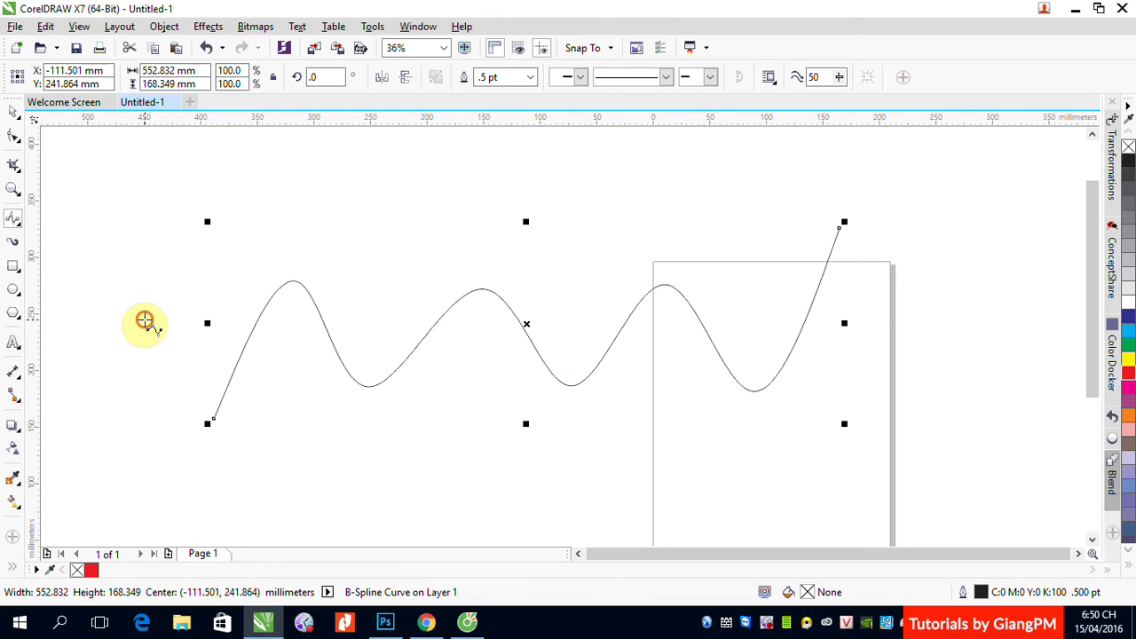
# Draw a second B-spline above the first, about 752 mm wide and 151 mm high, with one sharp corner between its waves.
pyautogui.click(144, 320)
pyautogui.click(275, 163)
pyautogui.click(338, 310)
pyautogui.click(480, 164)
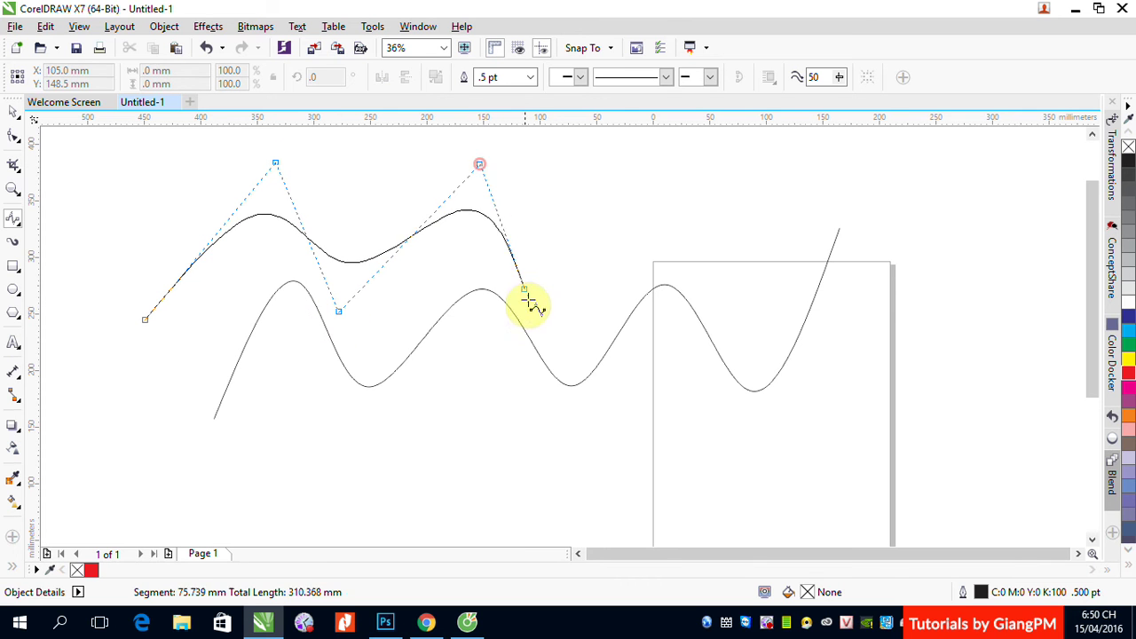
pyautogui.click(528, 299)
pyautogui.click(625, 199)
pyautogui.click(627, 201)
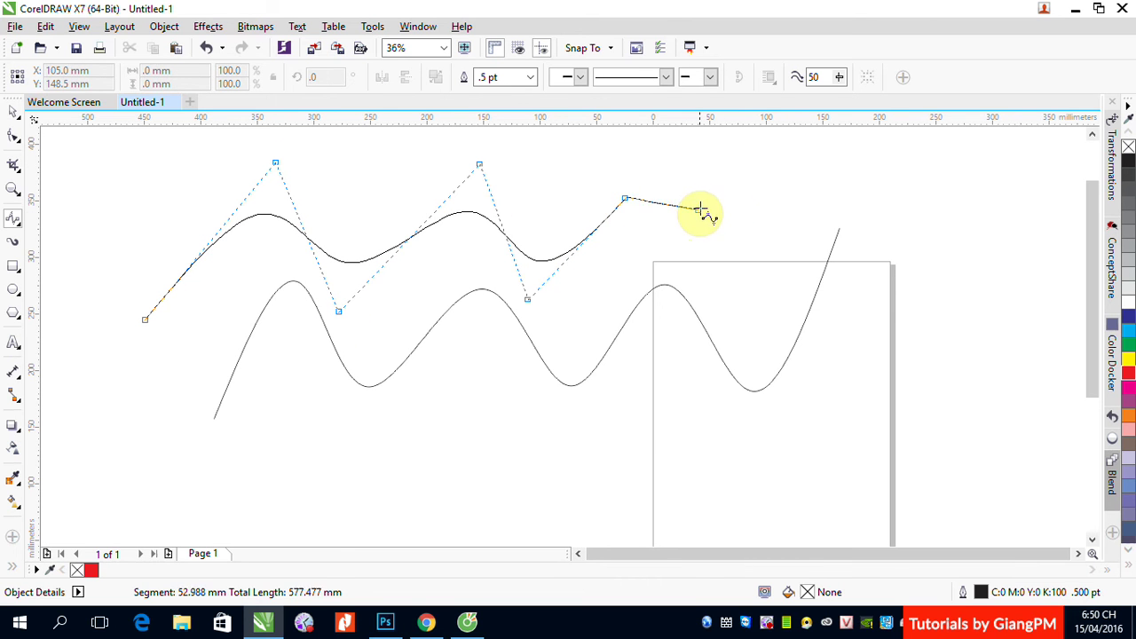
pyautogui.click(767, 184)
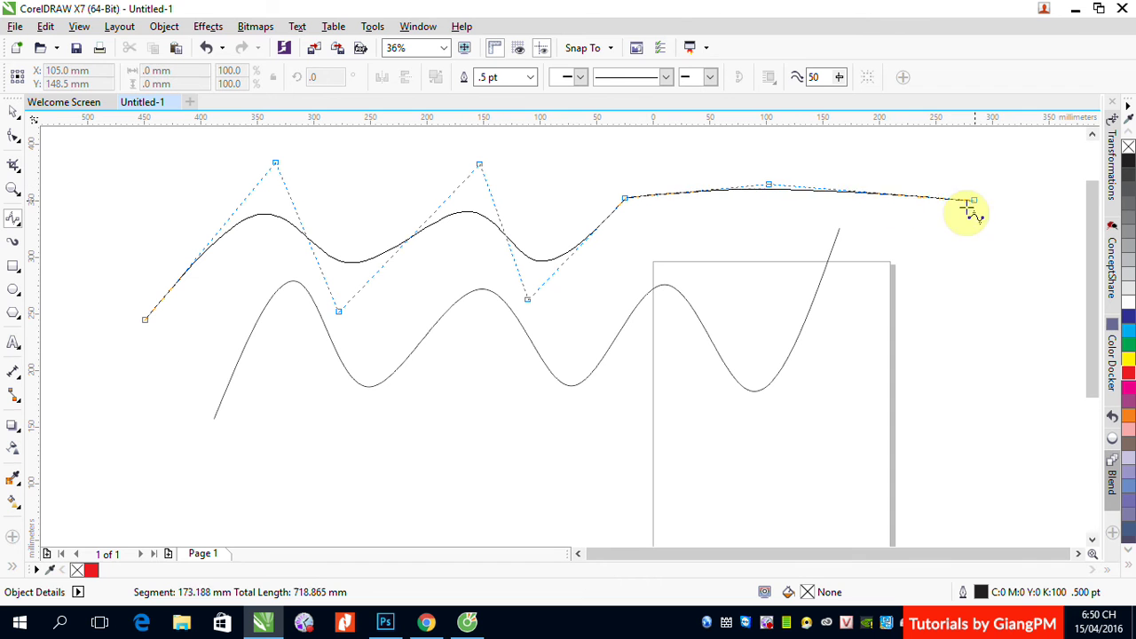
pyautogui.click(891, 178)
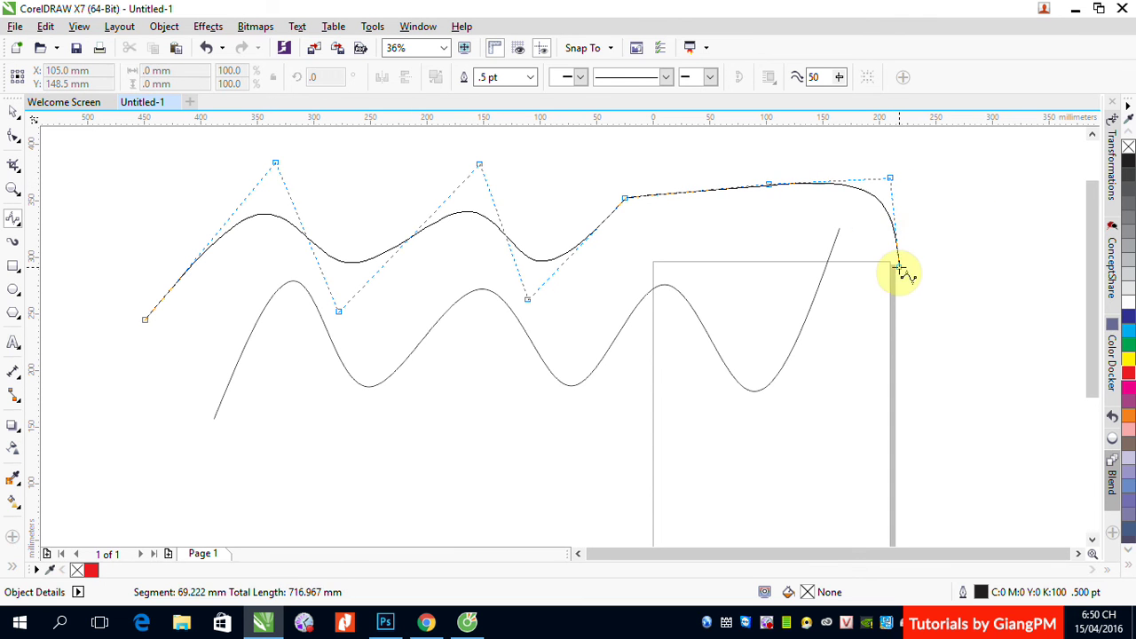
pyautogui.click(894, 329)
pyautogui.click(1001, 190)
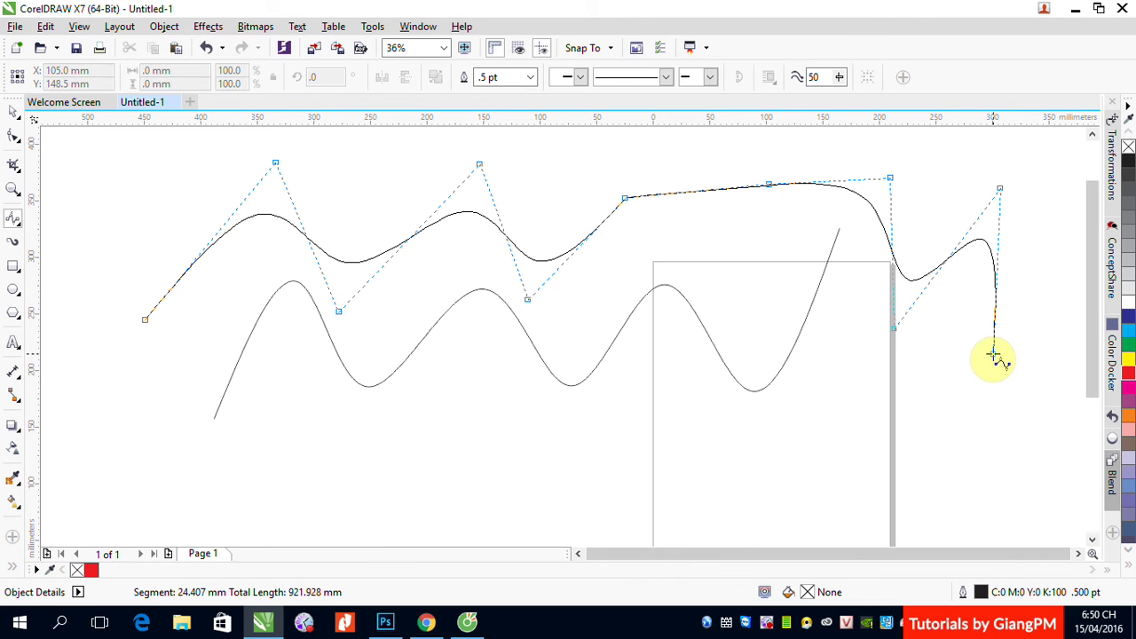
pyautogui.doubleClick(994, 355)
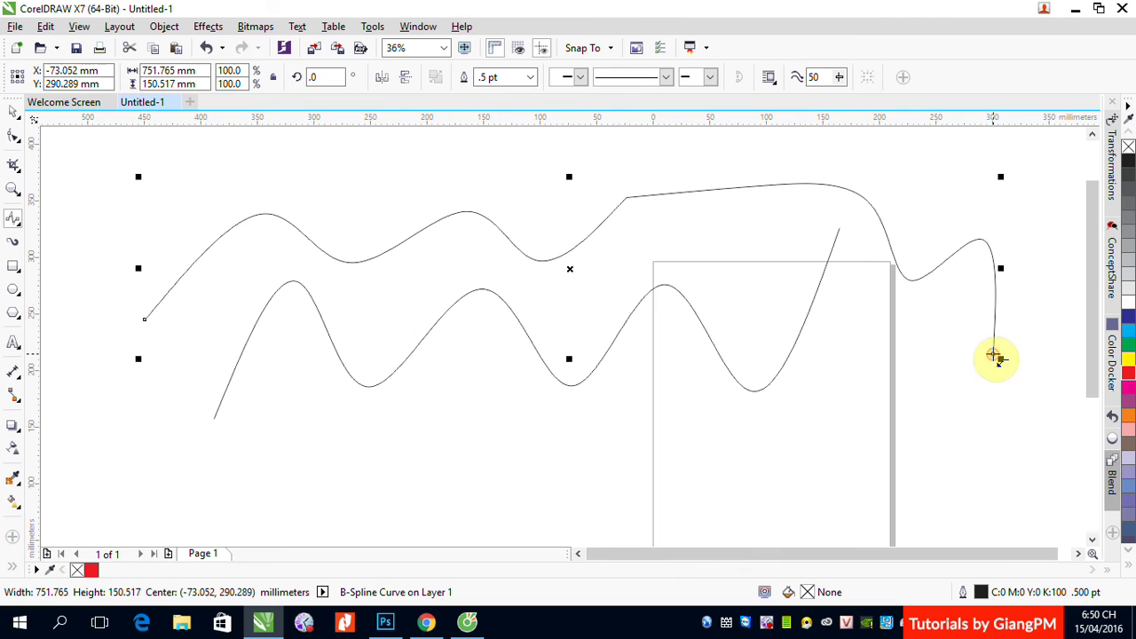
# Delete the upper B-spline with the sharp corner.
pyautogui.click(13, 112)
pyautogui.click(245, 222)
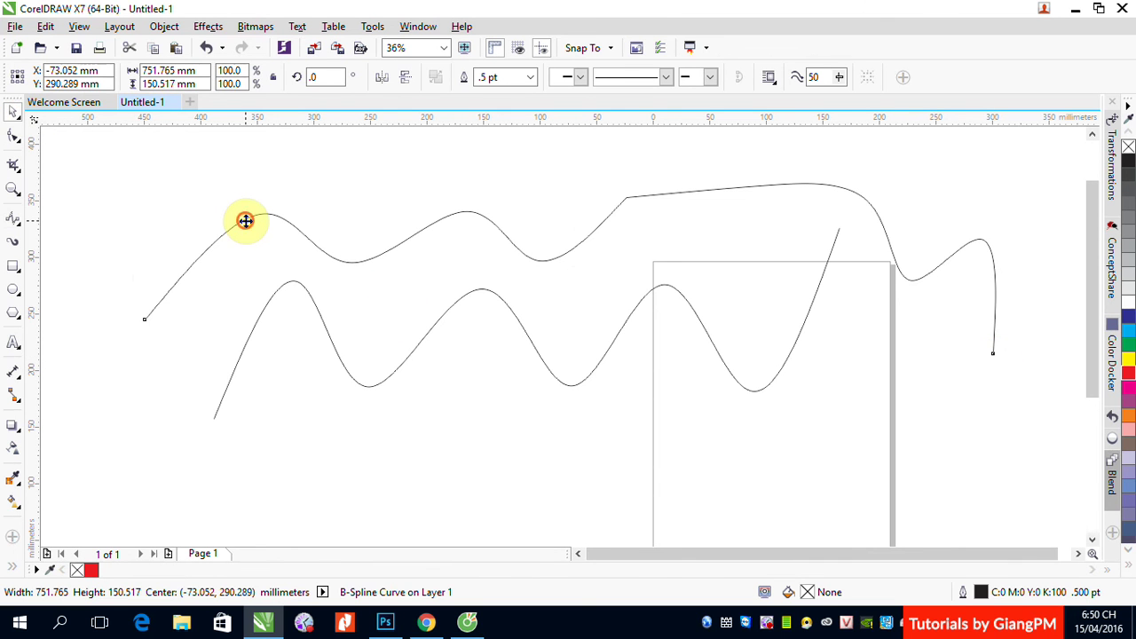
pyautogui.press('Delete')
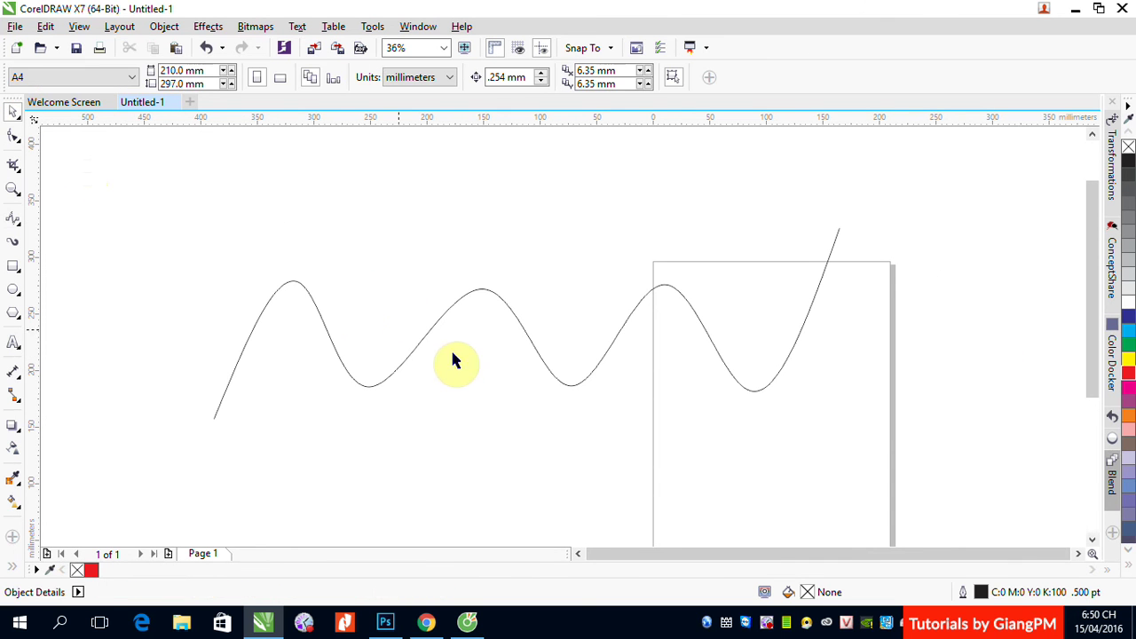
# Reshape the remaining B-spline by shifting its first upper and lower control points, and delete that lower point and the curve's right end point.
pyautogui.click(431, 330)
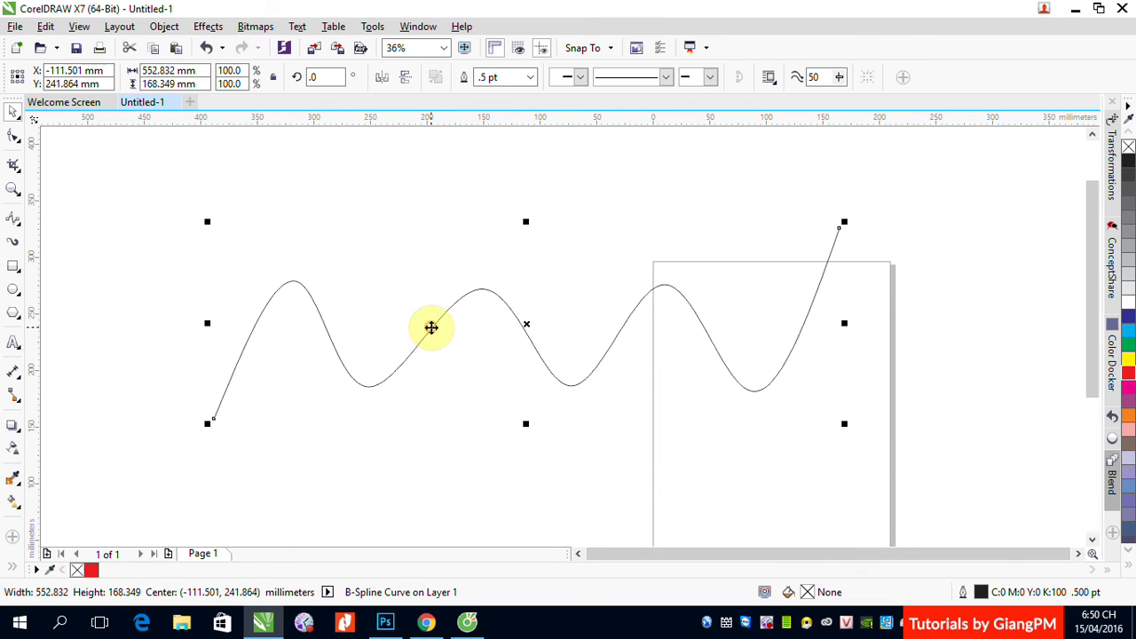
pyautogui.click(14, 138)
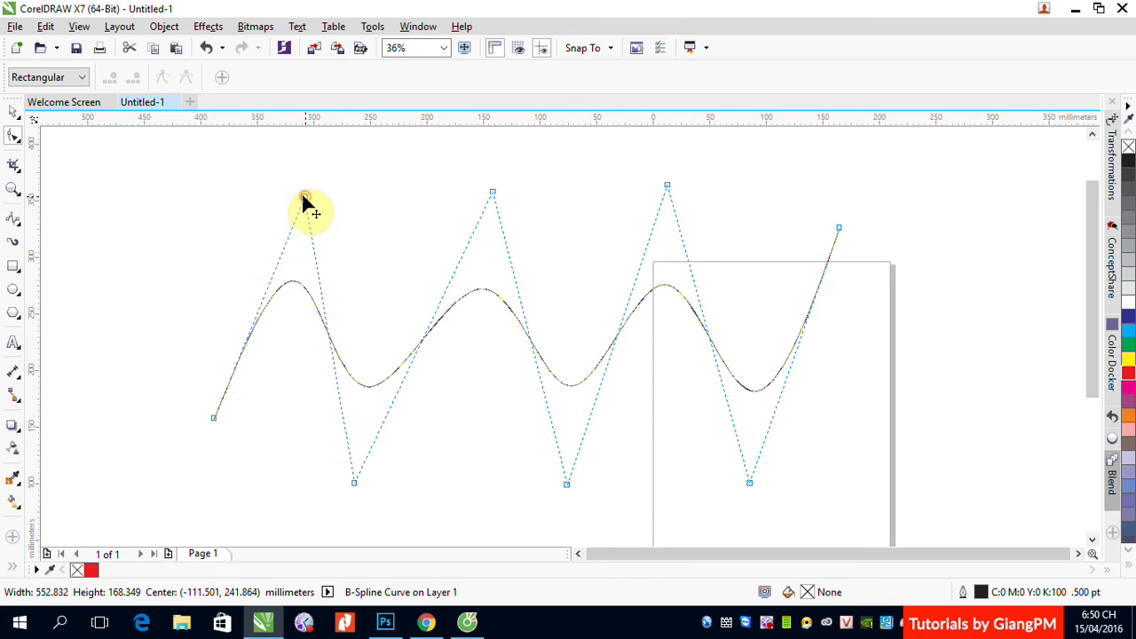
pyautogui.moveTo(306, 205); pyautogui.dragTo(380, 233)
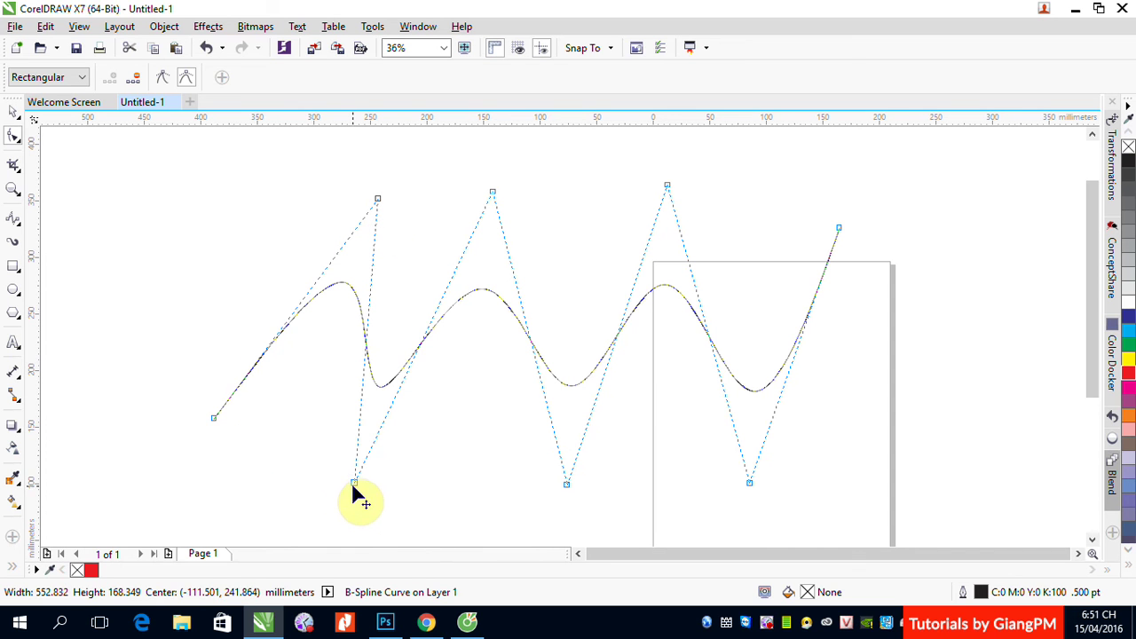
pyautogui.moveTo(354, 482); pyautogui.dragTo(331, 468)
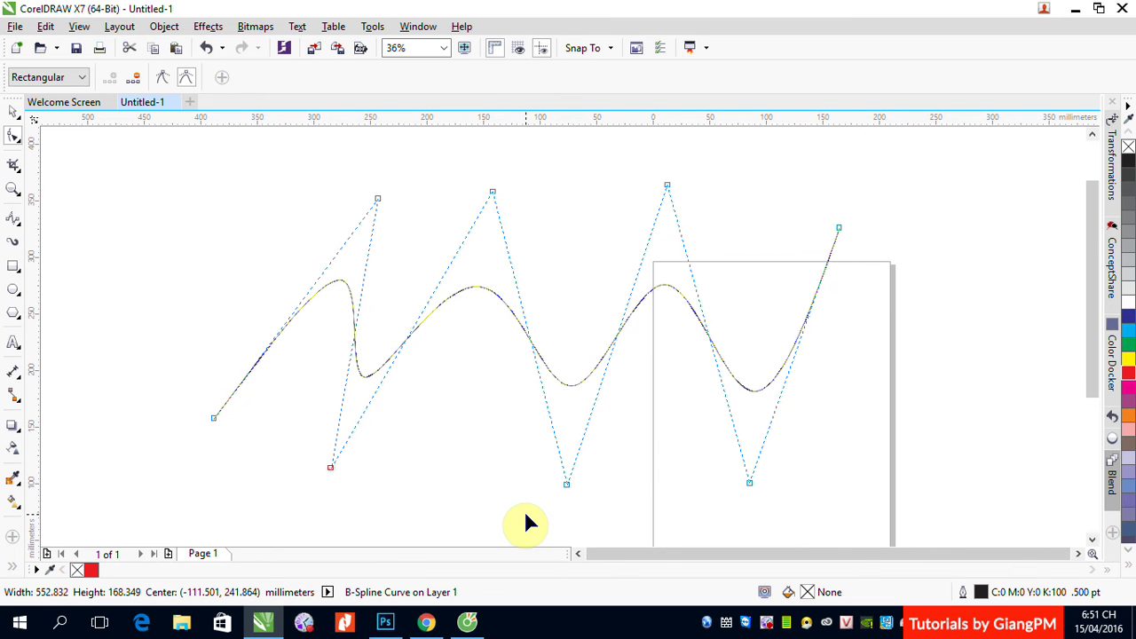
pyautogui.doubleClick(330, 468)
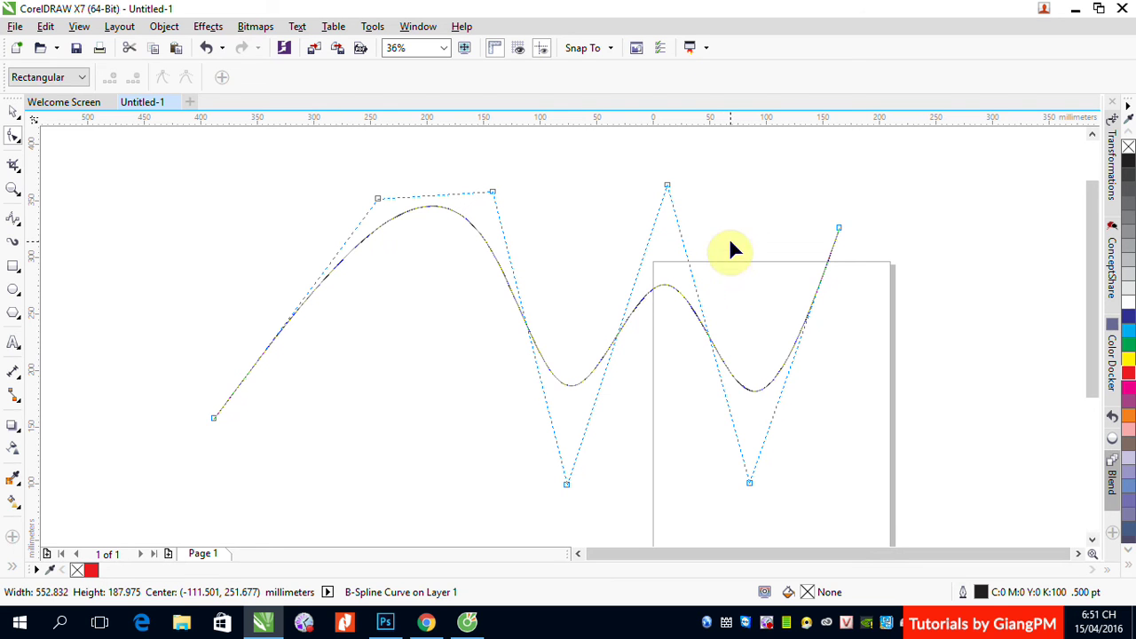
pyautogui.doubleClick(840, 229)
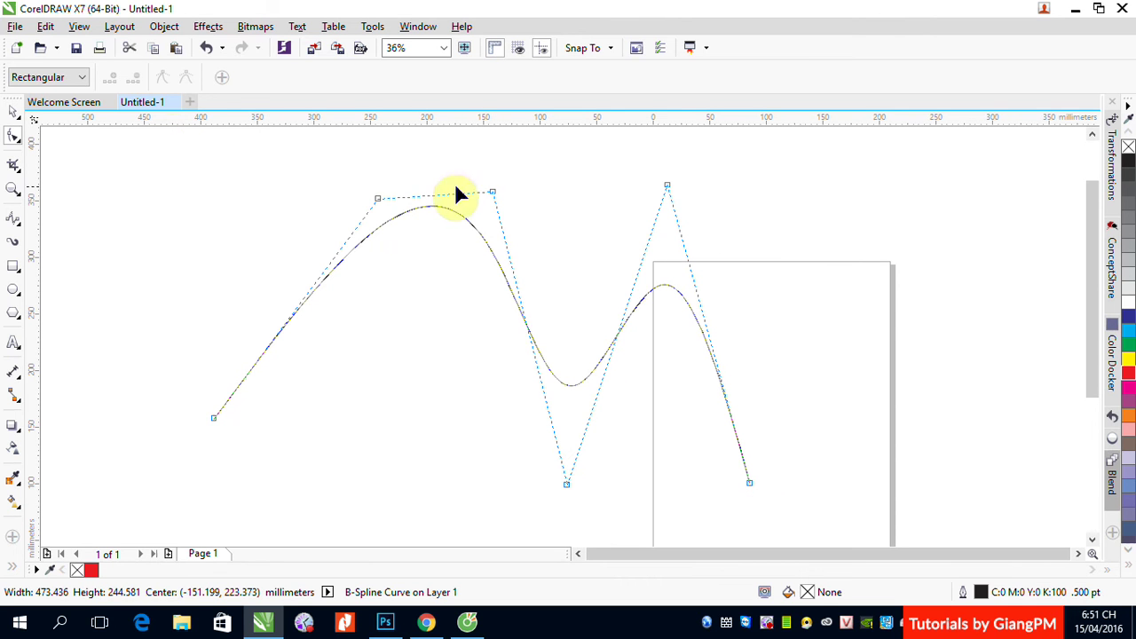
# Clamp the B-spline's second upper control point to the curve, and clamp the third upper point before setting it back to float.
pyautogui.click(493, 194)
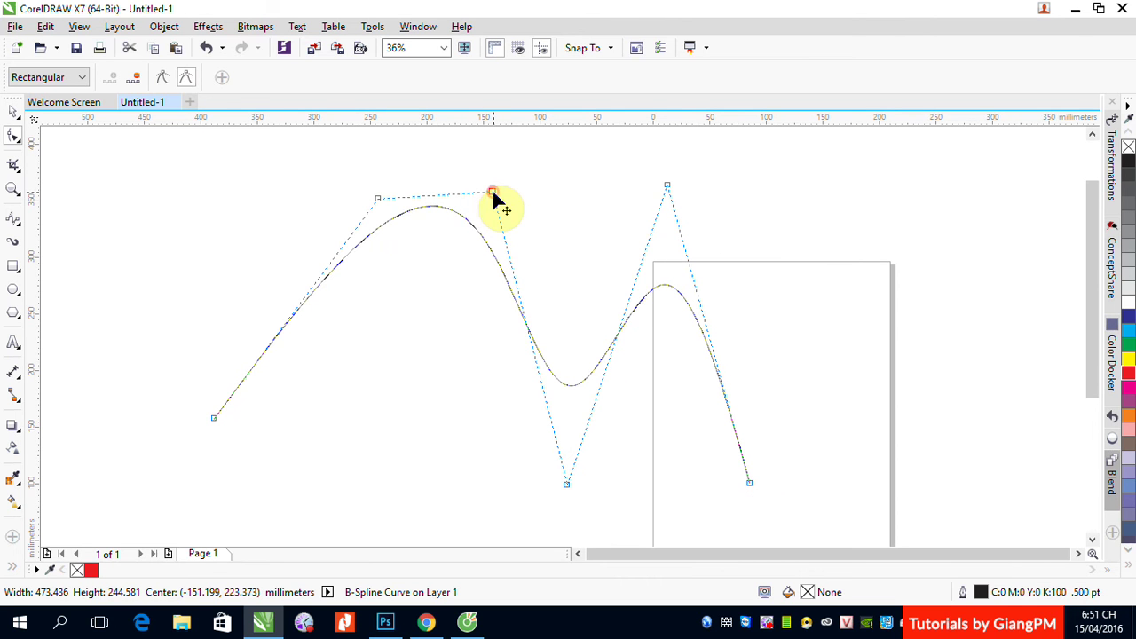
pyautogui.click(163, 81)
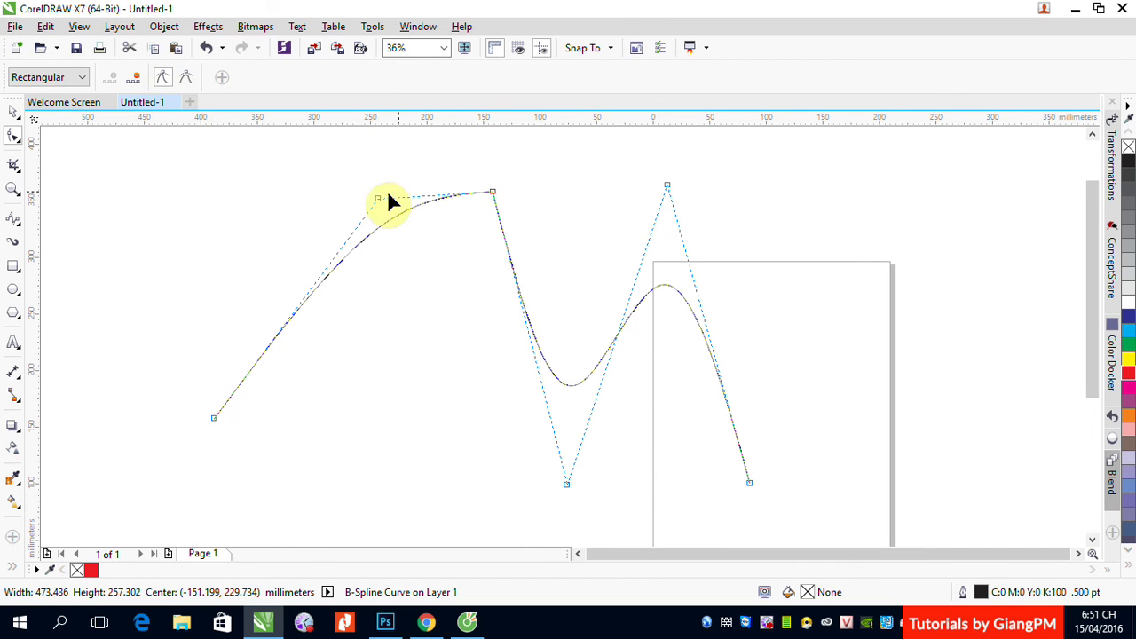
pyautogui.click(667, 186)
pyautogui.click(168, 77)
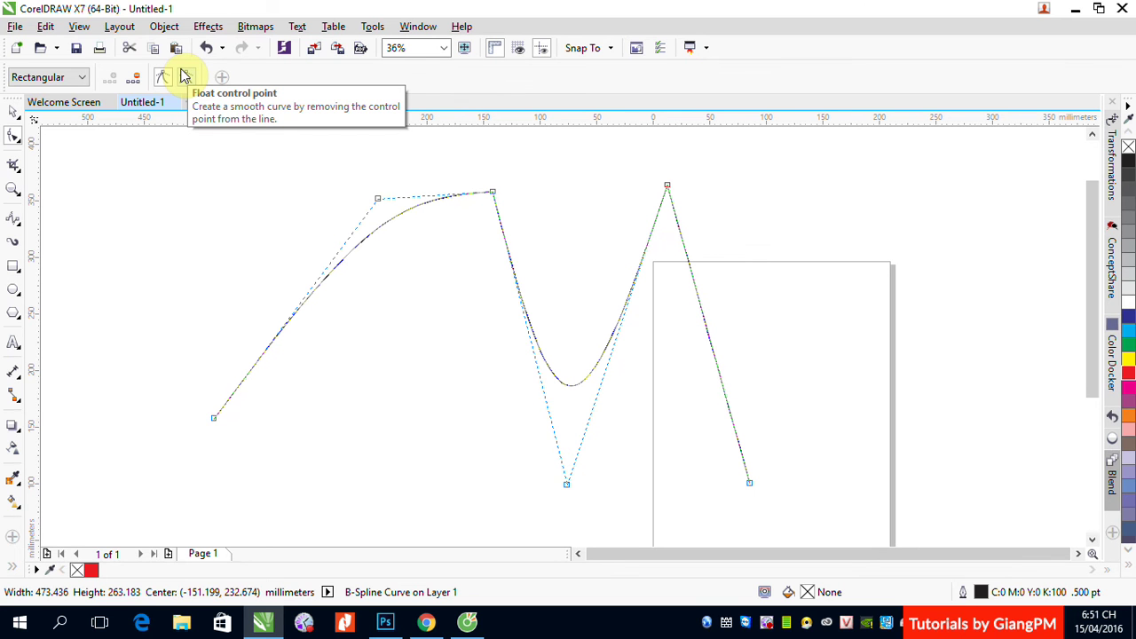
pyautogui.click(186, 79)
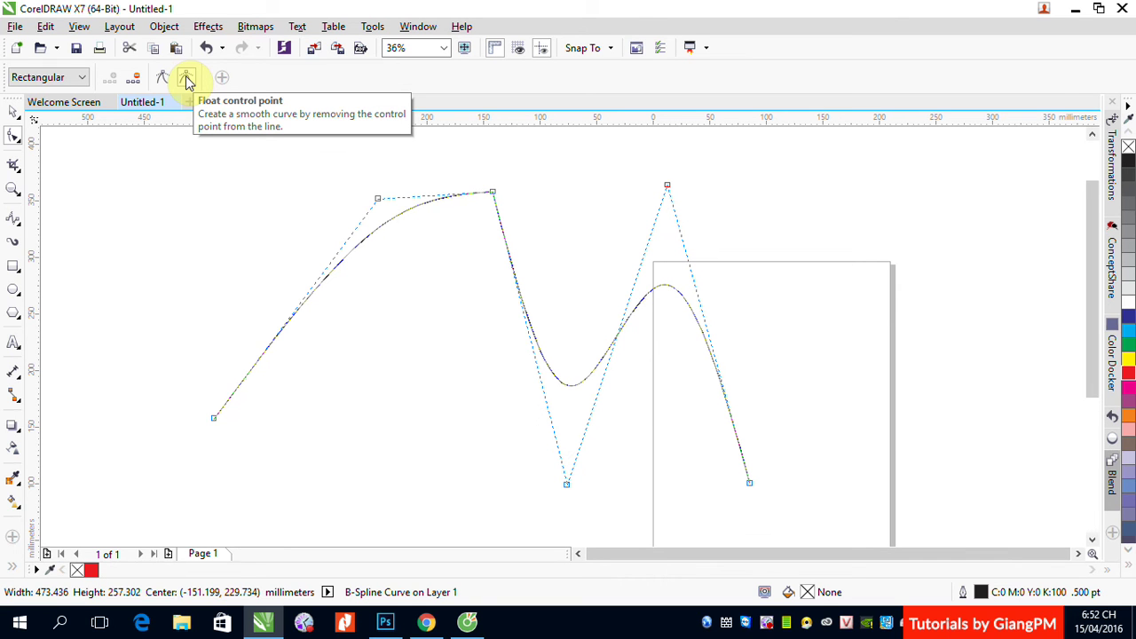
# Delete the edited B-spline so the drawing area is empty.
pyautogui.click(13, 112)
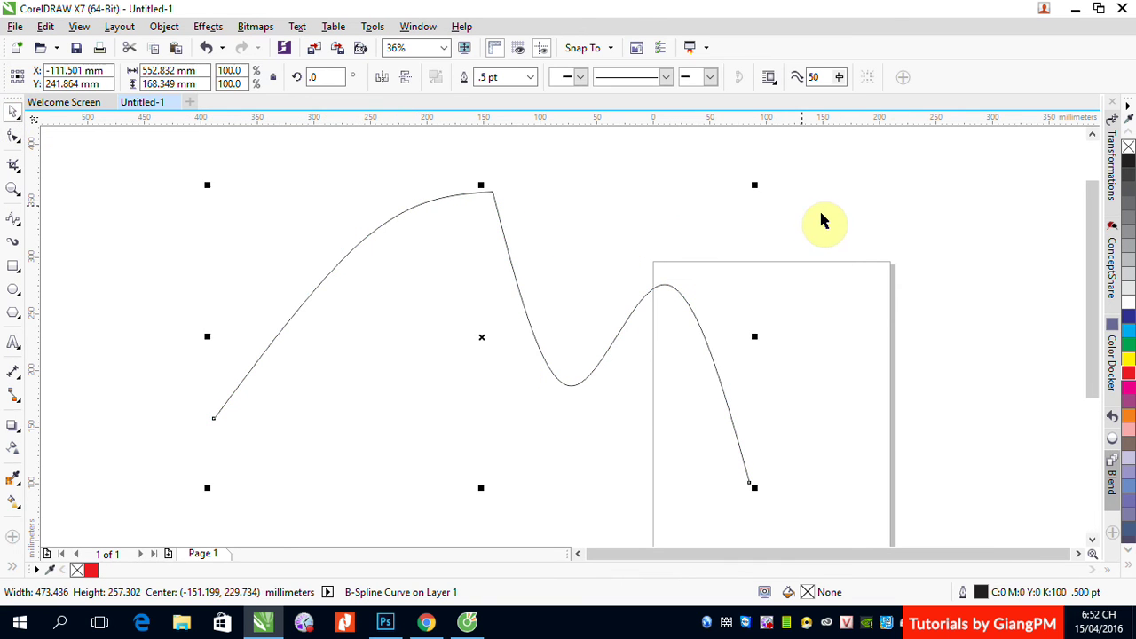
pyautogui.press('Delete')
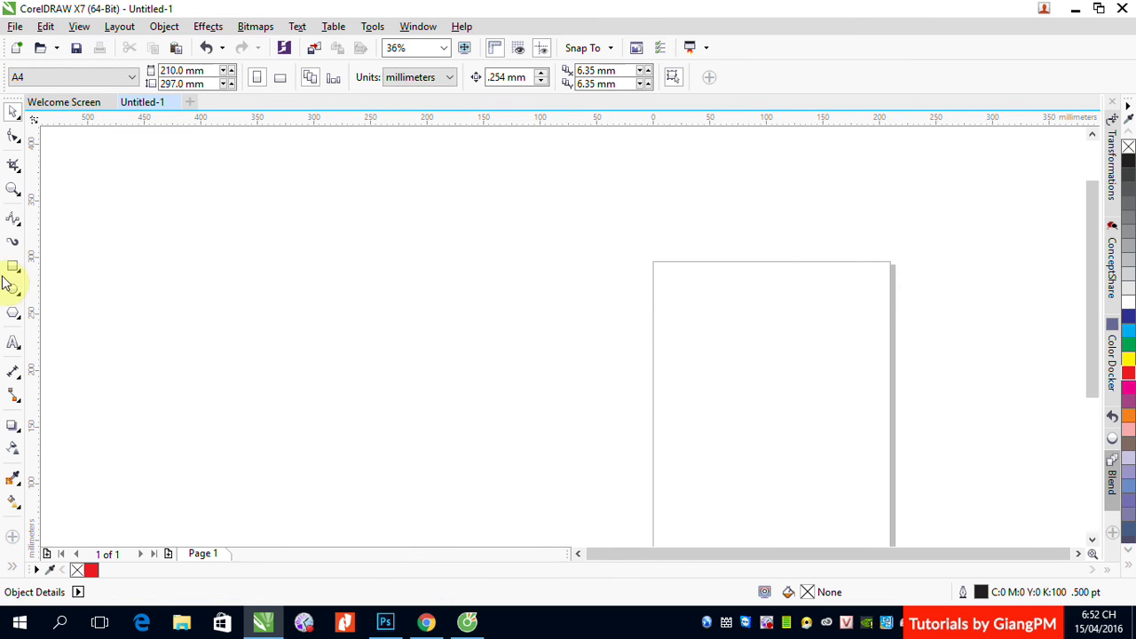
# Sketch two triangles with the Smart Drawing tool at Medium shape recognition, one left of the page and one on the page.
pyautogui.click(14, 222)
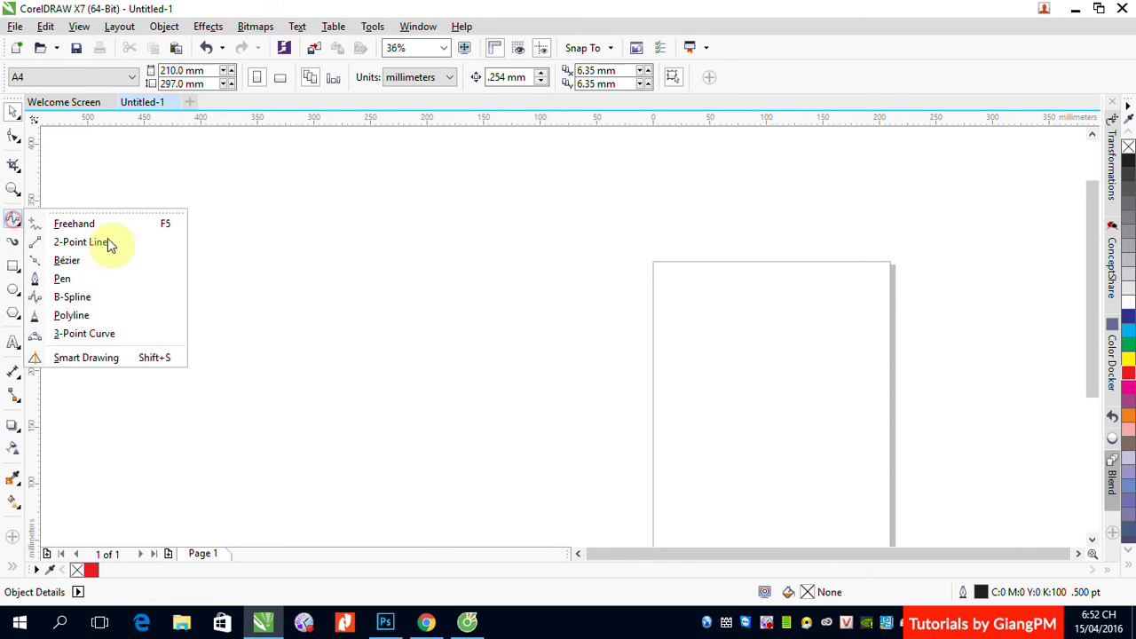
pyautogui.click(86, 359)
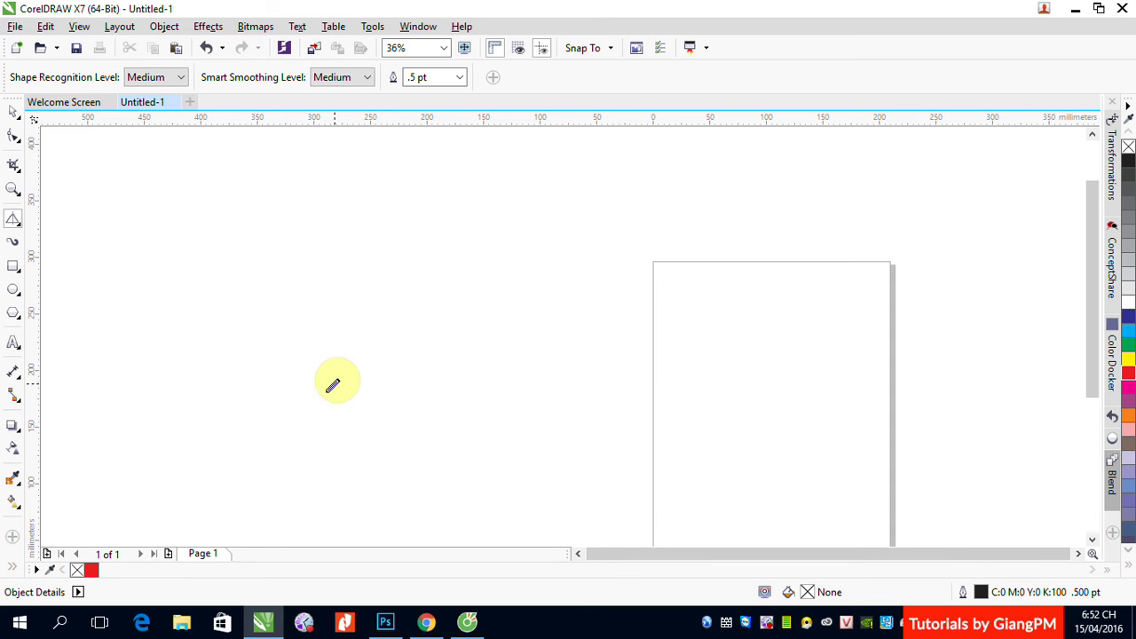
pyautogui.moveTo(327, 390)
pyautogui.mouseDown()
pyautogui.moveTo(380, 316)
pyautogui.moveTo(414, 394)
pyautogui.moveTo(324, 391)
pyautogui.mouseUp()
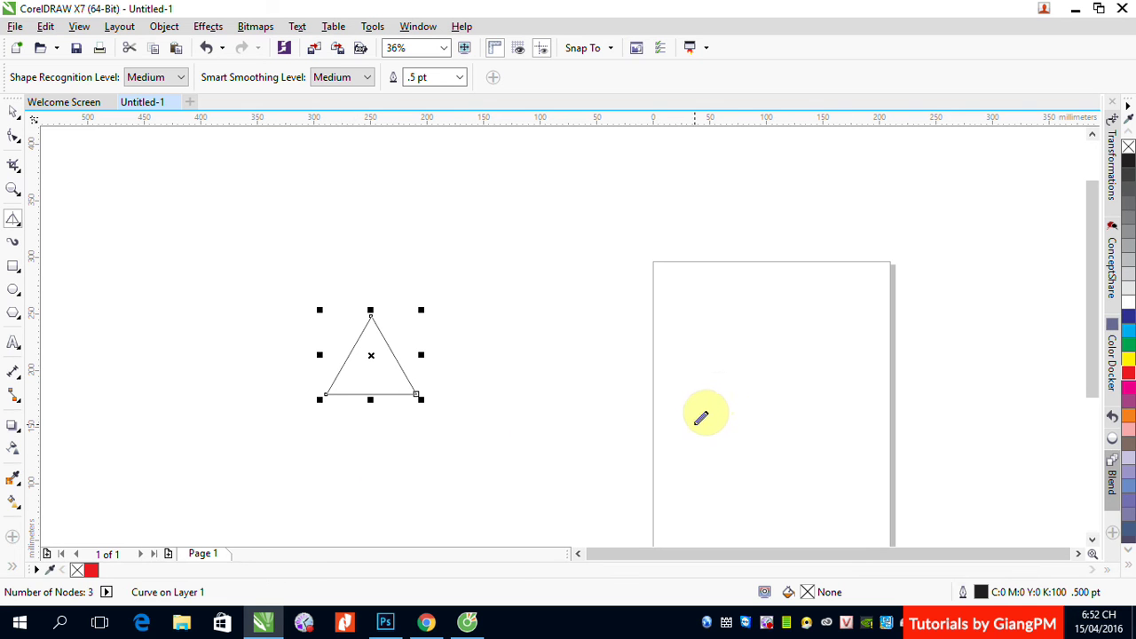
pyautogui.moveTo(692, 432)
pyautogui.mouseDown()
pyautogui.moveTo(736, 351)
pyautogui.moveTo(772, 434)
pyautogui.moveTo(691, 431)
pyautogui.mouseUp()
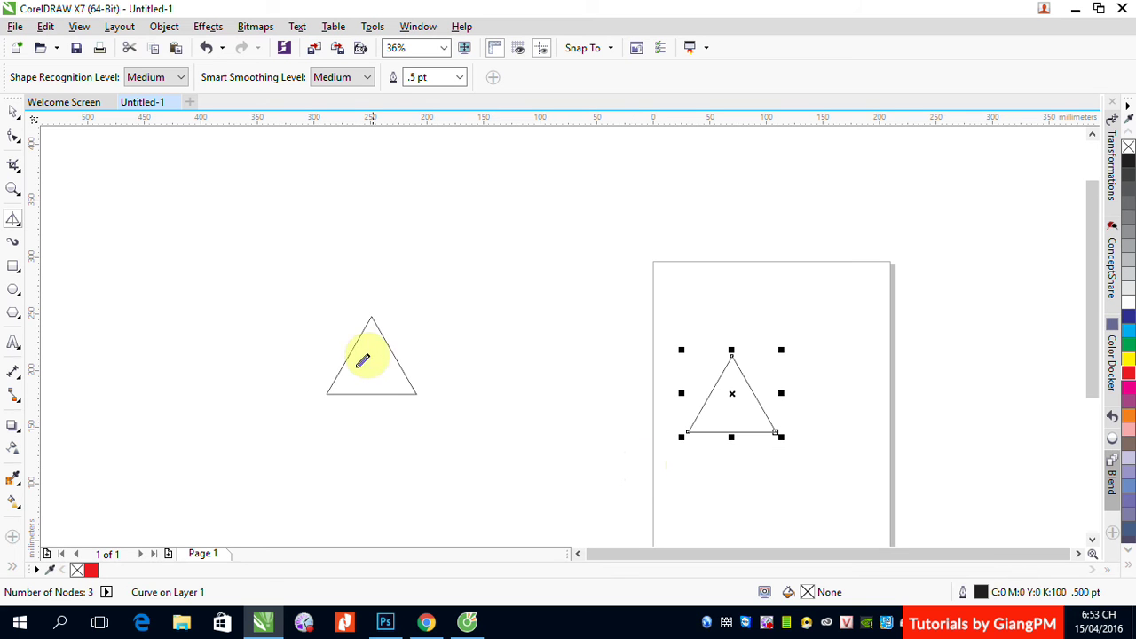
# Sketch with Smart Drawing a square about 71 mm wide, a rectangle about 143 by 87 mm, and a rounded closed curve about 83 by 73 mm.
pyautogui.moveTo(466, 245)
pyautogui.mouseDown()
pyautogui.moveTo(462, 315)
pyautogui.moveTo(541, 316)
pyautogui.moveTo(544, 243)
pyautogui.moveTo(470, 240)
pyautogui.mouseUp()
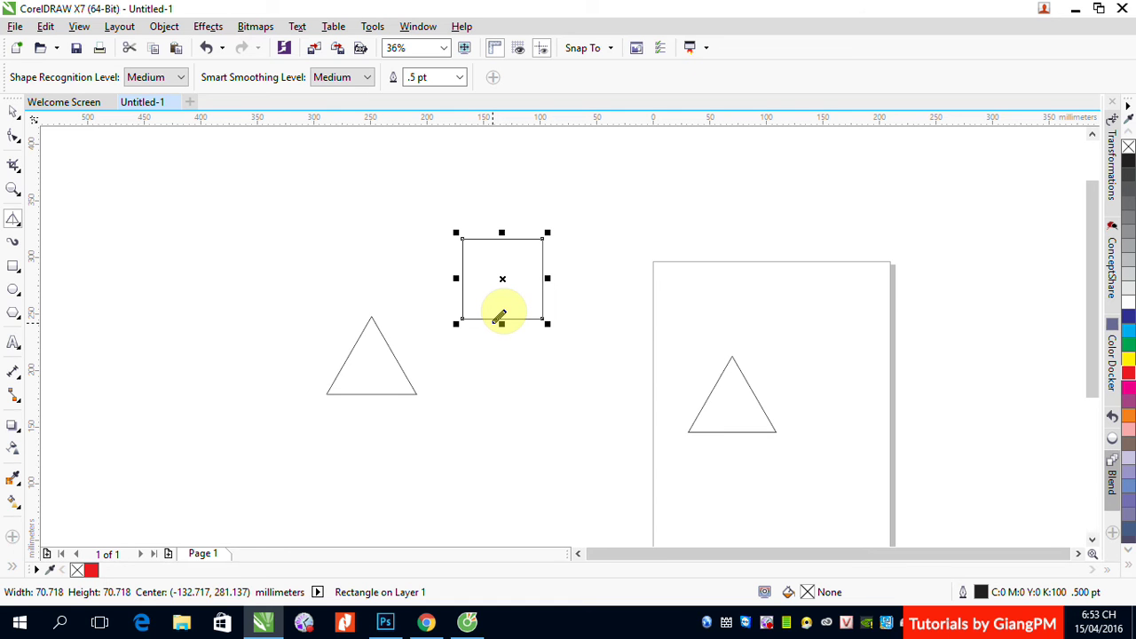
pyautogui.click(689, 197)
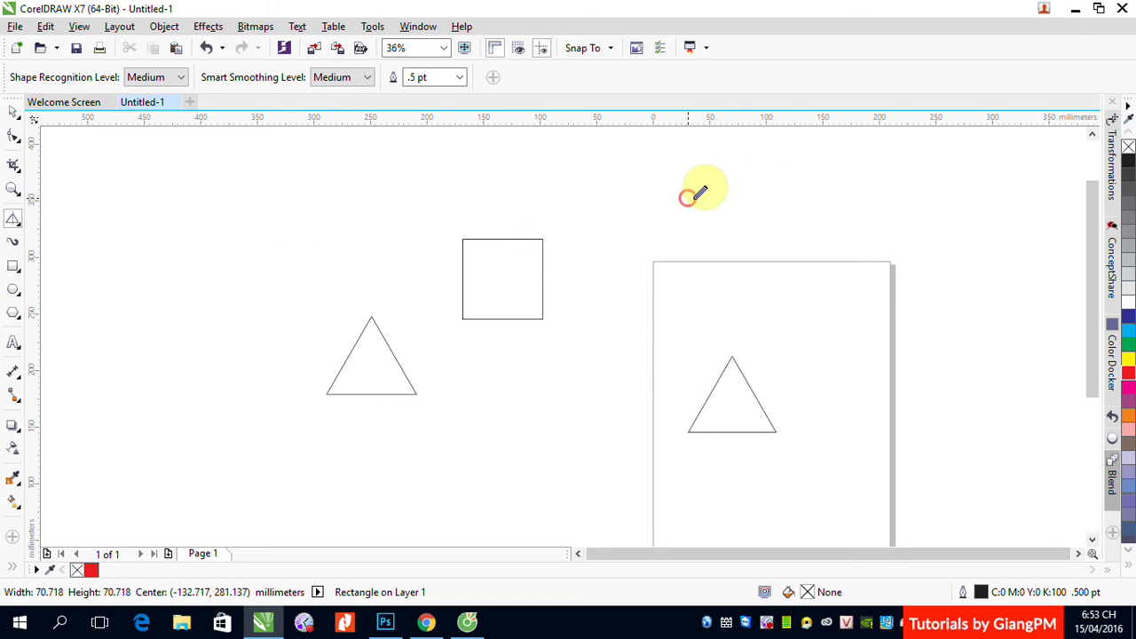
pyautogui.moveTo(695, 198)
pyautogui.mouseDown()
pyautogui.moveTo(838, 204)
pyautogui.moveTo(832, 290)
pyautogui.moveTo(676, 288)
pyautogui.moveTo(688, 199)
pyautogui.mouseUp()
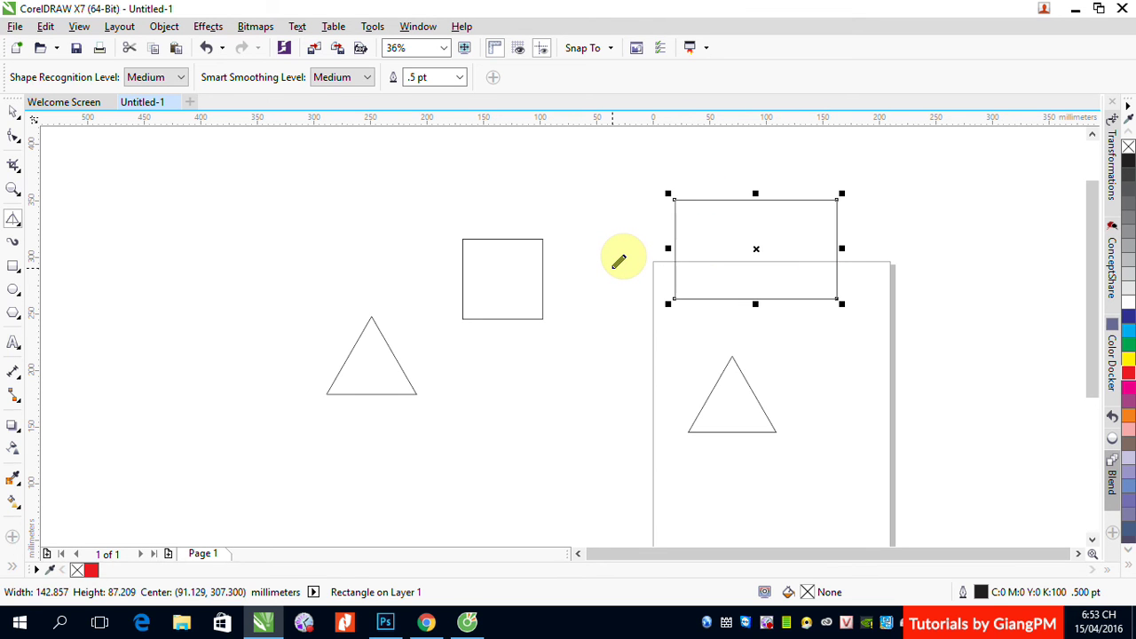
pyautogui.moveTo(279, 225)
pyautogui.mouseDown()
pyautogui.moveTo(258, 227)
pyautogui.moveTo(248, 252)
pyautogui.moveTo(271, 291)
pyautogui.moveTo(322, 278)
pyautogui.moveTo(330, 235)
pyautogui.moveTo(296, 218)
pyautogui.moveTo(274, 217)
pyautogui.moveTo(244, 247)
pyautogui.mouseUp()
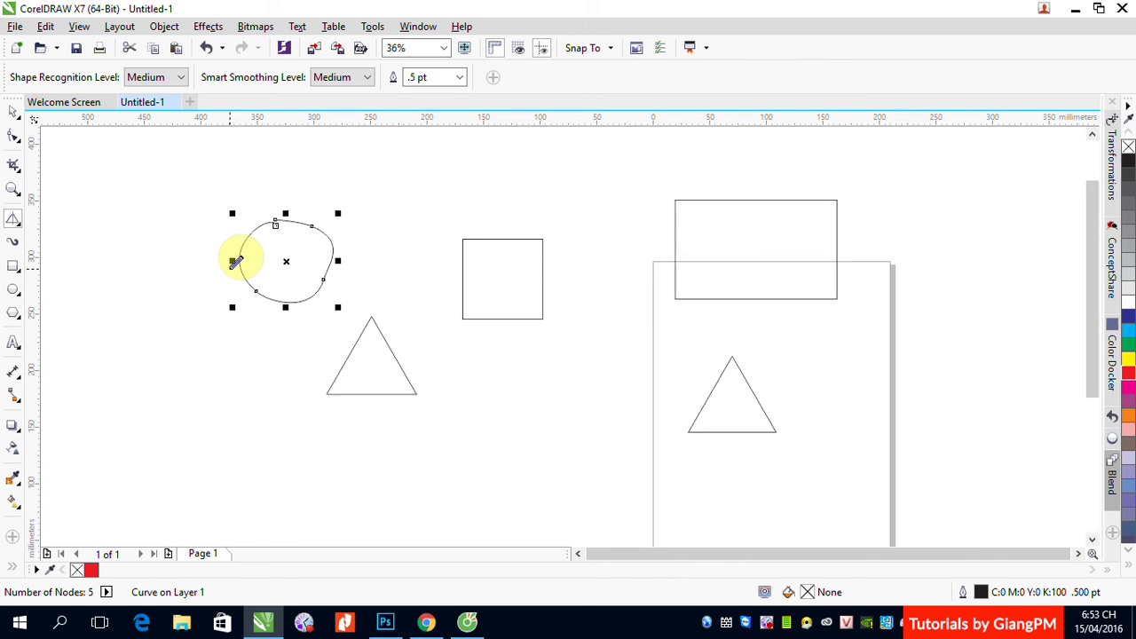
# Select all five sketched shapes and delete them.
pyautogui.click(13, 112)
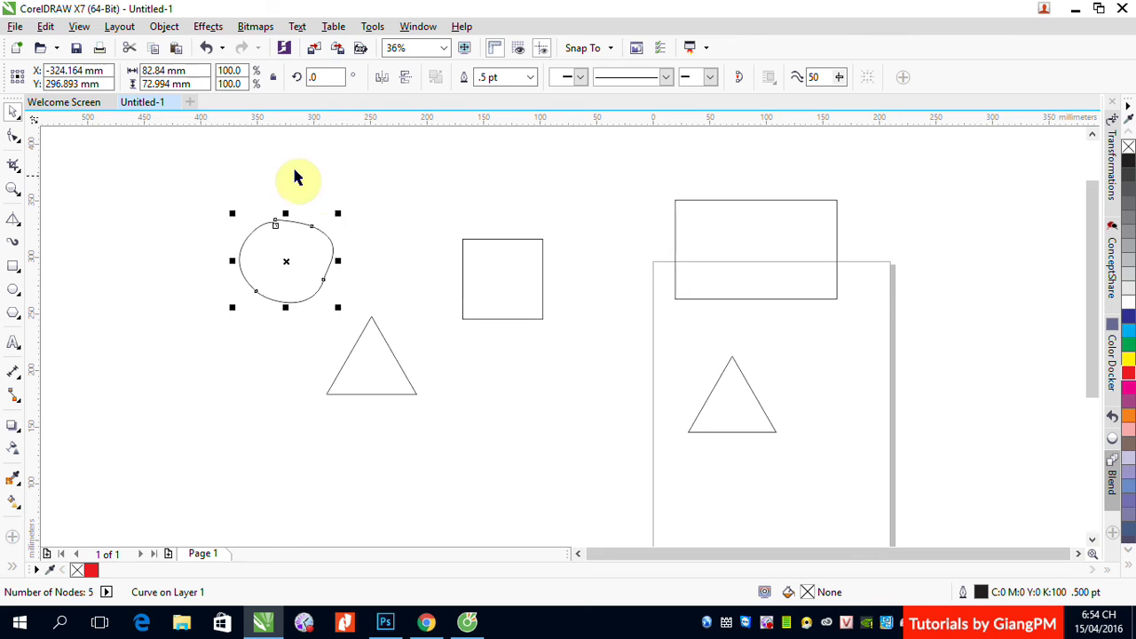
pyautogui.moveTo(207, 149); pyautogui.dragTo(875, 475)
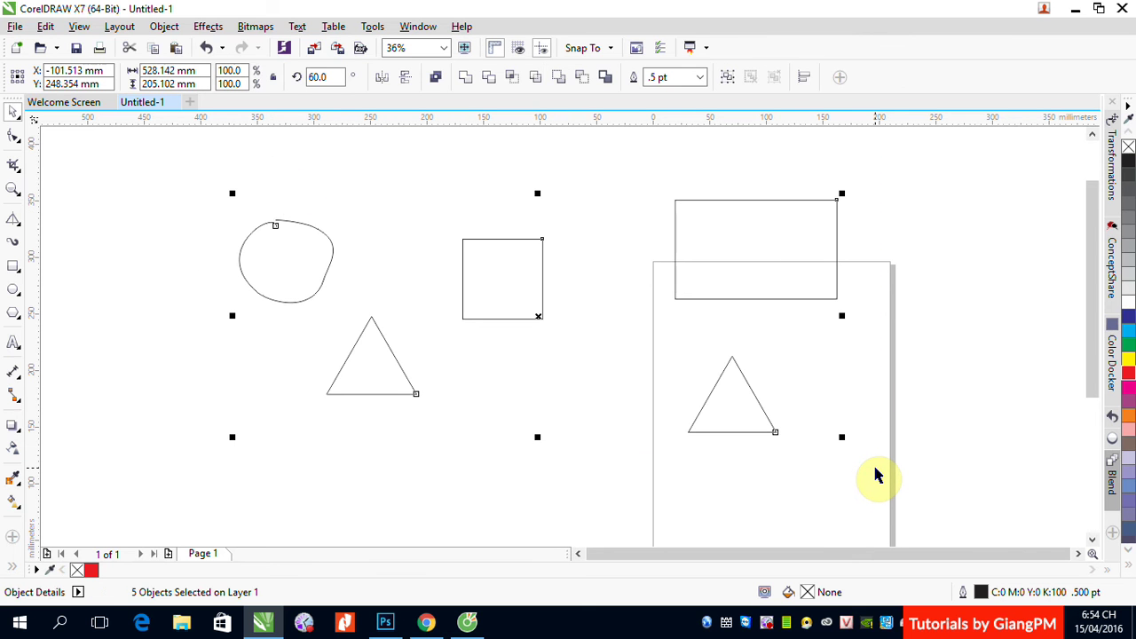
pyautogui.press('Delete')
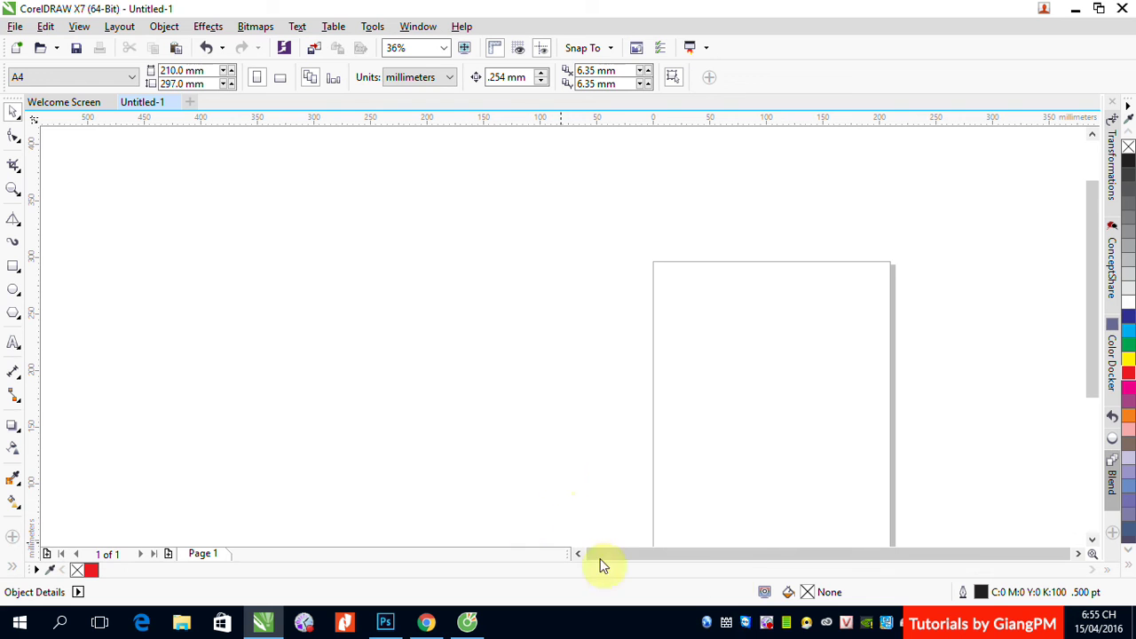
pyautogui.rightClick(768, 625)
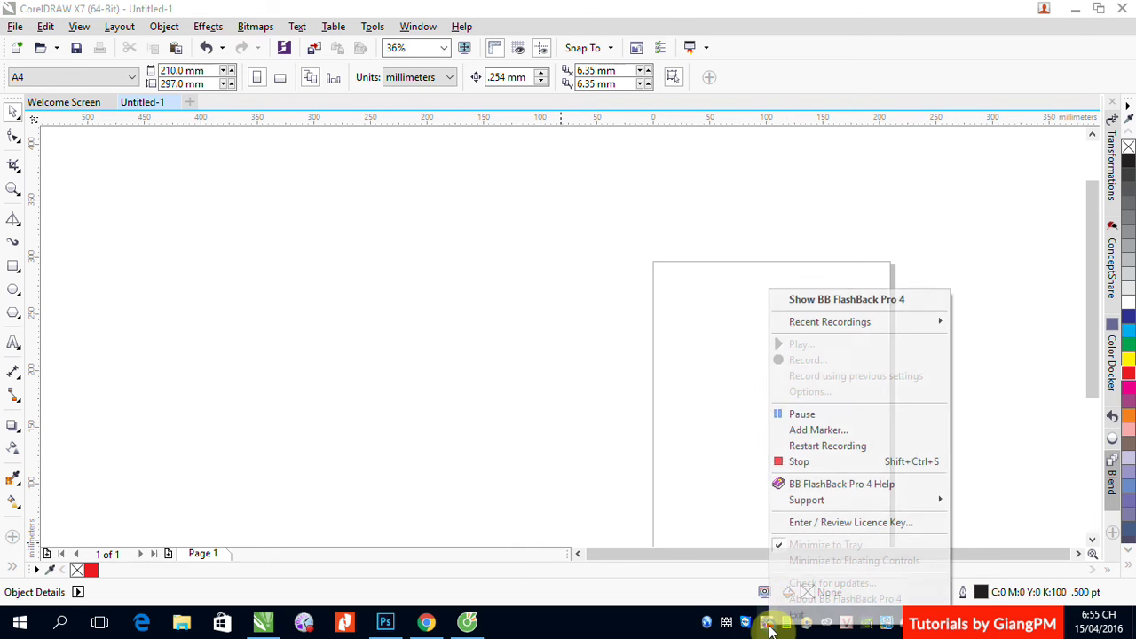
pyautogui.click(798, 415)
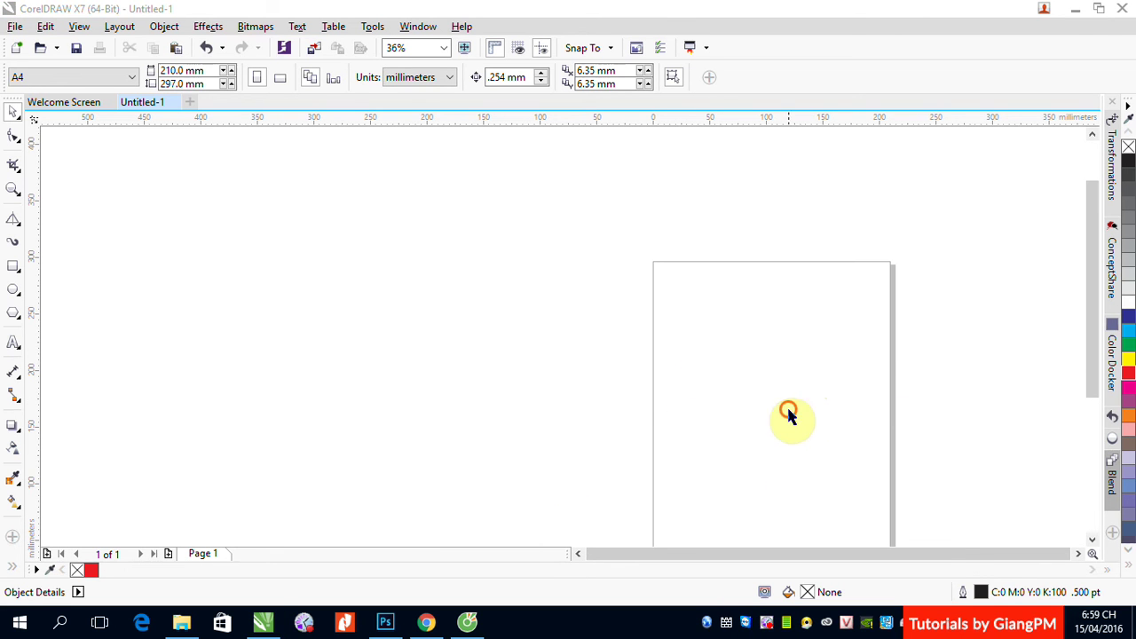
pyautogui.moveTo(787, 414); pyautogui.dragTo(815, 417)
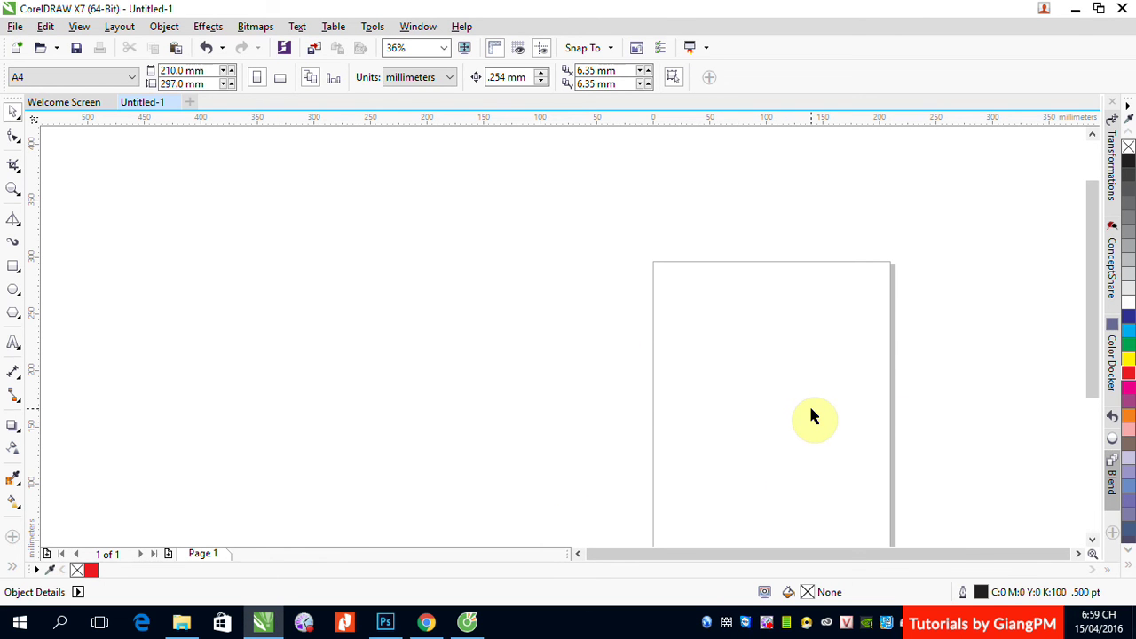
# Start importing a file and browse on Data (E:) through 003_PR, 003_ITPlus, Resource and Corel to the COREL_DRAW folder.
pyautogui.hotkey('shift', 'F4')
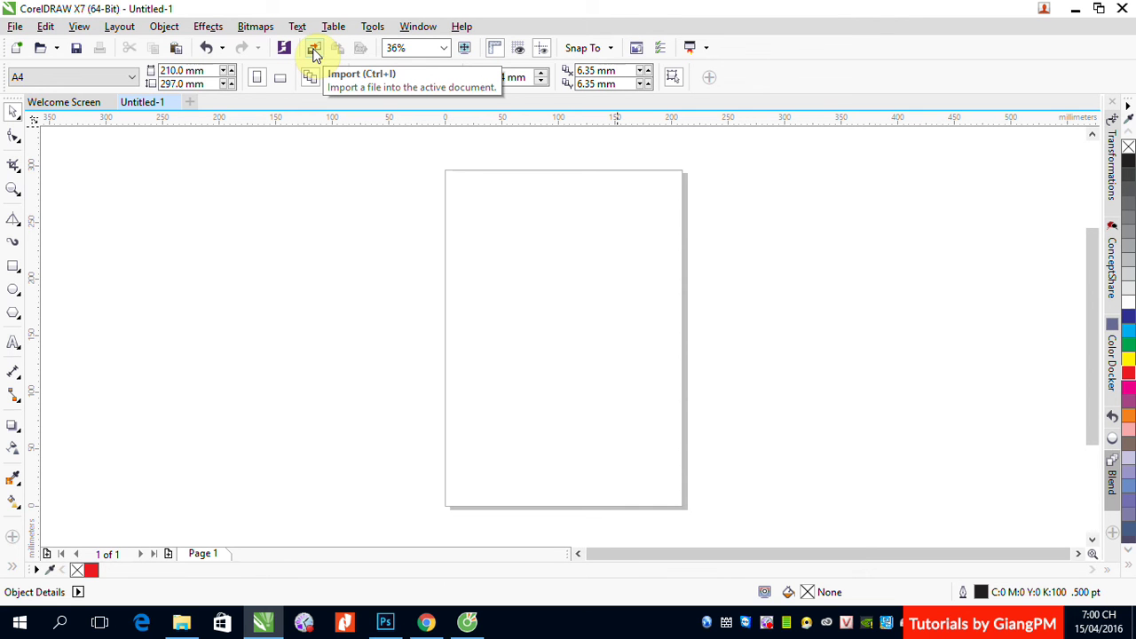
pyautogui.click(17, 26)
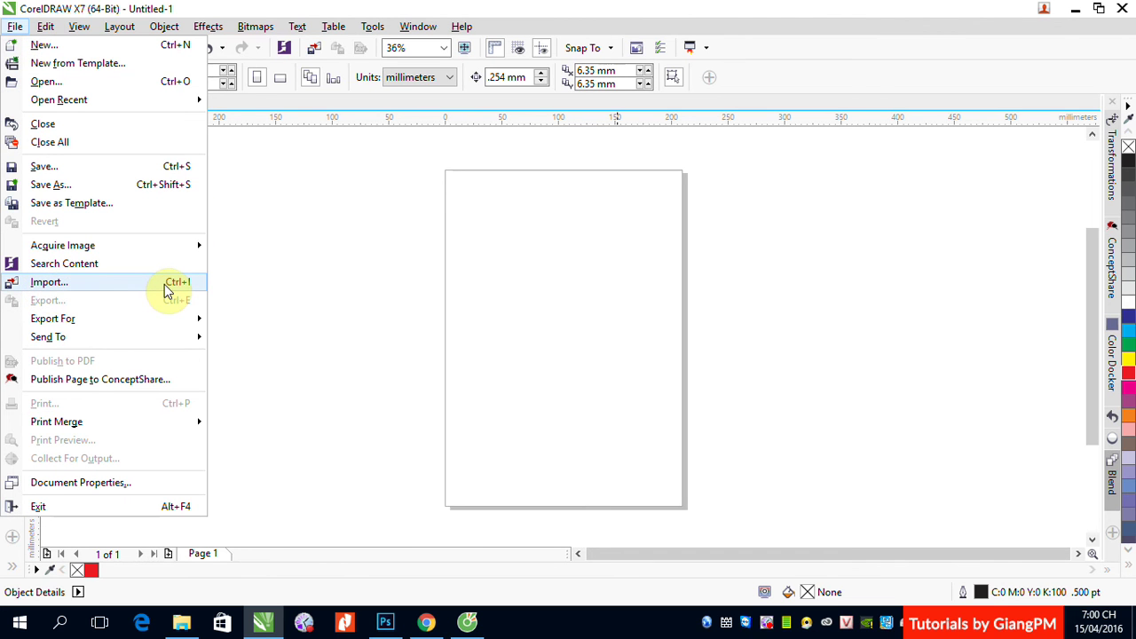
pyautogui.click(577, 13)
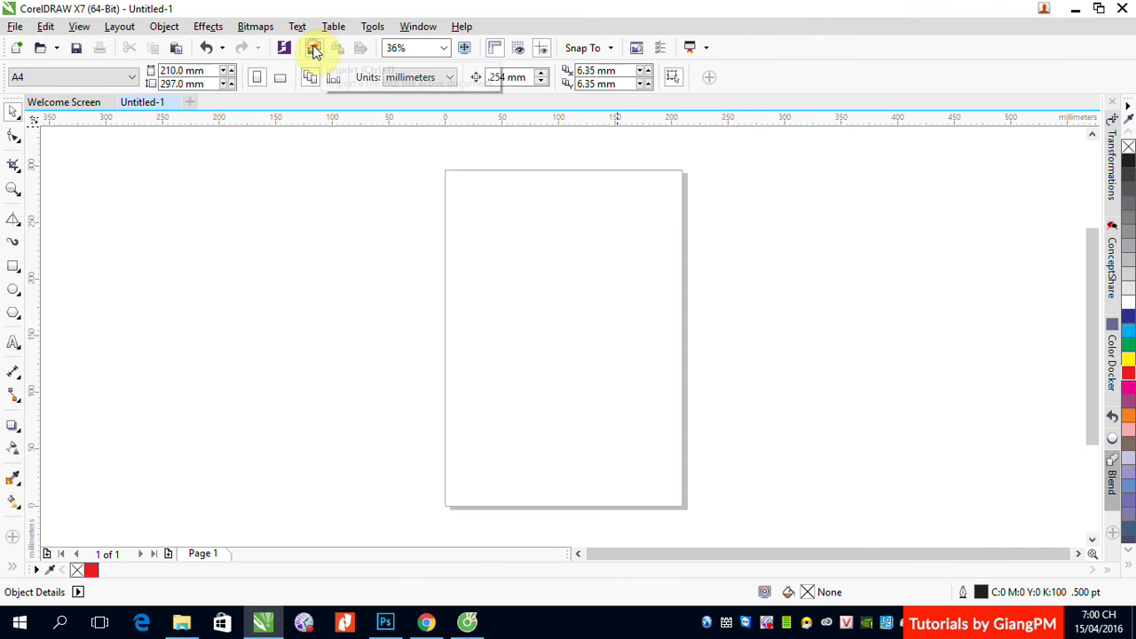
pyautogui.click(314, 50)
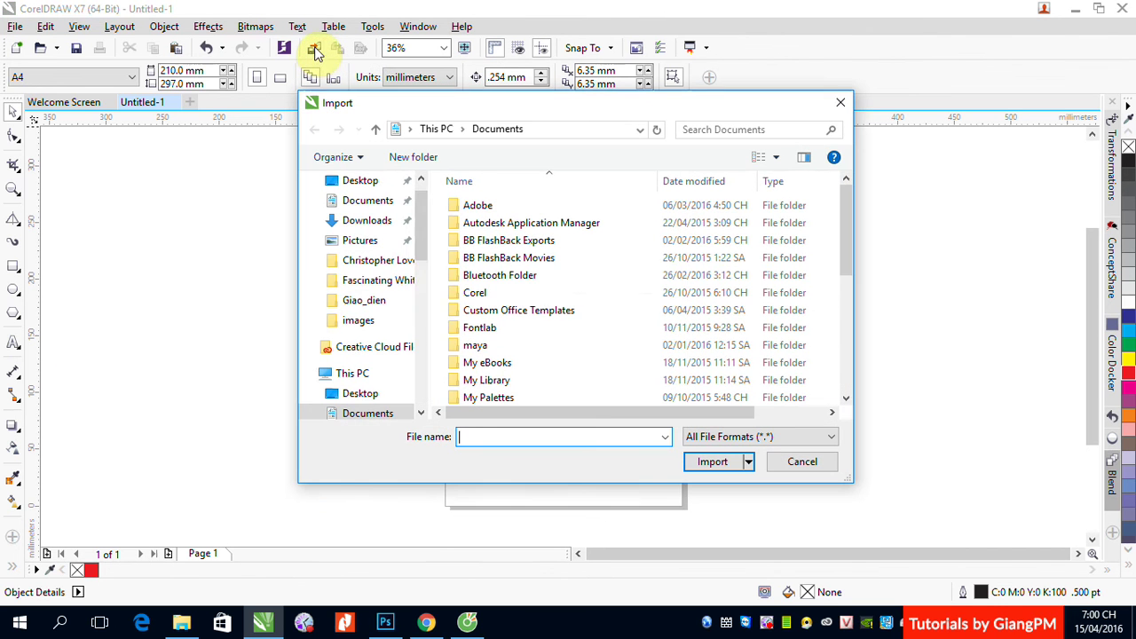
pyautogui.moveTo(424, 228); pyautogui.dragTo(426, 387)
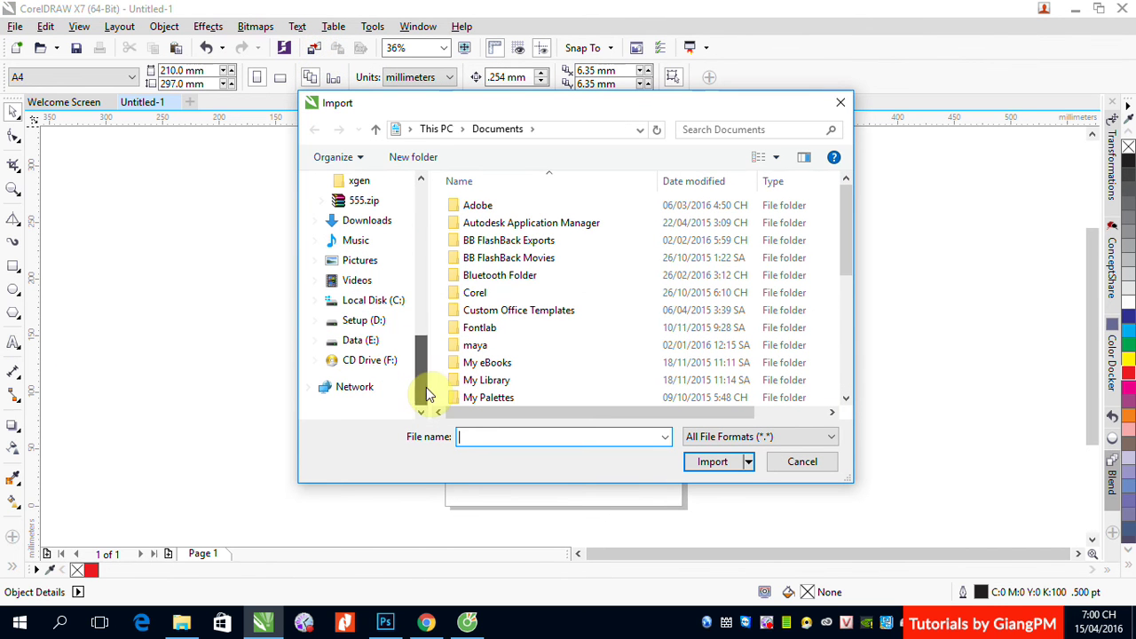
pyautogui.click(354, 341)
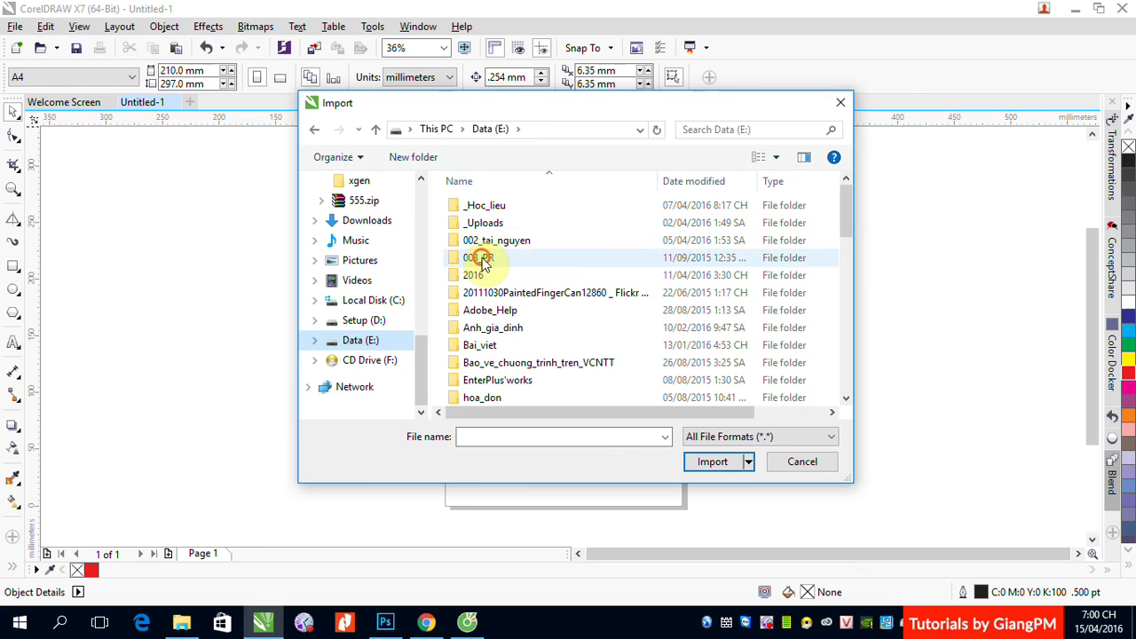
pyautogui.doubleClick(480, 257)
pyautogui.doubleClick(480, 224)
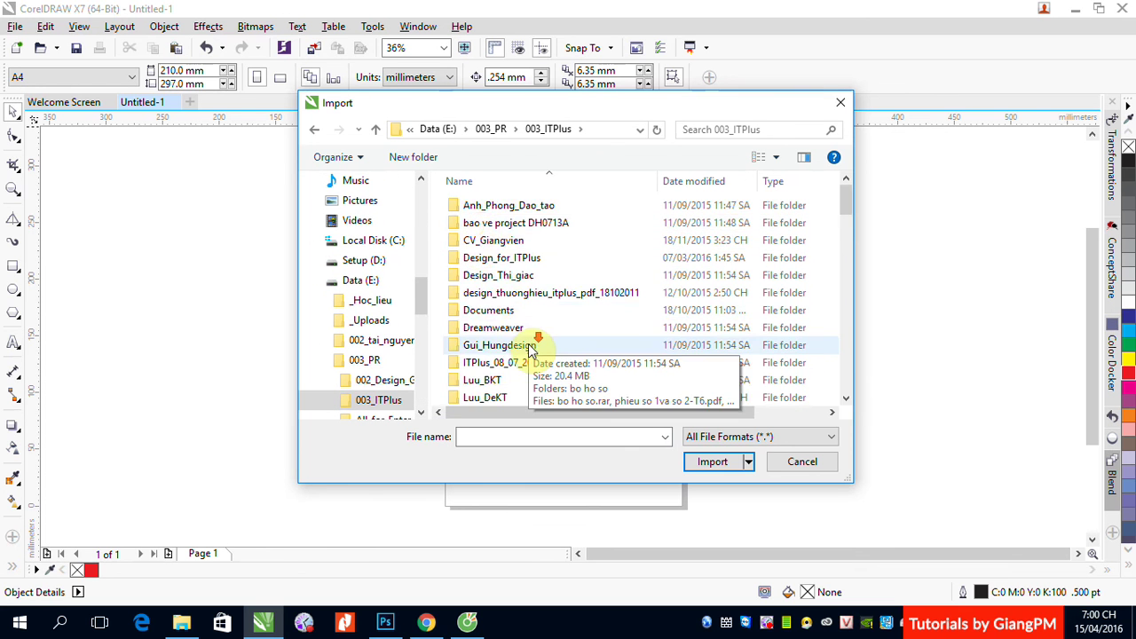
pyautogui.scroll(-4, 522, 348)
pyautogui.doubleClick(481, 309)
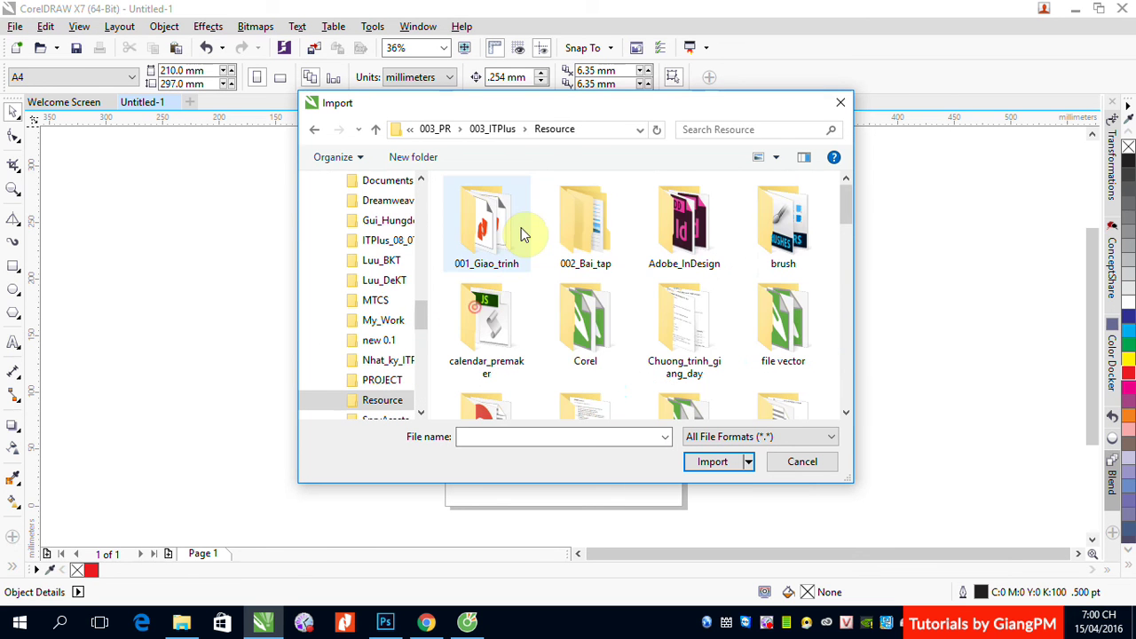
pyautogui.doubleClick(590, 321)
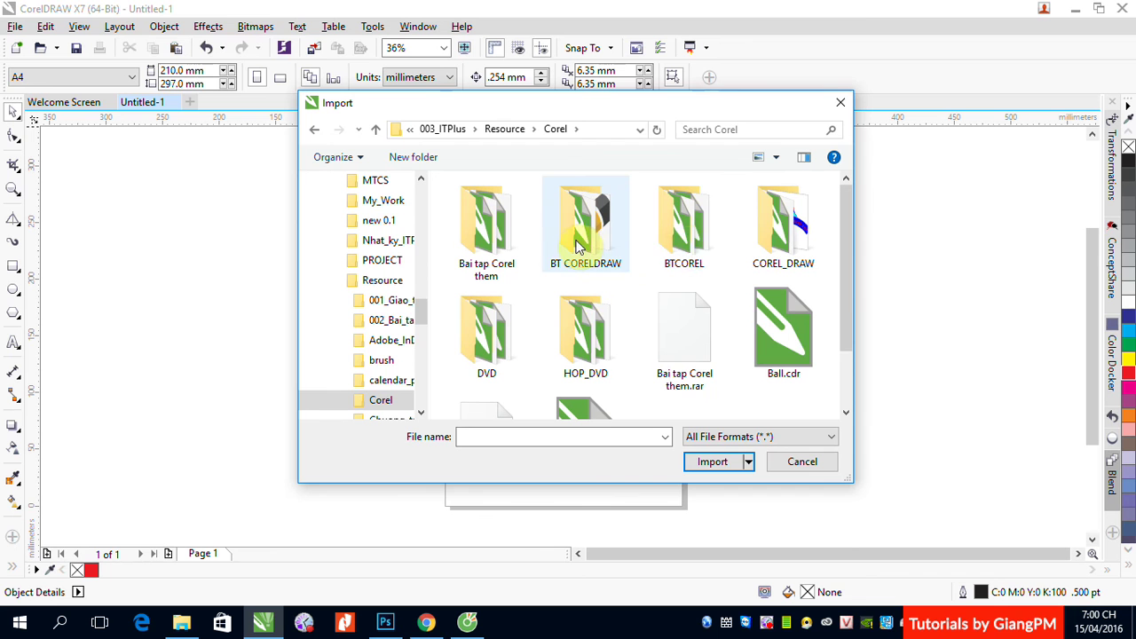
pyautogui.doubleClick(764, 249)
pyautogui.doubleClick(581, 252)
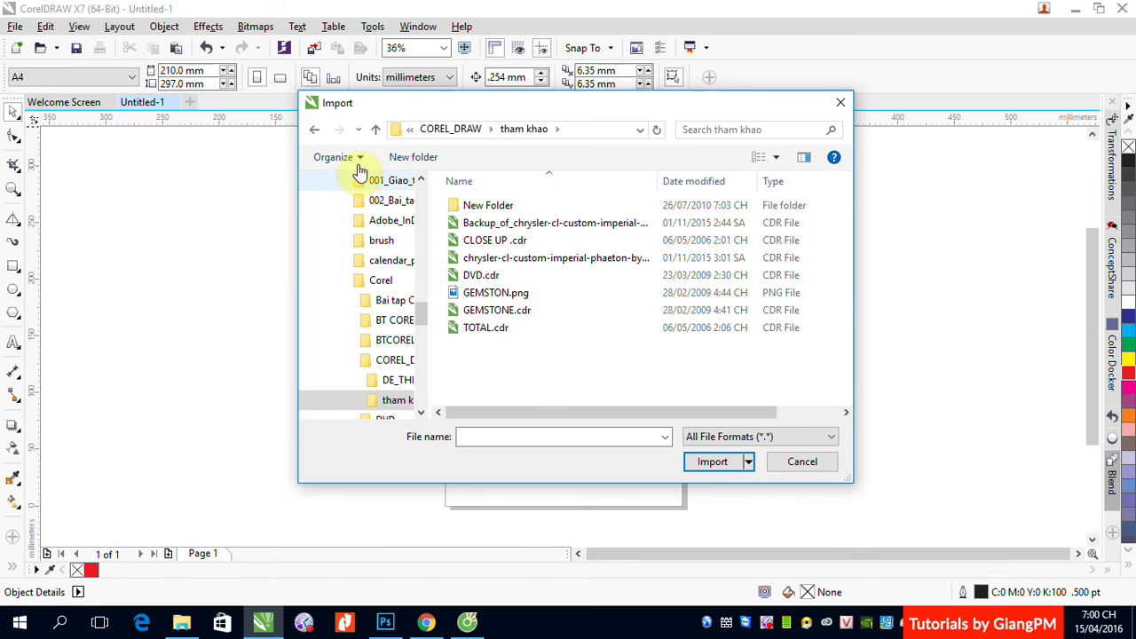
pyautogui.click(314, 129)
# Import 01.jpg at its original size overlapping the page's left edge, and delete the placed image.
pyautogui.click(691, 227)
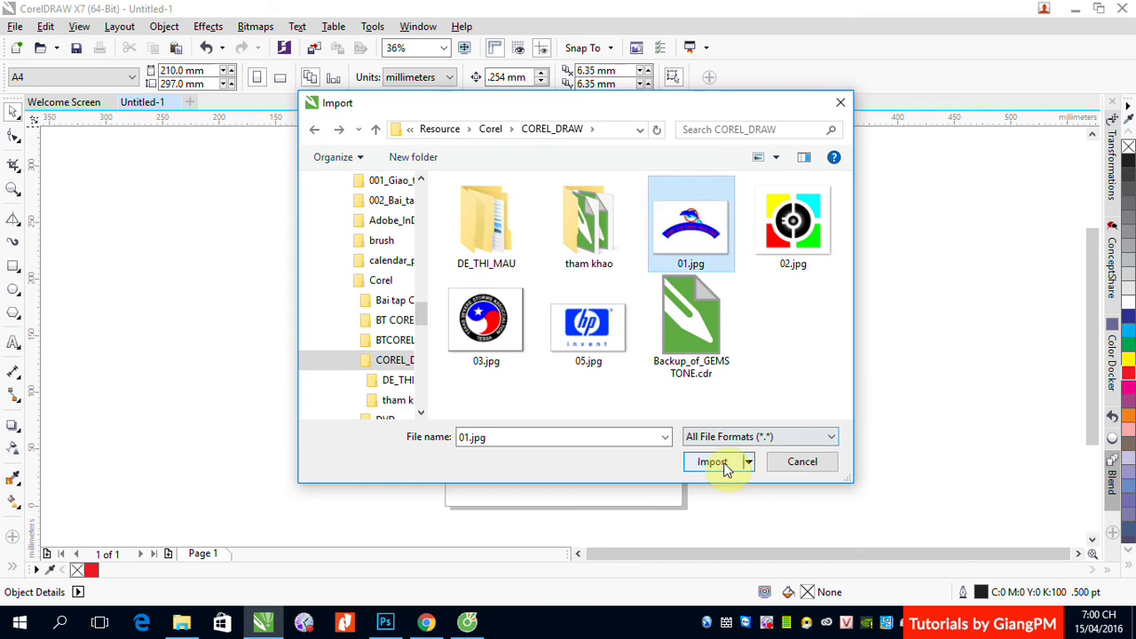
pyautogui.click(719, 462)
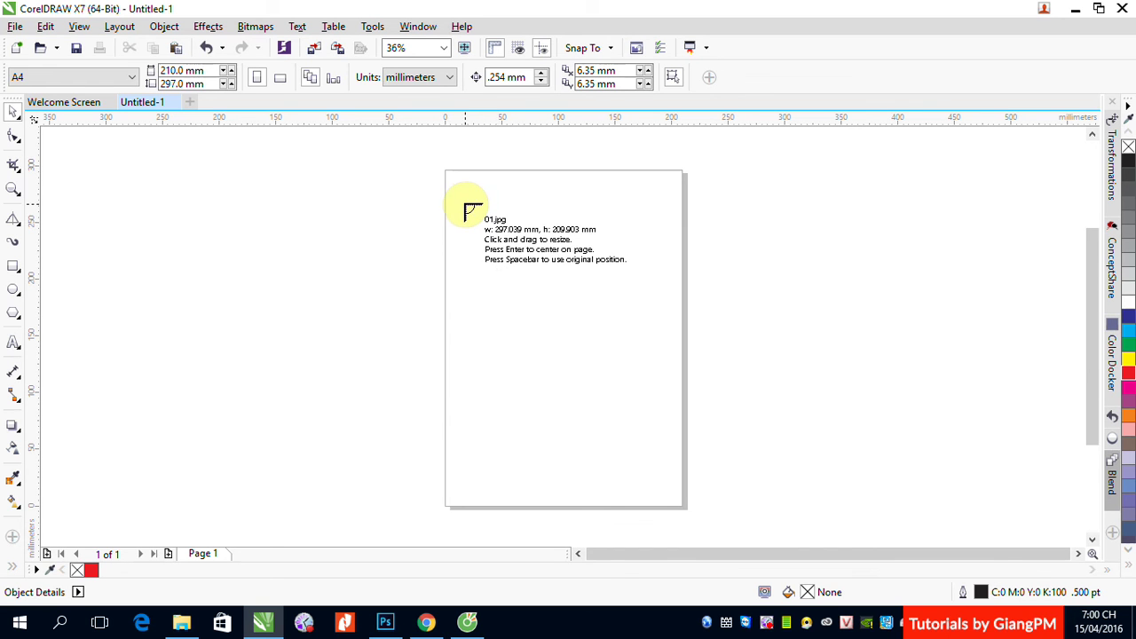
pyautogui.click(362, 219)
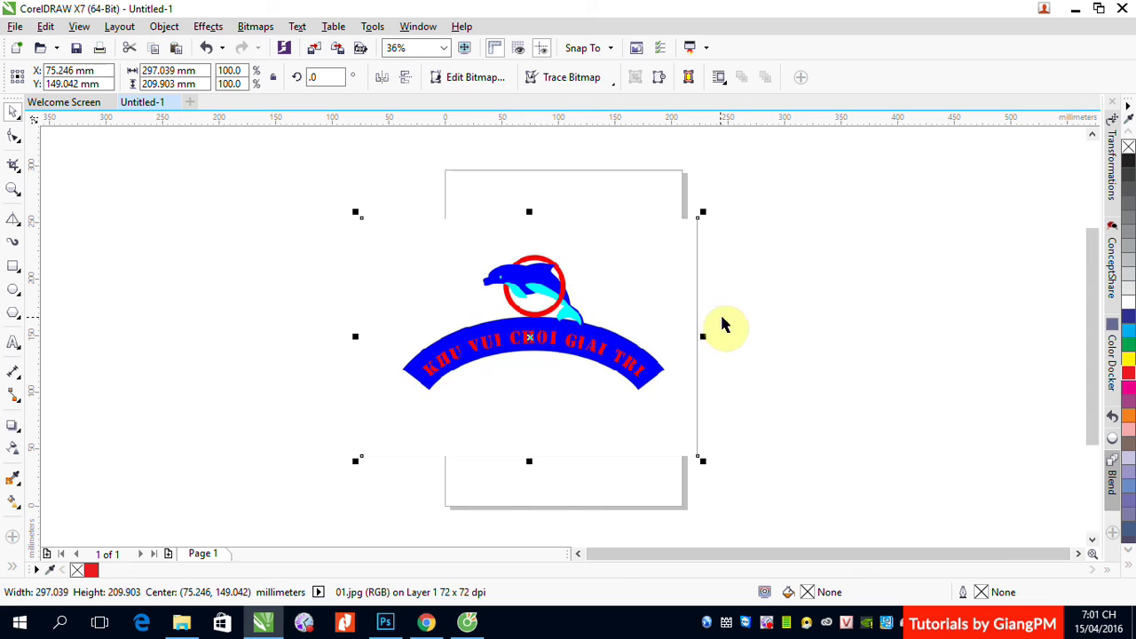
pyautogui.moveTo(637, 306); pyautogui.dragTo(551, 317)
pyautogui.press('Delete')
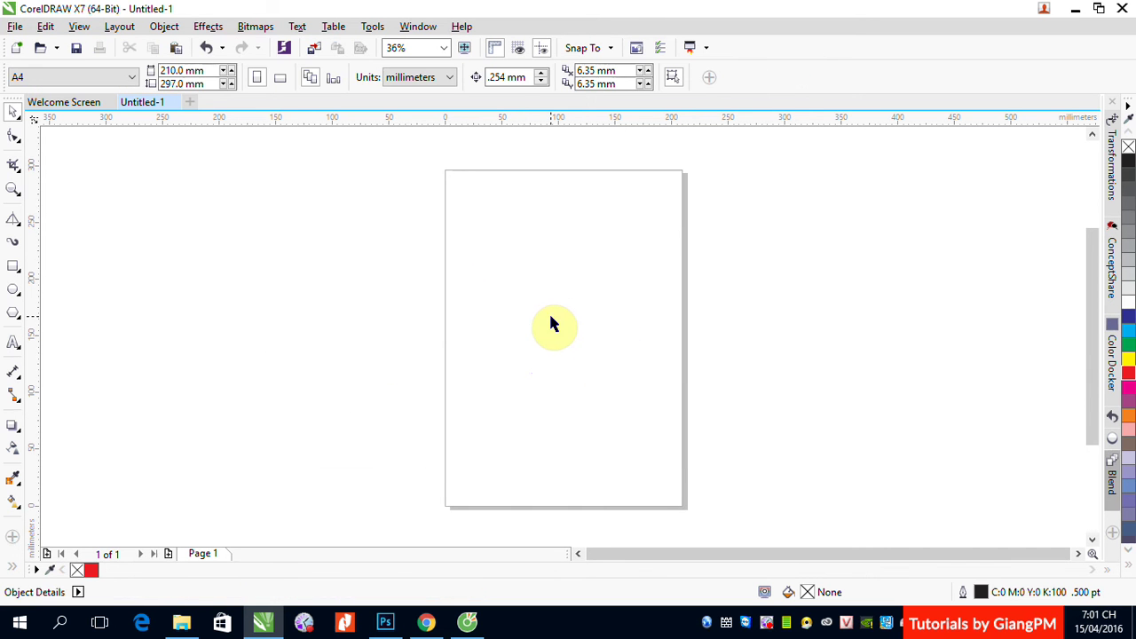
# Import 01.jpg into the upper half of the page, sized to about 191 by 135 mm.
pyautogui.click(315, 48)
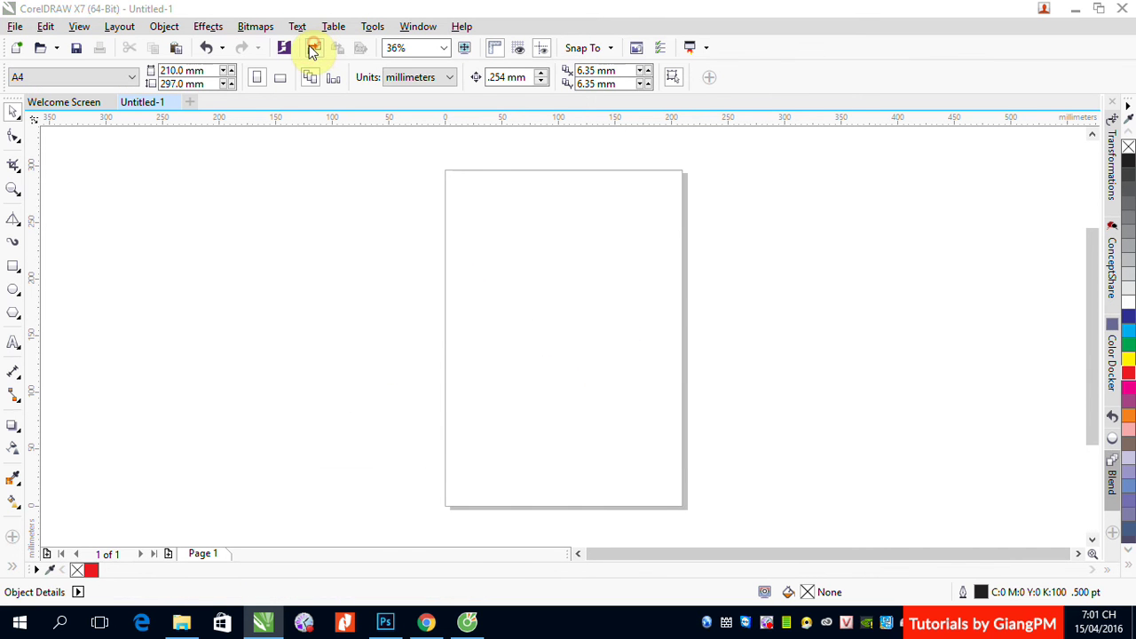
pyautogui.click(685, 232)
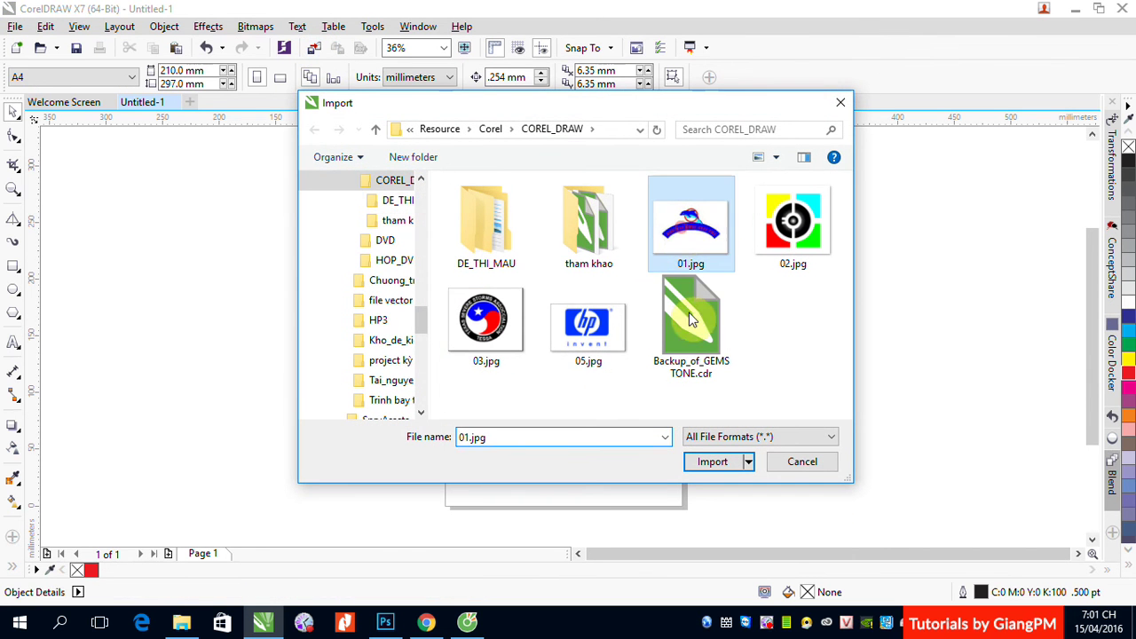
pyautogui.click(716, 461)
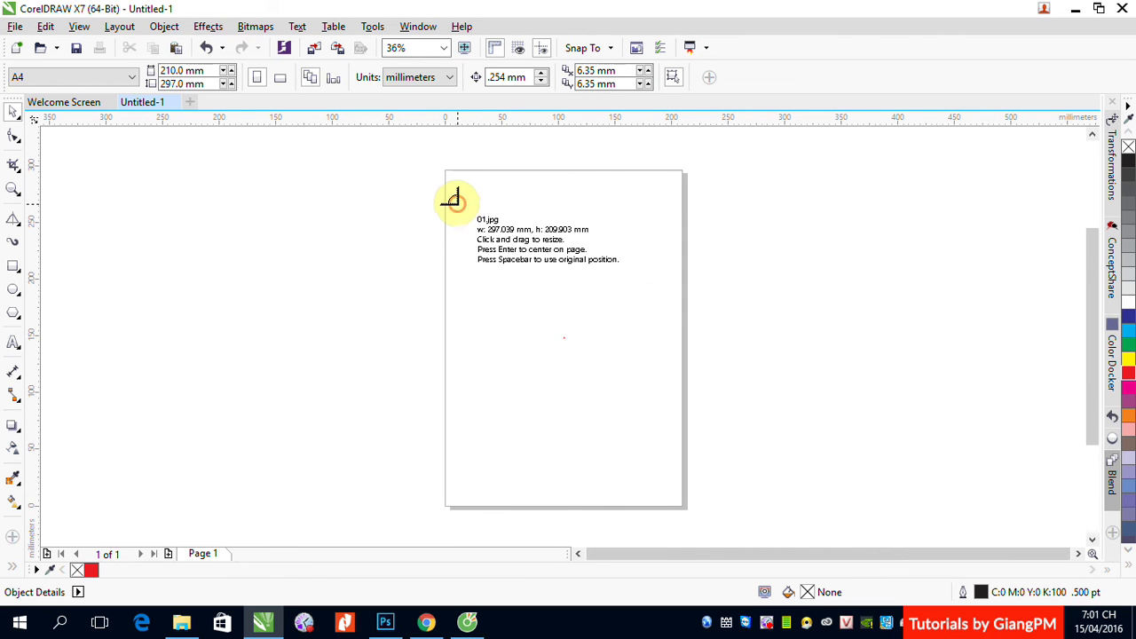
pyautogui.moveTo(458, 204); pyautogui.dragTo(666, 377)
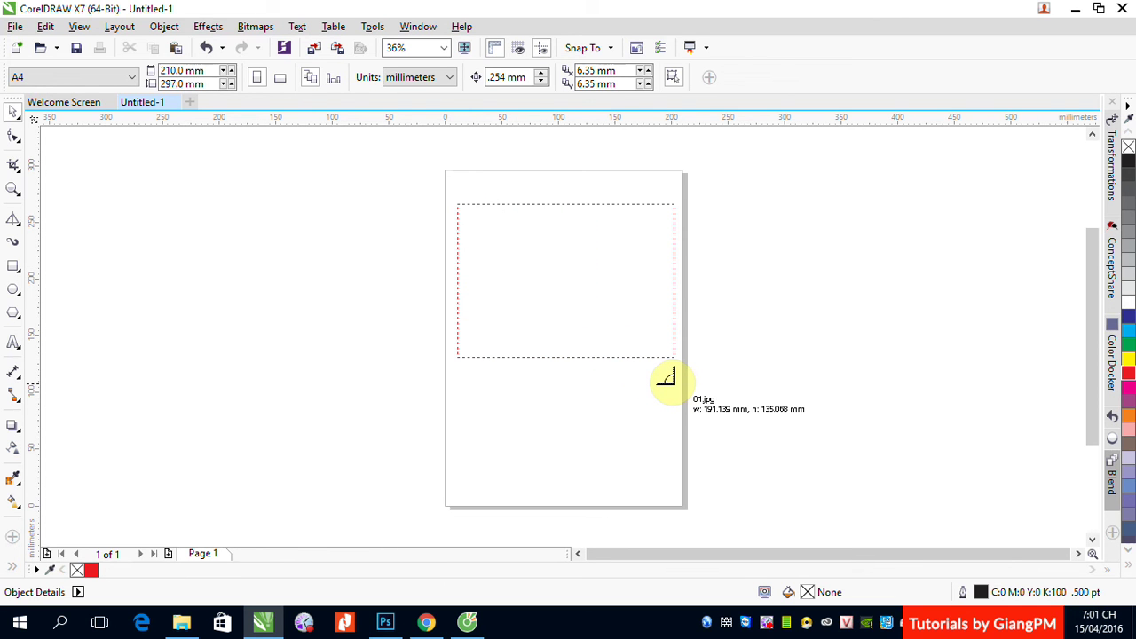
pyautogui.moveTo(666, 377); pyautogui.dragTo(668, 379)
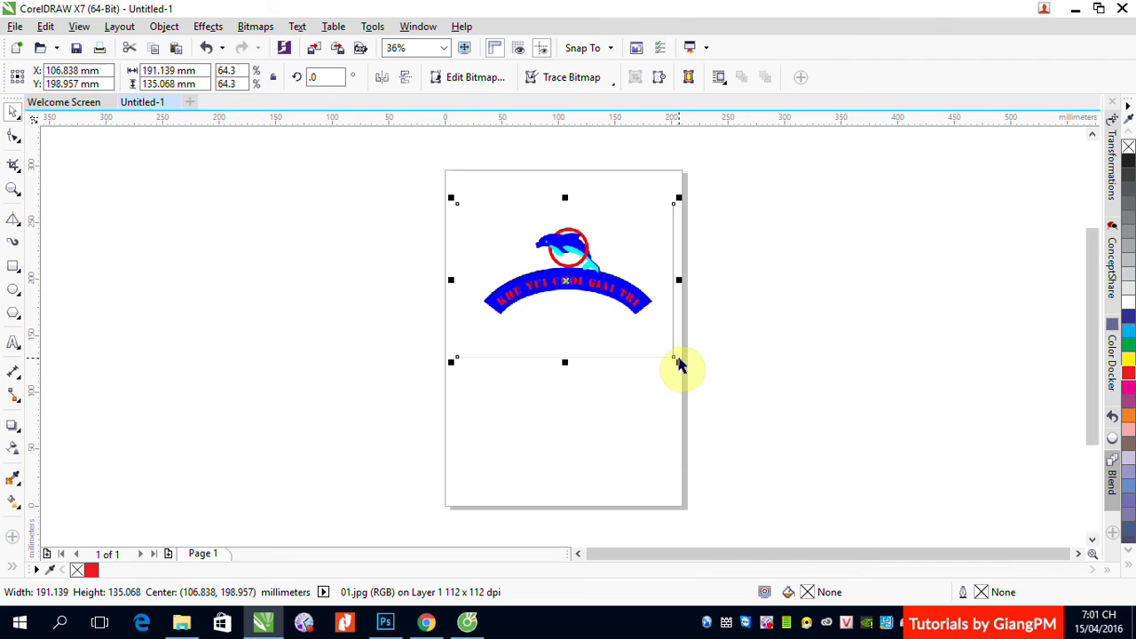
# Try enlarging the placed image from its corner to about 379 by 268 mm, and undo the resize.
pyautogui.moveTo(678, 362); pyautogui.dragTo(858, 509)
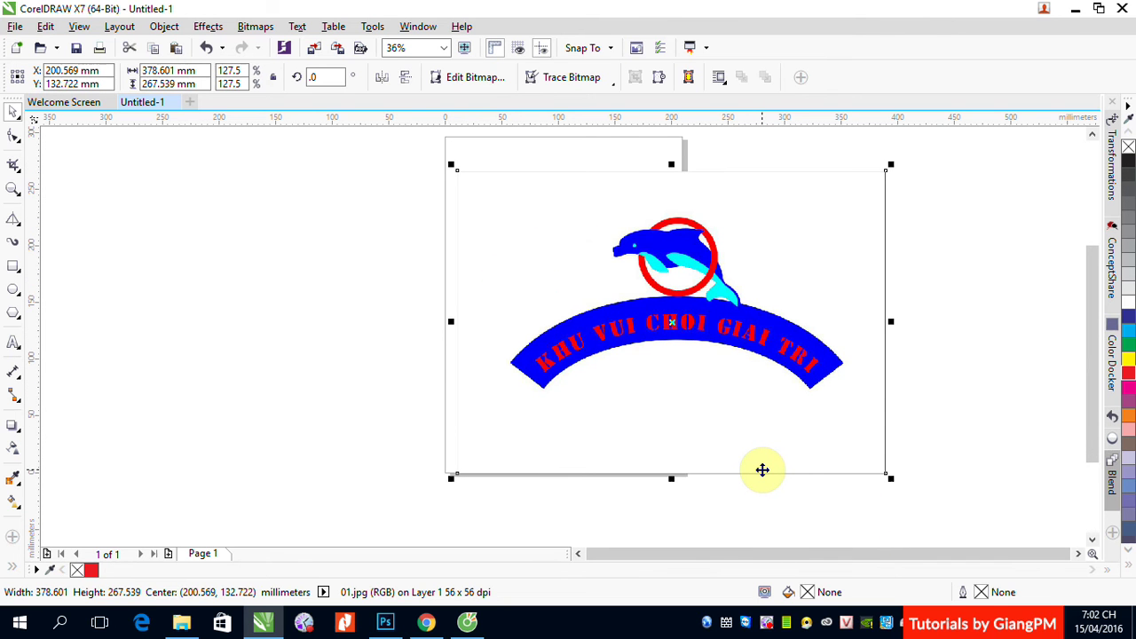
pyautogui.hotkey('ctrl', 'z')
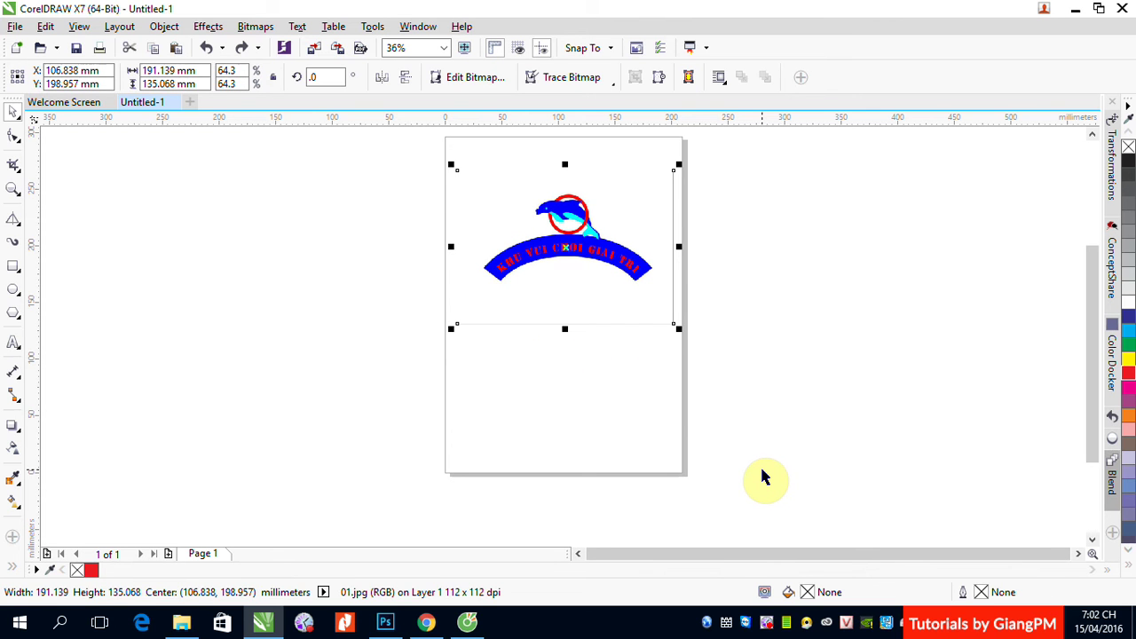
pyautogui.press('z')
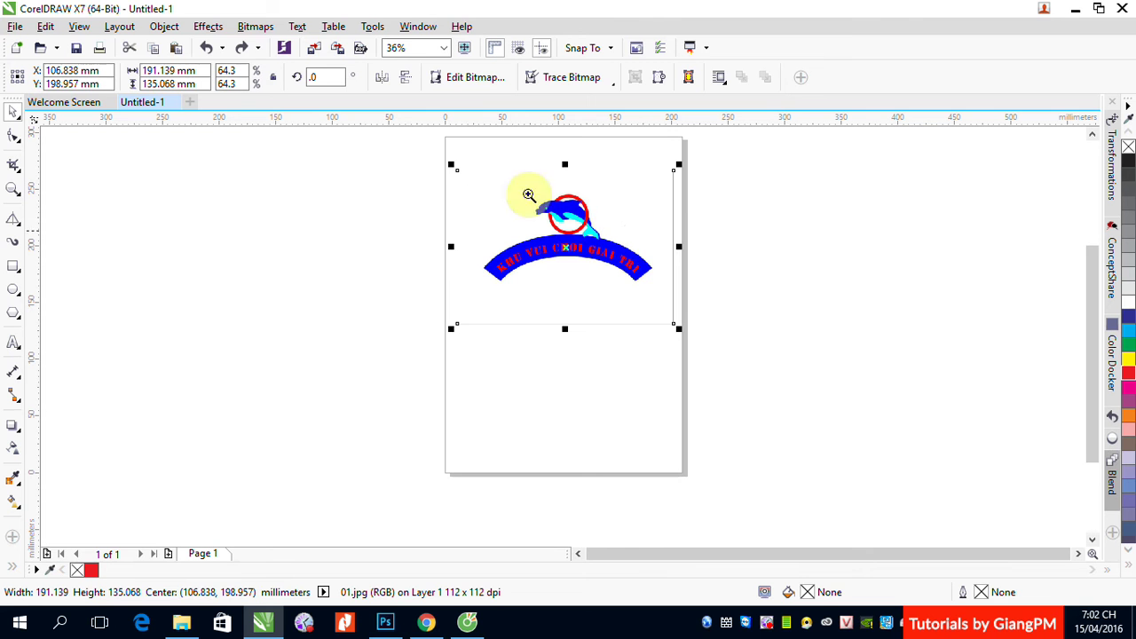
pyautogui.moveTo(457, 164); pyautogui.dragTo(675, 322)
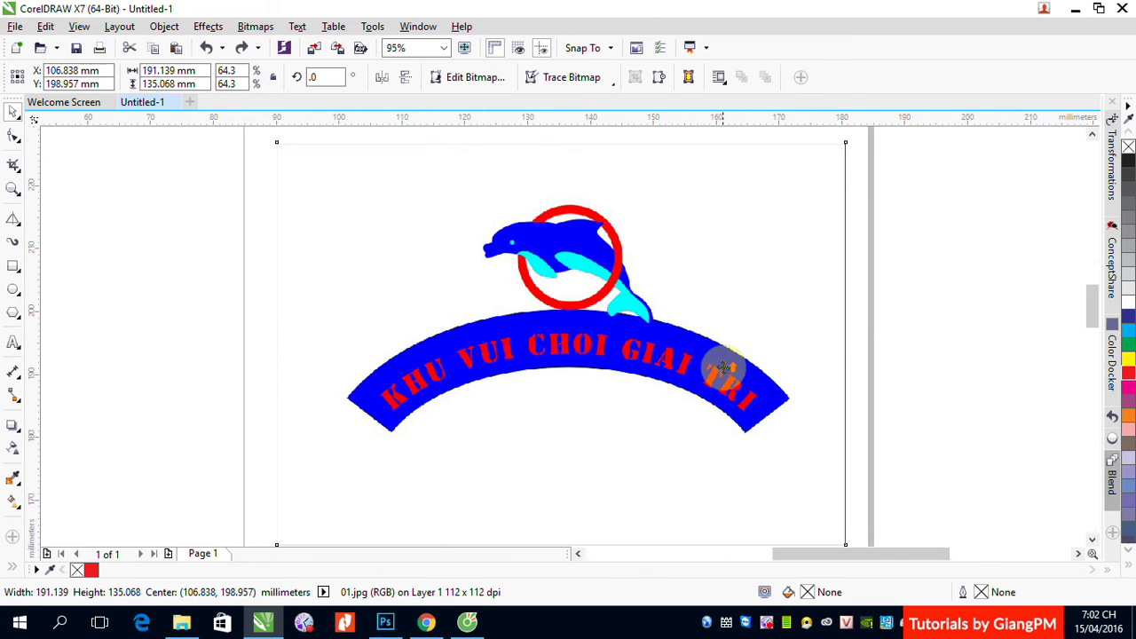
pyautogui.scroll(10, 724, 367)
pyautogui.scroll(-10, 724, 368)
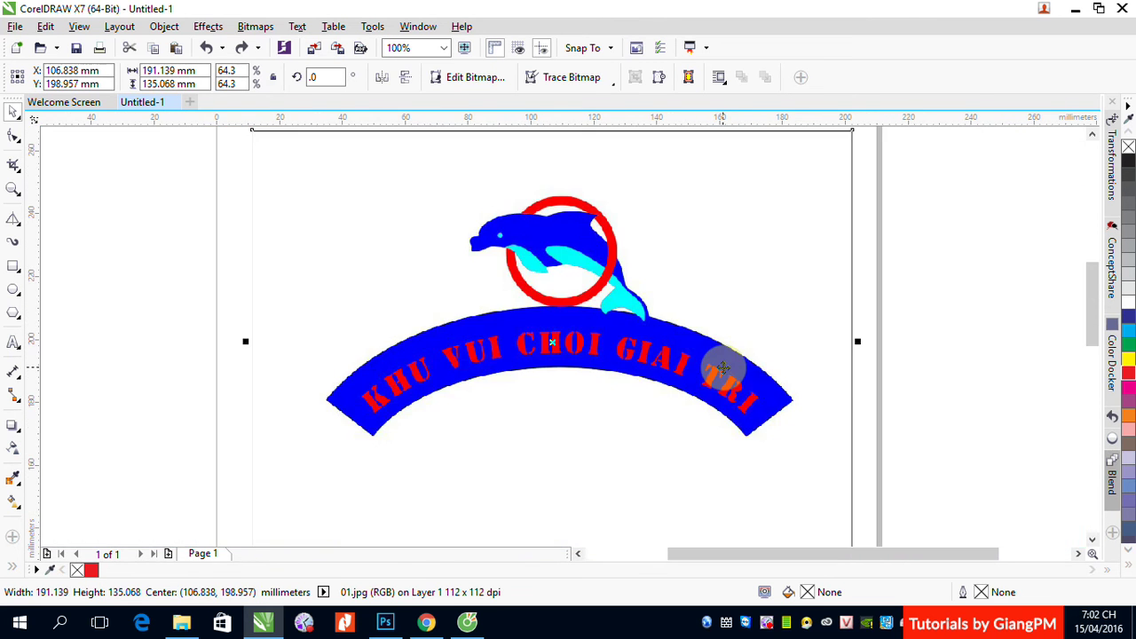
pyautogui.scroll(-4, 724, 368)
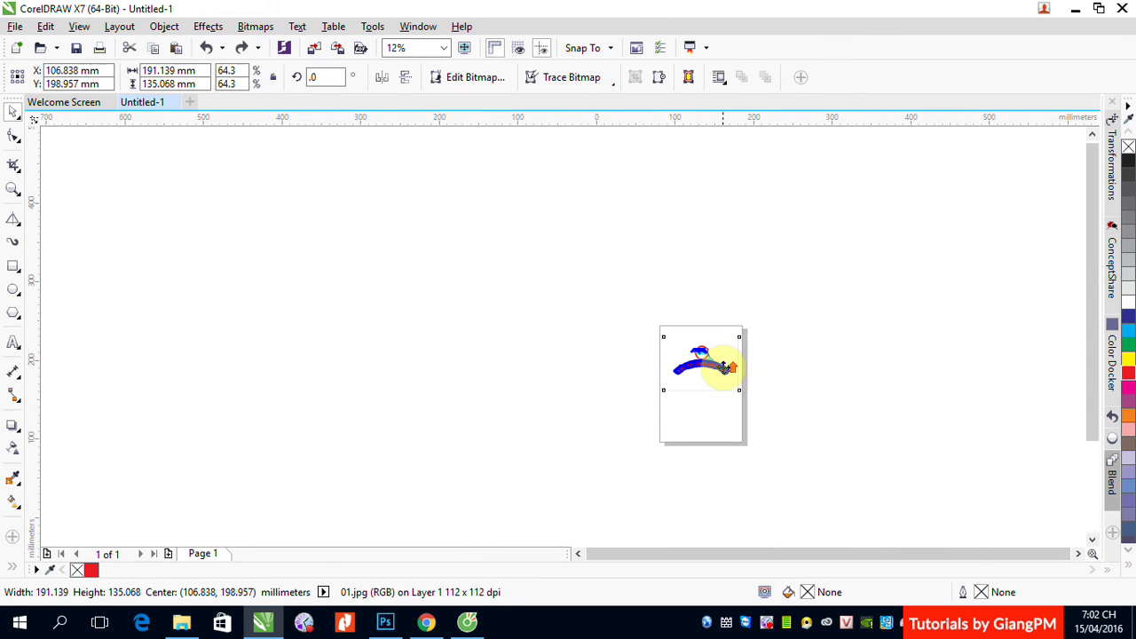
# Lock the imported 01.jpg image on the page and check that it can no longer be selected normally.
pyautogui.scroll(8, 723, 368)
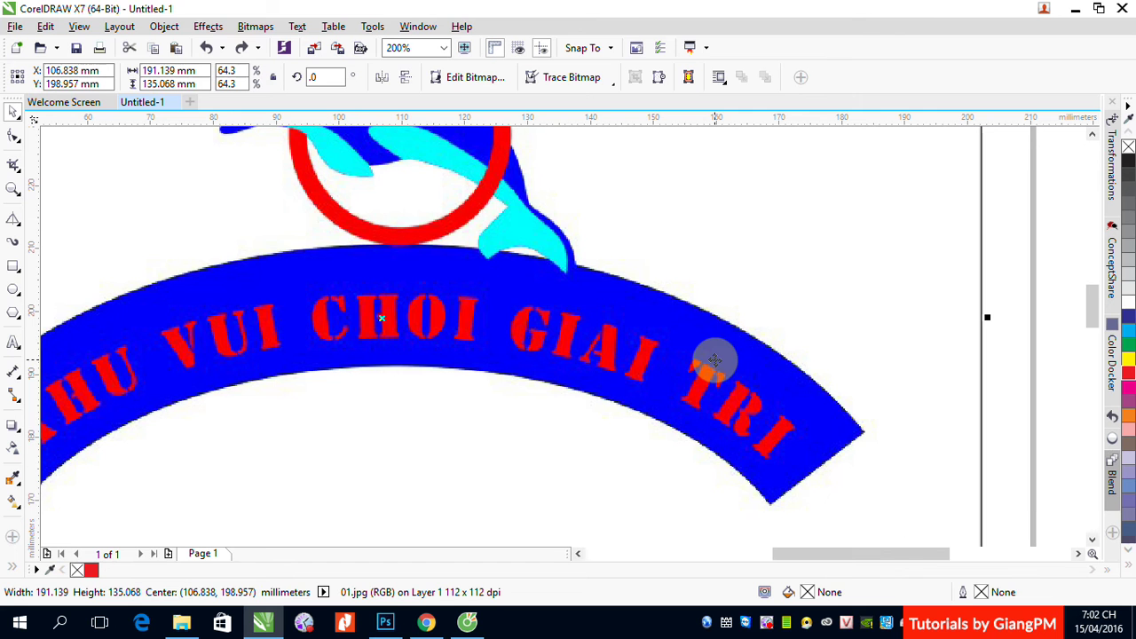
pyautogui.scroll(3, 672, 378)
pyautogui.scroll(-5, 672, 378)
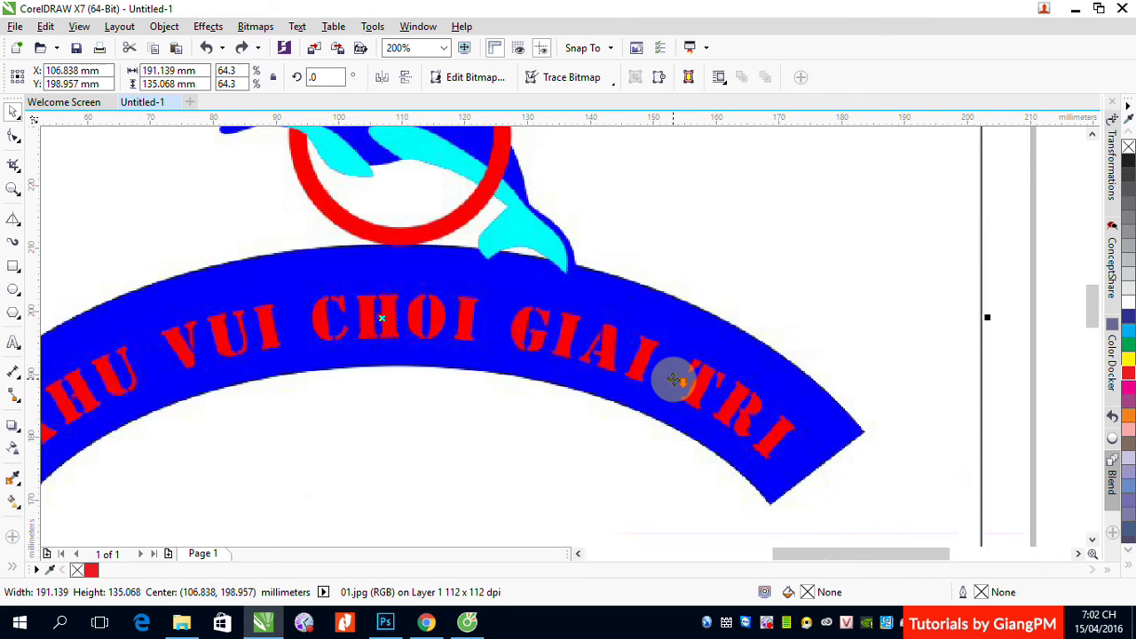
pyautogui.scroll(2, 661, 374)
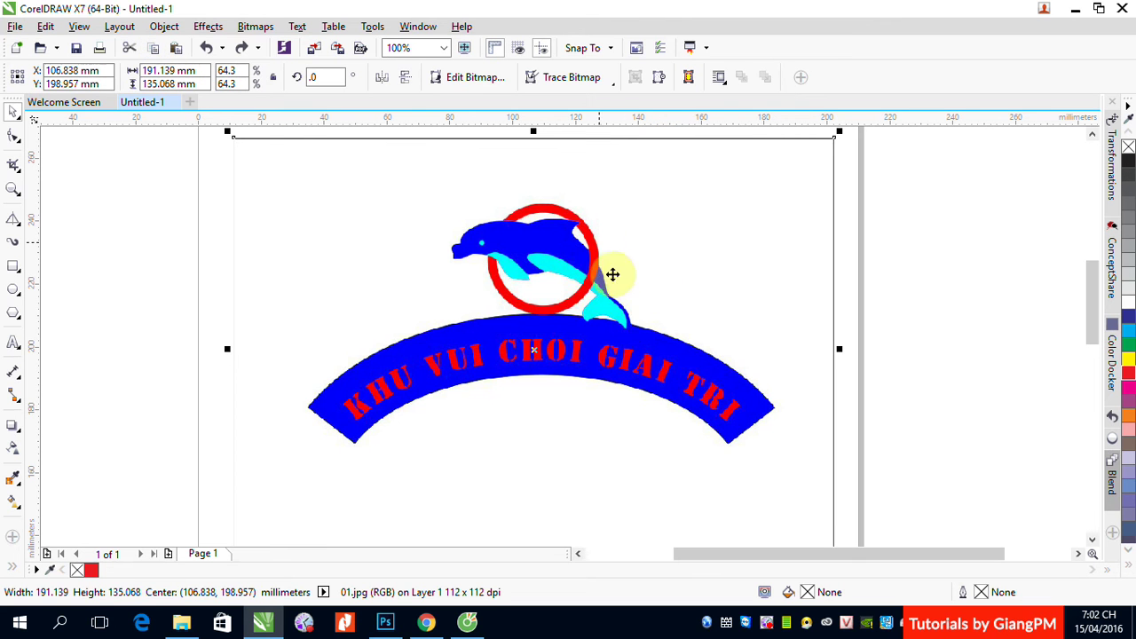
pyautogui.rightClick(680, 296)
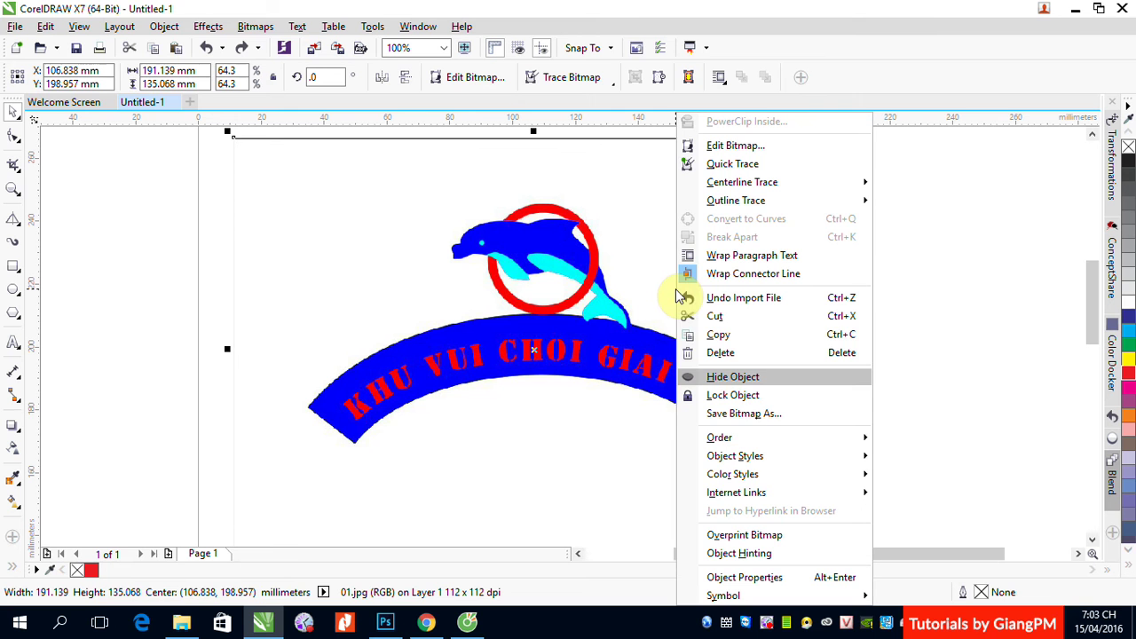
pyautogui.click(734, 399)
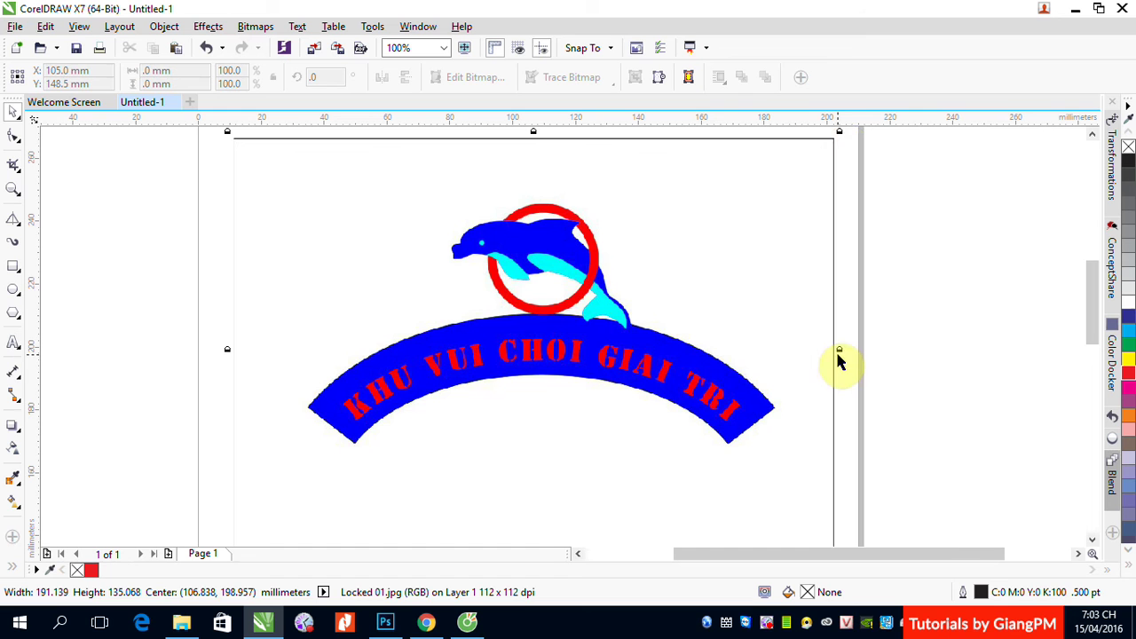
pyautogui.click(933, 353)
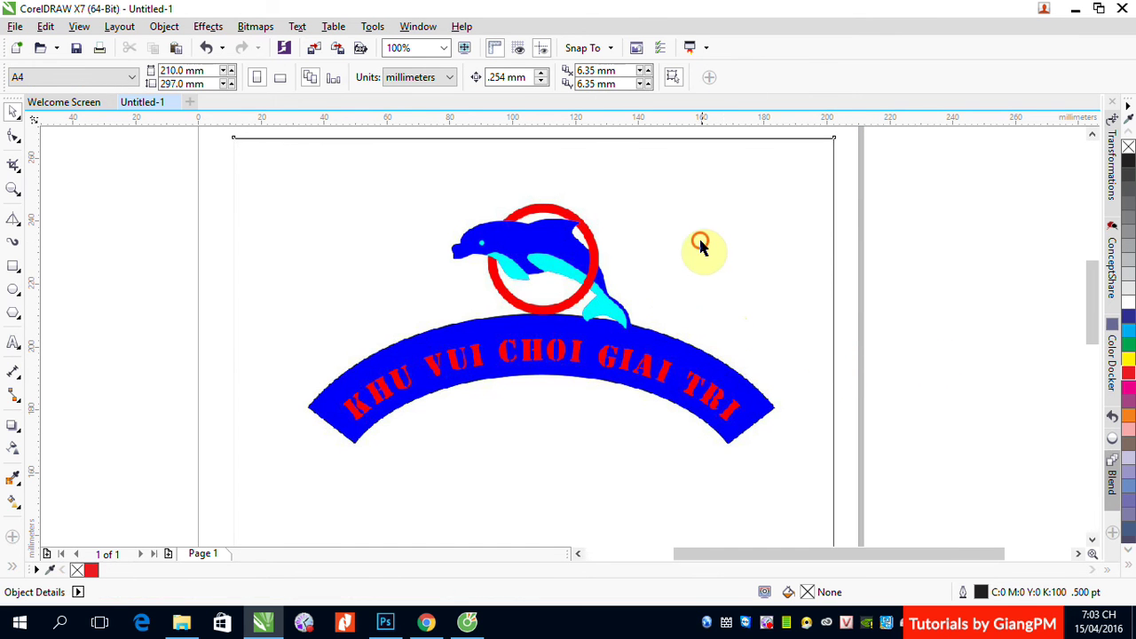
pyautogui.click(448, 275)
pyautogui.click(721, 285)
# Unlock the 01.jpg image and lock it in place again.
pyautogui.rightClick(702, 280)
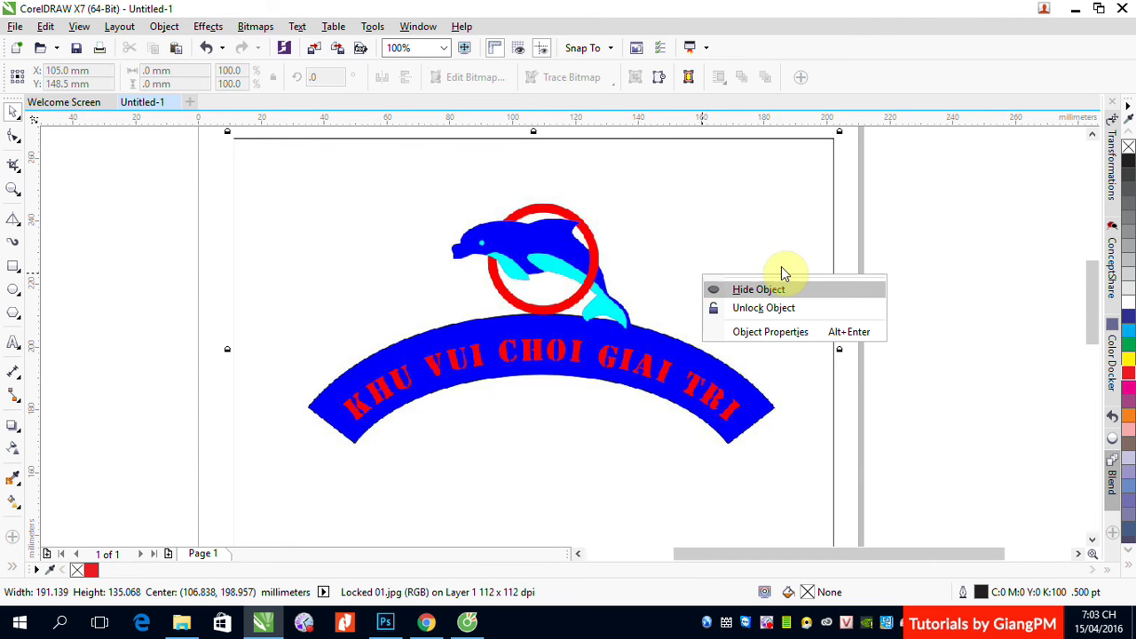
pyautogui.click(750, 311)
pyautogui.click(980, 312)
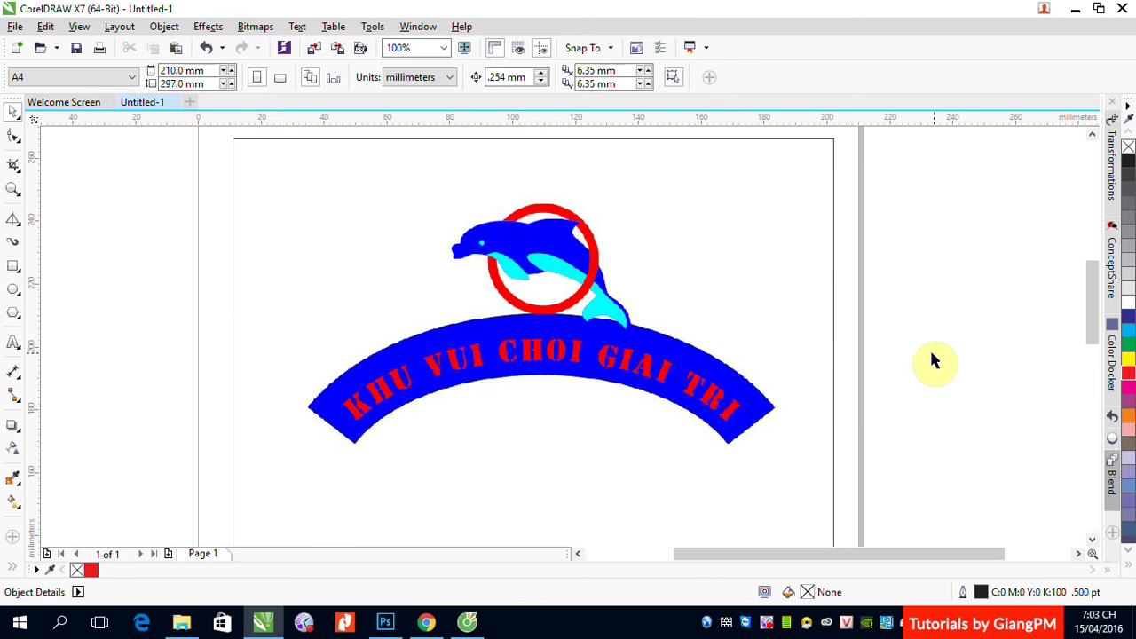
pyautogui.rightClick(681, 322)
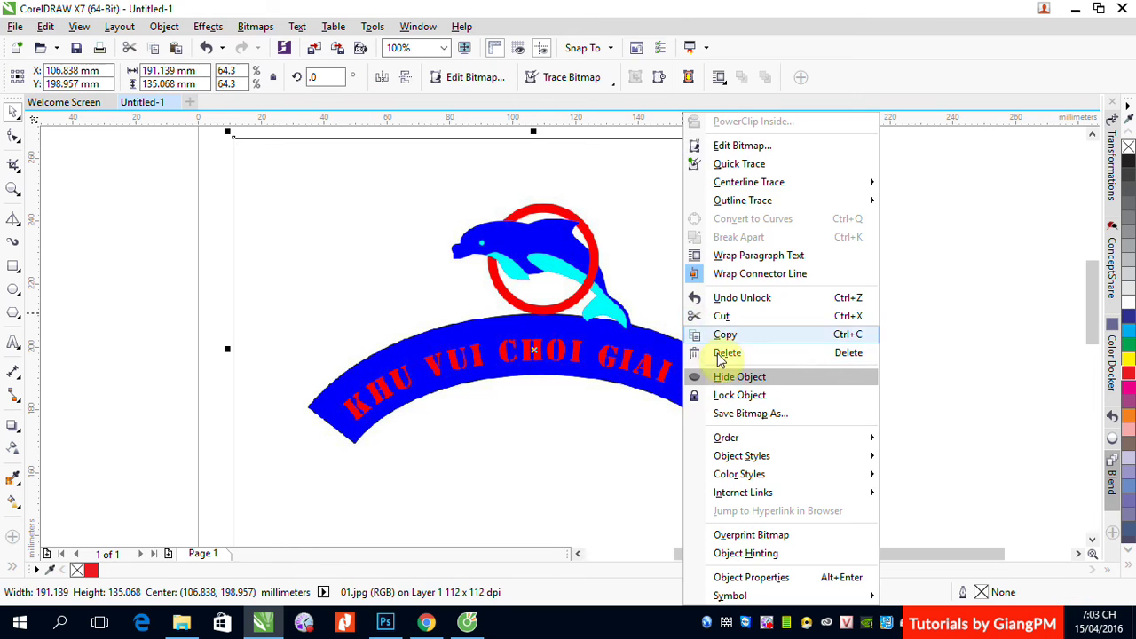
pyautogui.click(732, 396)
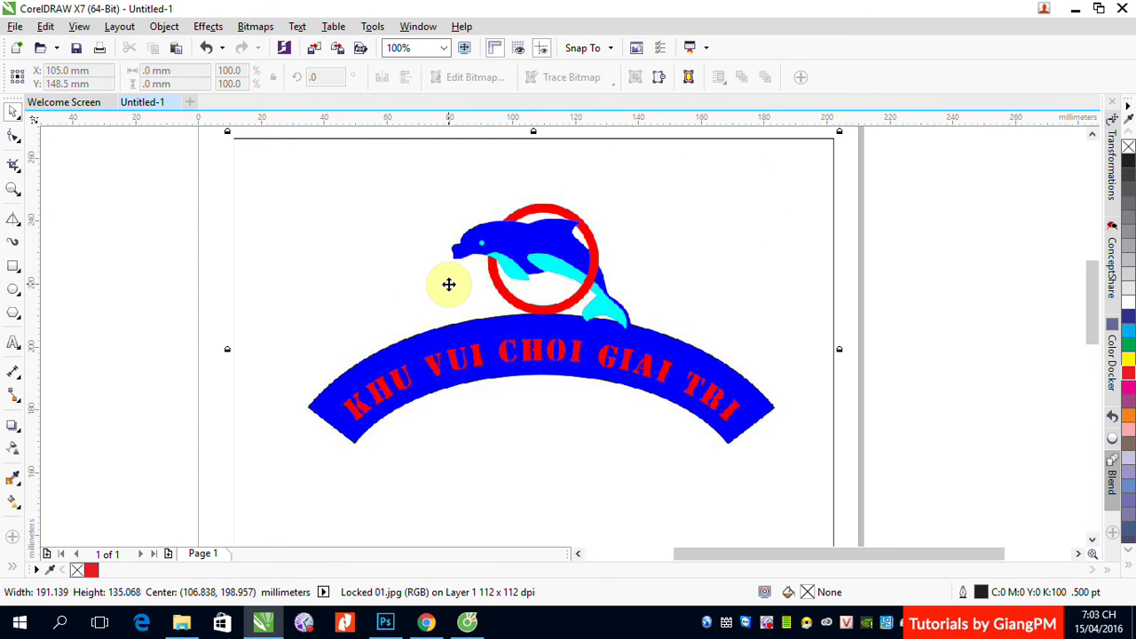
# Start a straight-segment Bézier outline at the dolphin's mouth, with nodes along the head and back to the base of the dorsal fin.
pyautogui.press('z')
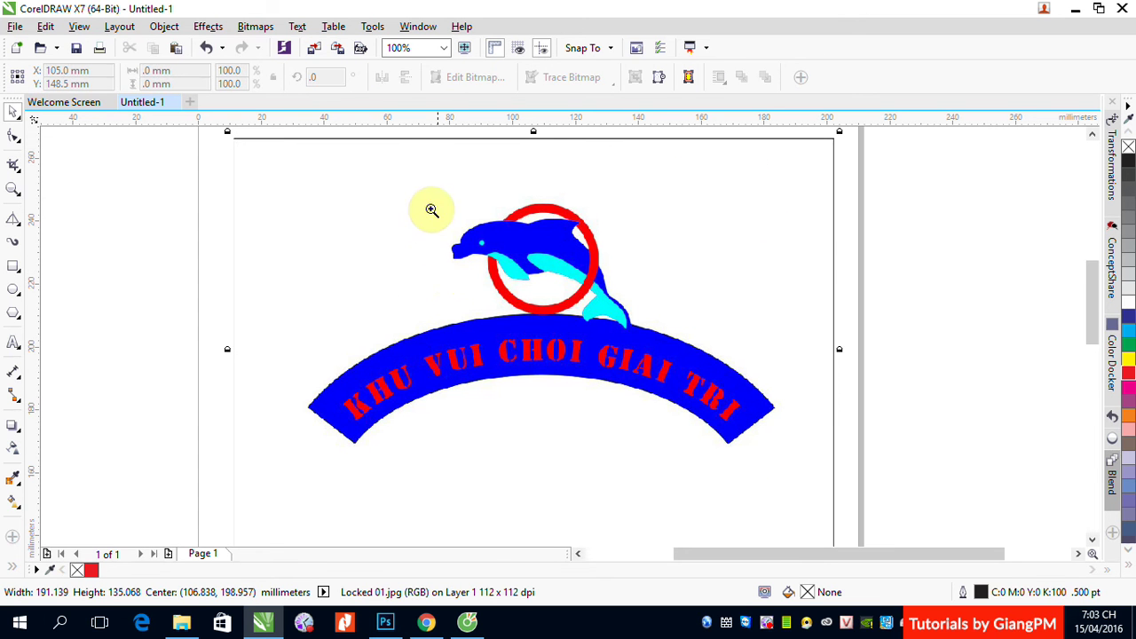
pyautogui.moveTo(431, 210); pyautogui.dragTo(659, 350)
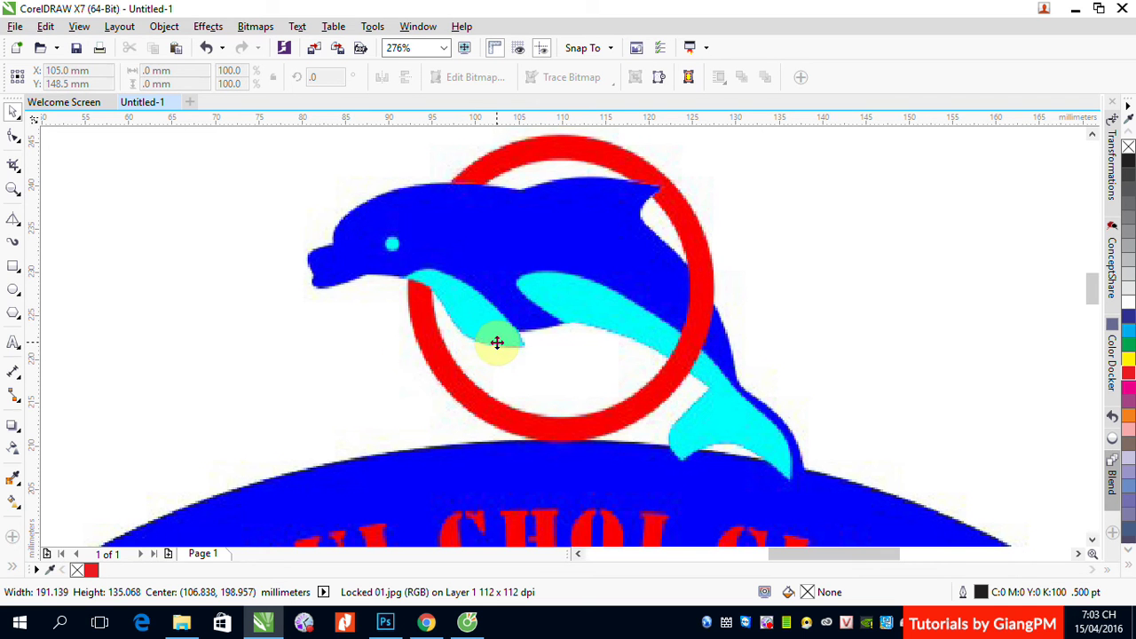
pyautogui.click(13, 223)
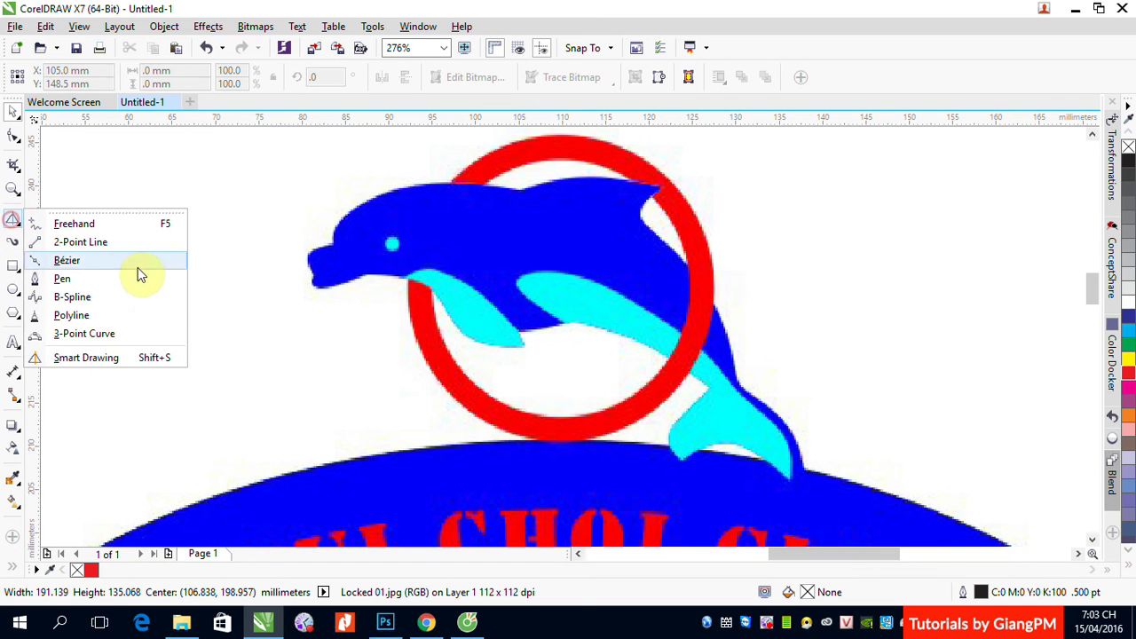
pyautogui.click(64, 261)
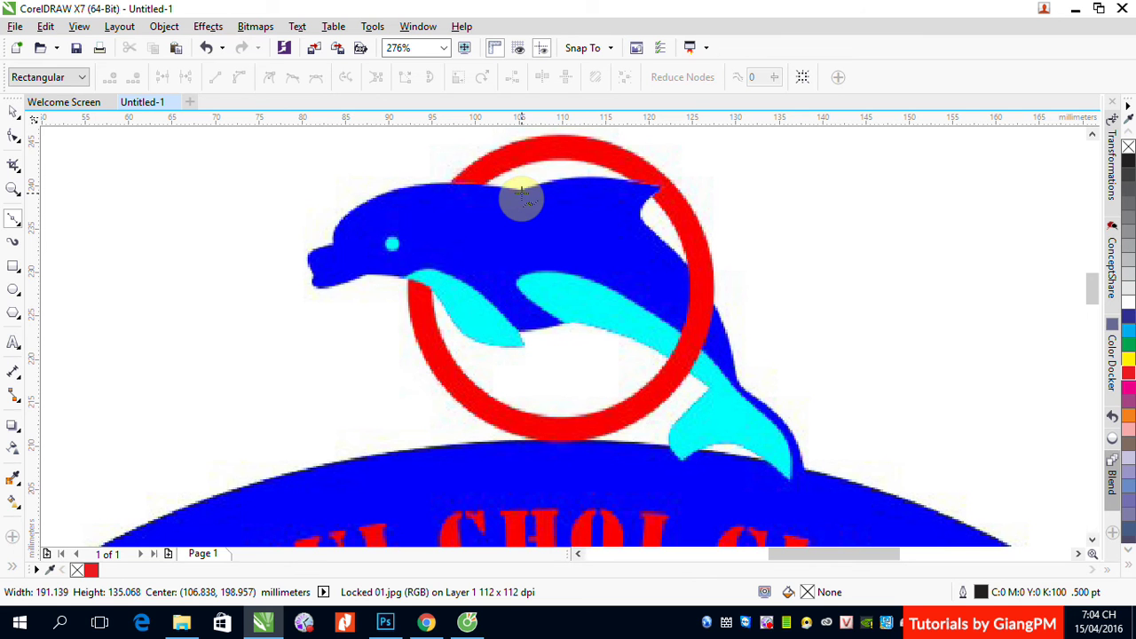
pyautogui.click(313, 277)
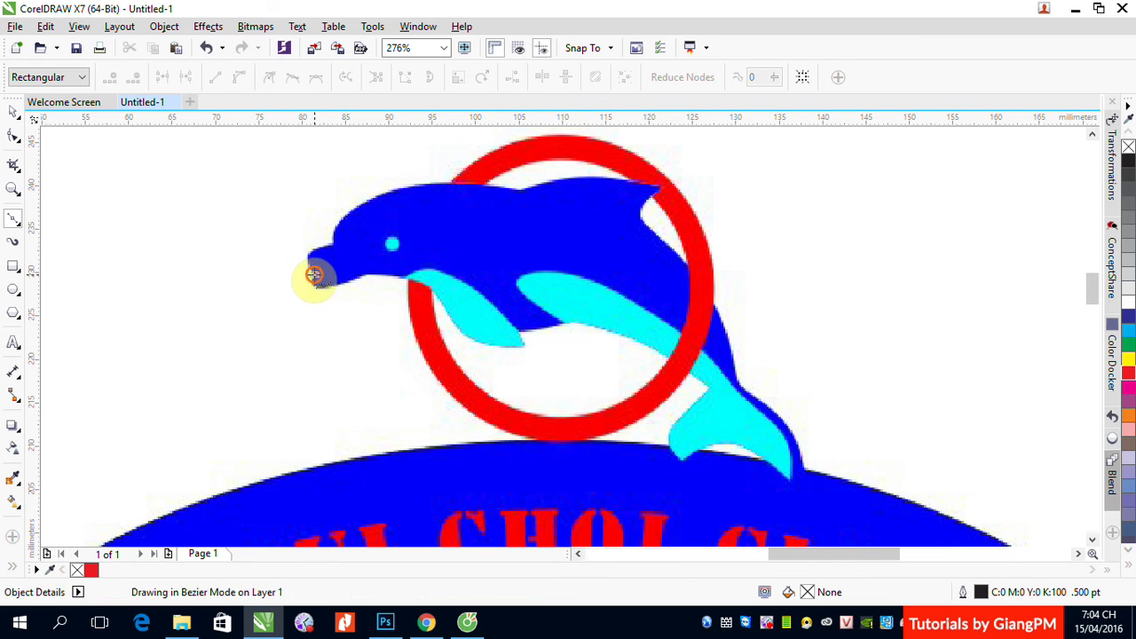
pyautogui.click(333, 244)
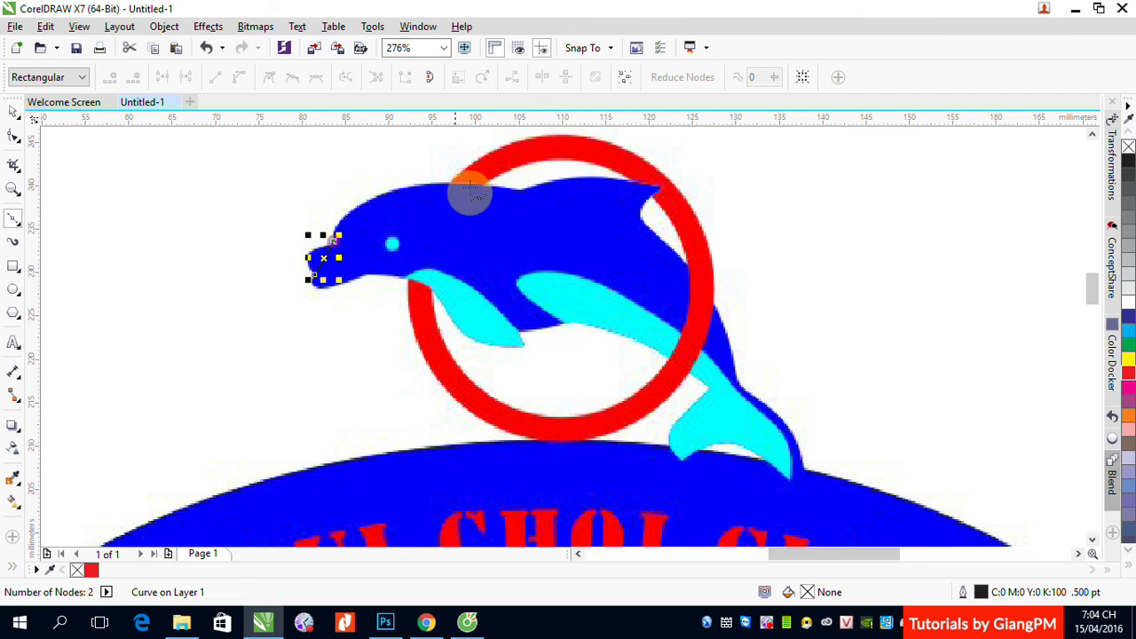
pyautogui.click(522, 189)
pyautogui.rightClick(657, 191)
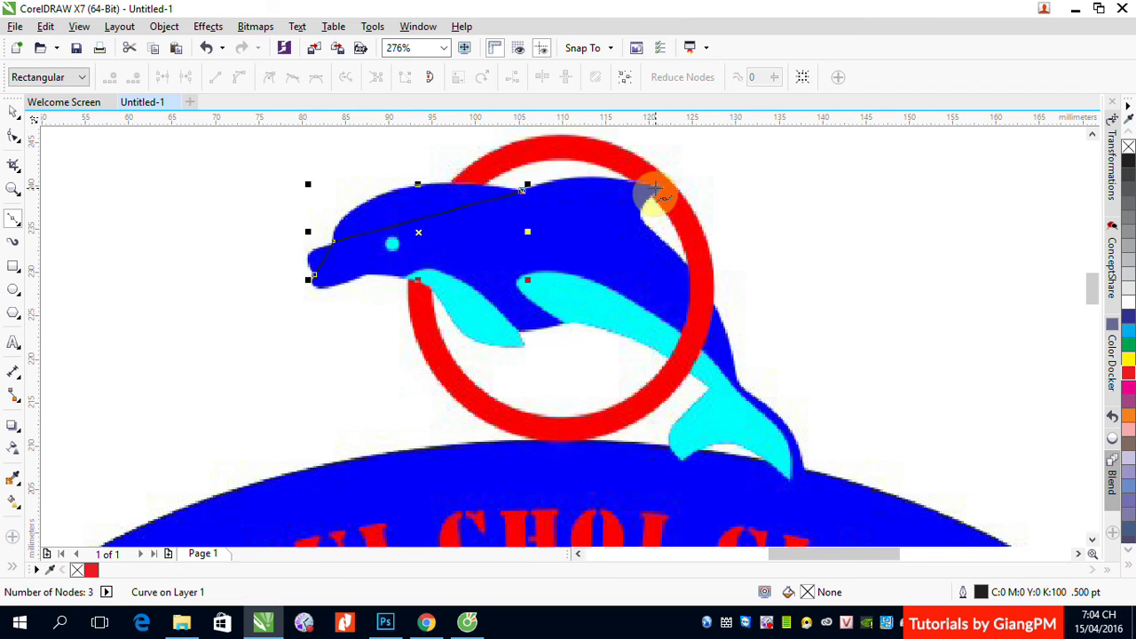
pyautogui.click(661, 183)
pyautogui.click(641, 216)
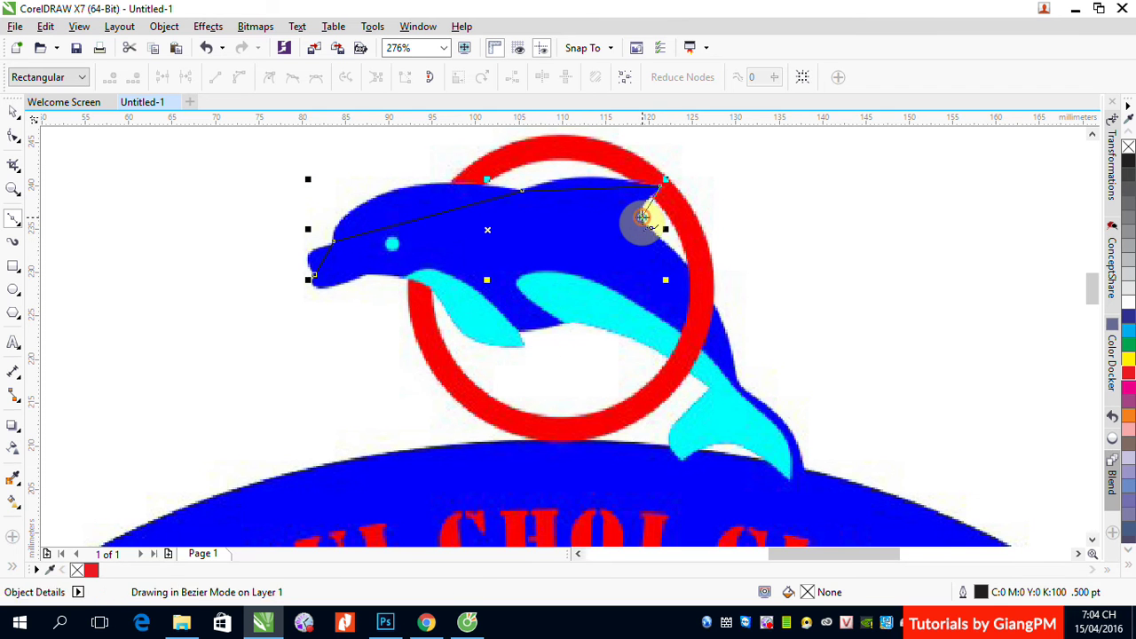
# Continue the Bézier outline down the dolphin's rear back and around both tips of the tail to its inner corner.
pyautogui.rightClick(706, 300)
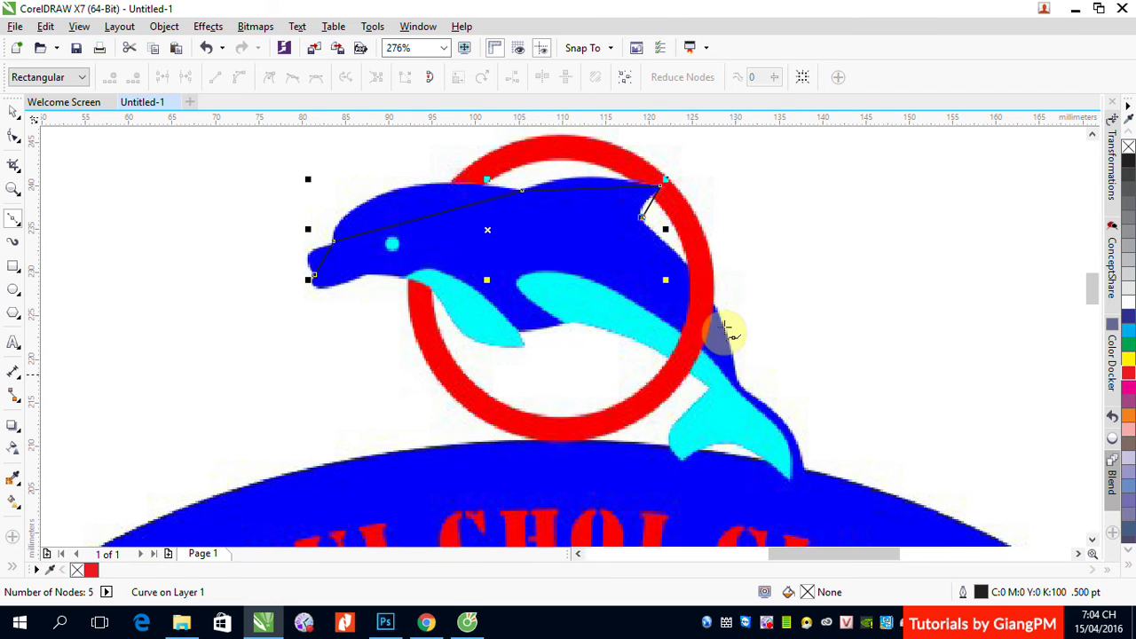
pyautogui.click(742, 388)
pyautogui.click(805, 477)
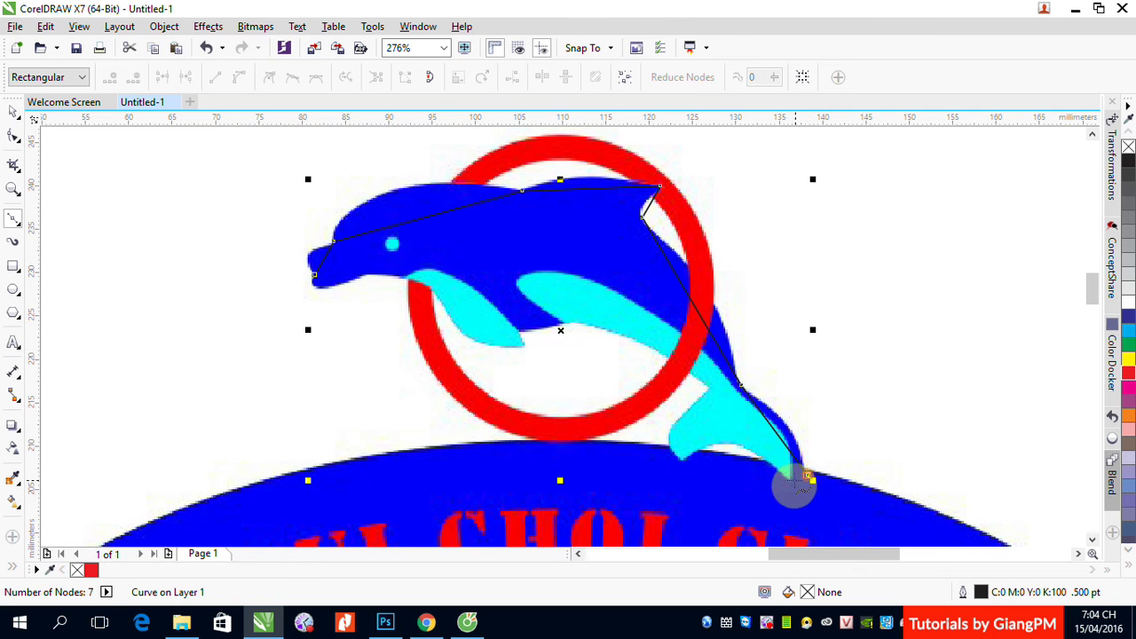
pyautogui.click(789, 480)
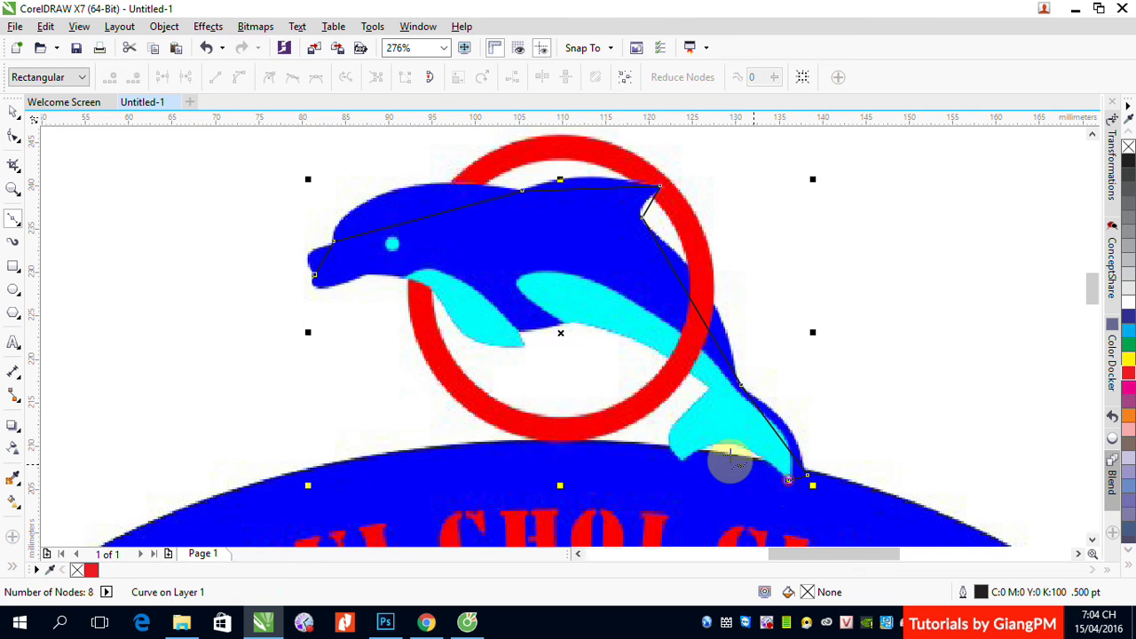
pyautogui.click(684, 460)
pyautogui.click(709, 389)
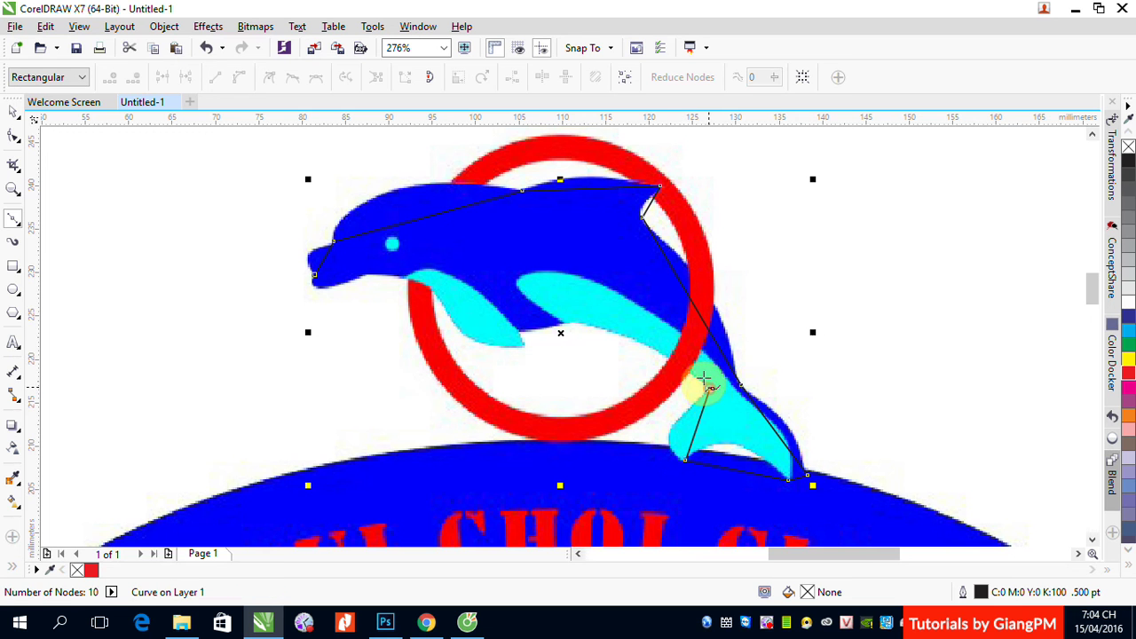
# Continue the outline along the belly, around the flipper tip and under the jaw, and close it at the mouth.
pyautogui.click(561, 327)
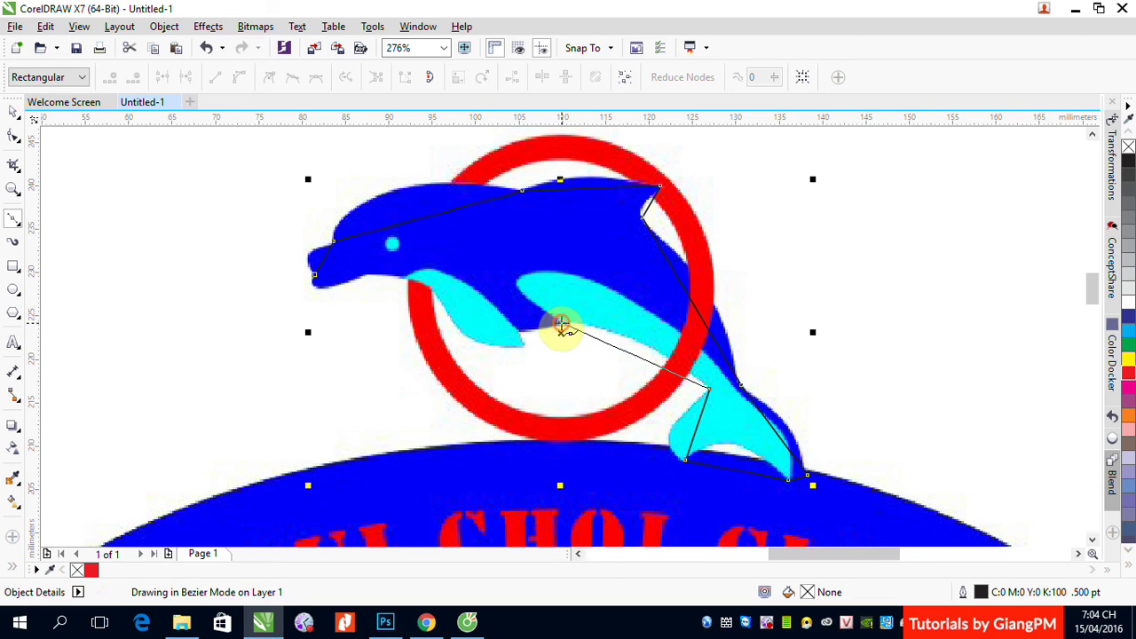
pyautogui.click(518, 331)
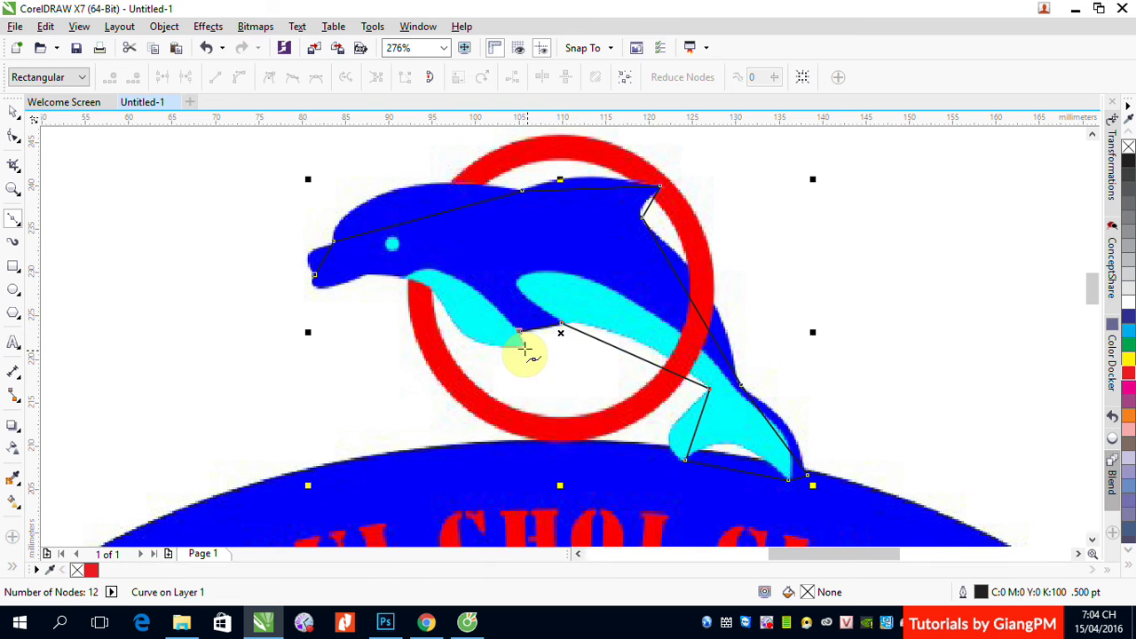
pyautogui.click(525, 347)
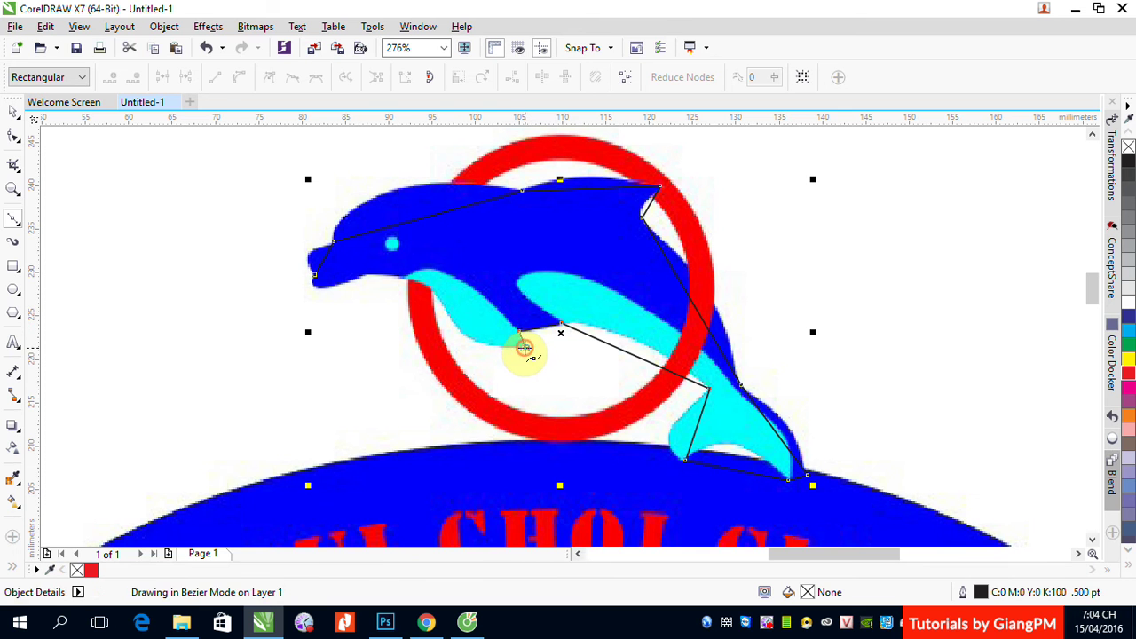
pyautogui.click(406, 280)
pyautogui.click(364, 274)
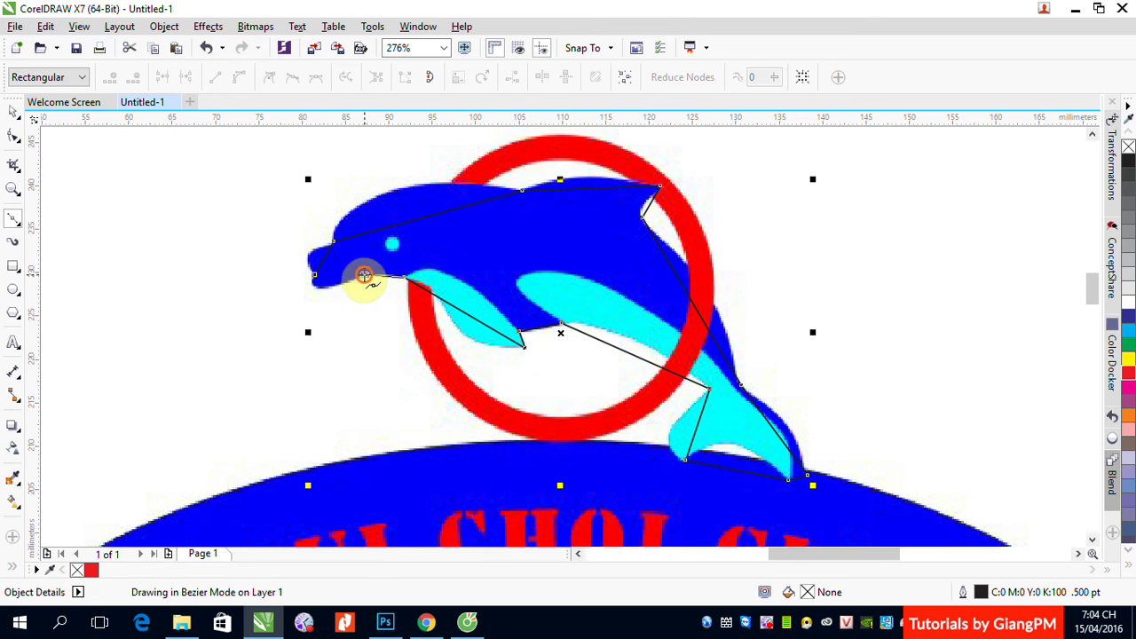
pyautogui.click(314, 274)
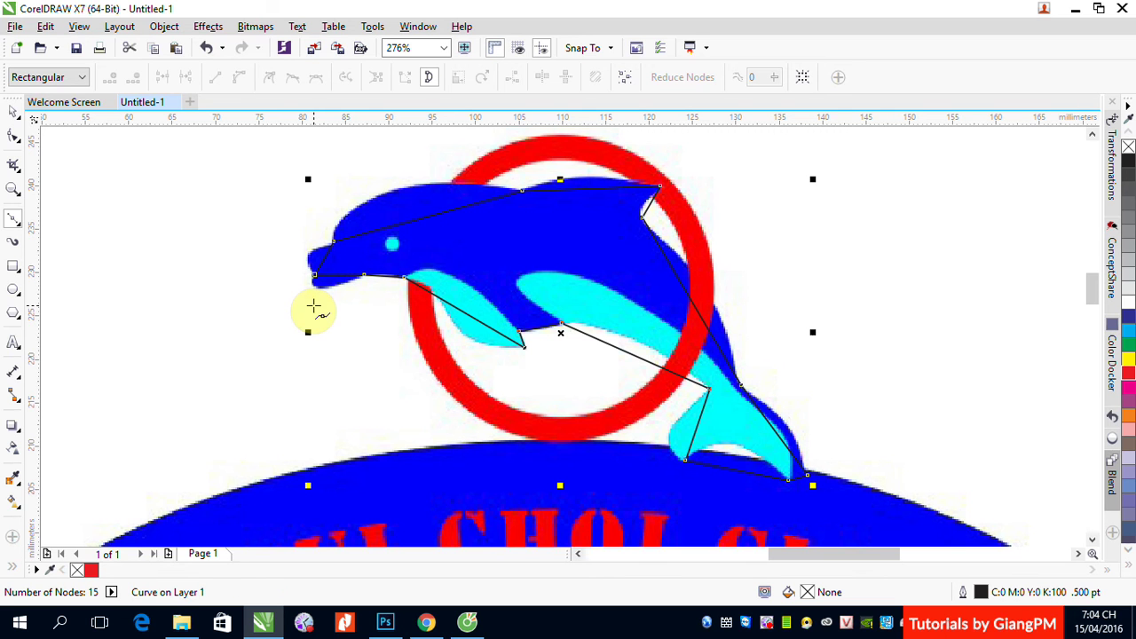
# Select all nodes of the dolphin outline with the Shape tool and convert its line segments to curves.
pyautogui.click(12, 138)
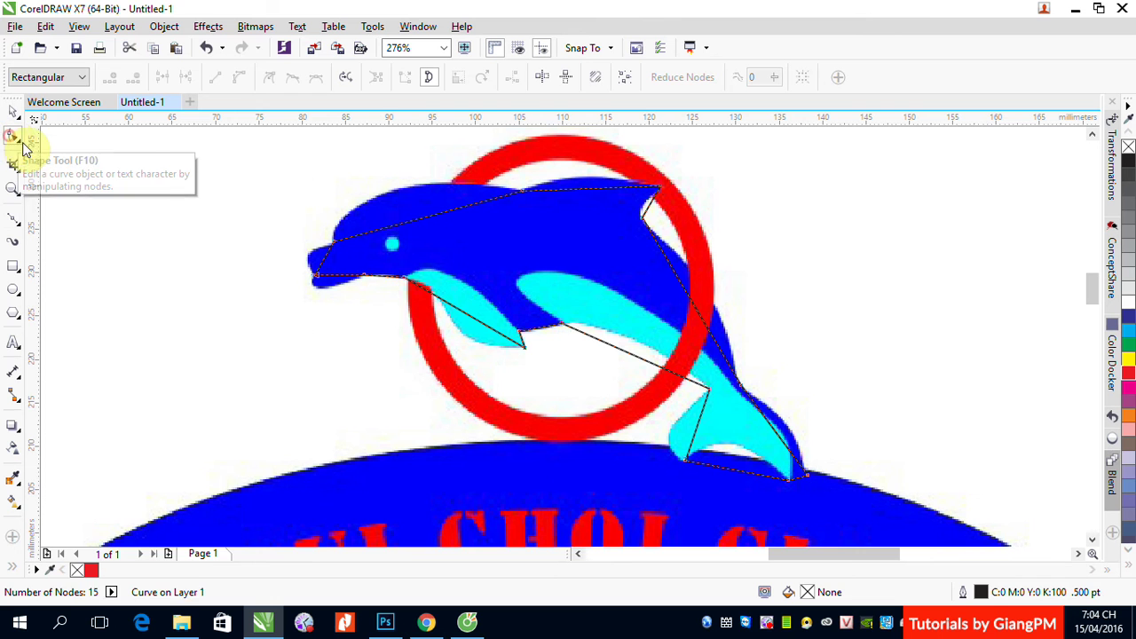
pyautogui.moveTo(318, 182); pyautogui.dragTo(832, 504)
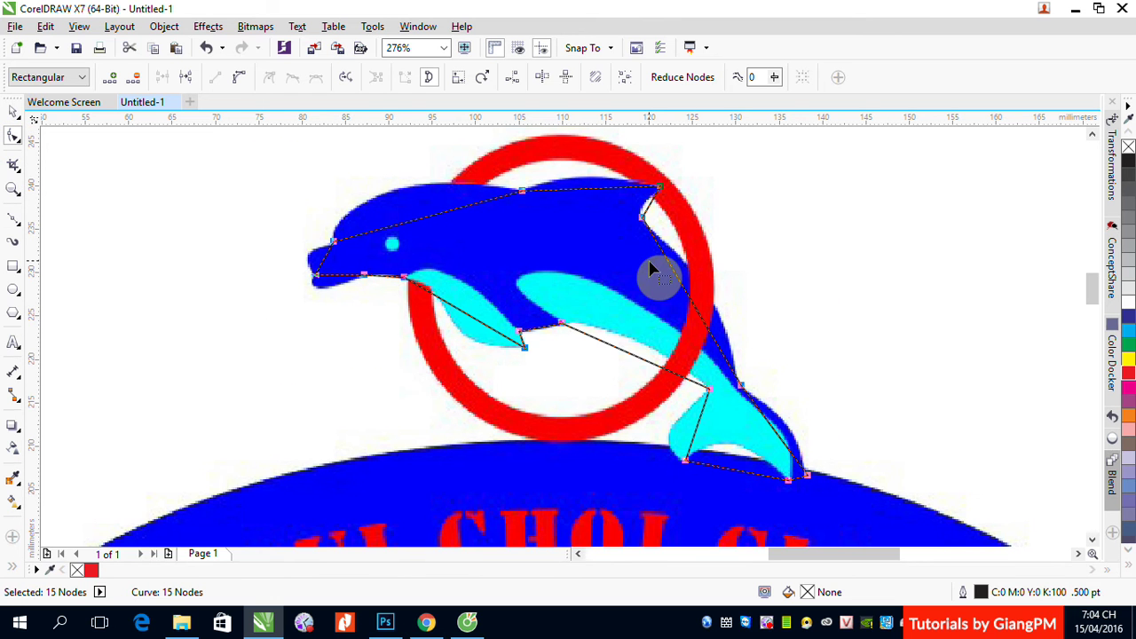
pyautogui.click(243, 81)
# Bend the outline's head, snout, upper back and dorsal fin segments to follow the dolphin's edge.
pyautogui.moveTo(422, 228); pyautogui.dragTo(384, 197)
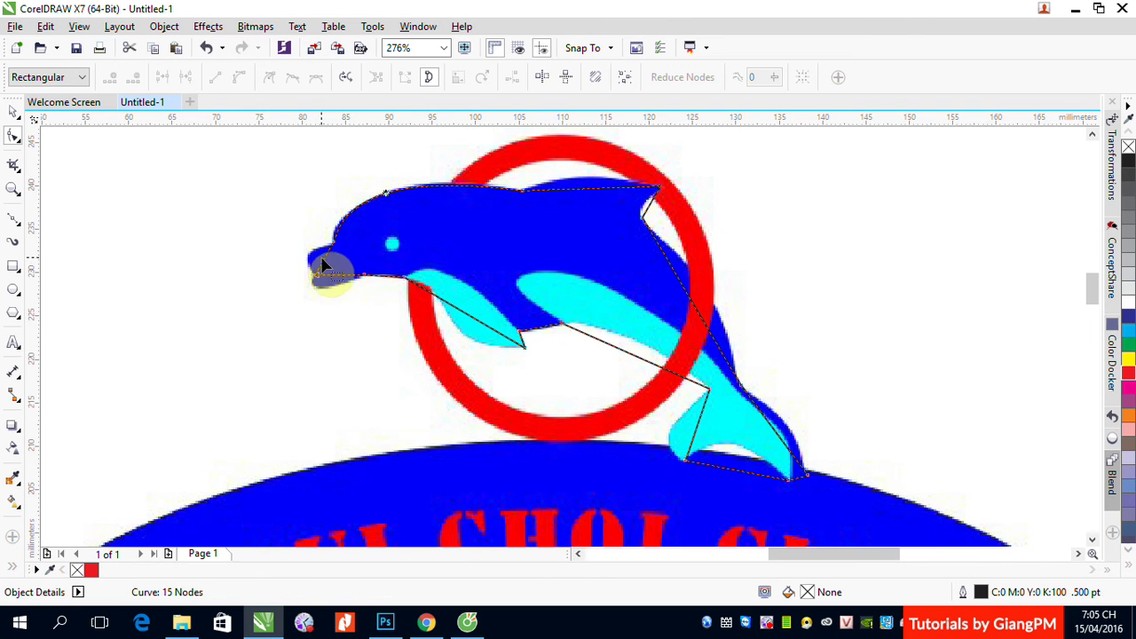
pyautogui.moveTo(325, 261); pyautogui.dragTo(319, 289)
pyautogui.moveTo(590, 200); pyautogui.dragTo(583, 184)
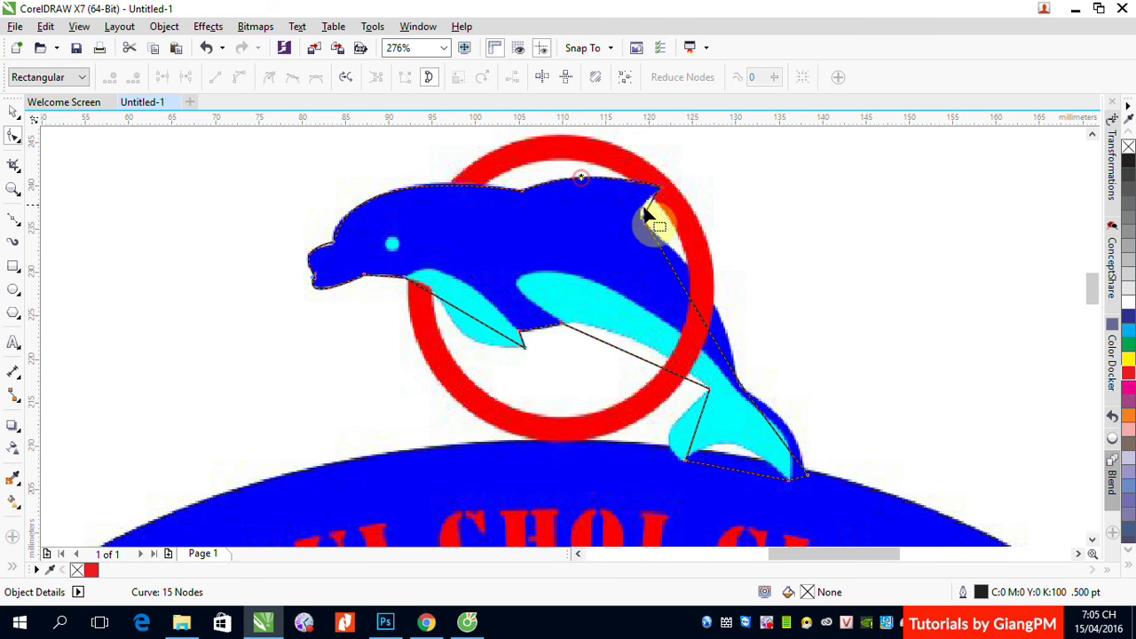
pyautogui.moveTo(649, 210); pyautogui.dragTo(643, 208)
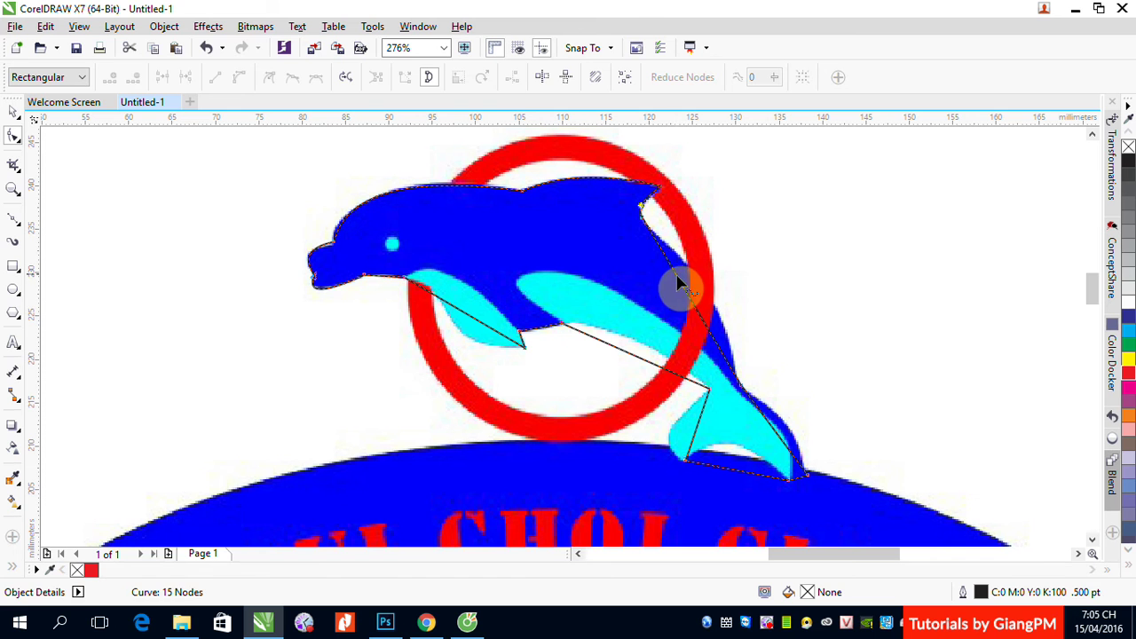
# Bend the outline's rear back and tail segments to follow the dolphin's edge.
pyautogui.moveTo(680, 287); pyautogui.dragTo(701, 287)
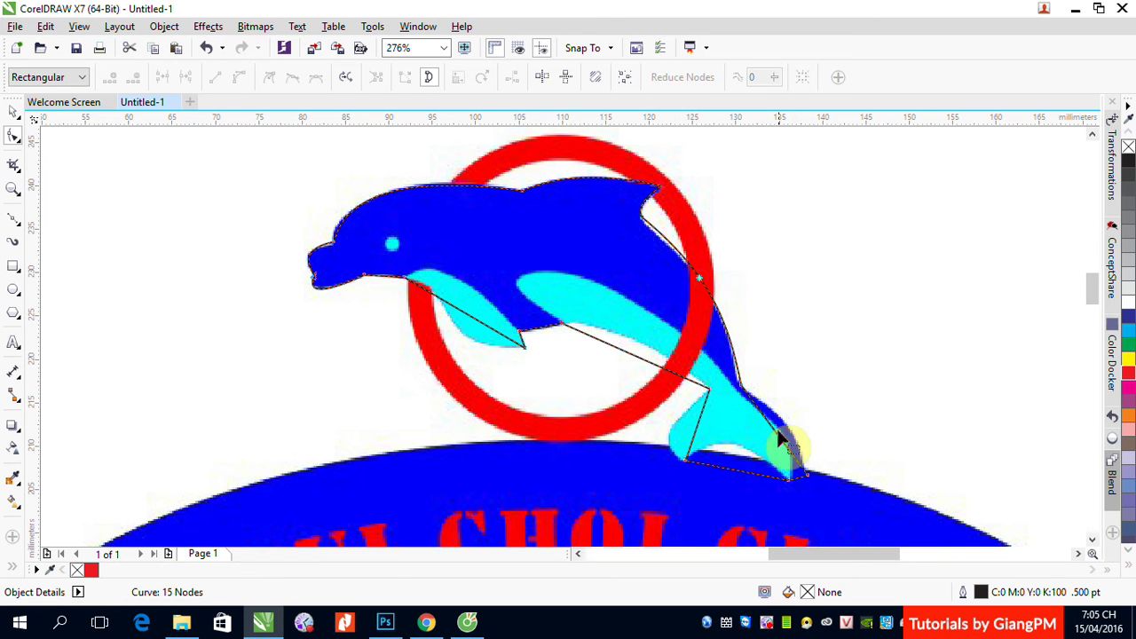
pyautogui.moveTo(776, 435)
pyautogui.mouseDown()
pyautogui.moveTo(787, 437)
pyautogui.moveTo(783, 424)
pyautogui.mouseUp()
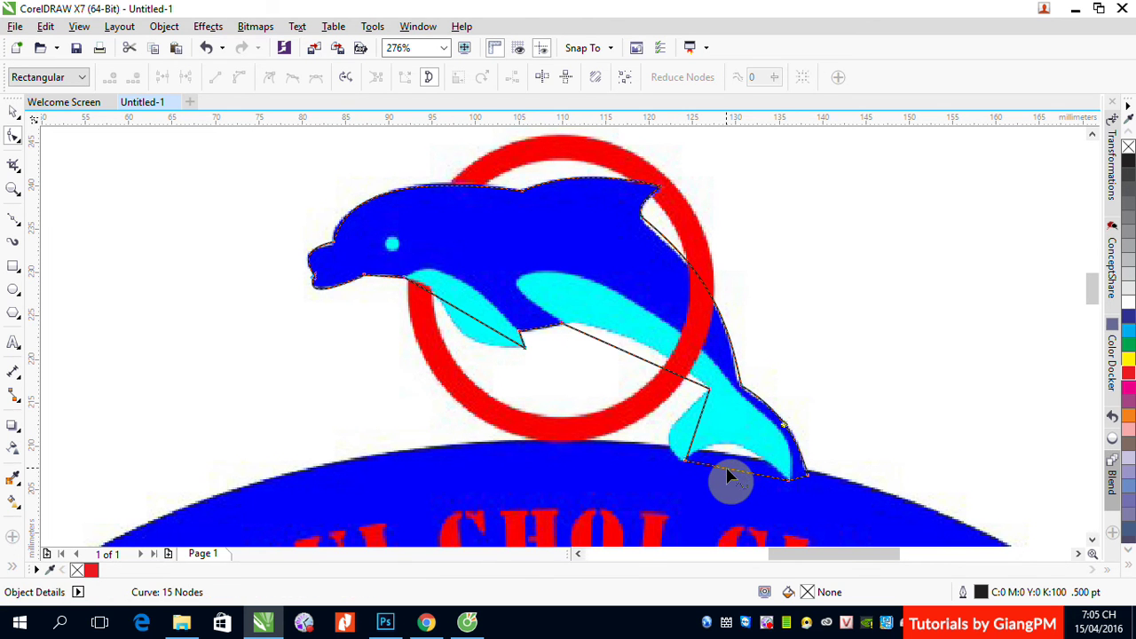
pyautogui.moveTo(727, 466); pyautogui.dragTo(672, 445)
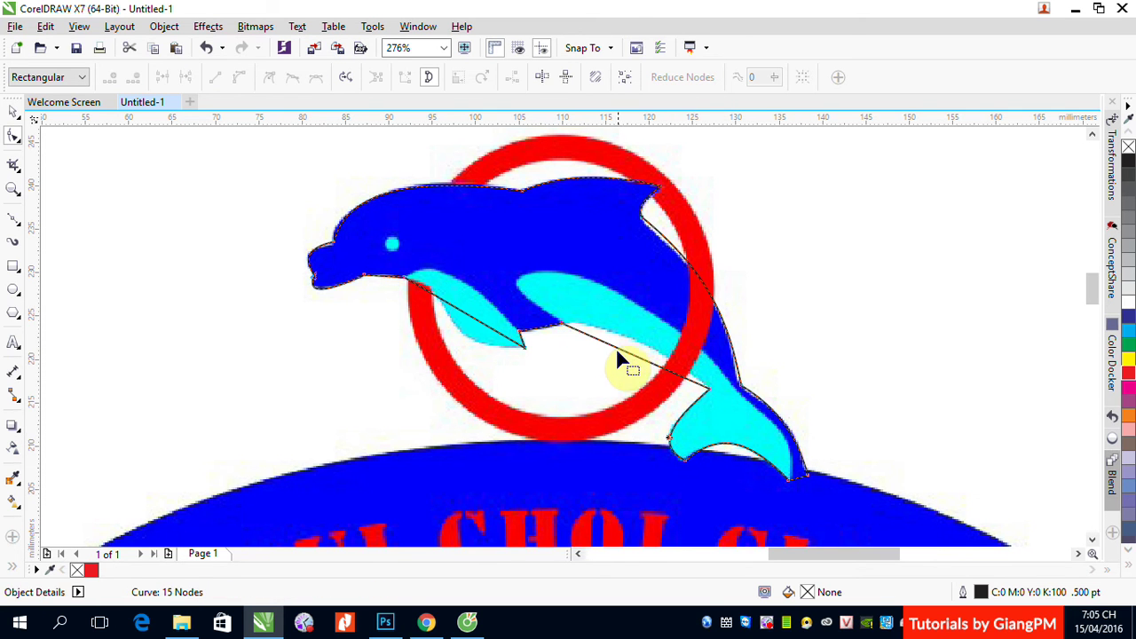
# Bend the outline's belly segment and the flipper's lower edge segment to follow the dolphin, adjusting the flipper curve's control handles.
pyautogui.moveTo(618, 344)
pyautogui.mouseDown()
pyautogui.moveTo(629, 348)
pyautogui.moveTo(626, 337)
pyautogui.mouseUp()
pyautogui.moveTo(476, 317); pyautogui.dragTo(471, 345)
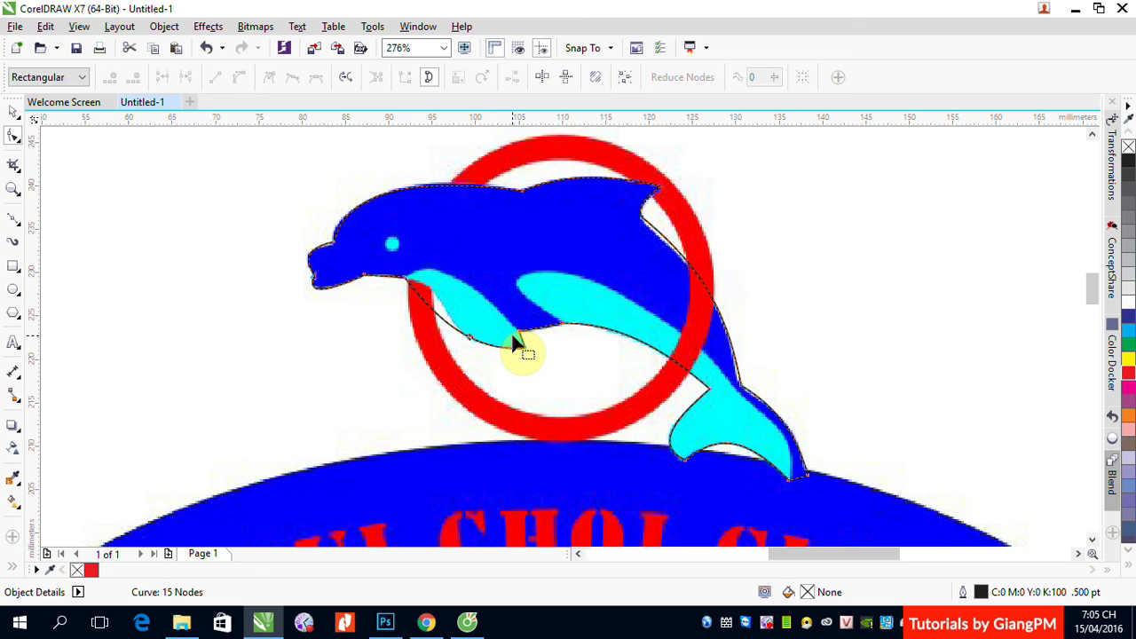
pyautogui.moveTo(514, 342); pyautogui.dragTo(451, 355)
pyautogui.press('F2')
pyautogui.moveTo(347, 245); pyautogui.dragTo(563, 399)
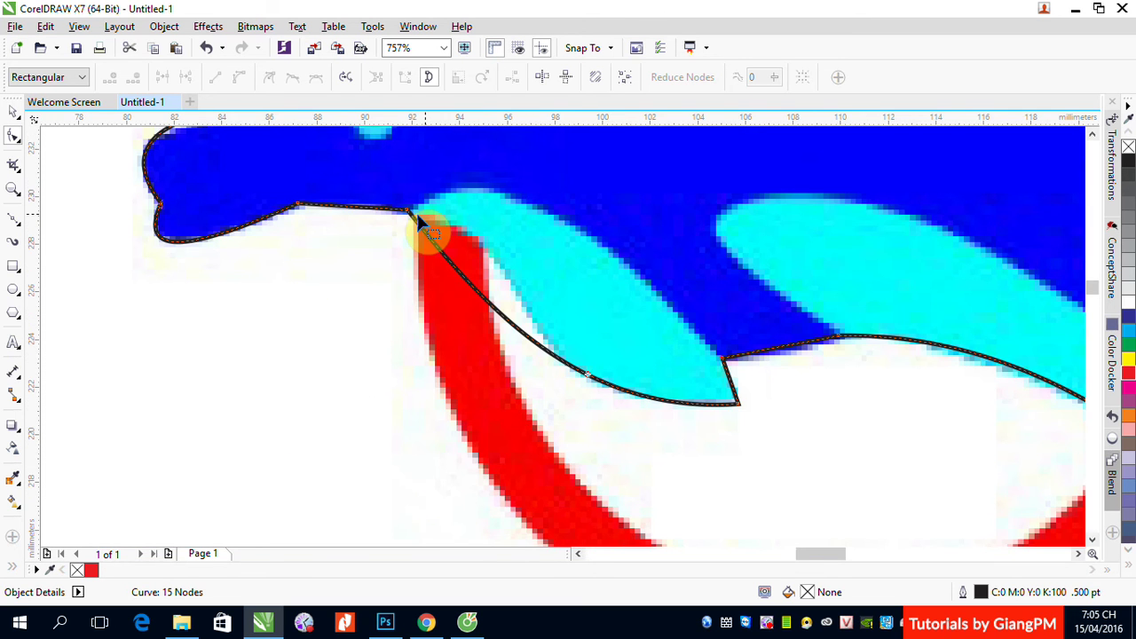
pyautogui.click(407, 213)
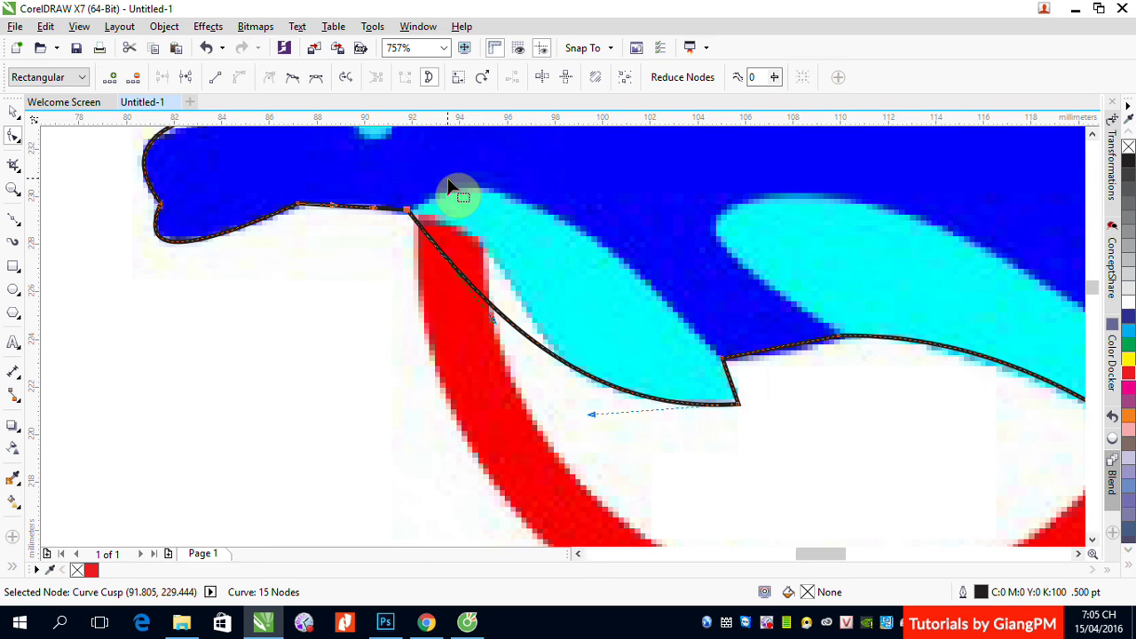
pyautogui.moveTo(500, 326); pyautogui.dragTo(574, 241)
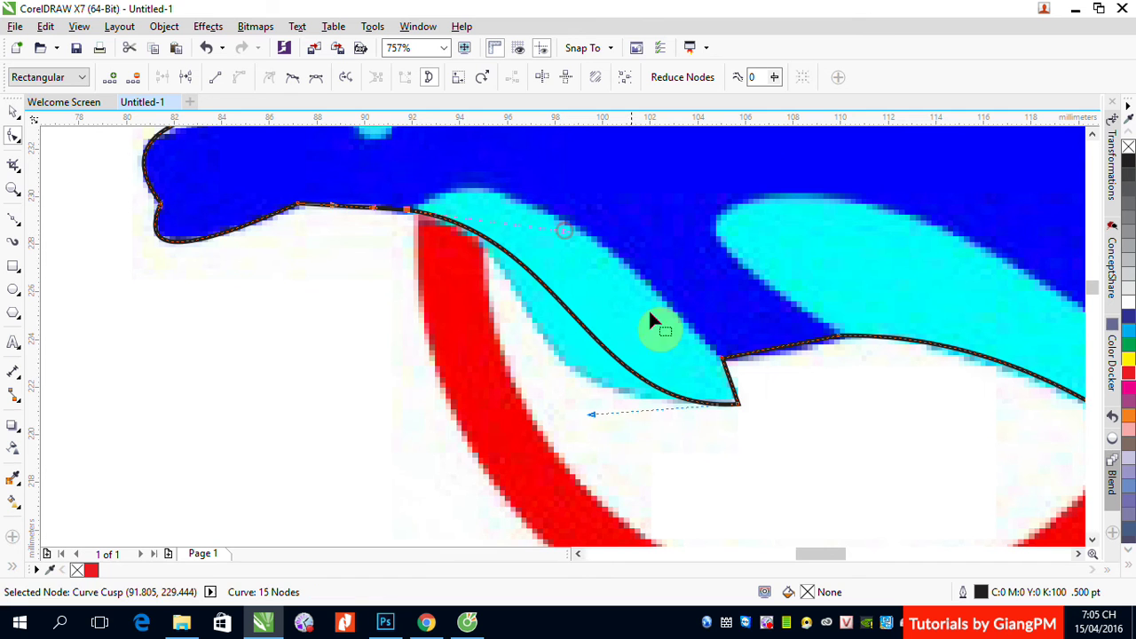
pyautogui.moveTo(593, 415); pyautogui.dragTo(453, 409)
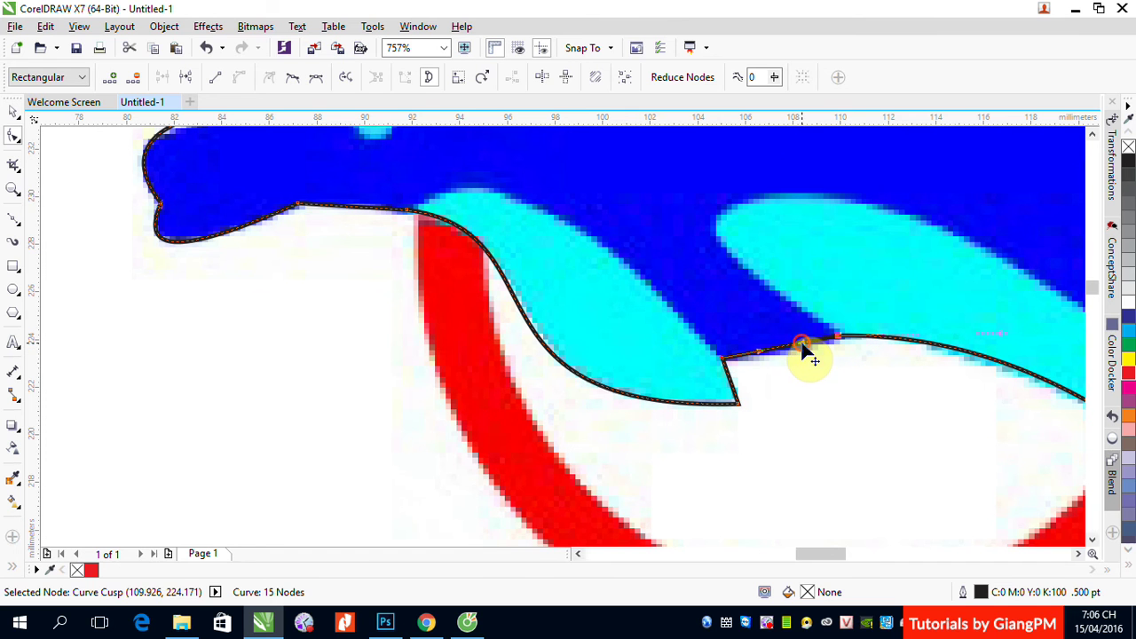
# Curve the short segment between the flipper and belly along the body's edge and make its belly-side node smooth.
pyautogui.moveTo(803, 346); pyautogui.dragTo(766, 368)
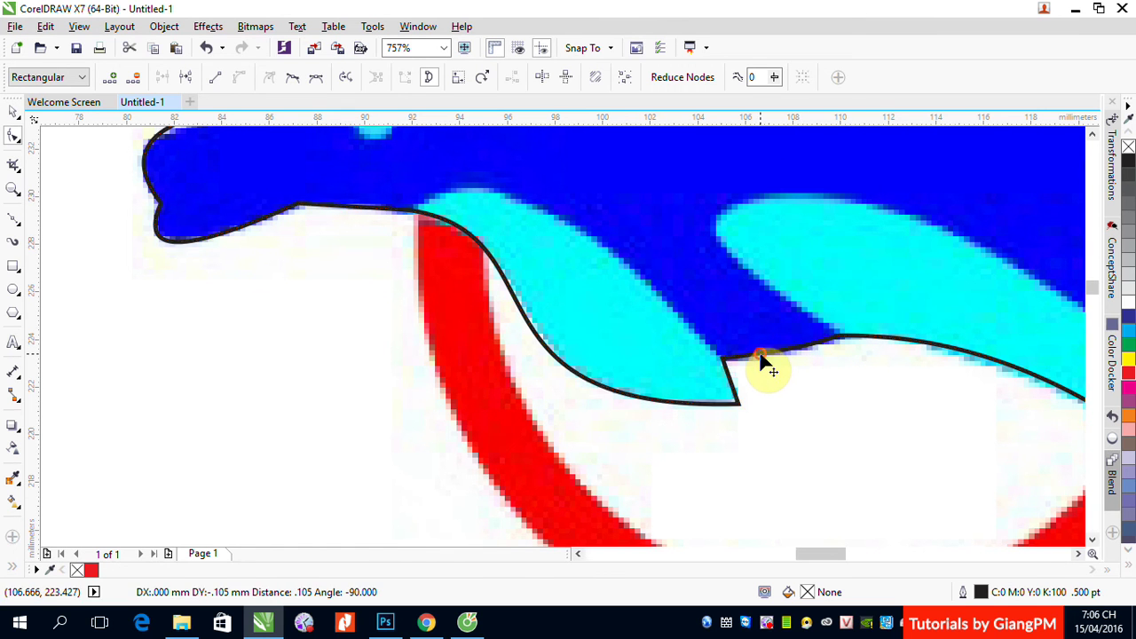
pyautogui.click(841, 339)
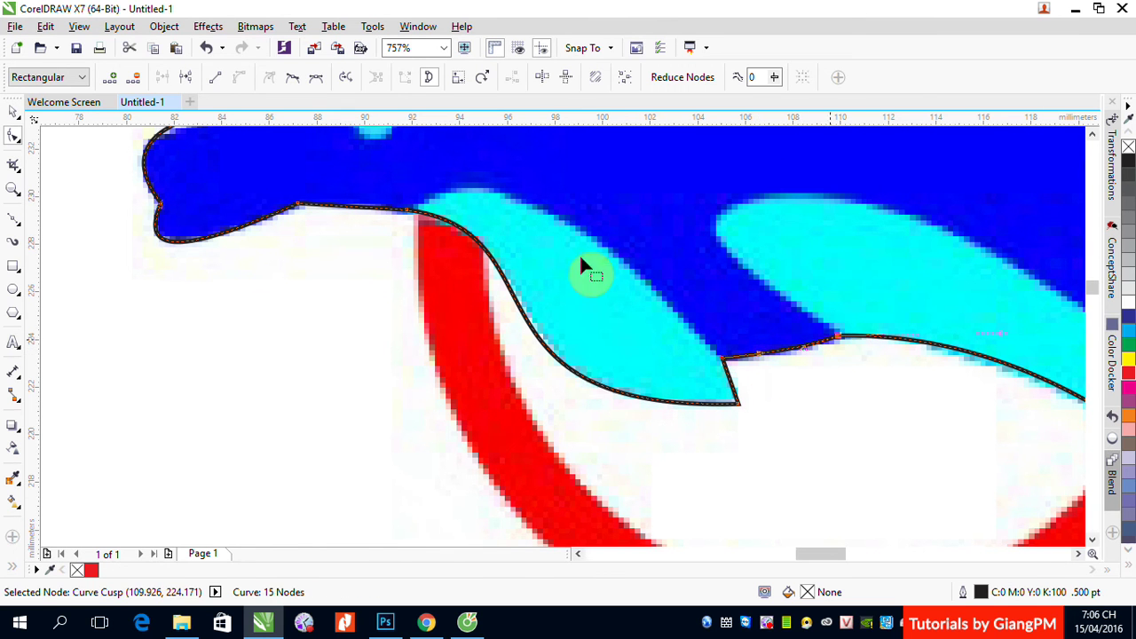
pyautogui.click(294, 80)
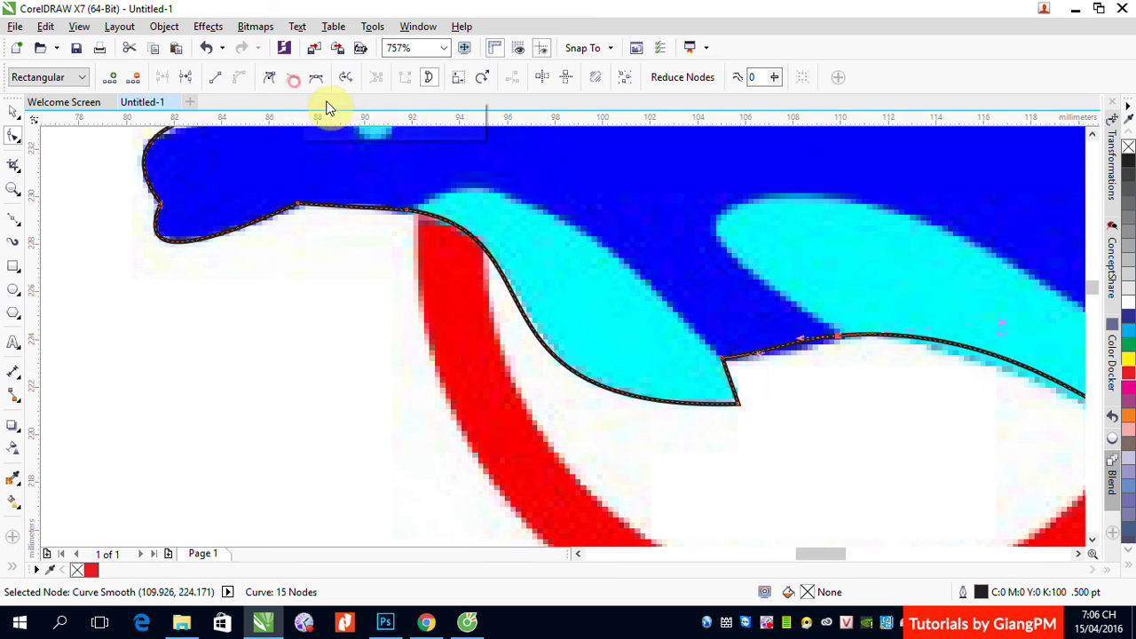
pyautogui.moveTo(756, 357)
pyautogui.mouseDown()
pyautogui.moveTo(786, 364)
pyautogui.moveTo(828, 351)
pyautogui.moveTo(770, 363)
pyautogui.mouseUp()
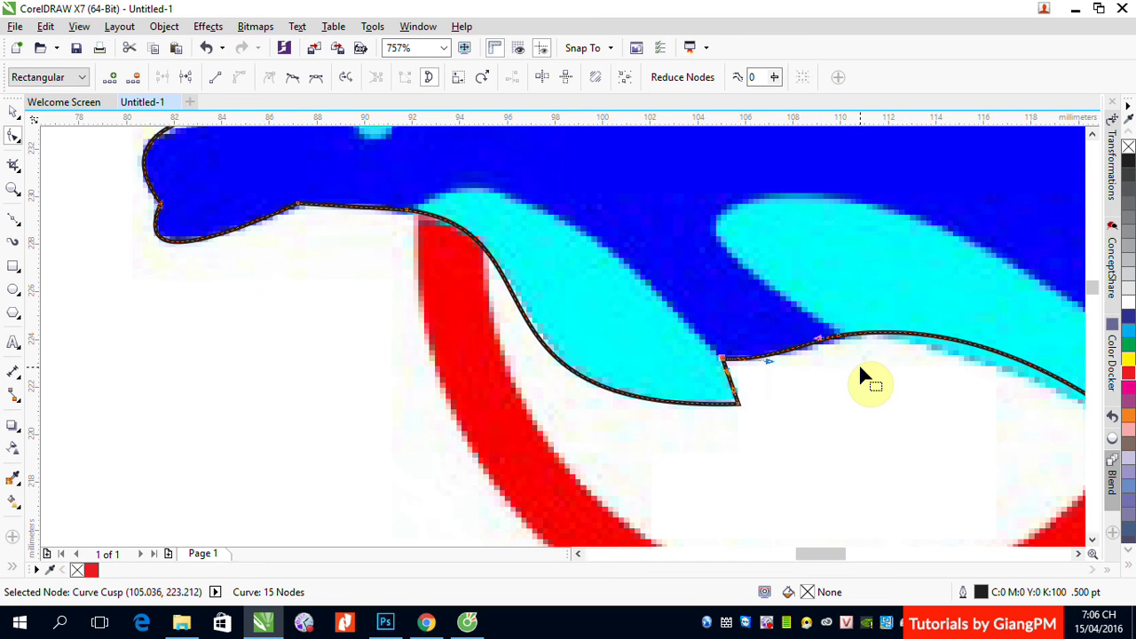
# Move the outline nodes at the base of the dorsal fin and at the back's junction with the tail onto the dolphin's edge.
pyautogui.scroll(-4, 860, 367)
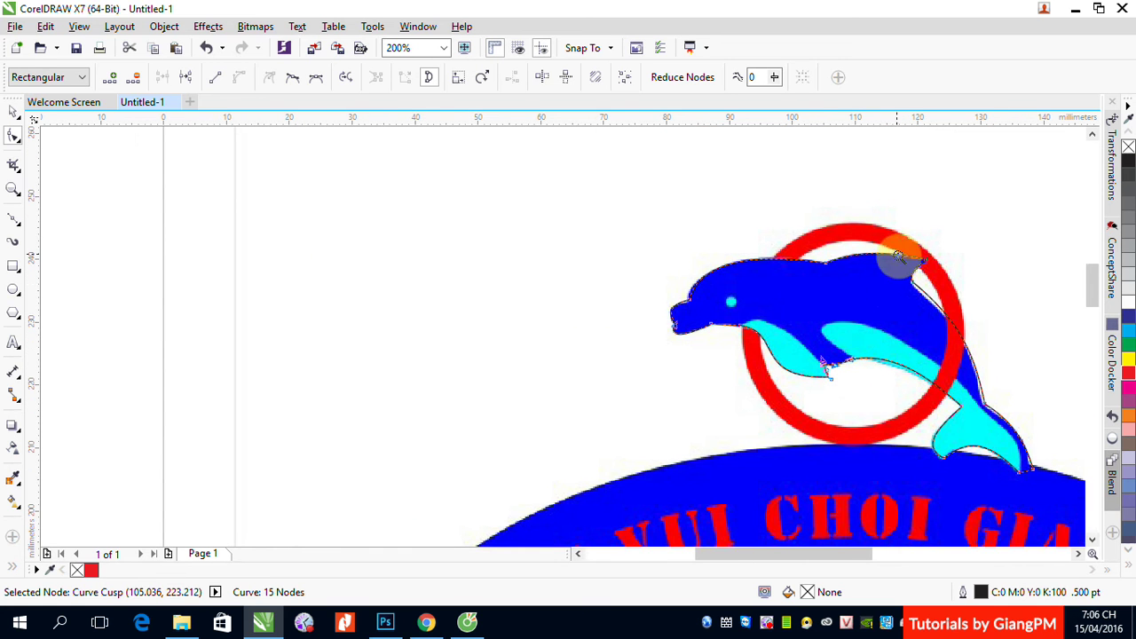
pyautogui.scroll(4, 989, 329)
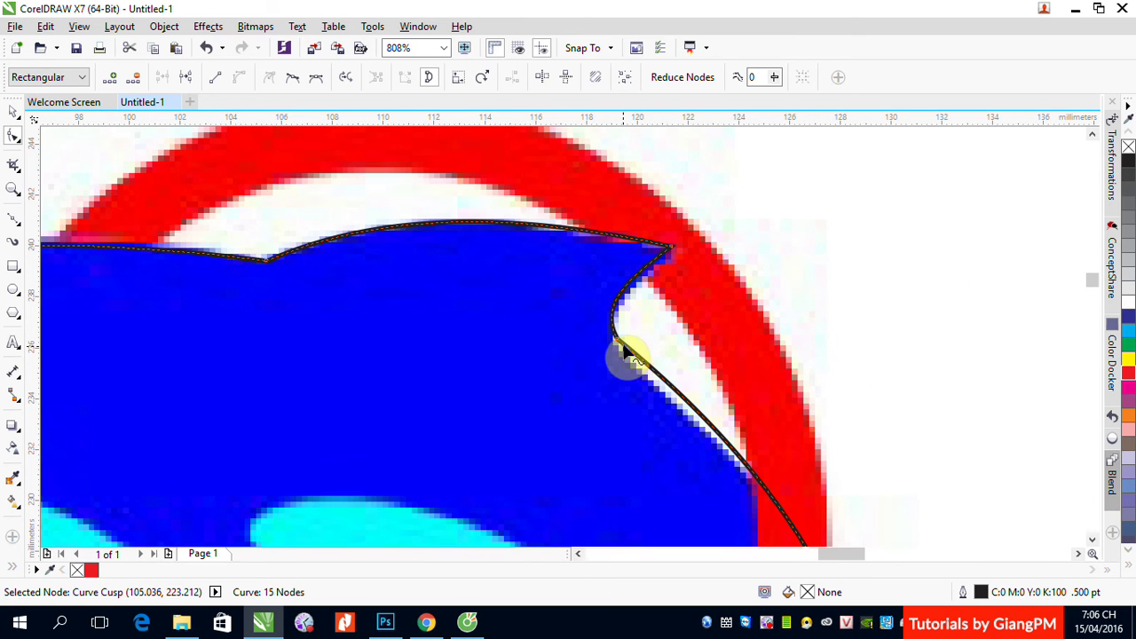
pyautogui.moveTo(626, 353); pyautogui.dragTo(622, 359)
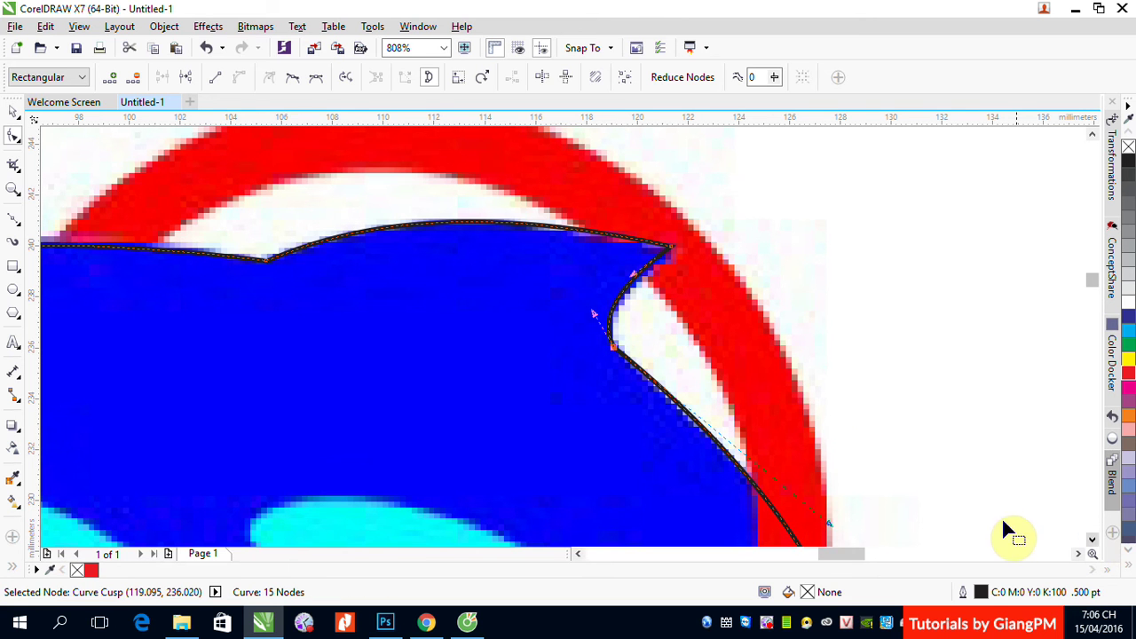
pyautogui.scroll(-8, 973, 513)
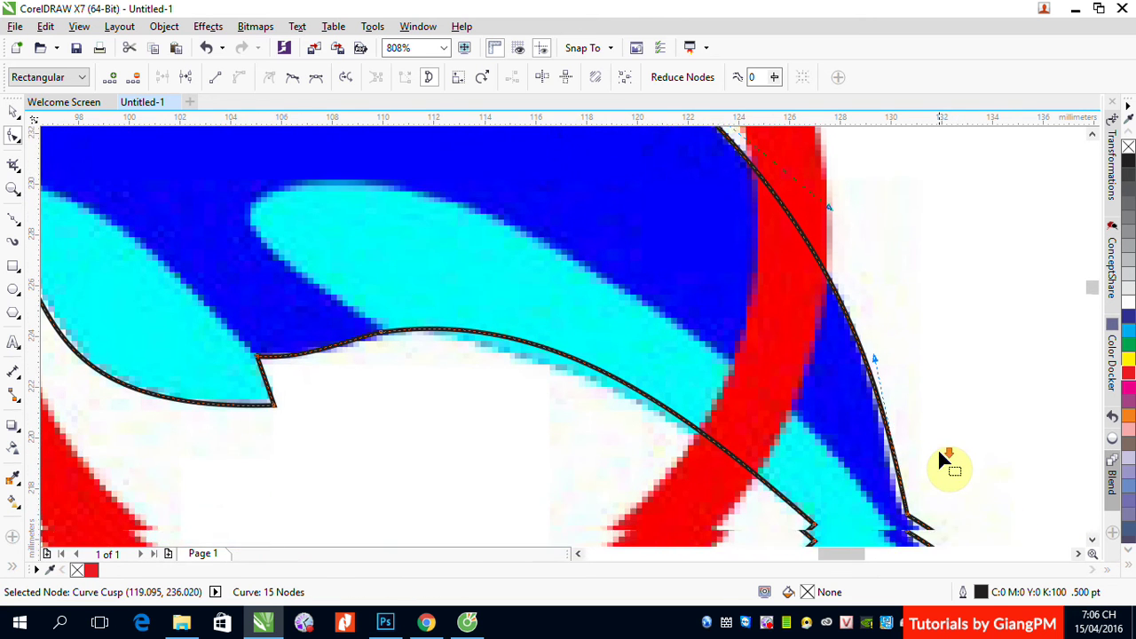
pyautogui.click(909, 434)
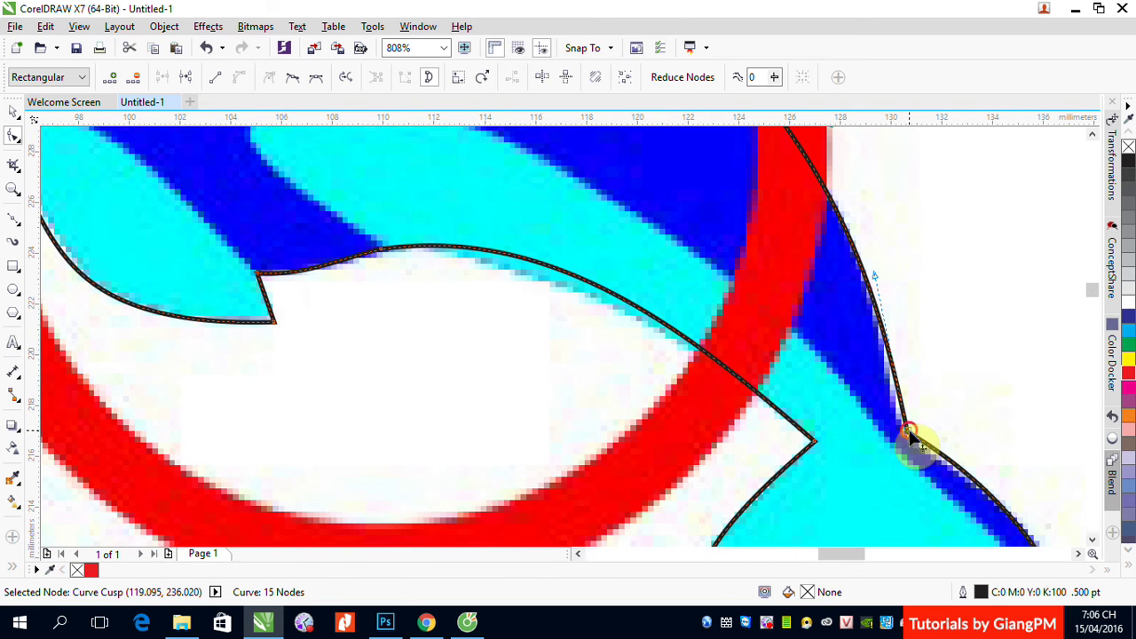
pyautogui.moveTo(910, 435); pyautogui.dragTo(905, 438)
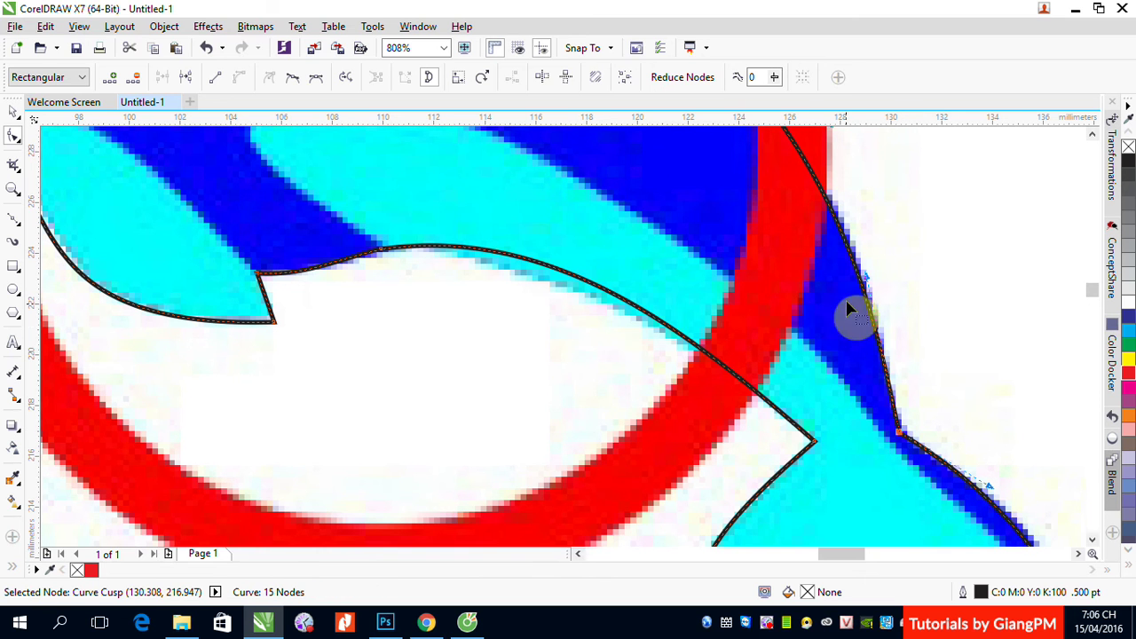
pyautogui.press('space')
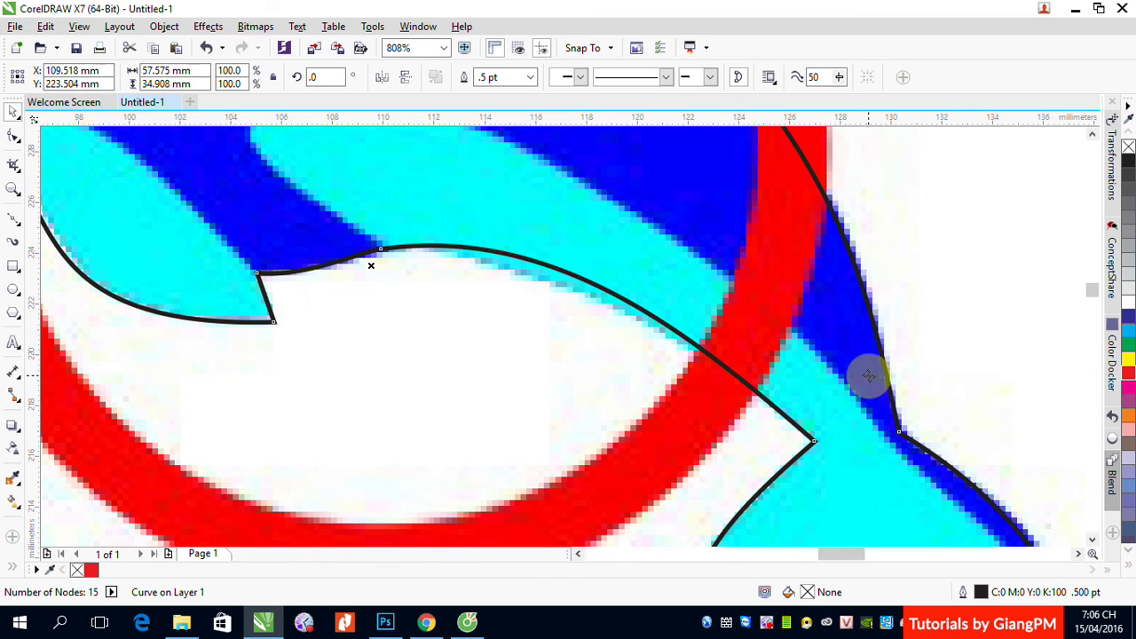
pyautogui.press('space')
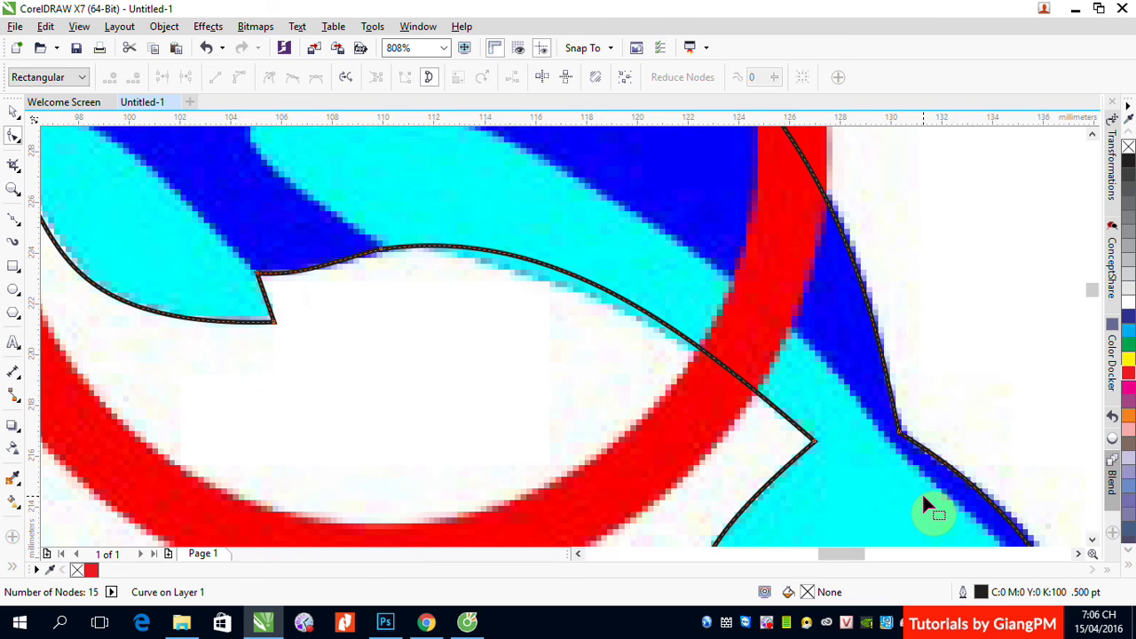
# Refine the head outline by repositioning the node between forehead and snout and adjusting the forehead and lower jaw curve handles.
pyautogui.scroll(-4, 921, 493)
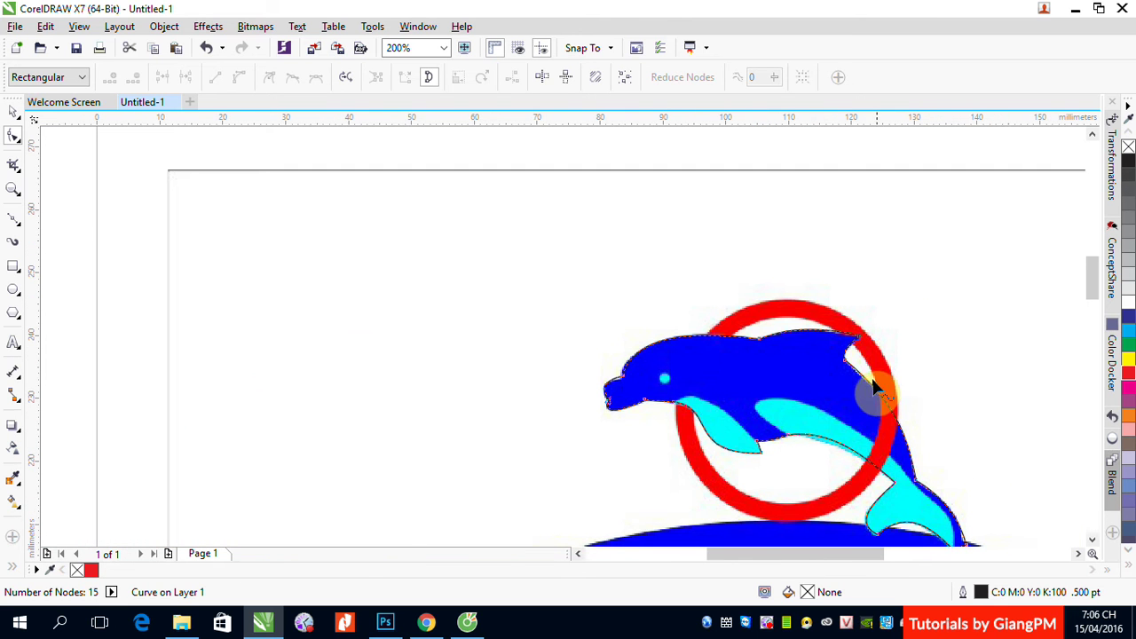
pyautogui.click(625, 396)
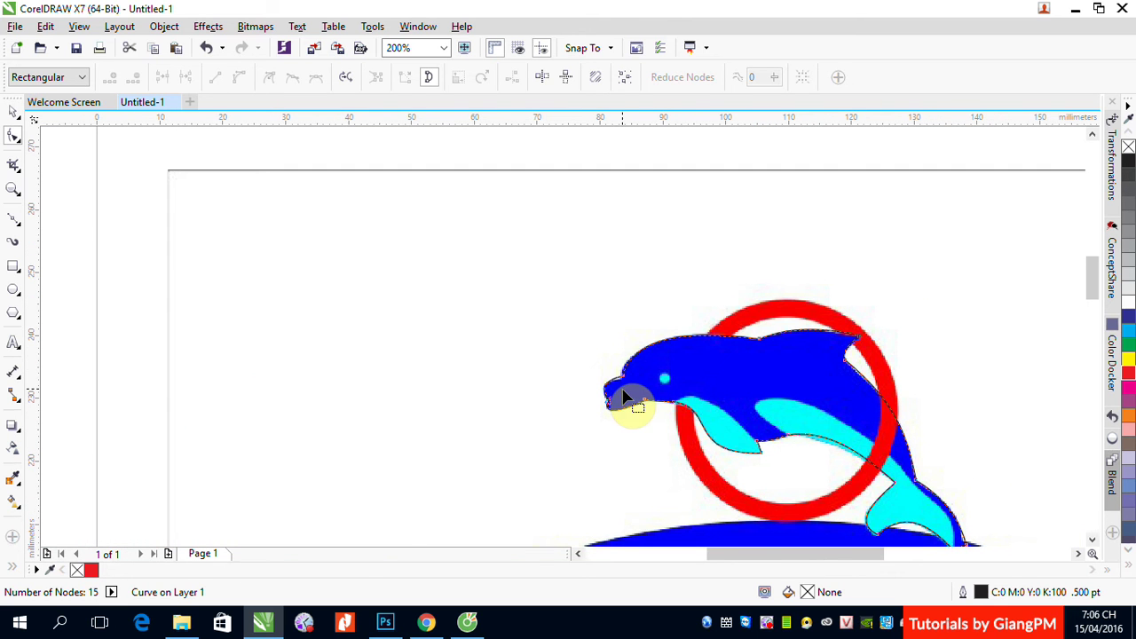
pyautogui.moveTo(573, 333); pyautogui.dragTo(728, 464)
pyautogui.scroll(4, 692, 431)
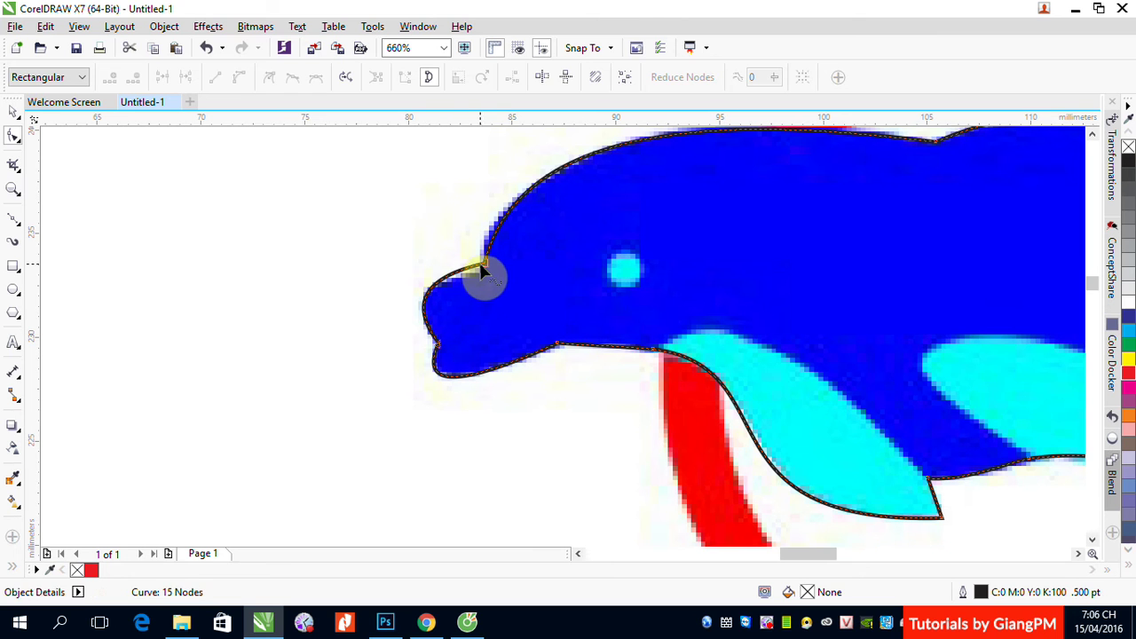
pyautogui.moveTo(482, 271); pyautogui.dragTo(489, 280)
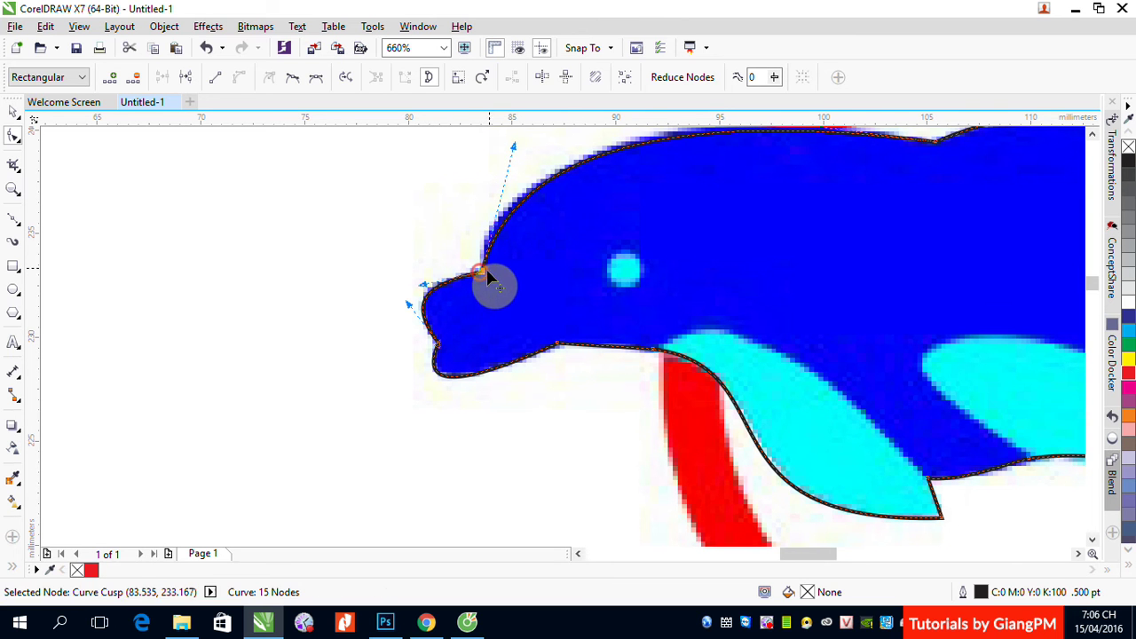
pyautogui.moveTo(514, 147); pyautogui.dragTo(517, 182)
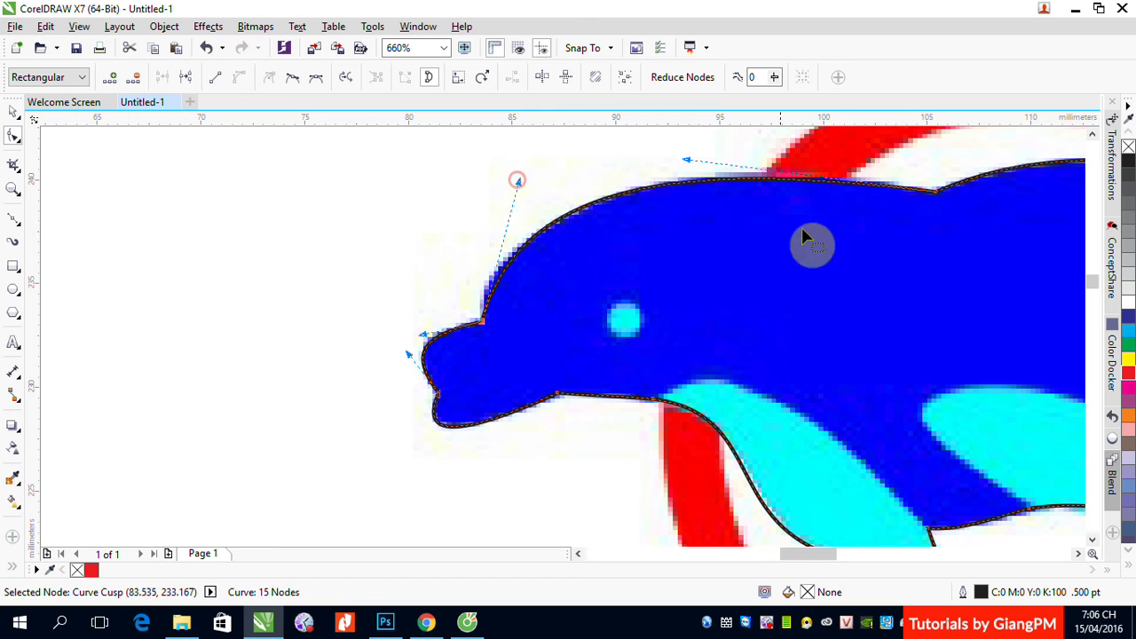
pyautogui.click(440, 397)
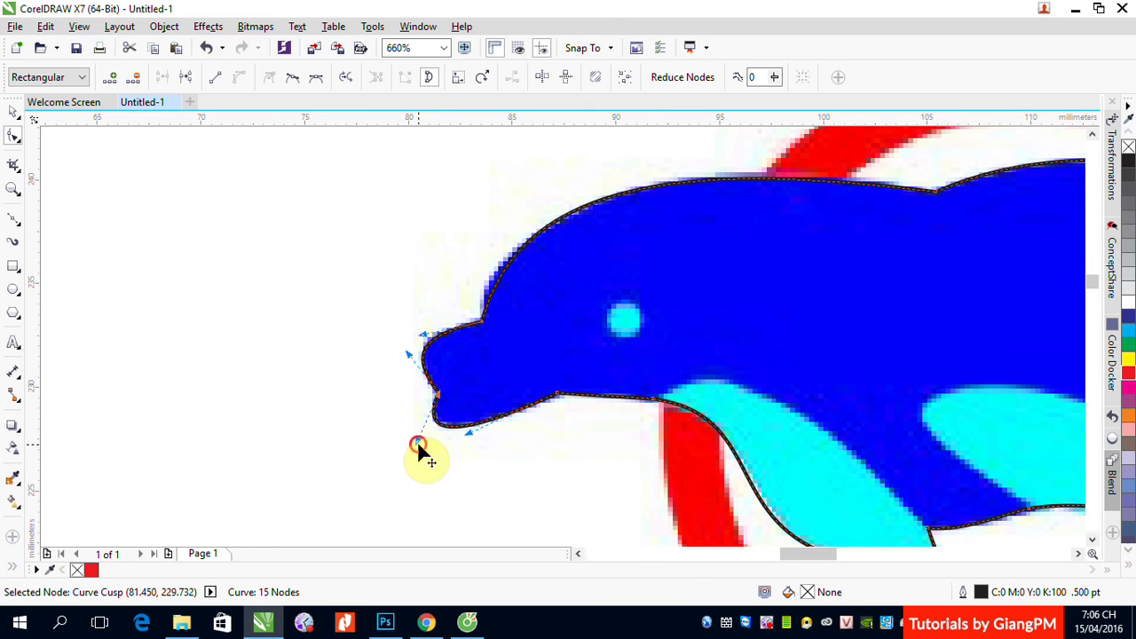
pyautogui.moveTo(417, 445); pyautogui.dragTo(418, 433)
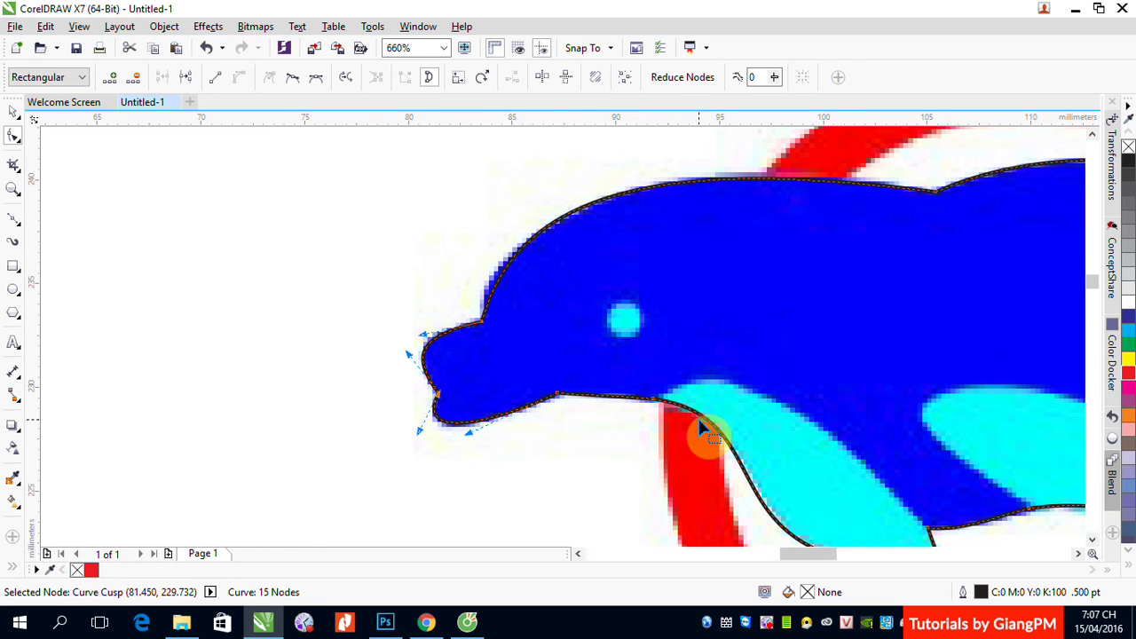
# Move the node at the outer tail tip onto the dolphin's edge and adjust its handle to fit the tail curve.
pyautogui.scroll(-5, 699, 428)
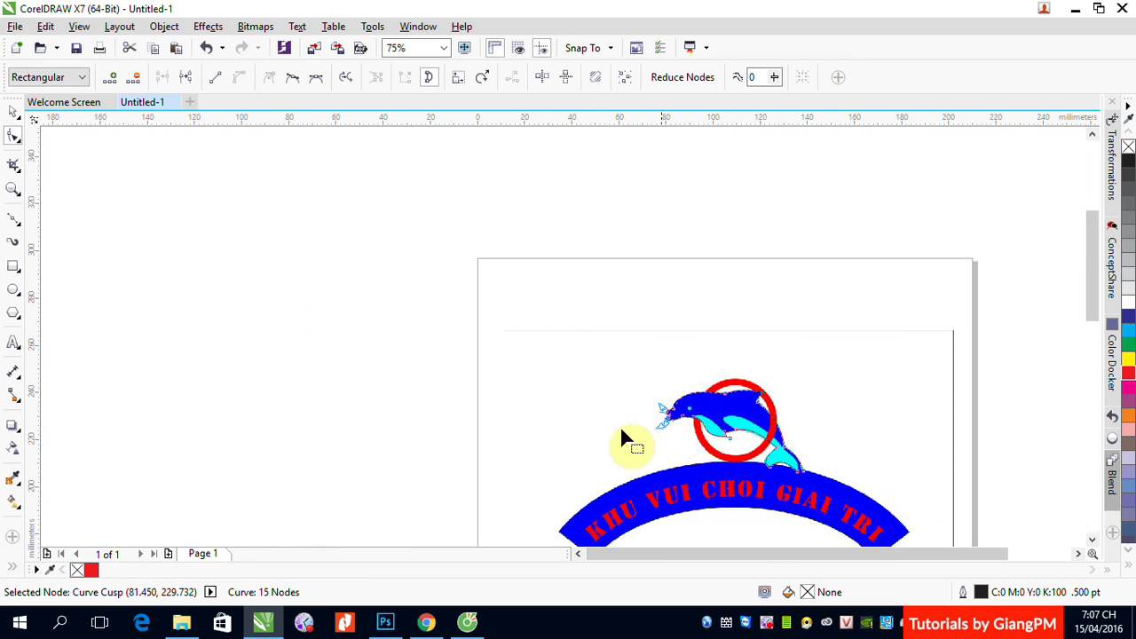
pyautogui.click(13, 111)
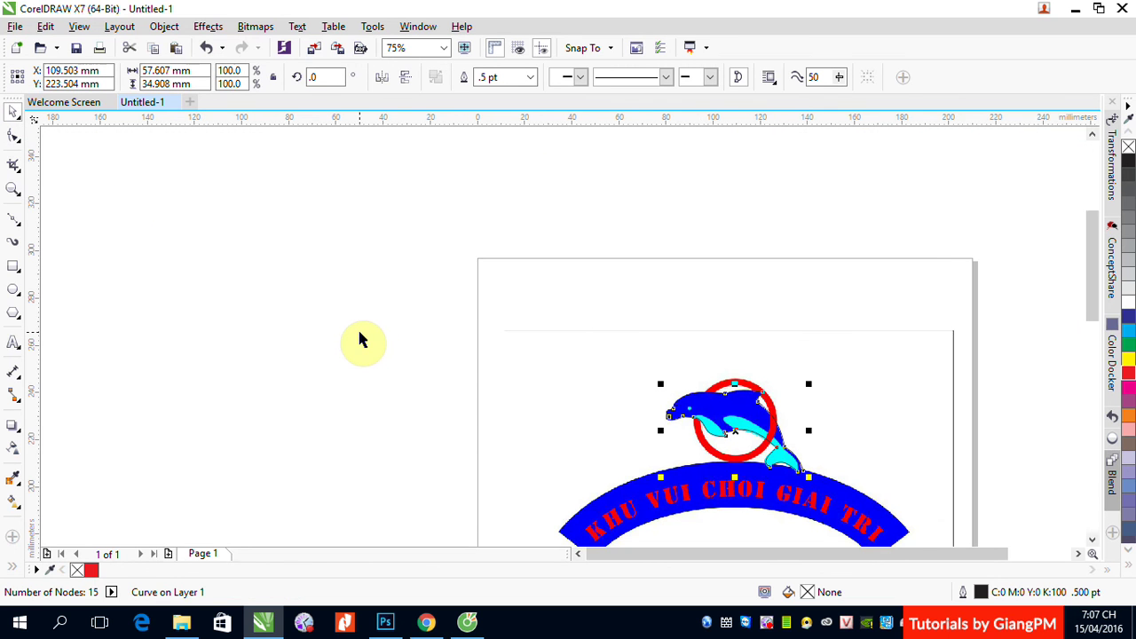
pyautogui.press('z')
pyautogui.moveTo(664, 388); pyautogui.dragTo(861, 498)
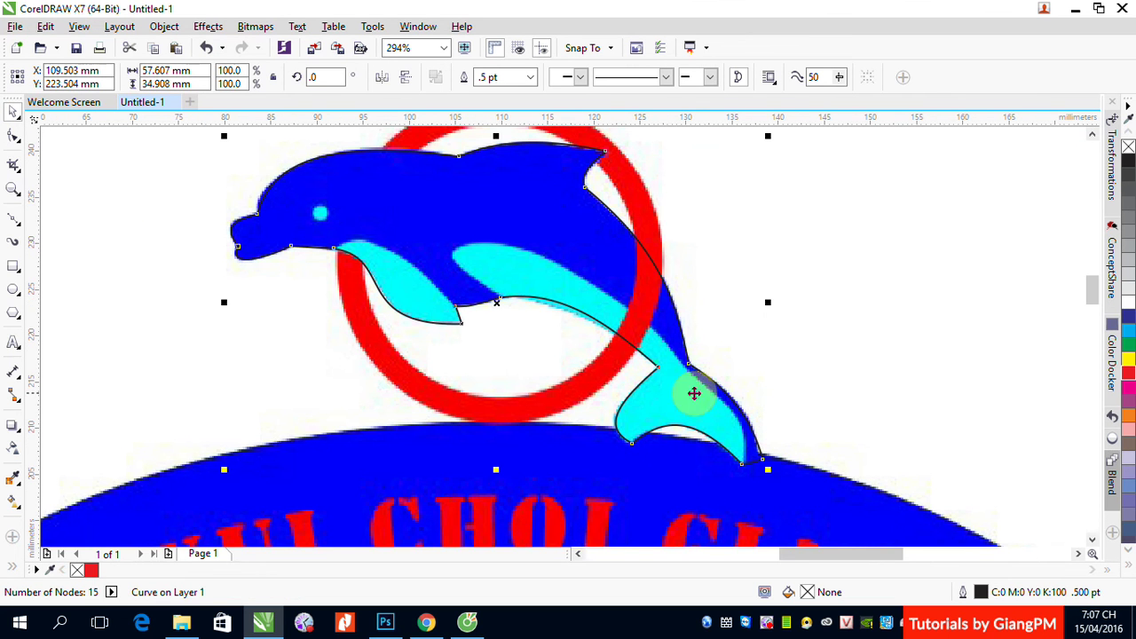
pyautogui.click(13, 135)
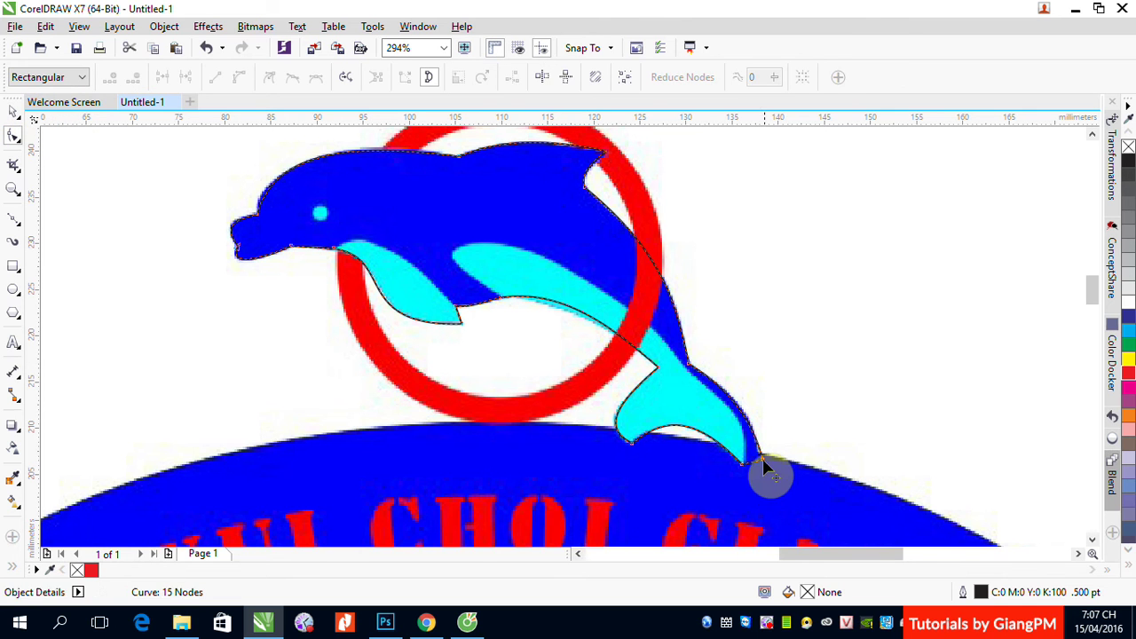
pyautogui.moveTo(761, 461); pyautogui.dragTo(758, 460)
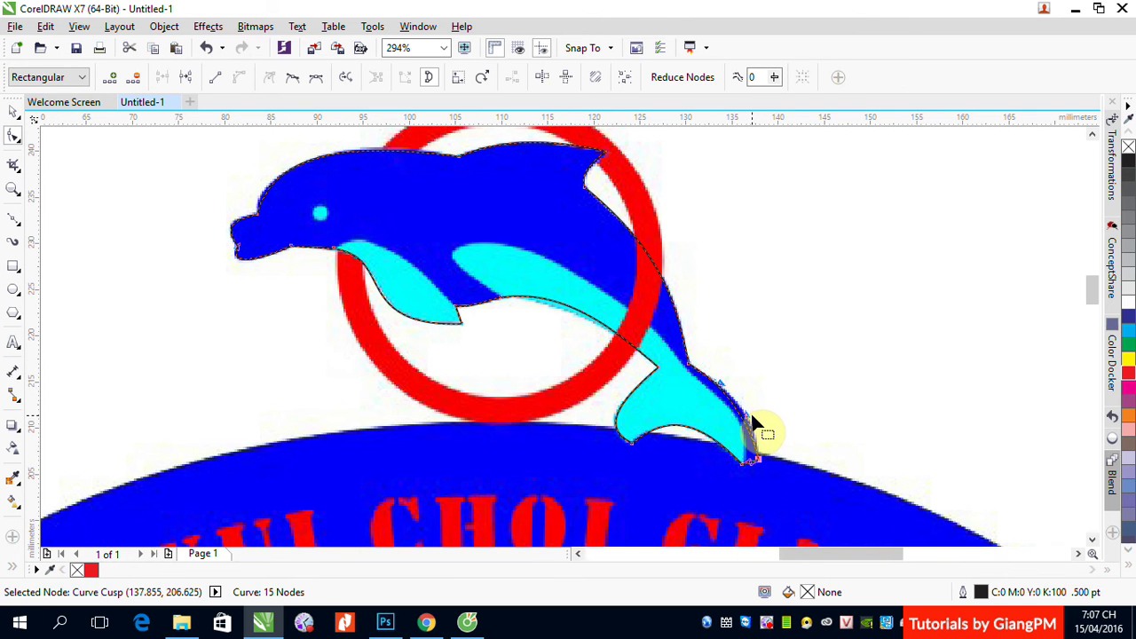
pyautogui.moveTo(750, 415); pyautogui.dragTo(752, 411)
pyautogui.moveTo(759, 415); pyautogui.dragTo(755, 409)
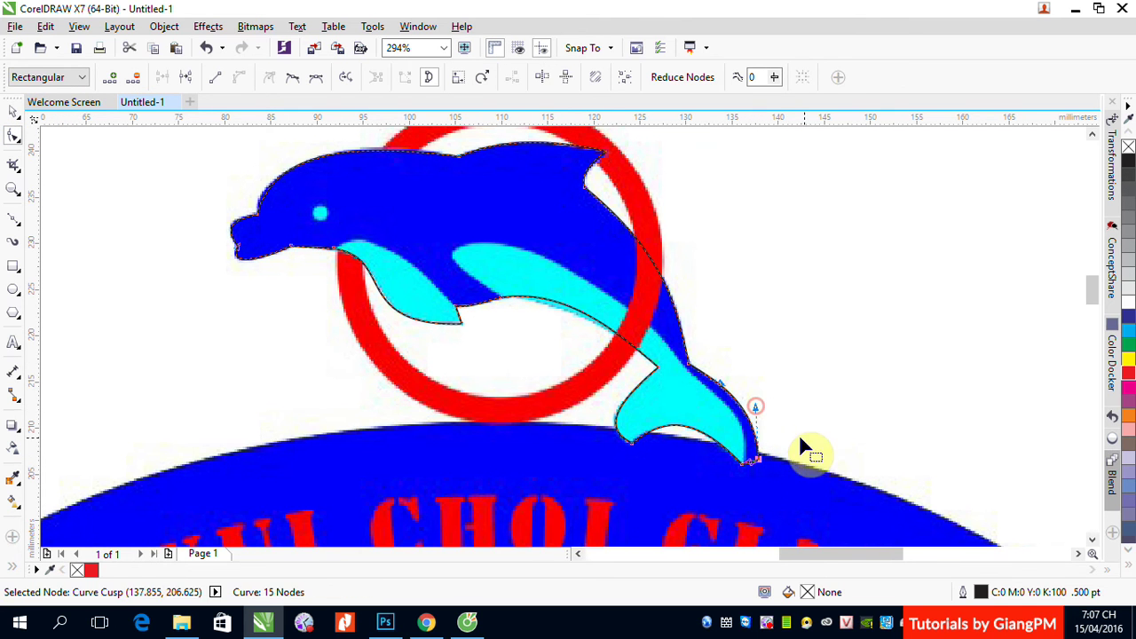
# Start a Bezier curve below the dolphin's throat and trace the upper edge of the light-blue flipper towards its rear corner.
pyautogui.click(13, 219)
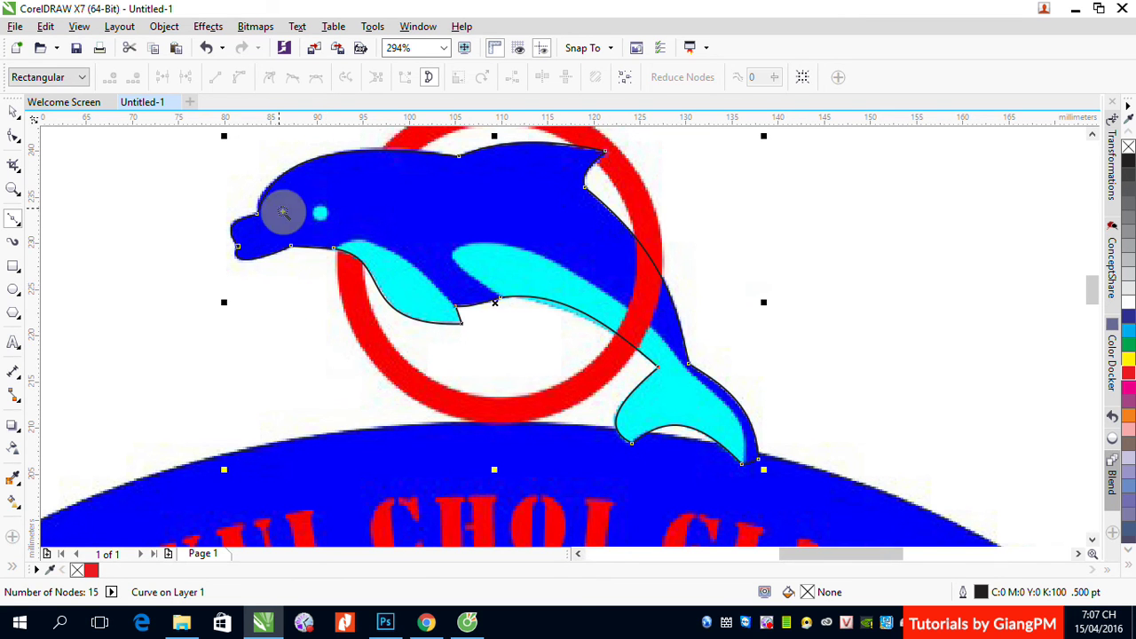
pyautogui.moveTo(281, 201); pyautogui.dragTo(532, 375)
pyautogui.click(252, 293)
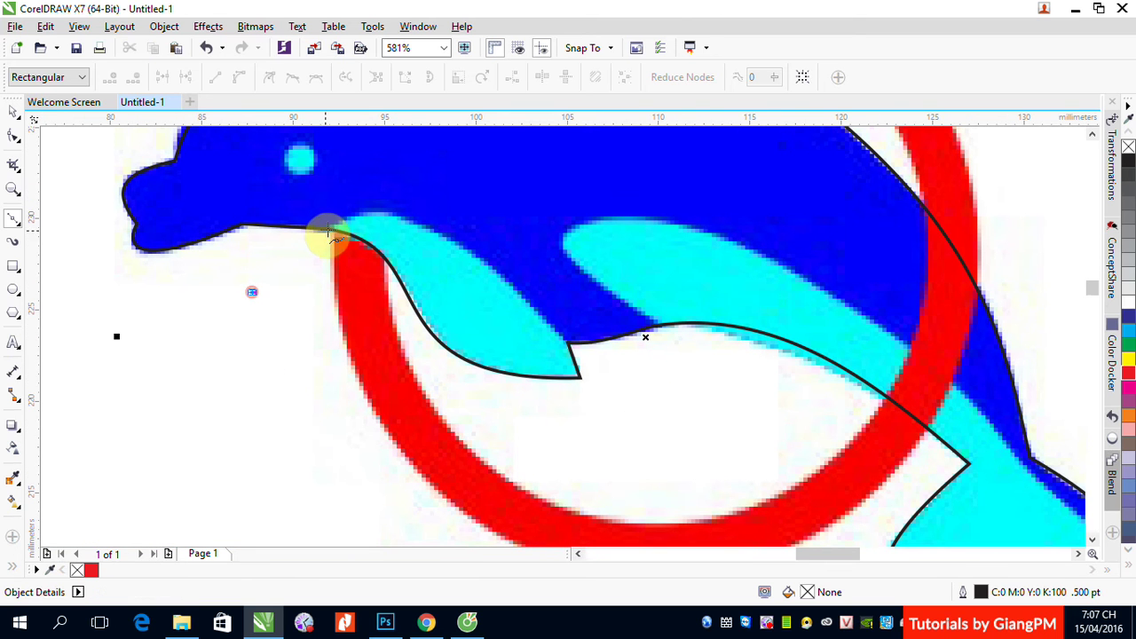
pyautogui.moveTo(345, 226); pyautogui.dragTo(368, 214)
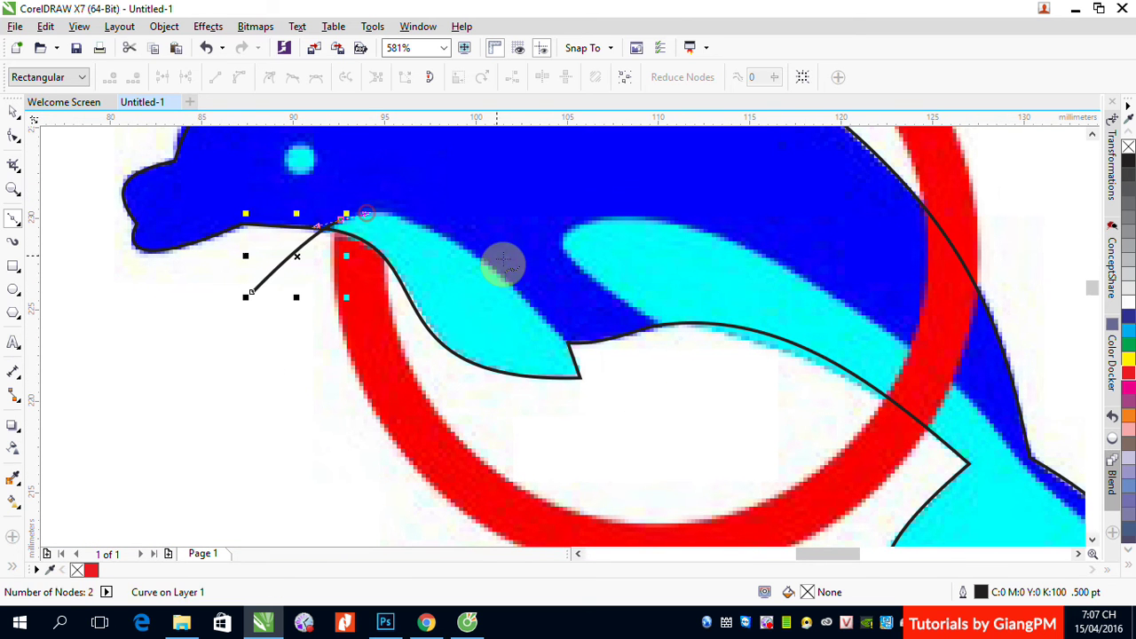
pyautogui.moveTo(500, 273); pyautogui.dragTo(594, 356)
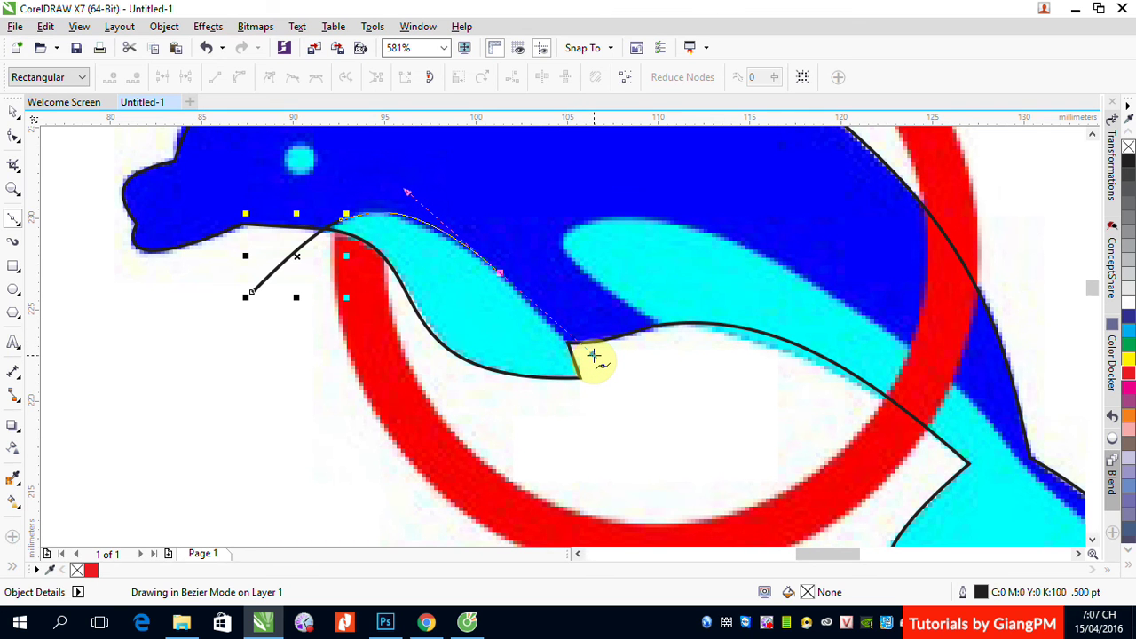
pyautogui.moveTo(593, 357); pyautogui.dragTo(593, 357)
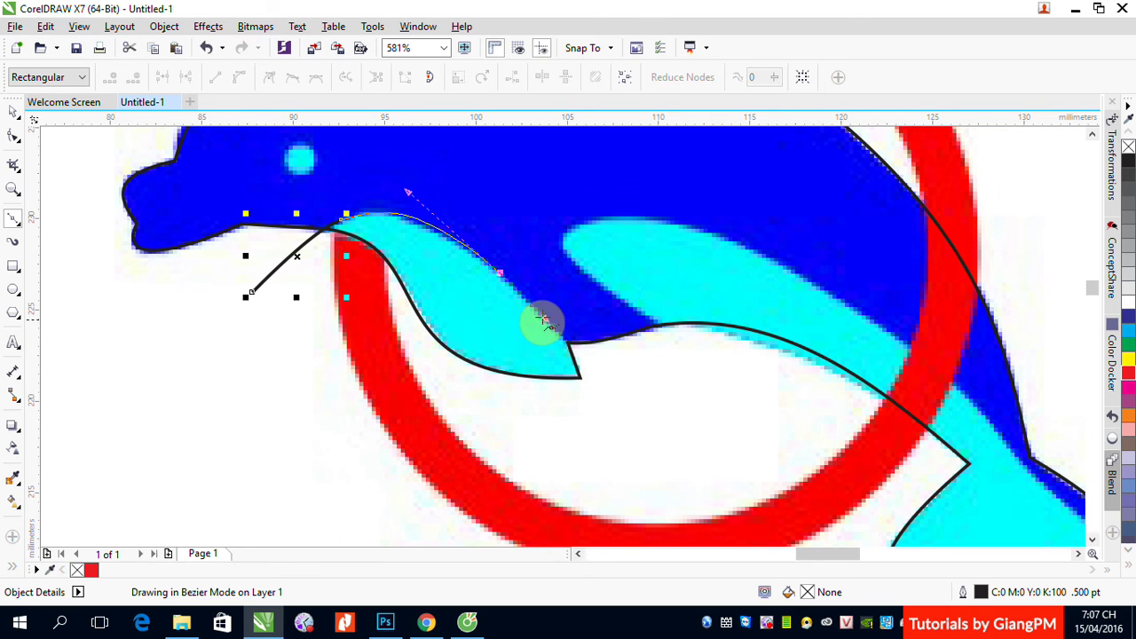
pyautogui.click(542, 317)
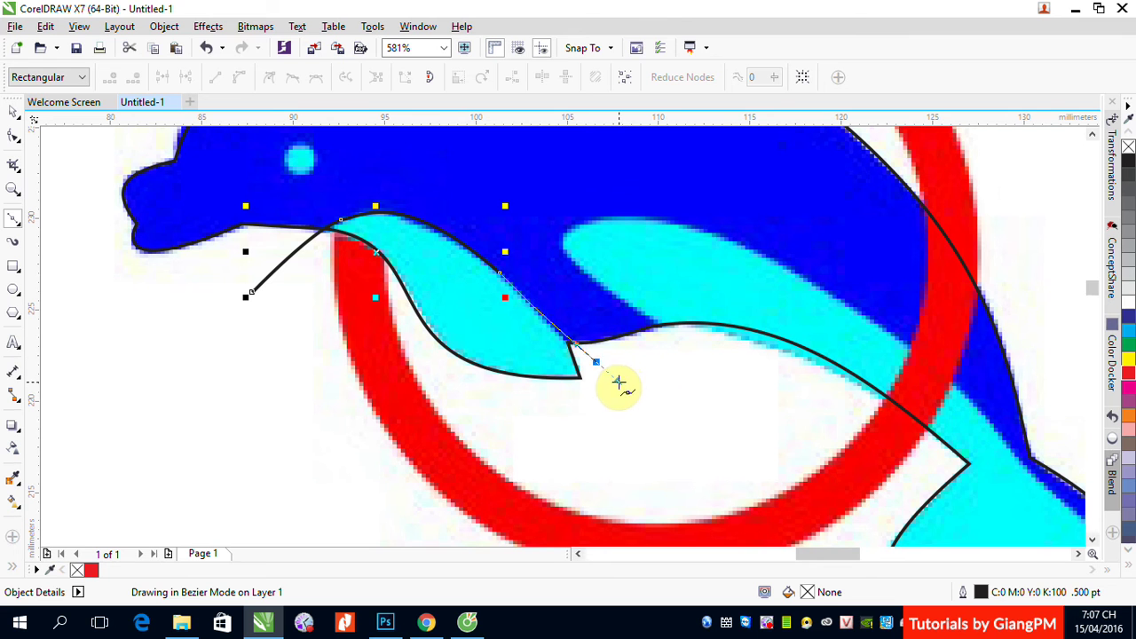
# Continue the flipper curve past its rear corner, loop loosely around below the flipper outside the body, and close it at its start point.
pyautogui.moveTo(610, 384); pyautogui.dragTo(615, 384)
pyautogui.click(634, 436)
pyautogui.click(470, 519)
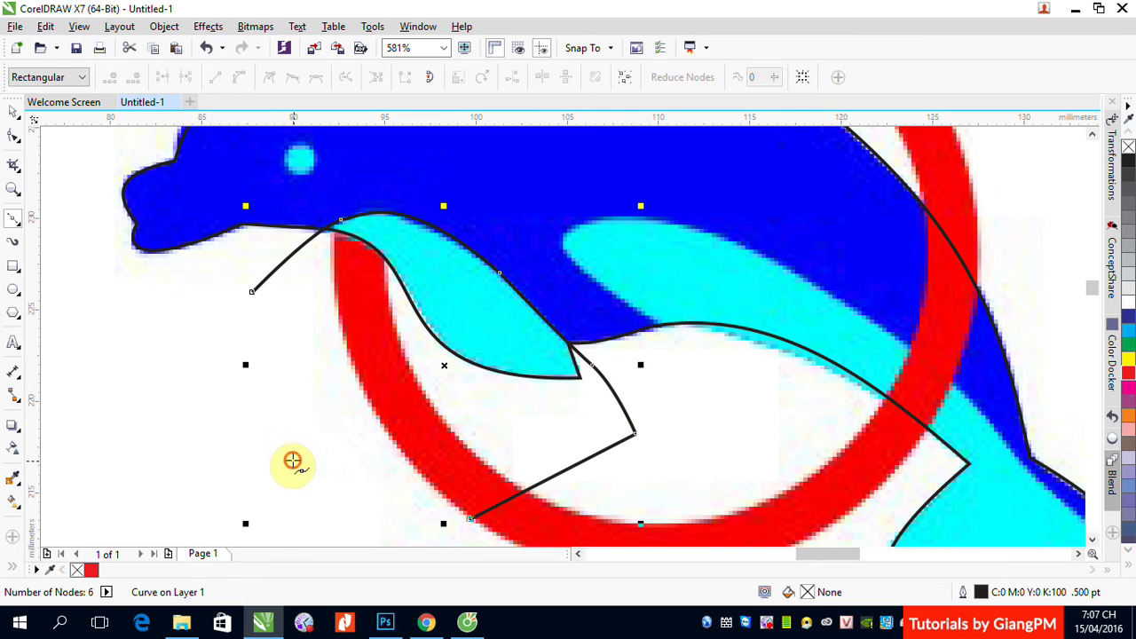
pyautogui.click(293, 461)
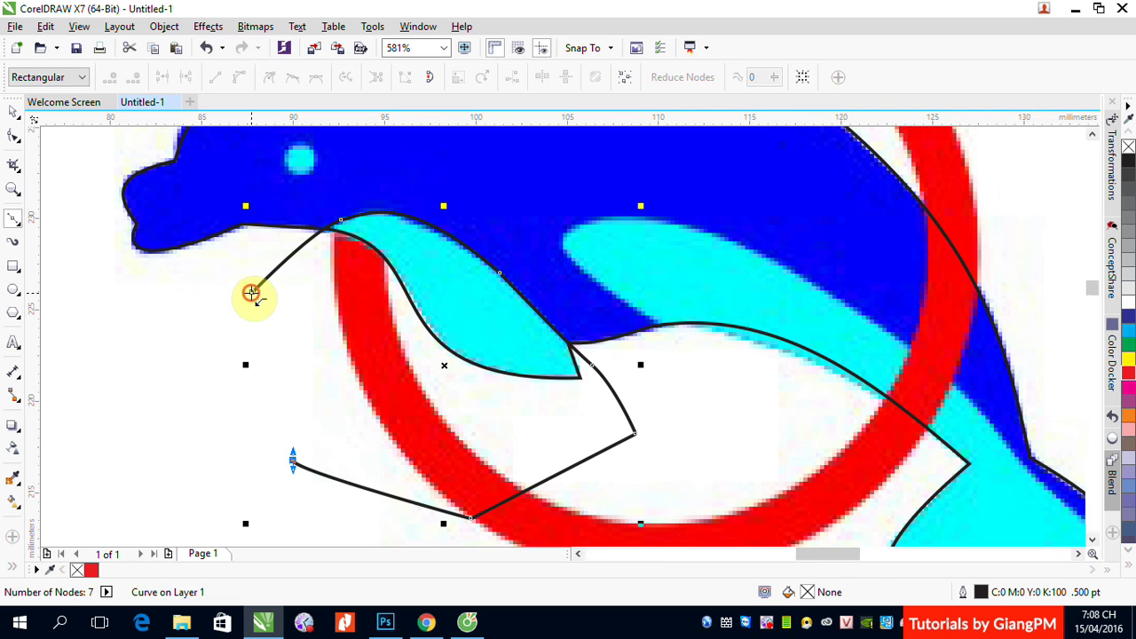
pyautogui.click(252, 292)
pyautogui.click(12, 112)
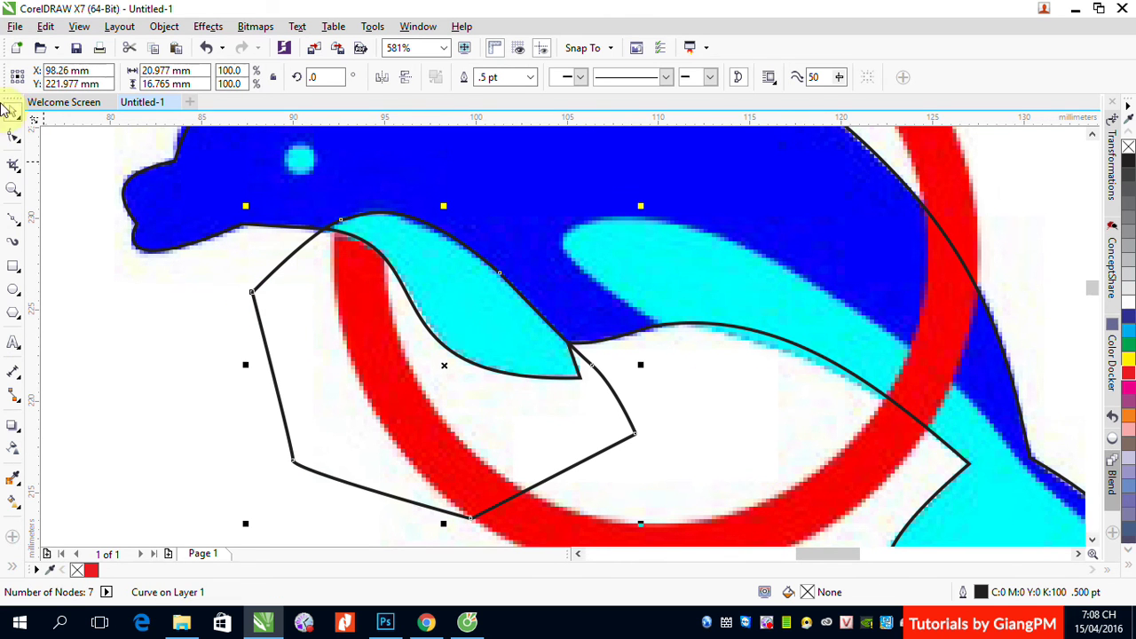
# Shorten the curve handle of the dolphin outline's front belly node so the belly segment follows the body's lower edge.
pyautogui.click(14, 134)
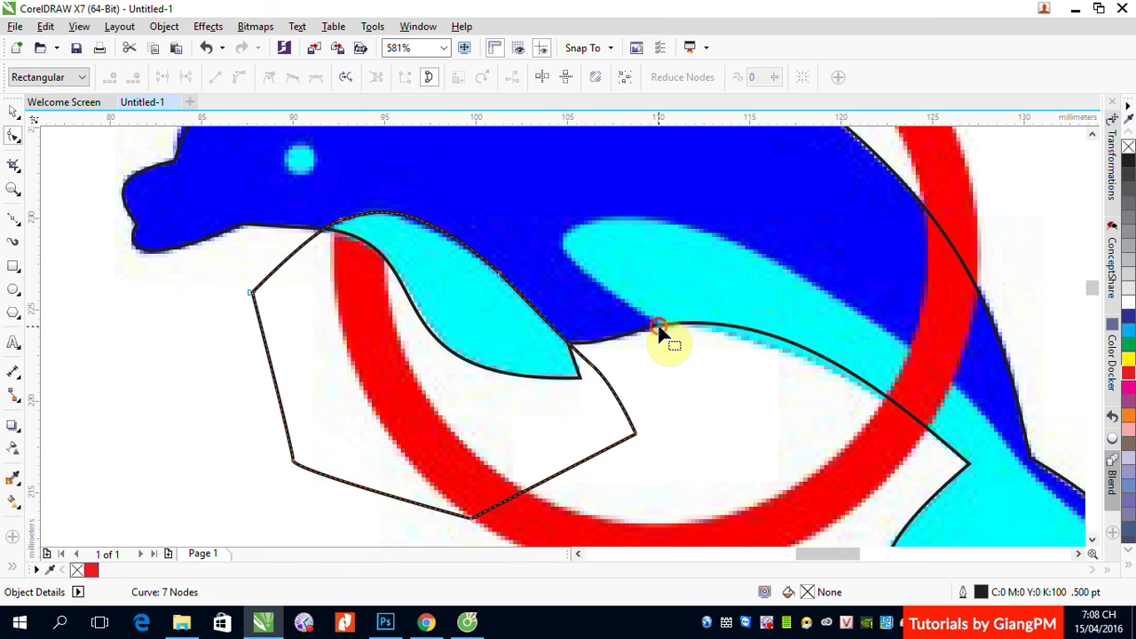
pyautogui.click(657, 333)
pyautogui.click(657, 332)
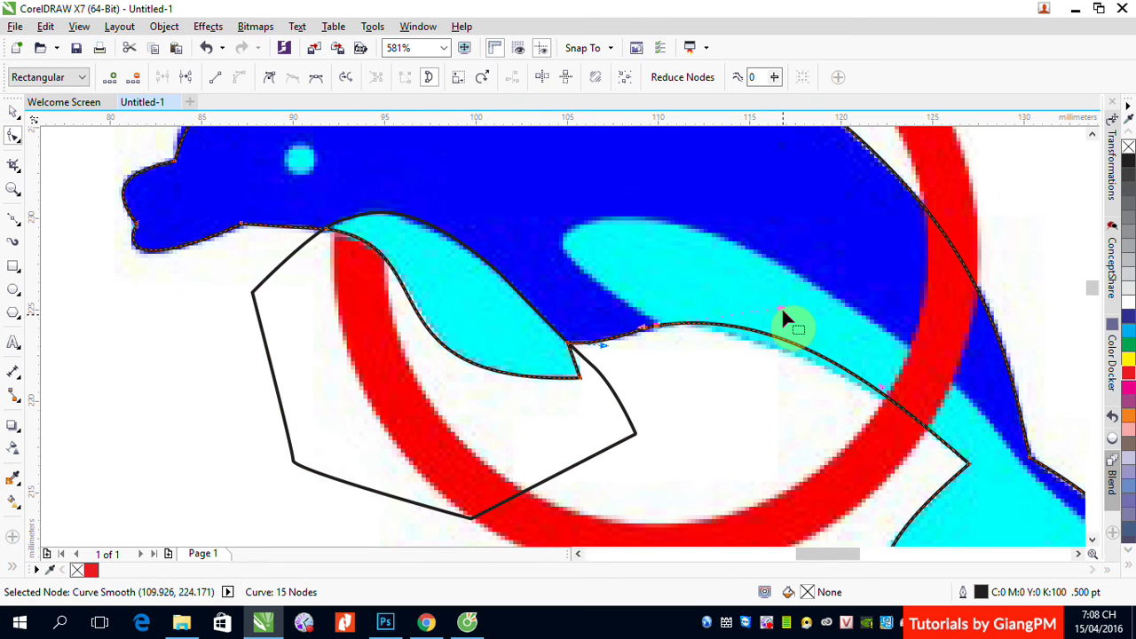
pyautogui.moveTo(783, 312); pyautogui.dragTo(731, 326)
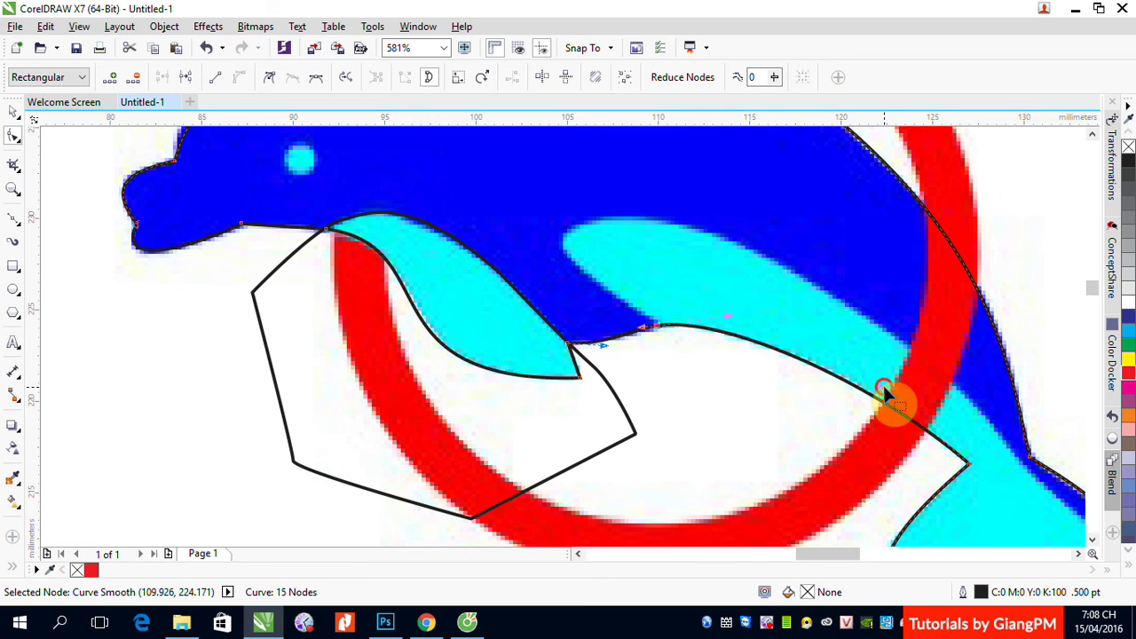
pyautogui.click(894, 415)
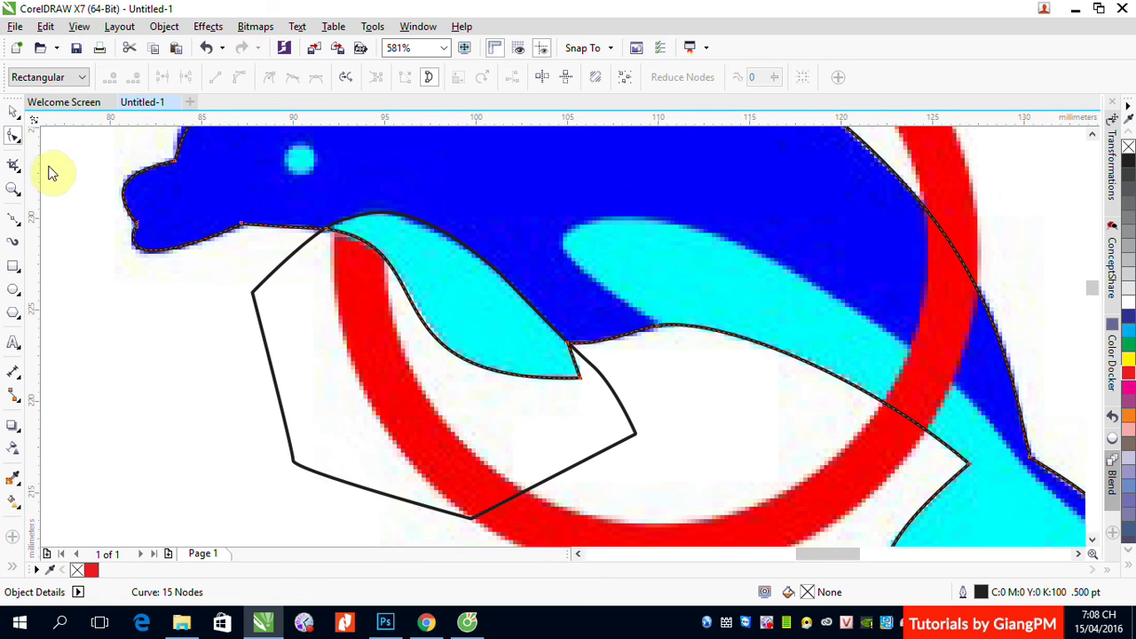
# Trace a Bezier curve from below the belly around the light-blue patch's rounded front end and along its upper edge to the tail base.
pyautogui.click(10, 220)
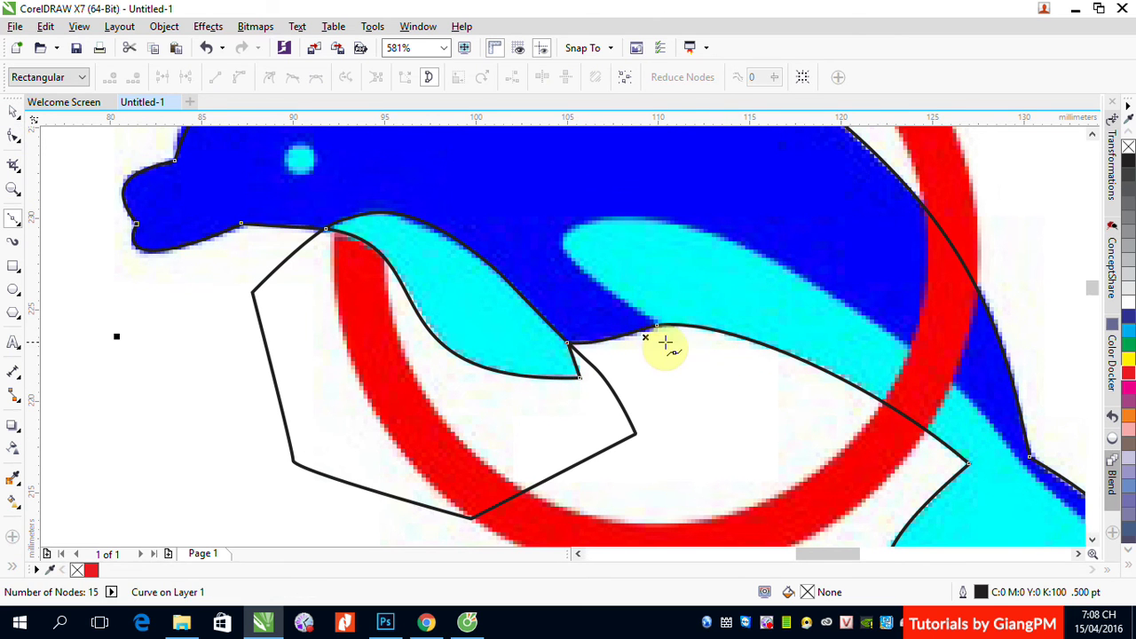
pyautogui.click(719, 355)
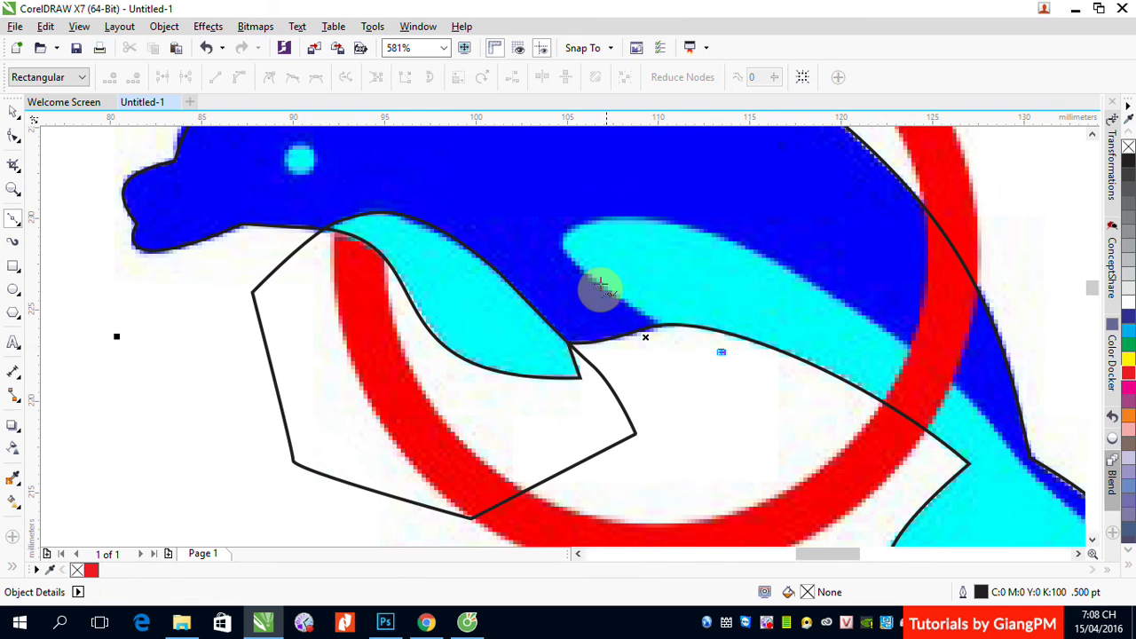
pyautogui.moveTo(564, 239); pyautogui.dragTo(566, 197)
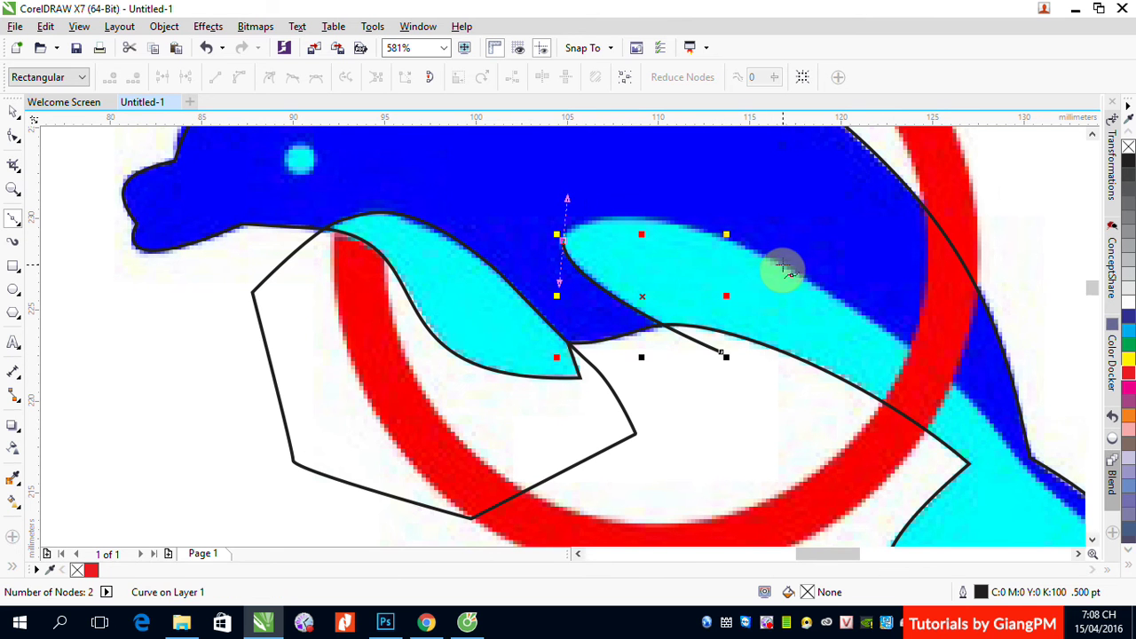
pyautogui.moveTo(784, 263); pyautogui.dragTo(870, 318)
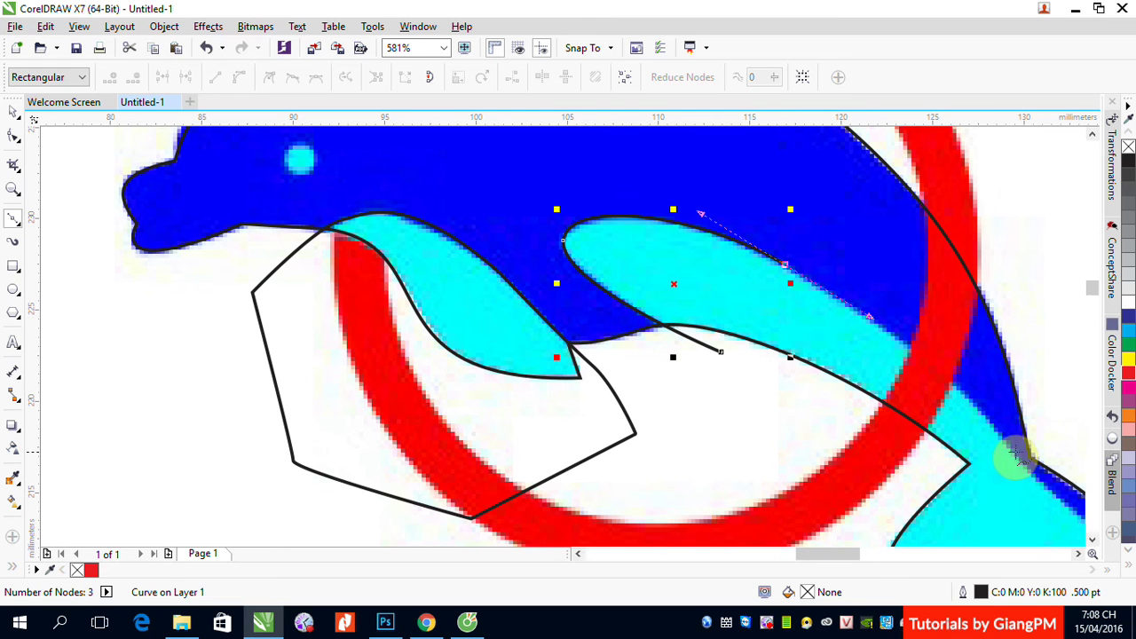
pyautogui.moveTo(1018, 458); pyautogui.dragTo(1069, 530)
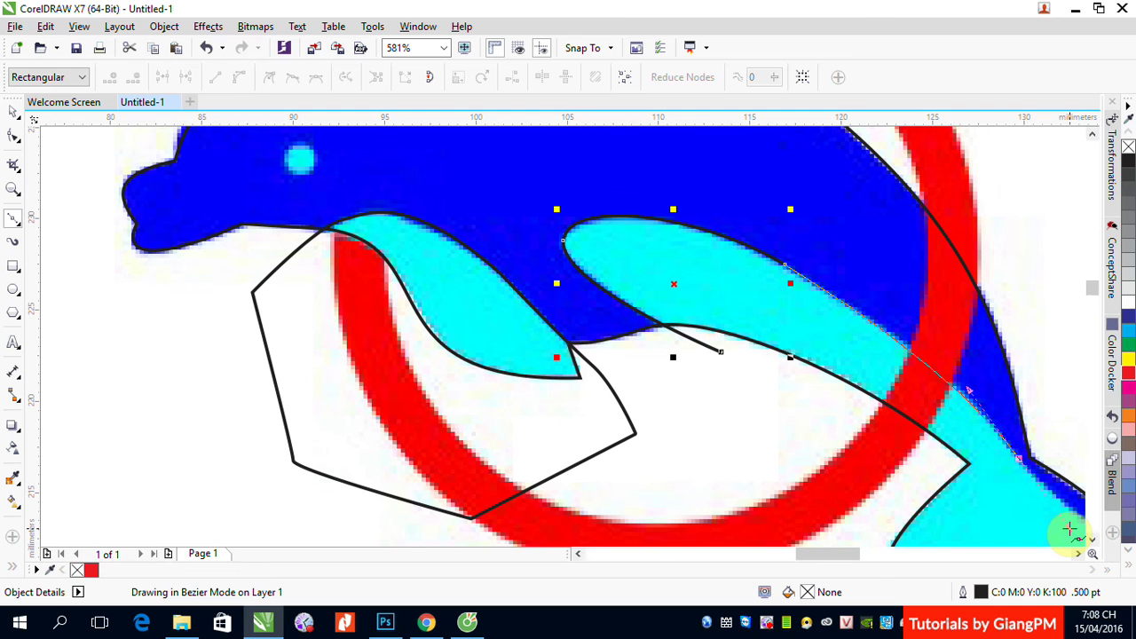
pyautogui.doubleClick(1043, 490)
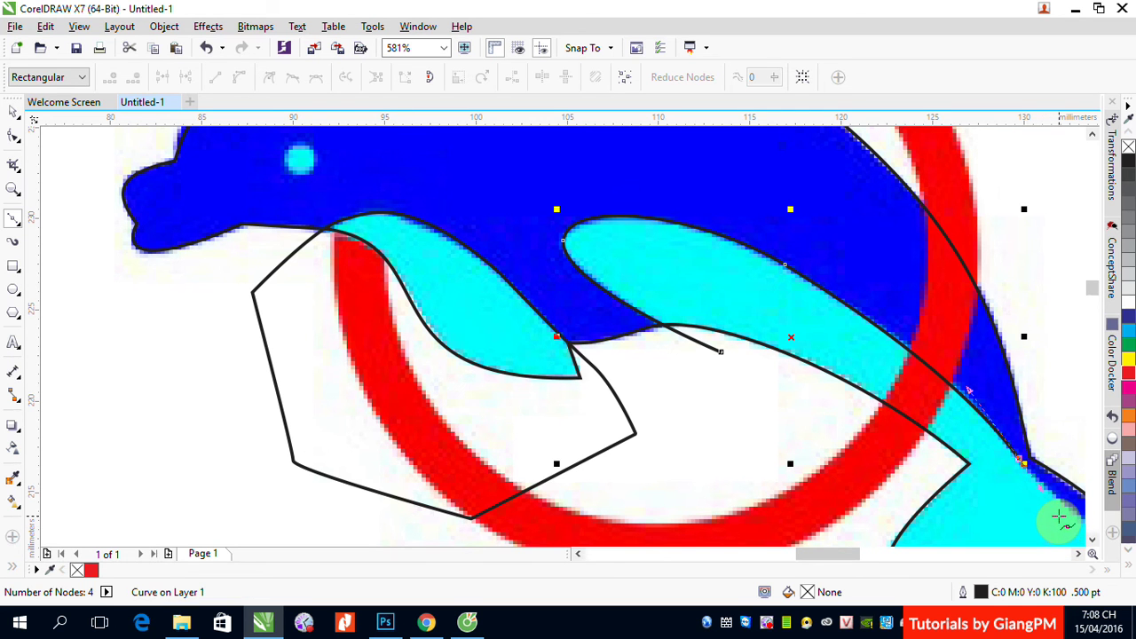
# Continue the belly-patch curve along the border between light and dark blue on the tail, ending just beyond the tail tip.
pyautogui.scroll(-2, 1055, 515)
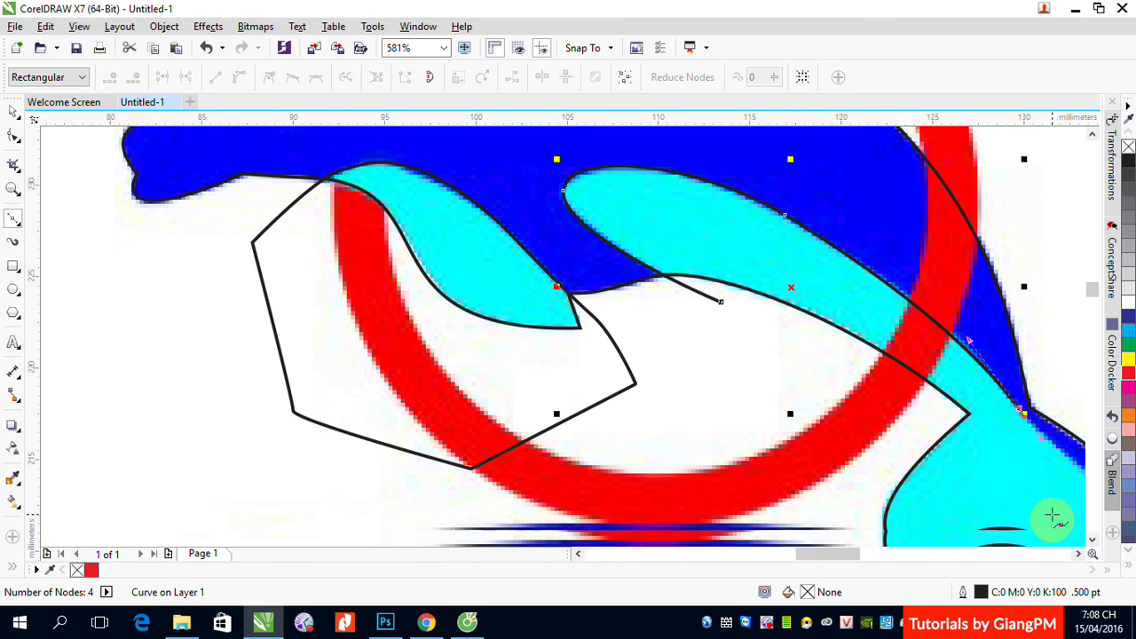
pyautogui.hscroll(4, 1052, 516)
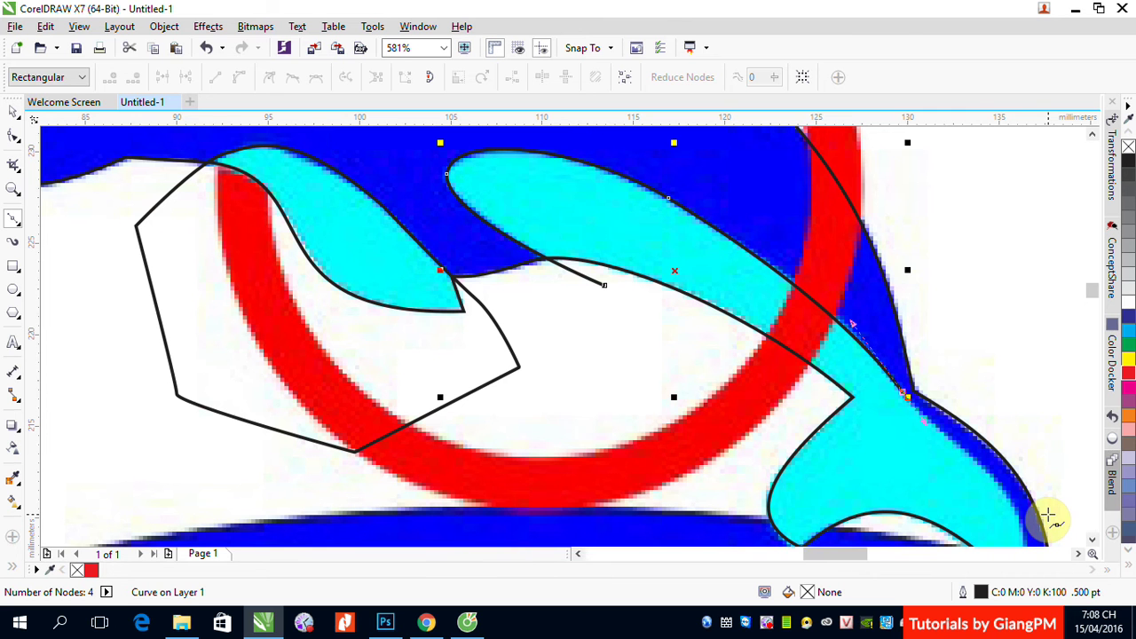
pyautogui.hscroll(2, 1048, 516)
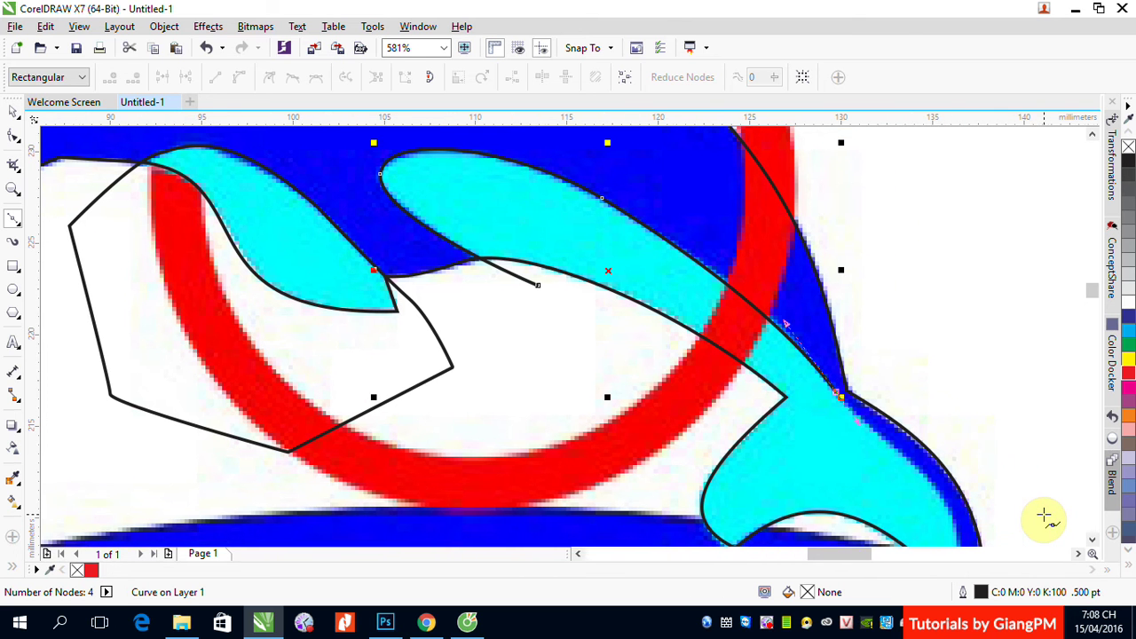
pyautogui.hscroll(-3, 1048, 517)
pyautogui.hscroll(-3, 1045, 515)
pyautogui.hscroll(4, 1049, 517)
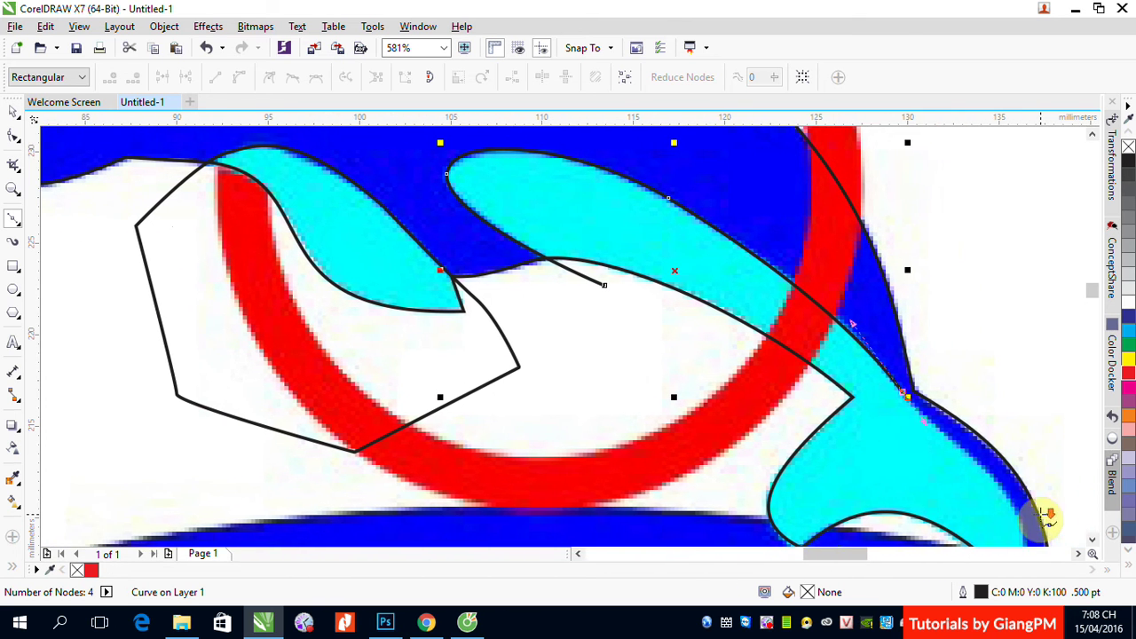
pyautogui.scroll(1, 1046, 516)
pyautogui.scroll(-3, 1046, 517)
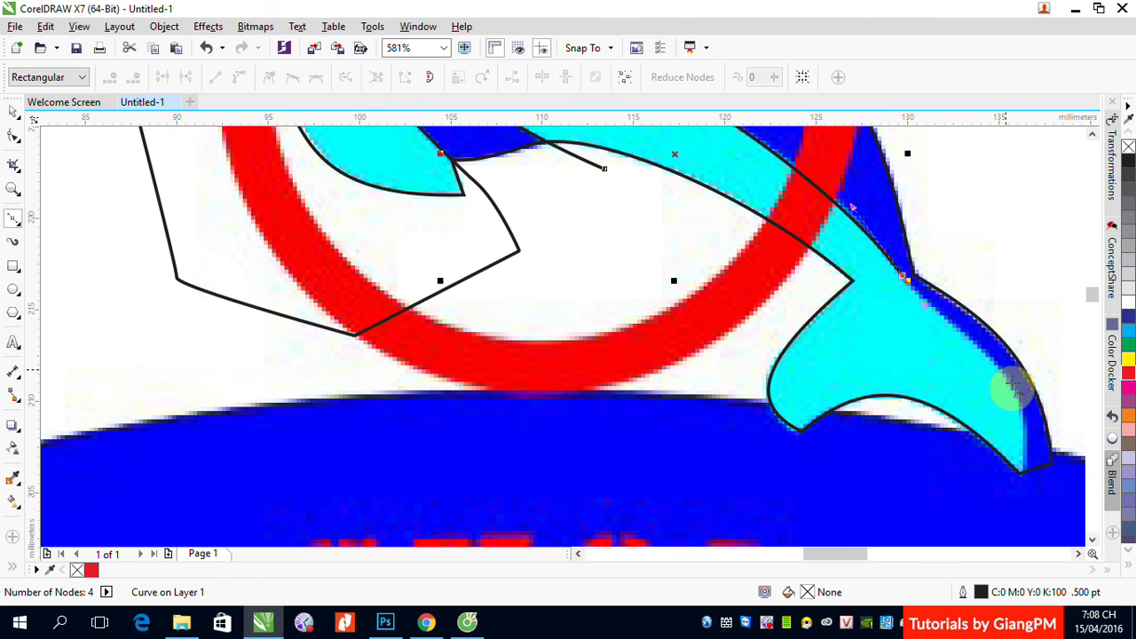
pyautogui.moveTo(1016, 401); pyautogui.dragTo(1027, 454)
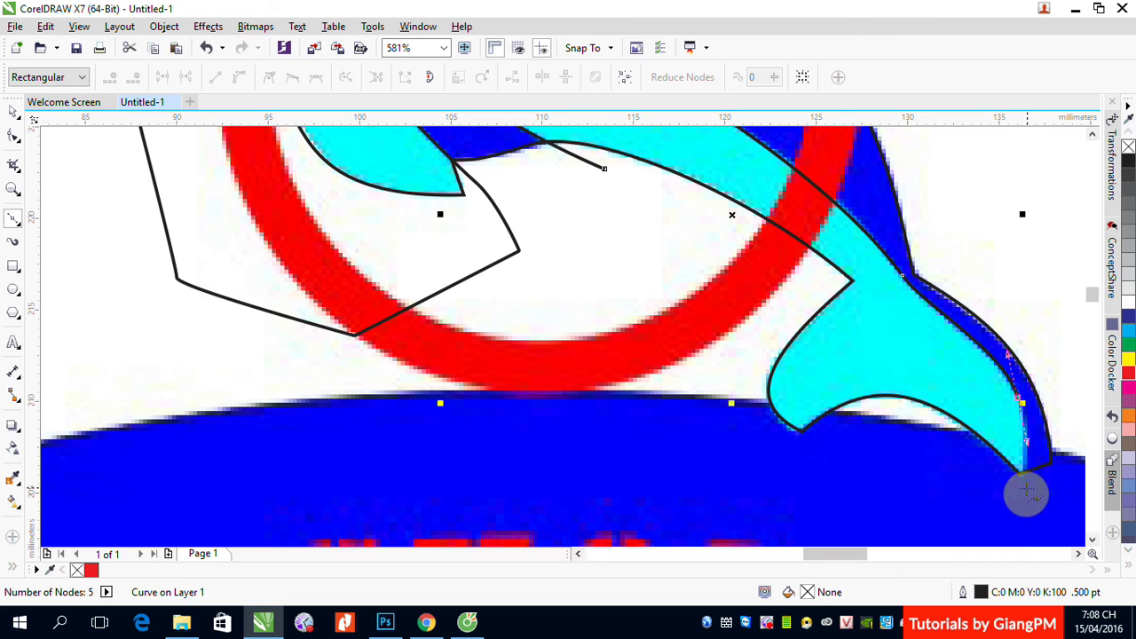
pyautogui.moveTo(1021, 497); pyautogui.dragTo(1010, 530)
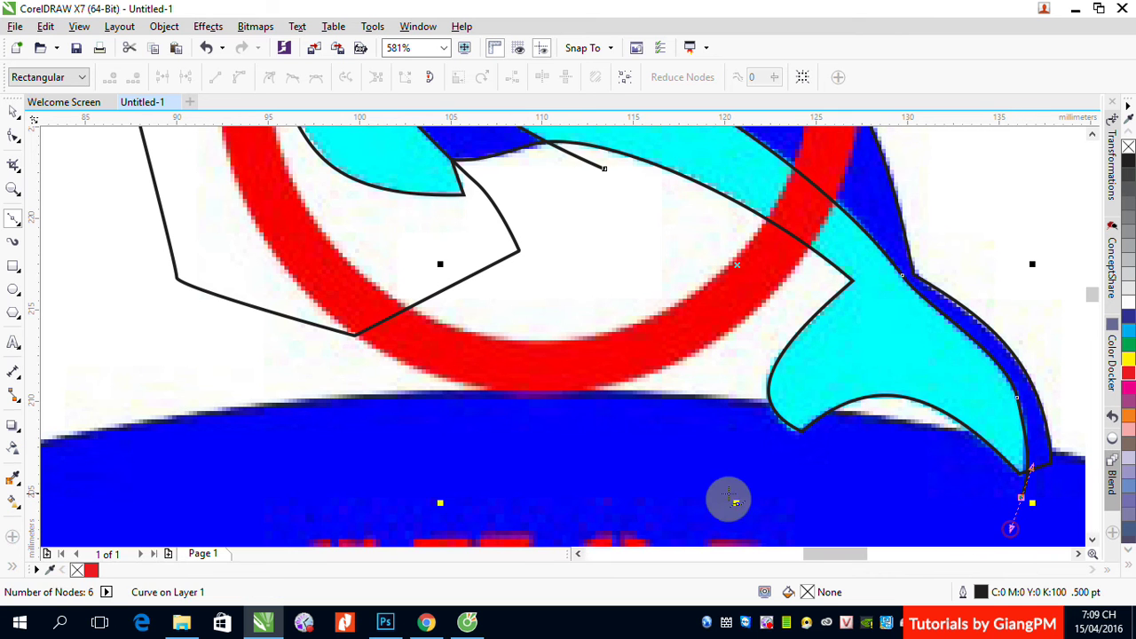
# Run the belly-patch curve loosely outside the body below the dolphin and close it at its start point.
pyautogui.click(682, 486)
pyautogui.click(593, 401)
pyautogui.click(604, 169)
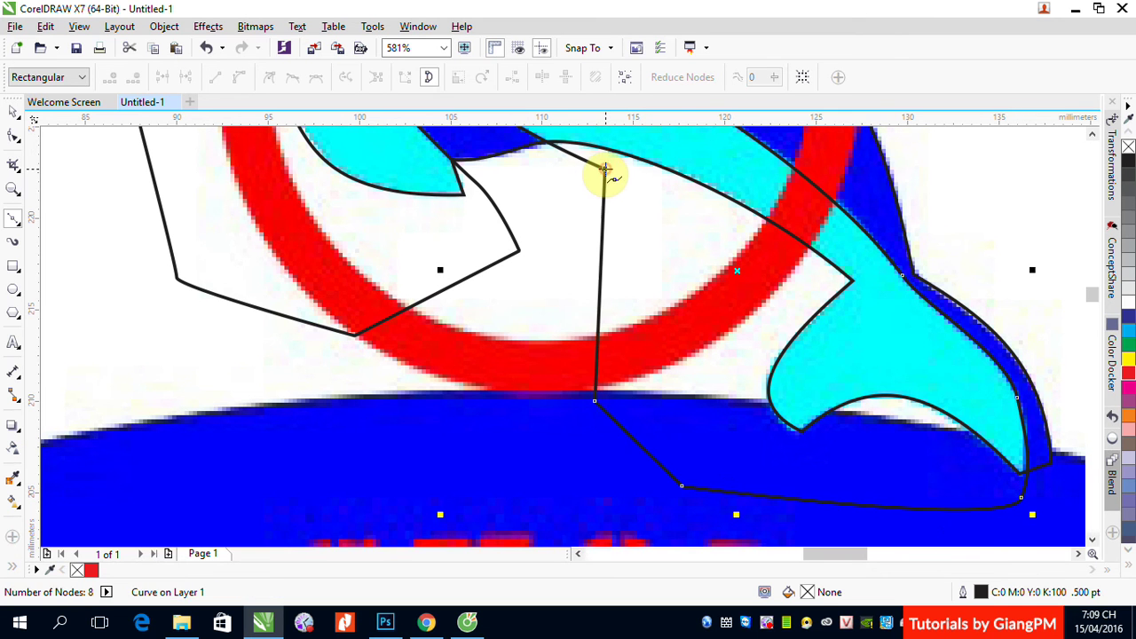
pyautogui.click(11, 113)
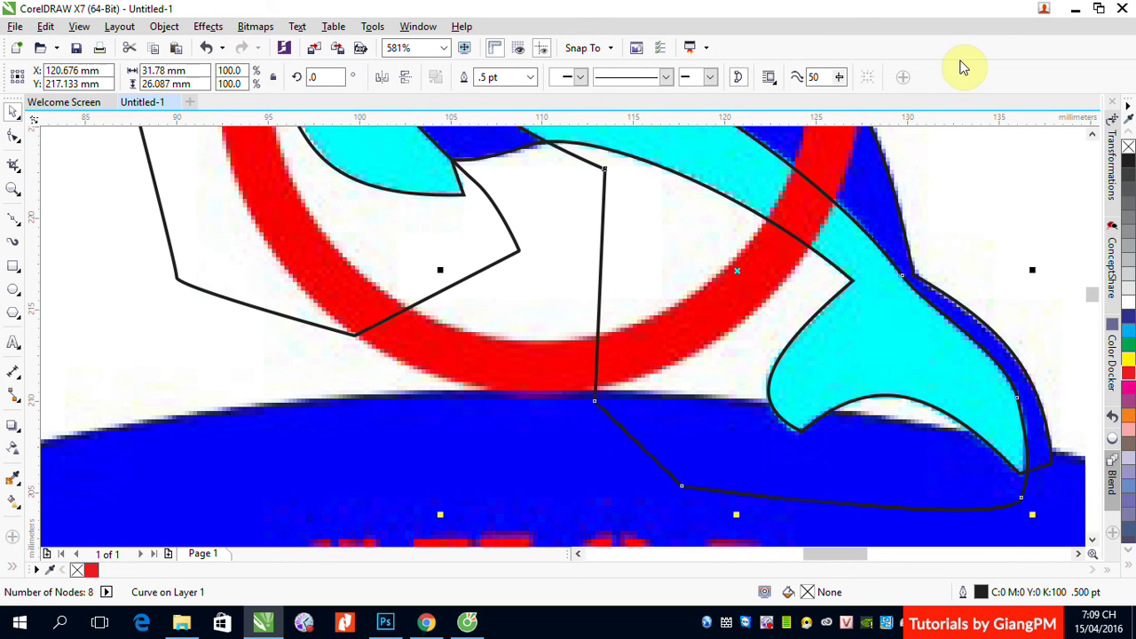
# Draw a circle about 1.82 mm in diameter over the dolphin's light-blue eye.
pyautogui.scroll(5, 761, 216)
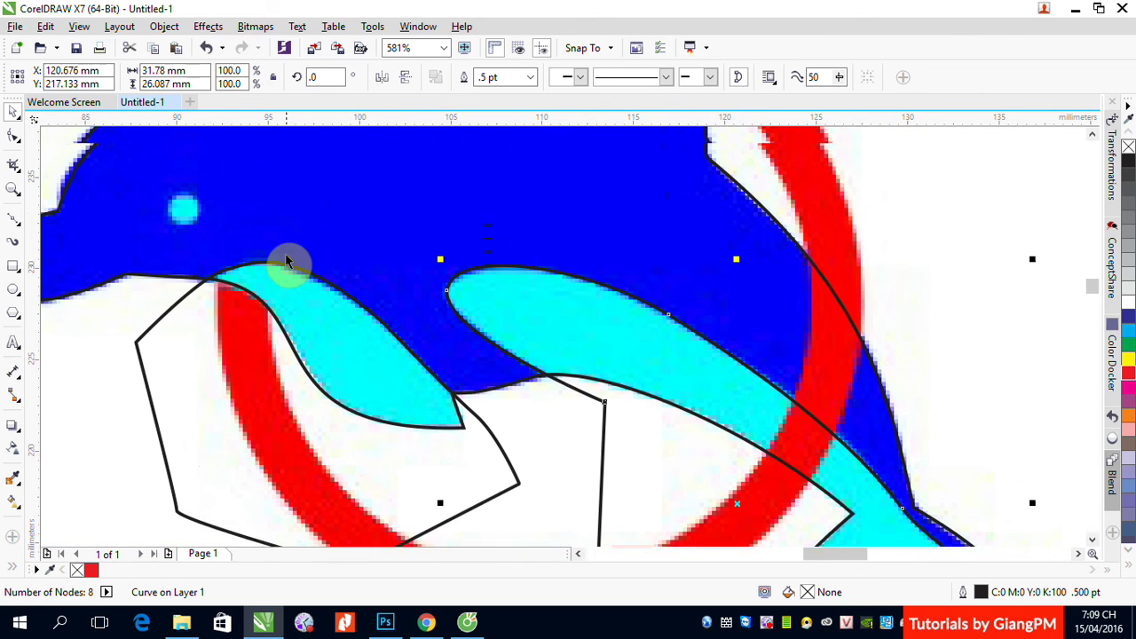
pyautogui.click(12, 289)
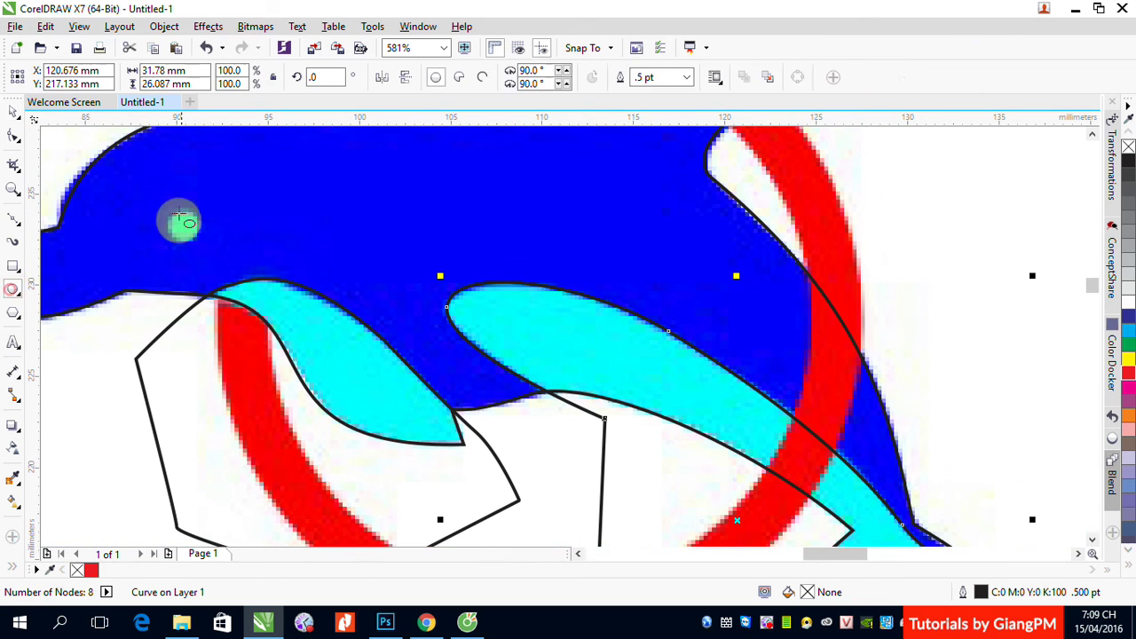
pyautogui.moveTo(180, 217); pyautogui.dragTo(199, 253)
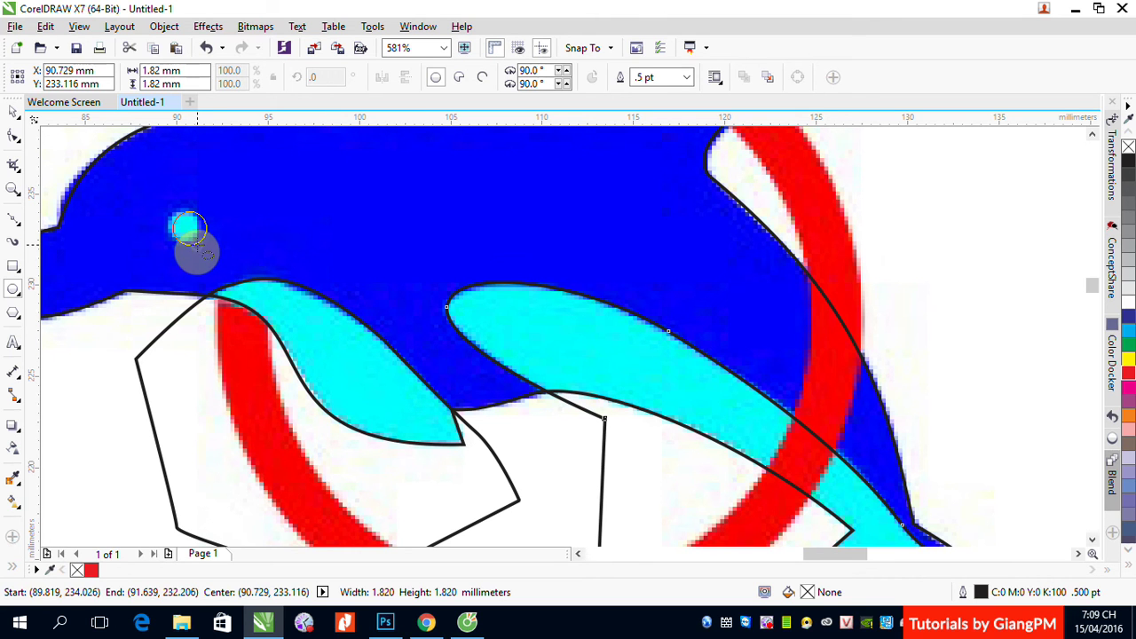
pyautogui.moveTo(198, 253)
pyautogui.mouseDown()
pyautogui.moveTo(190, 247)
pyautogui.moveTo(210, 246)
pyautogui.moveTo(196, 241)
pyautogui.moveTo(200, 250)
pyautogui.mouseUp()
pyautogui.click(13, 111)
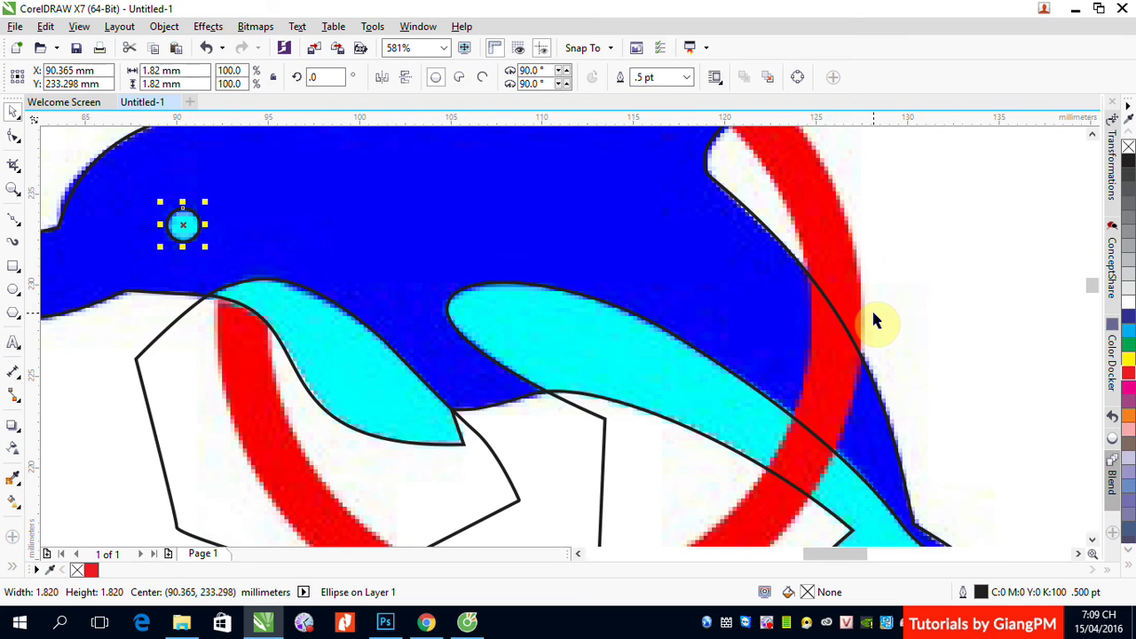
# Fill the dolphin's body outline with blue (C:100 M:100 Y:0 K:0).
pyautogui.scroll(-2, 874, 322)
pyautogui.click(976, 307)
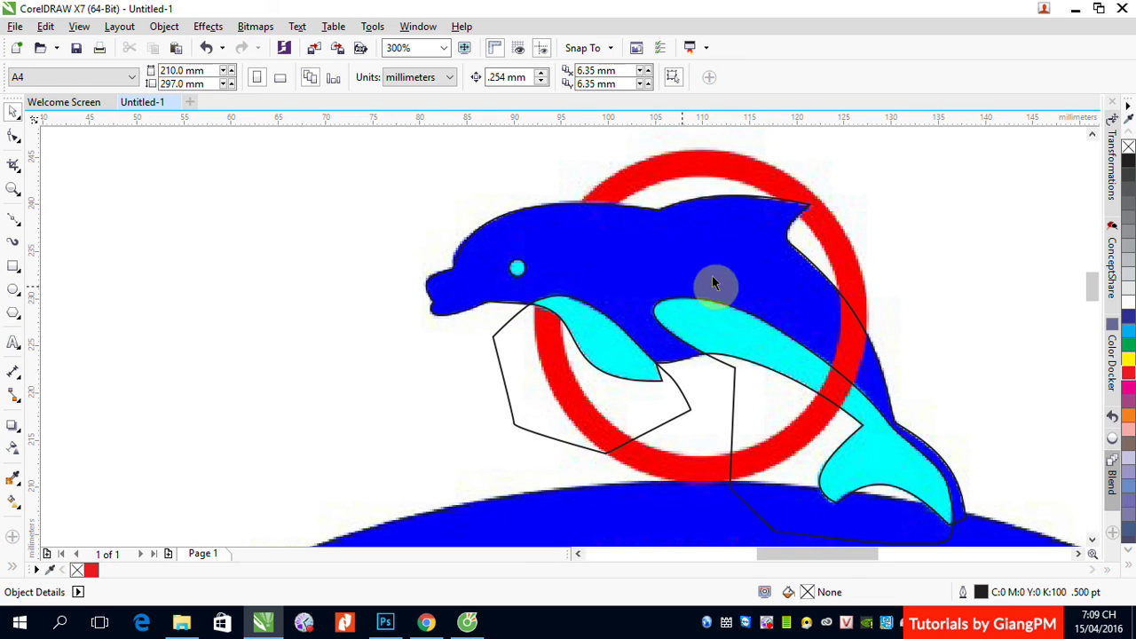
pyautogui.click(804, 261)
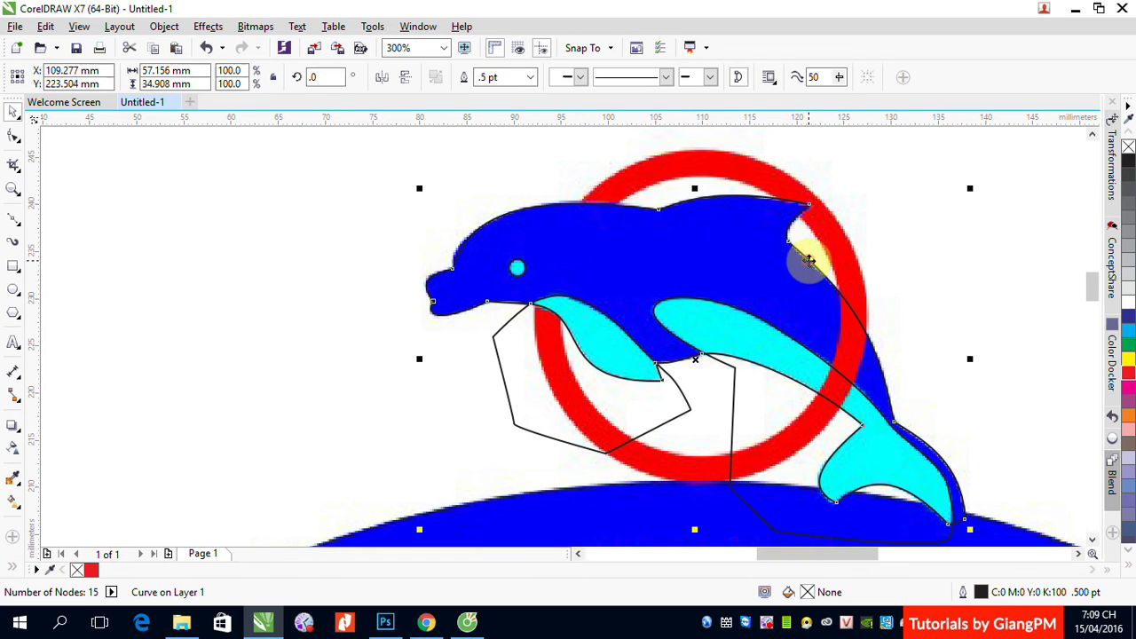
pyautogui.click(1129, 316)
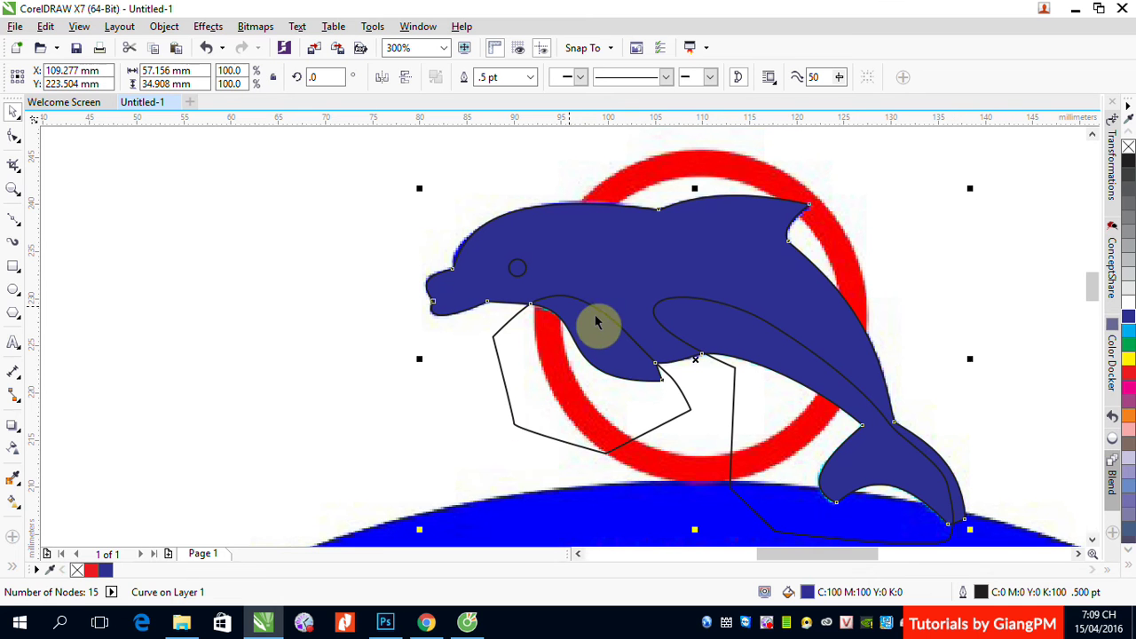
# Intersect the loose flipper curve with the dolphin's body, and delete the original flipper curve.
pyautogui.click(512, 417)
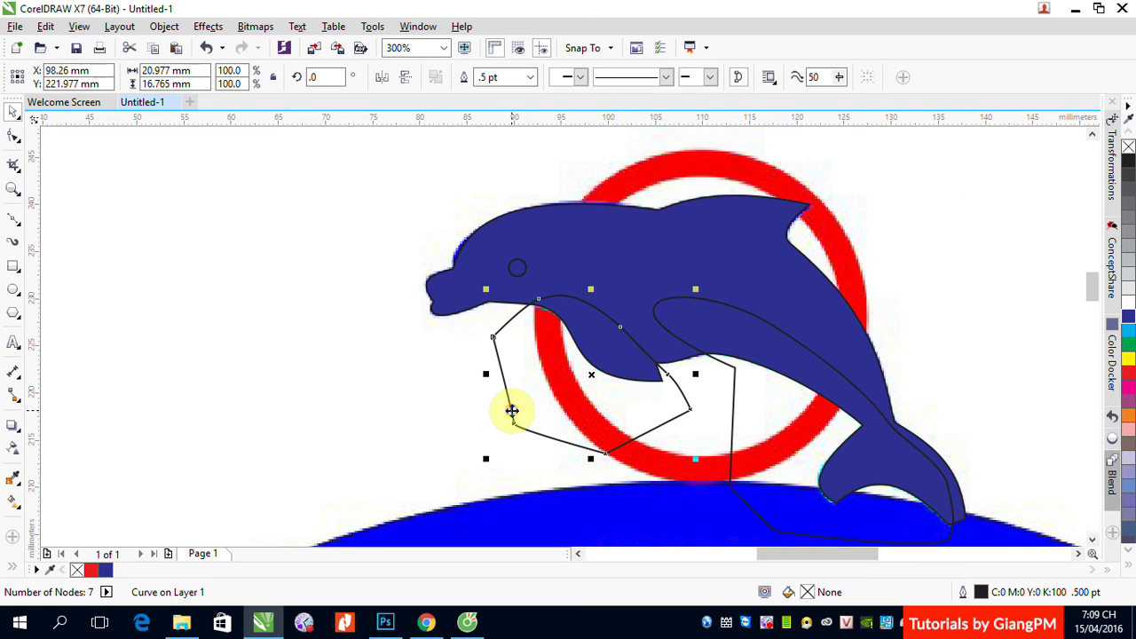
pyautogui.keyDown('shift'); pyautogui.click(524, 221); pyautogui.keyUp('shift')
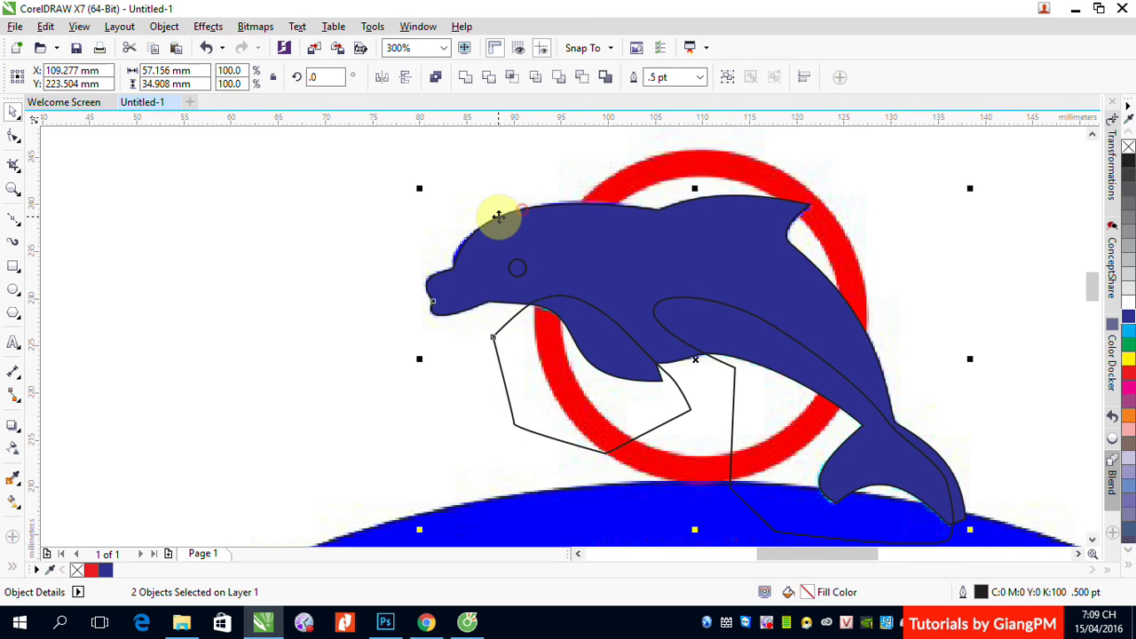
pyautogui.click(512, 77)
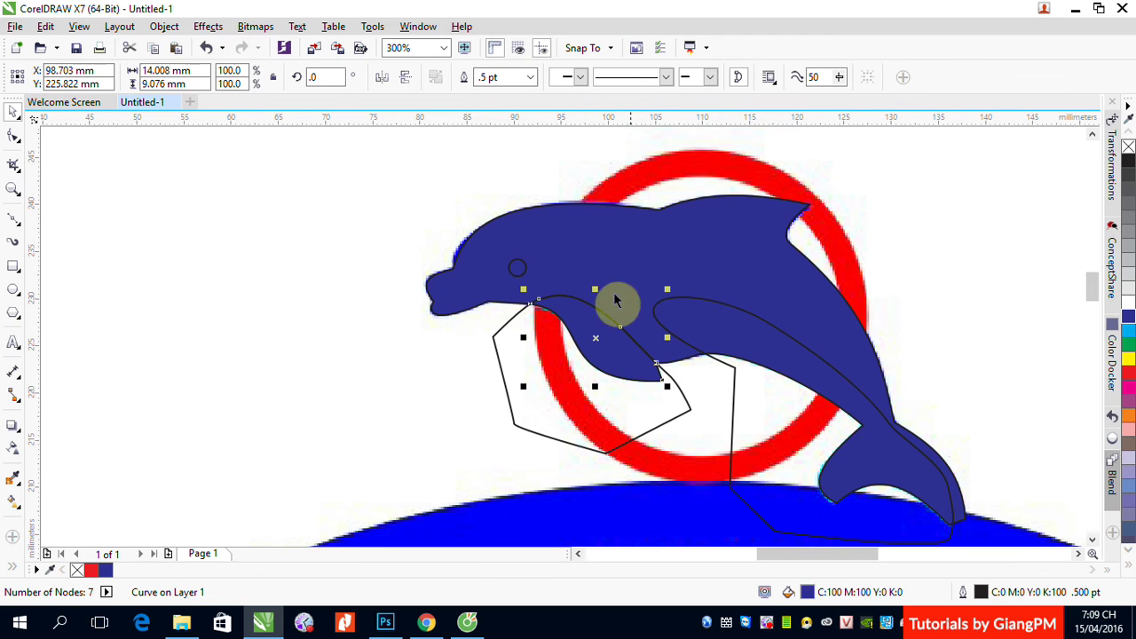
pyautogui.click(441, 400)
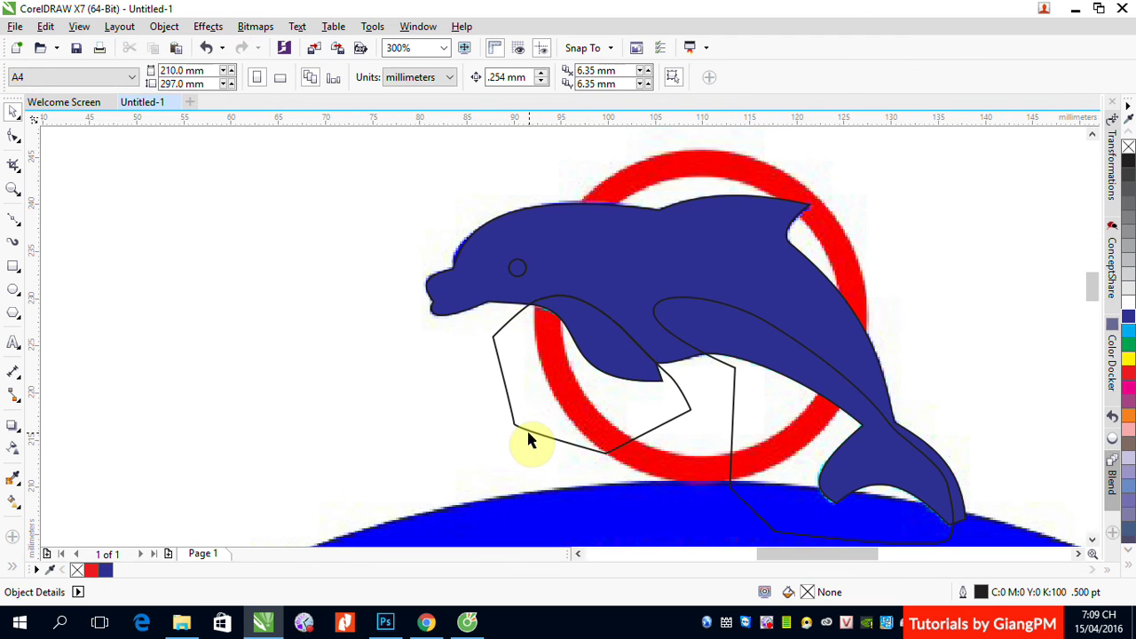
pyautogui.moveTo(528, 438); pyautogui.dragTo(248, 457)
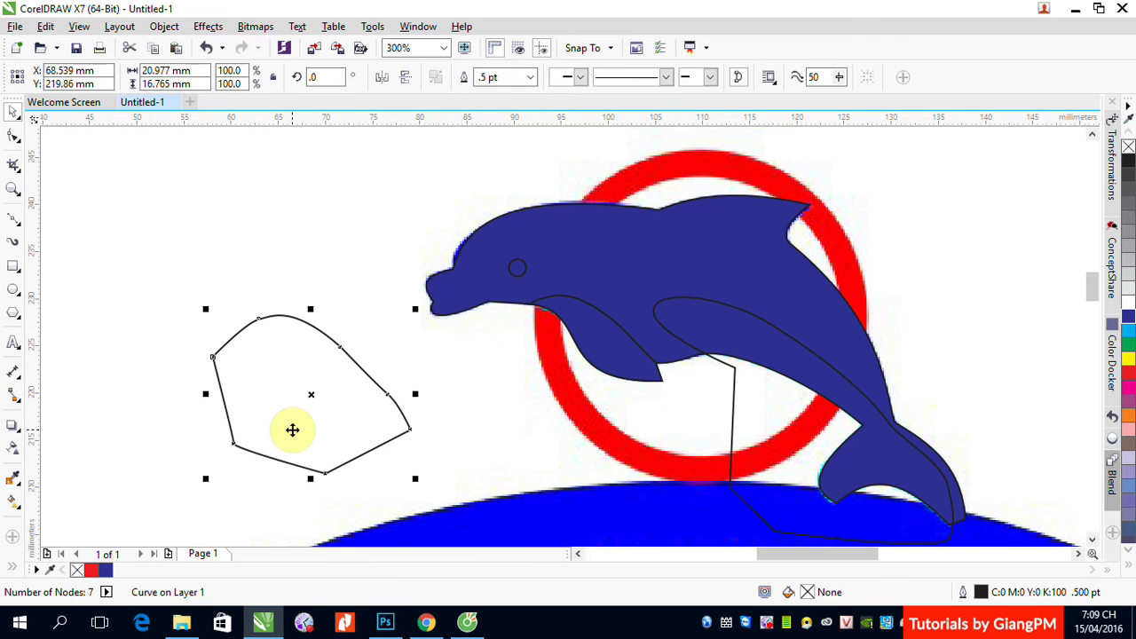
pyautogui.press('Delete')
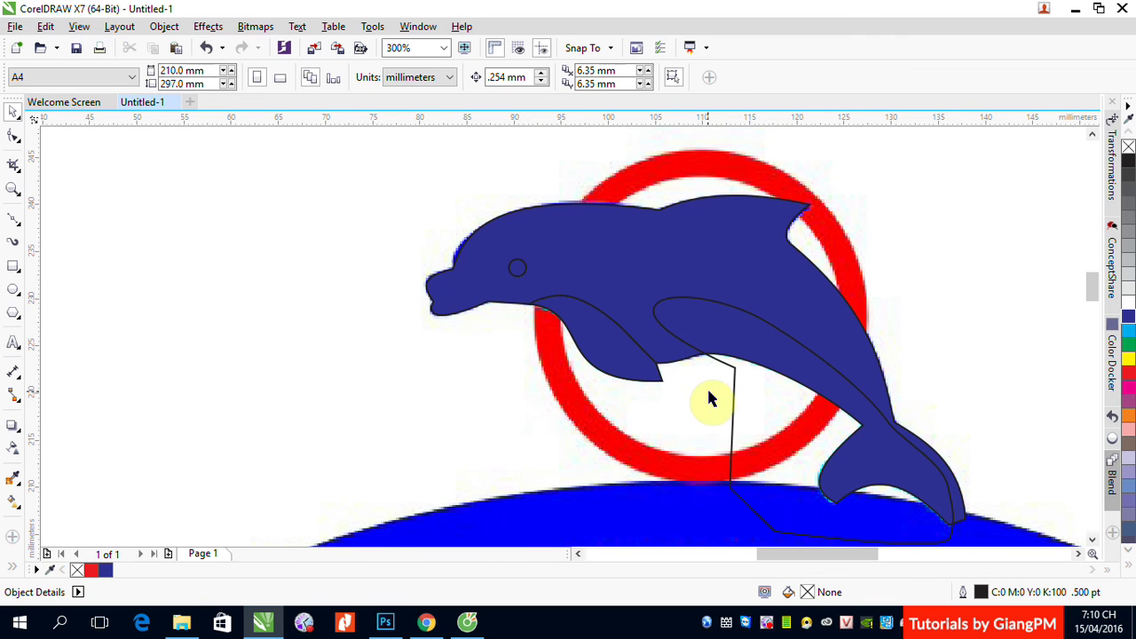
# Intersect the belly-patch curve with the dolphin's body, and delete the original belly-patch curve.
pyautogui.click(732, 395)
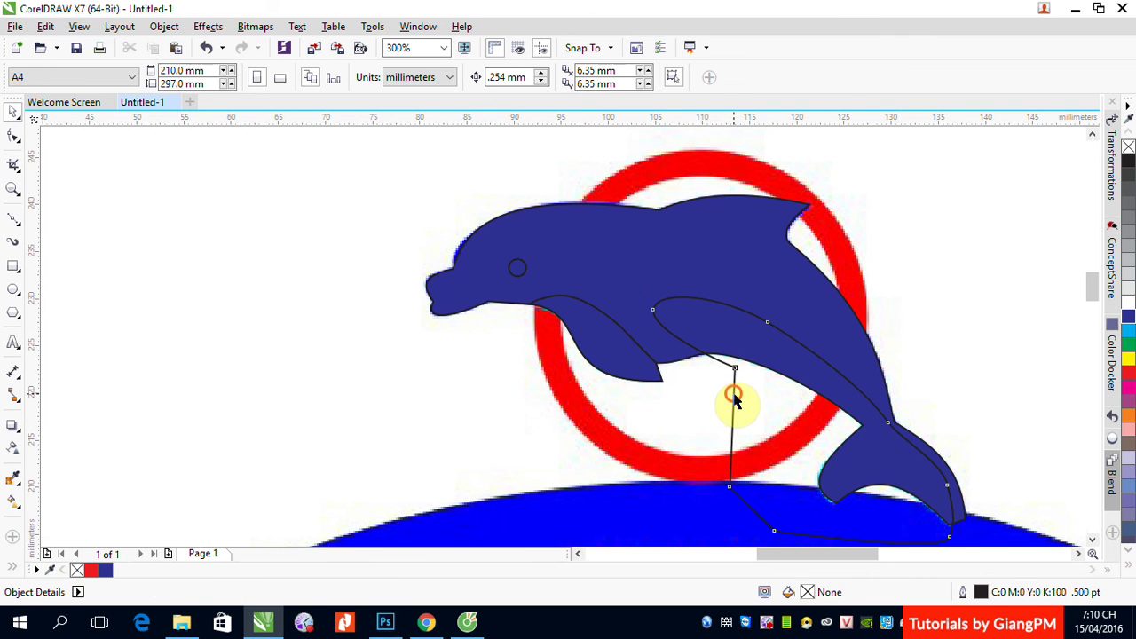
pyautogui.keyDown('shift'); pyautogui.click(808, 266); pyautogui.keyUp('shift')
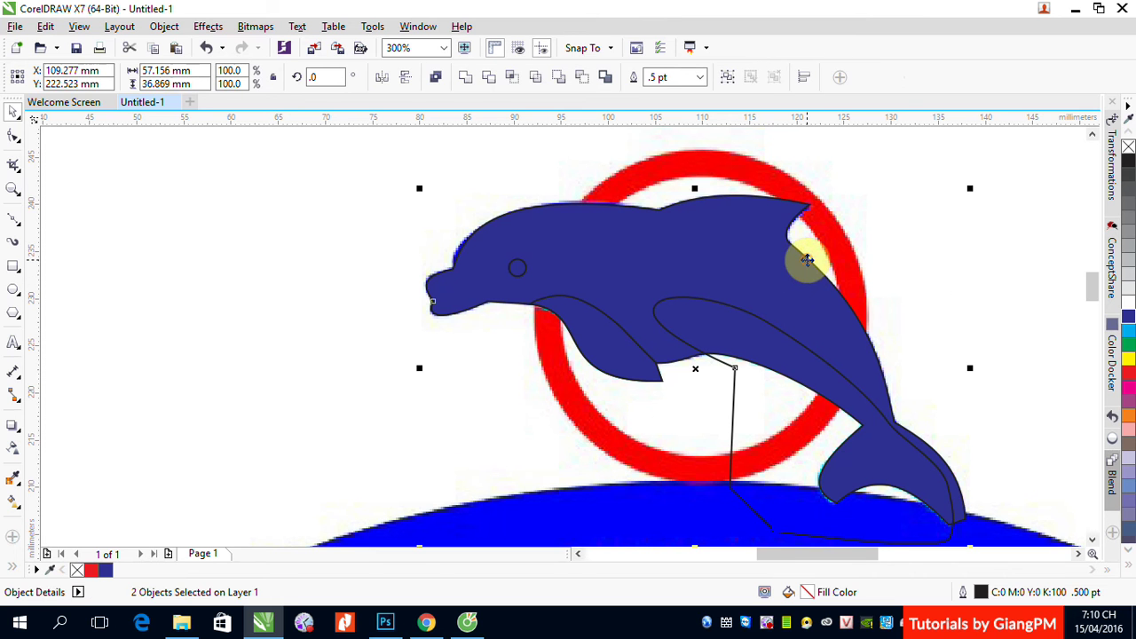
pyautogui.click(510, 78)
pyautogui.click(277, 377)
pyautogui.click(736, 497)
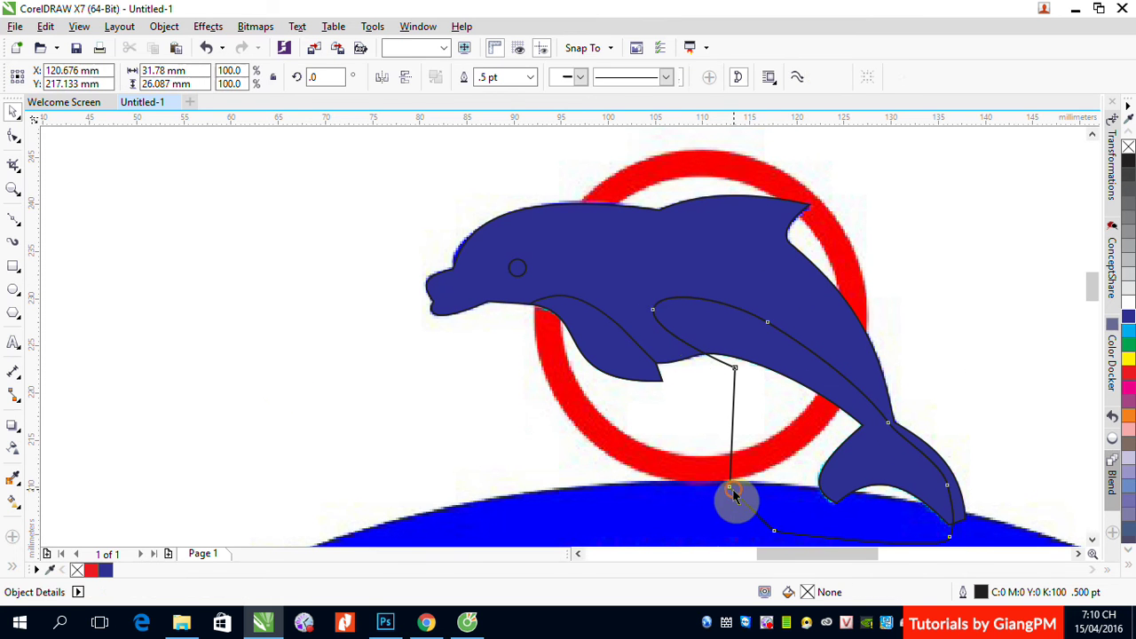
pyautogui.moveTo(737, 497); pyautogui.dragTo(198, 486)
pyautogui.press('Delete')
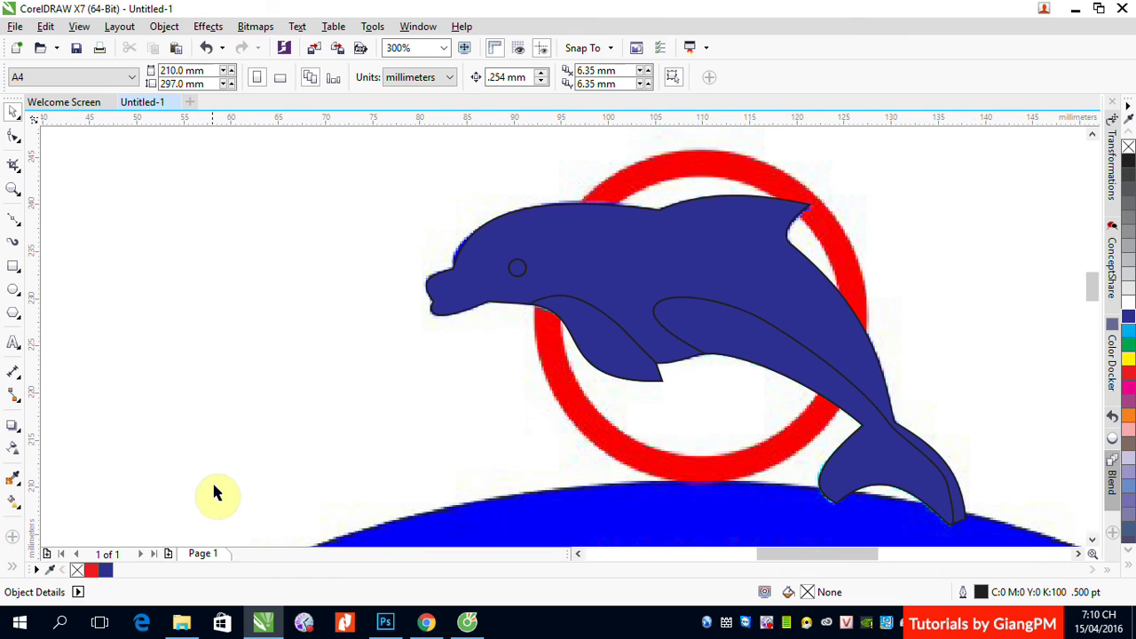
# Fill the dolphin's flipper, belly patch and eye circle with cyan (C:100 M:0 Y:0 K:0).
pyautogui.click(596, 343)
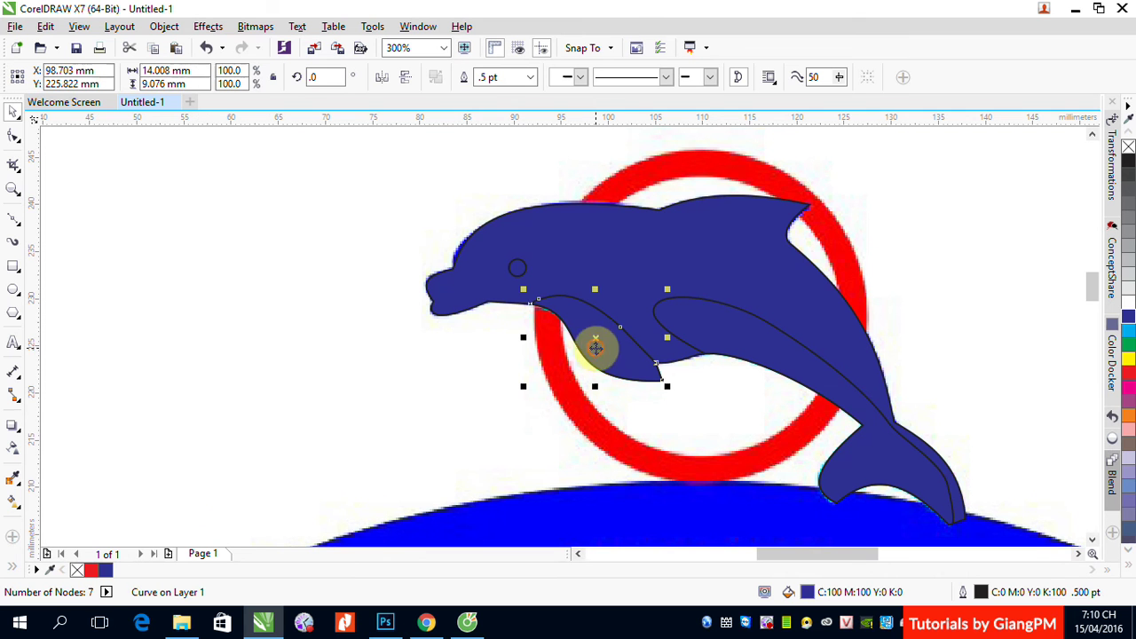
pyautogui.click(1128, 330)
pyautogui.click(717, 348)
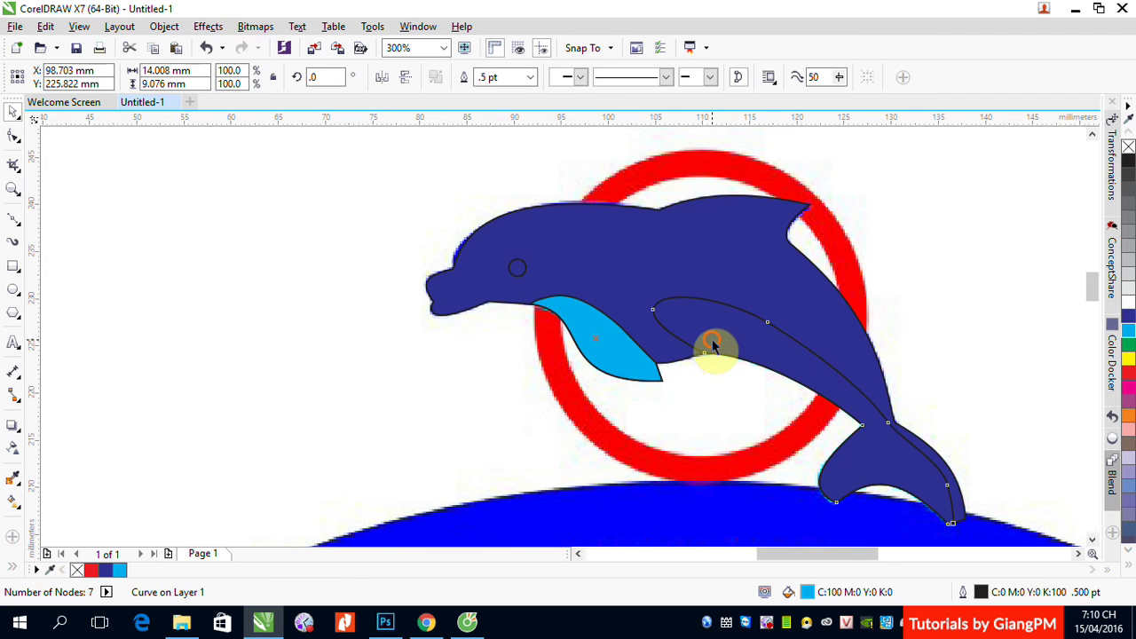
pyautogui.click(1128, 330)
pyautogui.click(519, 269)
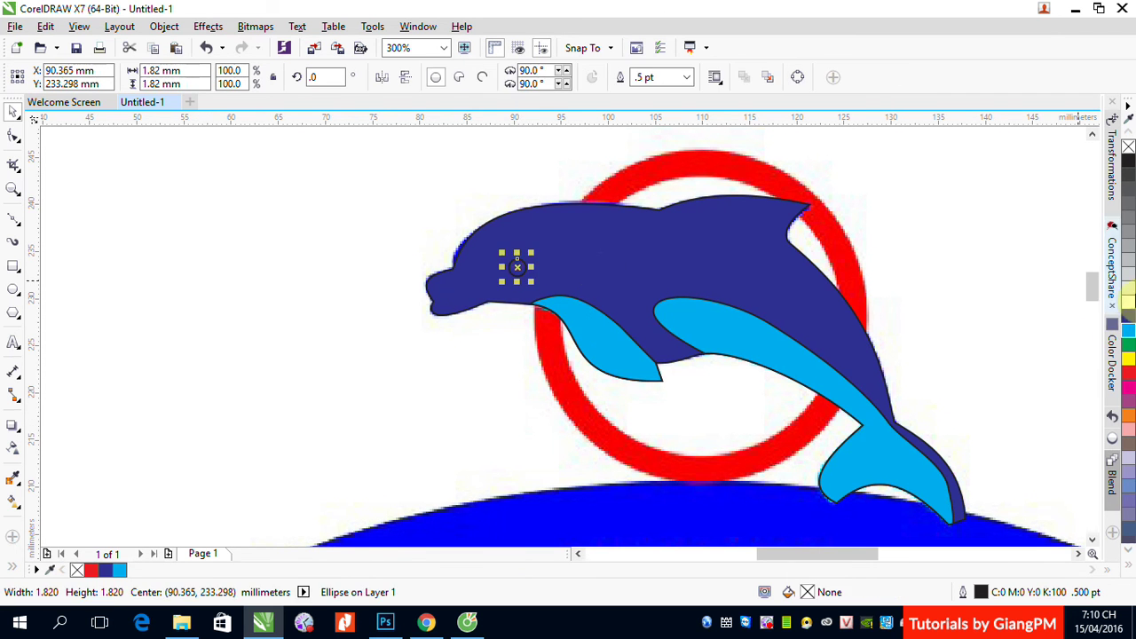
pyautogui.click(1128, 330)
# Remove the outlines from all four dolphin shapes and move them off the page to about X -40 mm, Y 222 mm.
pyautogui.moveTo(393, 171); pyautogui.dragTo(1010, 532)
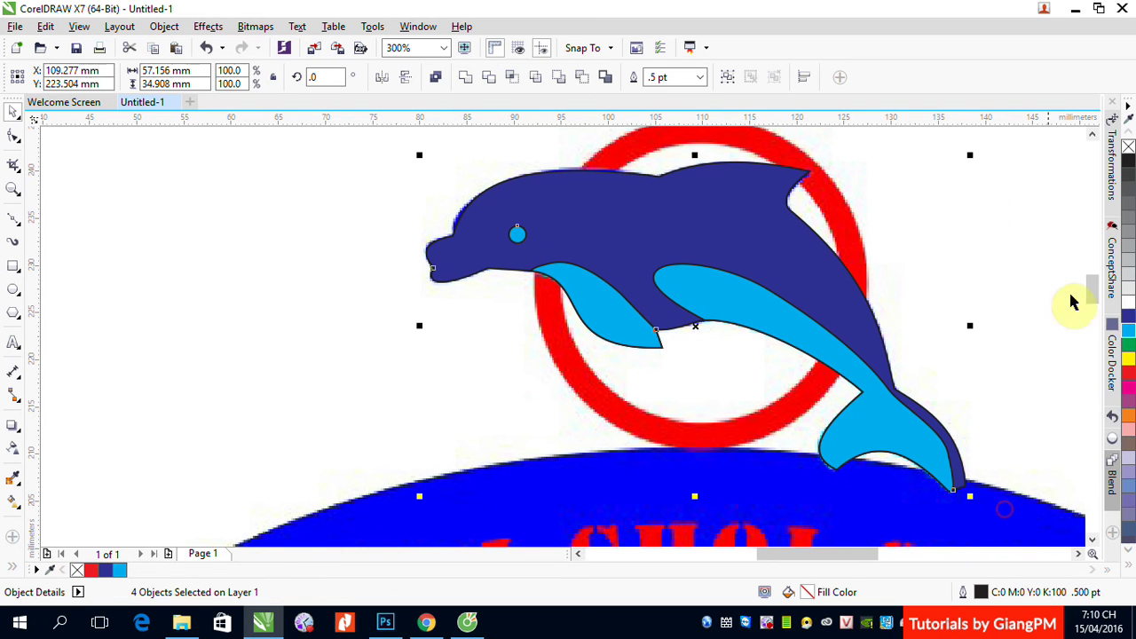
pyautogui.rightClick(1129, 151)
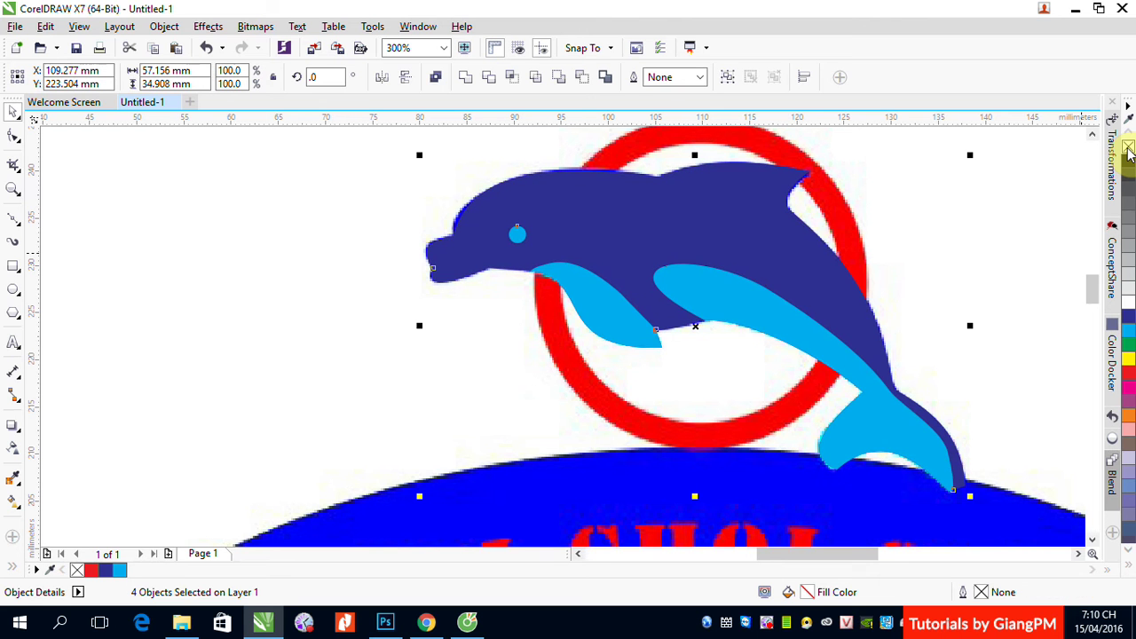
pyautogui.scroll(-4, 804, 257)
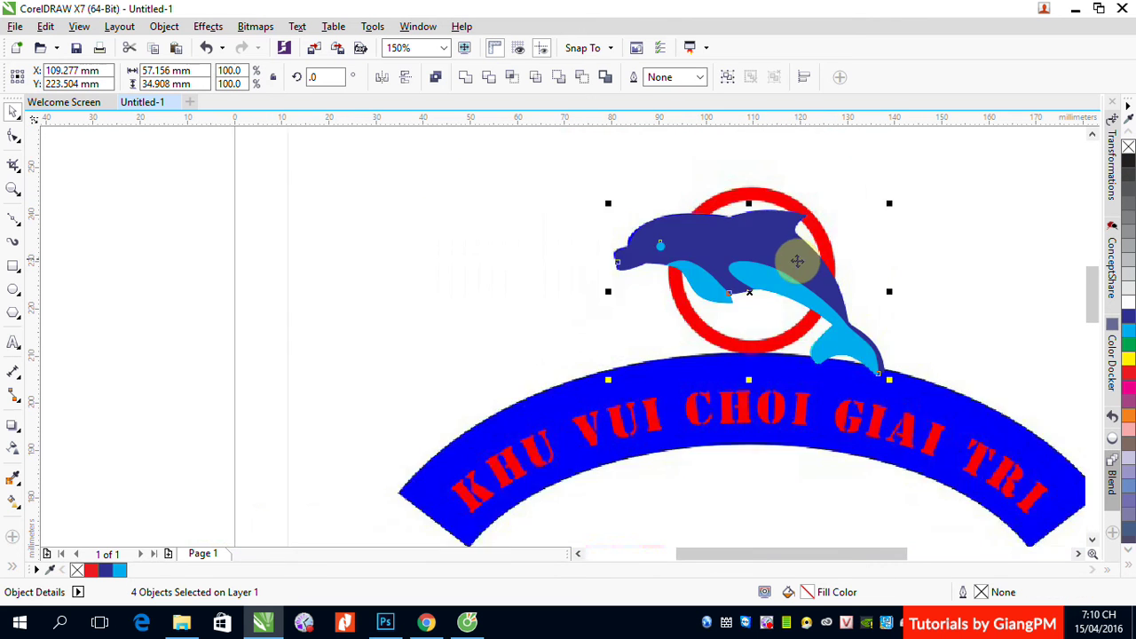
pyautogui.moveTo(789, 254); pyautogui.dragTo(449, 279)
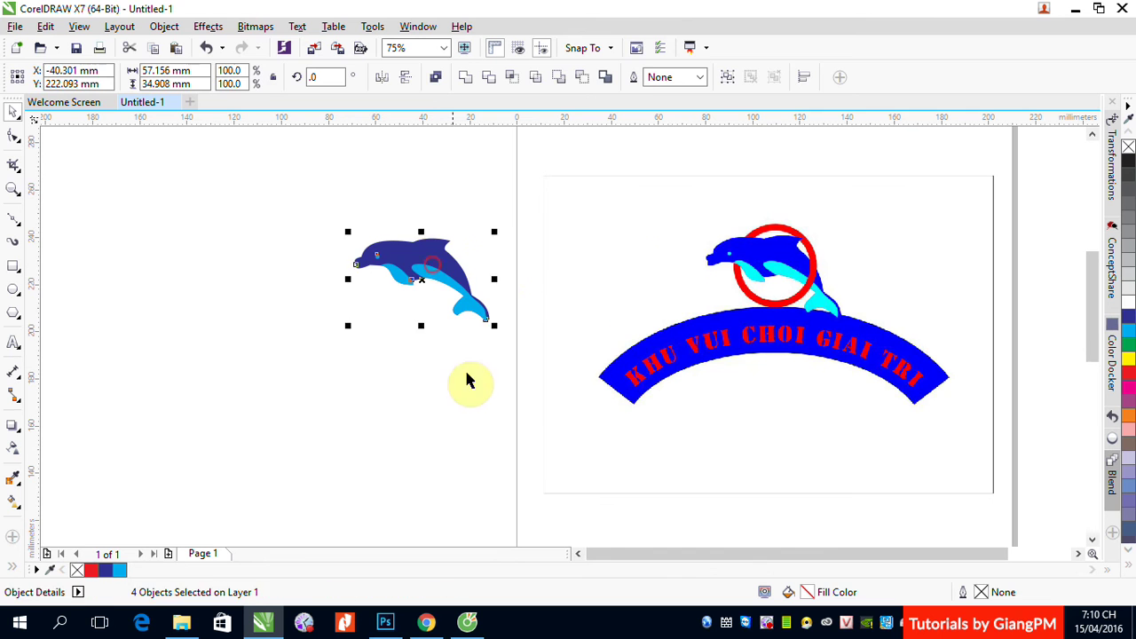
pyautogui.click(442, 417)
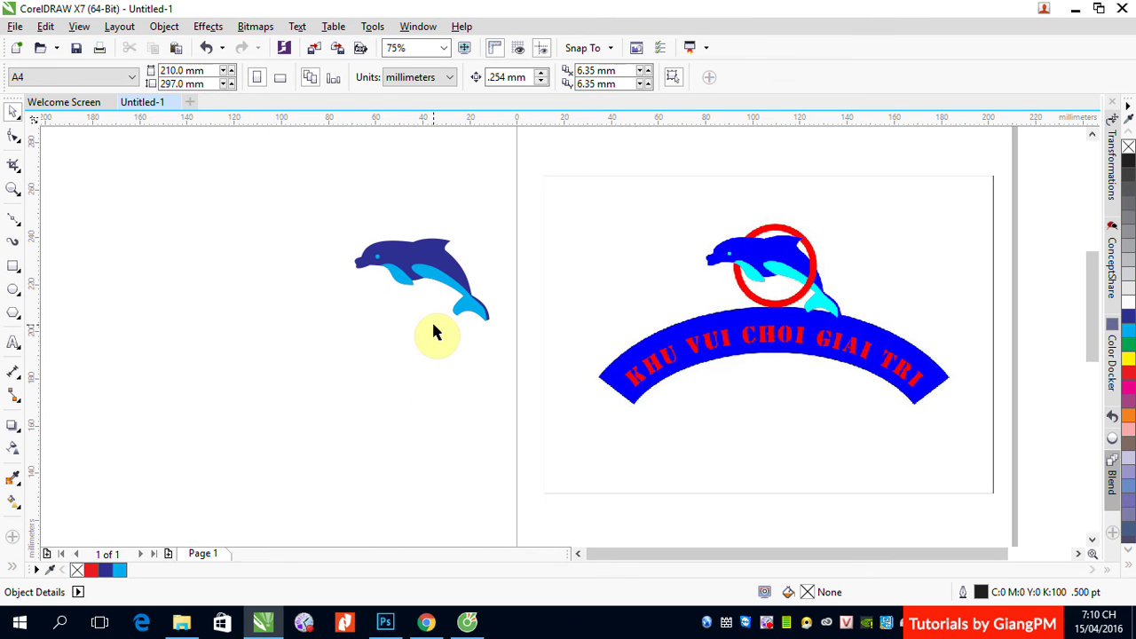
# Draw a circle about 35.5 mm across on the red ring's outer edge and add a concentric copy scaled to 85.6% on its inner edge.
pyautogui.click(14, 289)
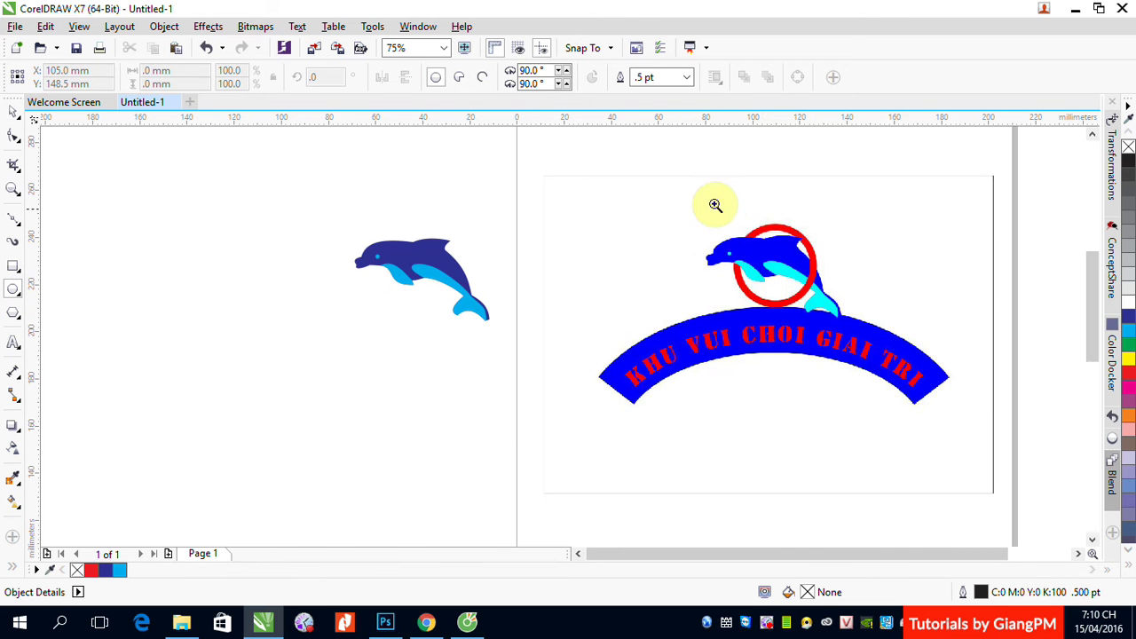
pyautogui.scroll(3, 710, 213)
pyautogui.moveTo(344, 171); pyautogui.dragTo(591, 407)
pyautogui.click(11, 108)
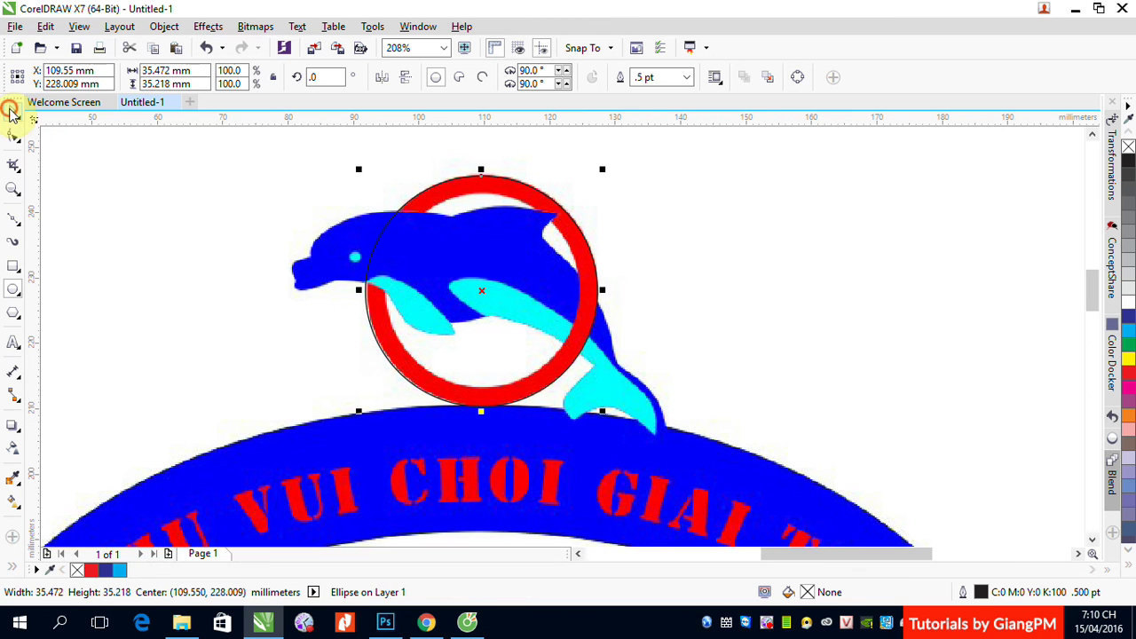
pyautogui.moveTo(603, 169); pyautogui.dragTo(597, 187)
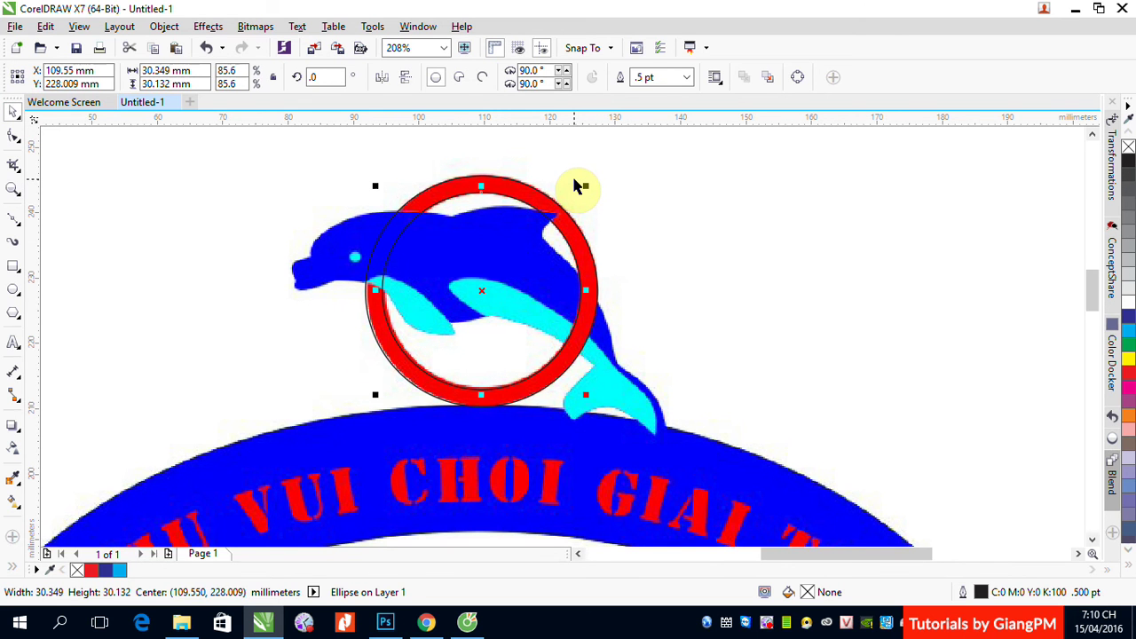
pyautogui.click(369, 156)
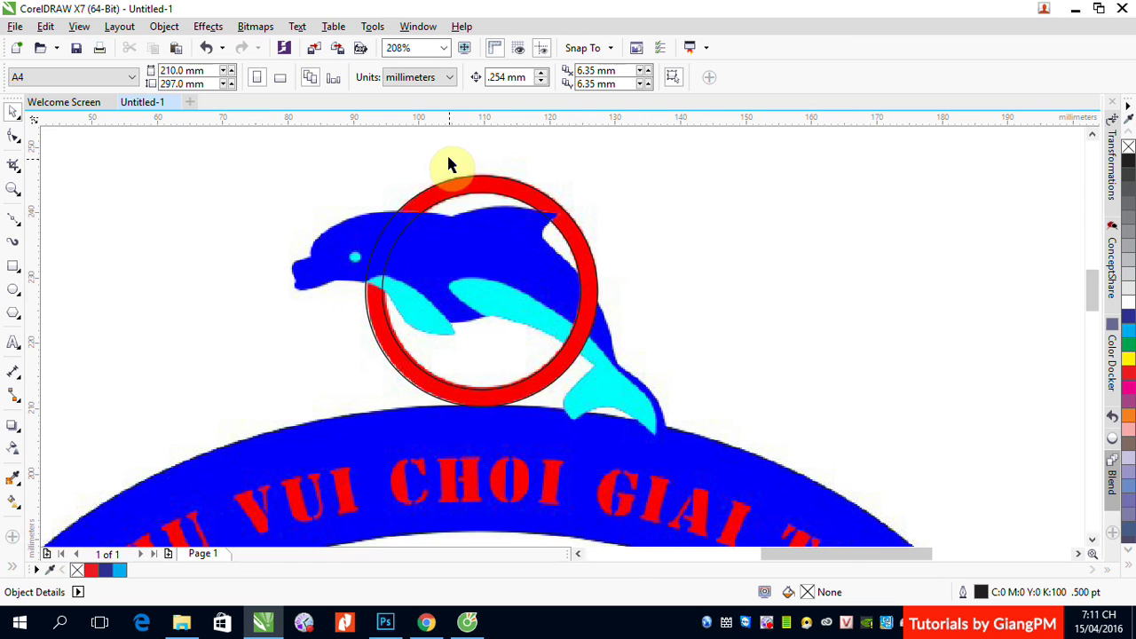
# Combine the two circles into a ring filled with red (C:0 M:100 Y:100 K:0) and without an outline.
pyautogui.moveTo(442, 150); pyautogui.dragTo(438, 207)
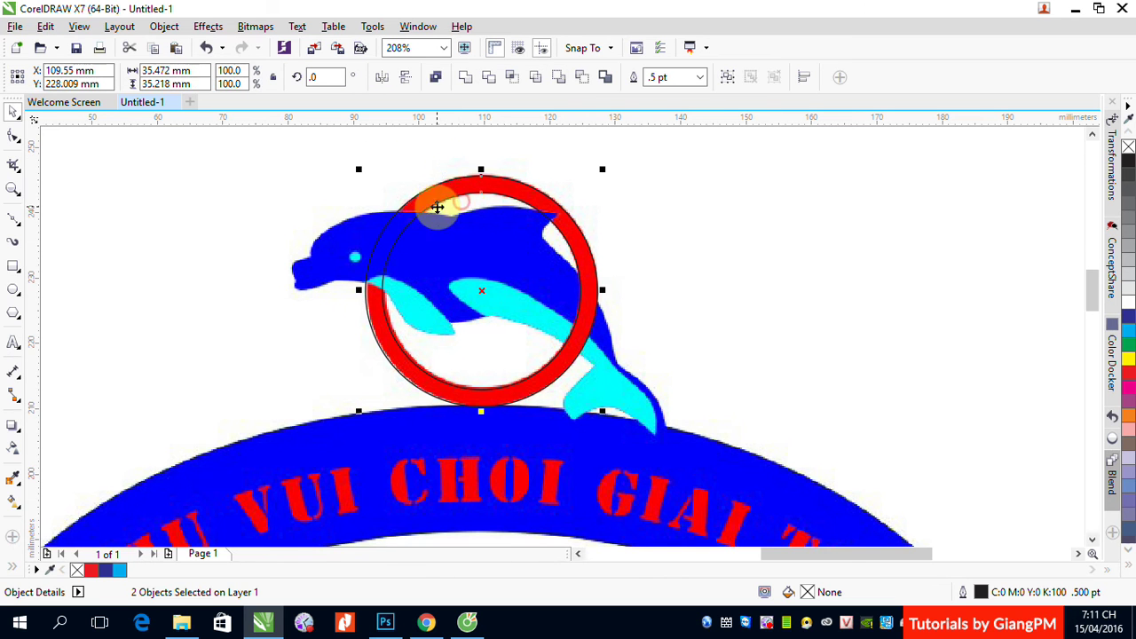
pyautogui.click(436, 79)
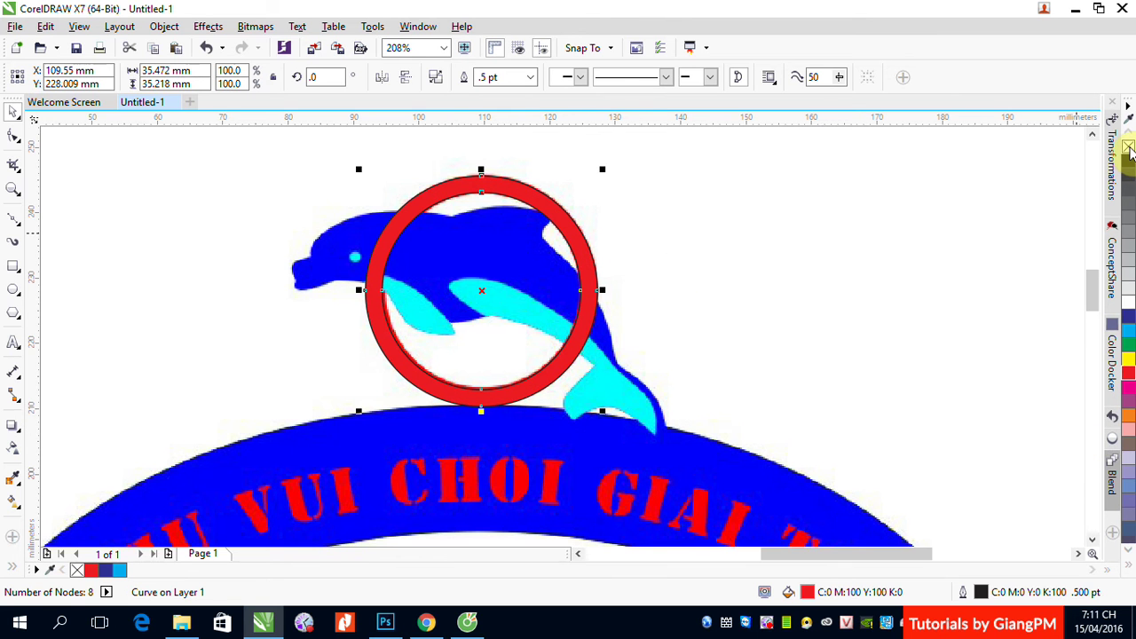
pyautogui.rightClick(1129, 147)
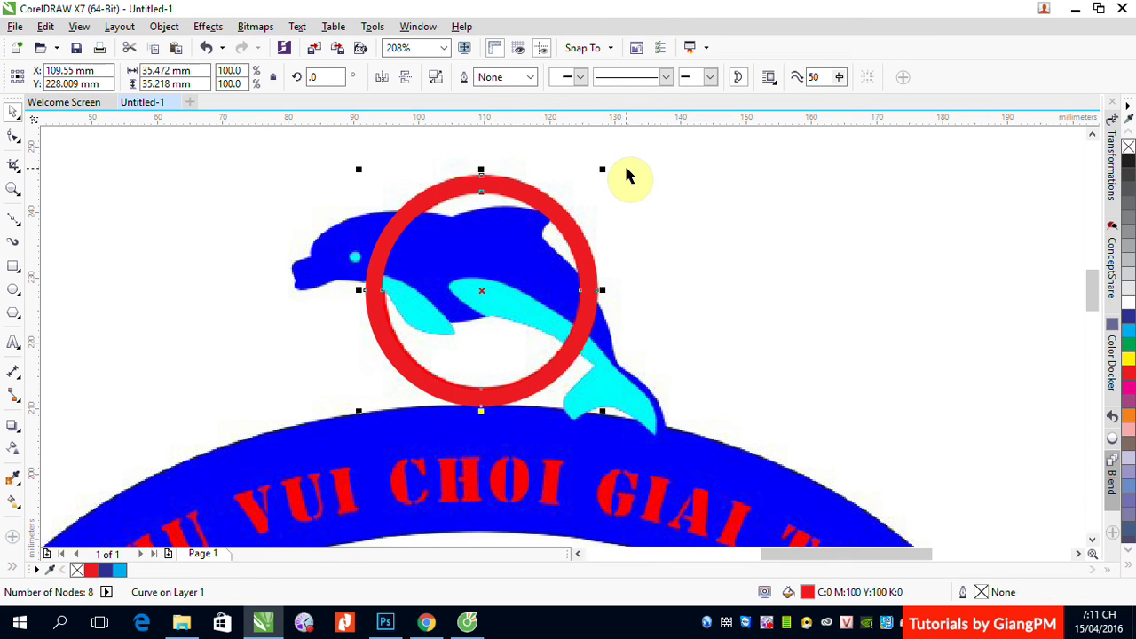
# Move the red ring off the page onto the traced dolphin, centred at about X -42 mm, Y 228.5 mm.
pyautogui.scroll(-2, 627, 176)
pyautogui.moveTo(587, 185); pyautogui.dragTo(372, 183)
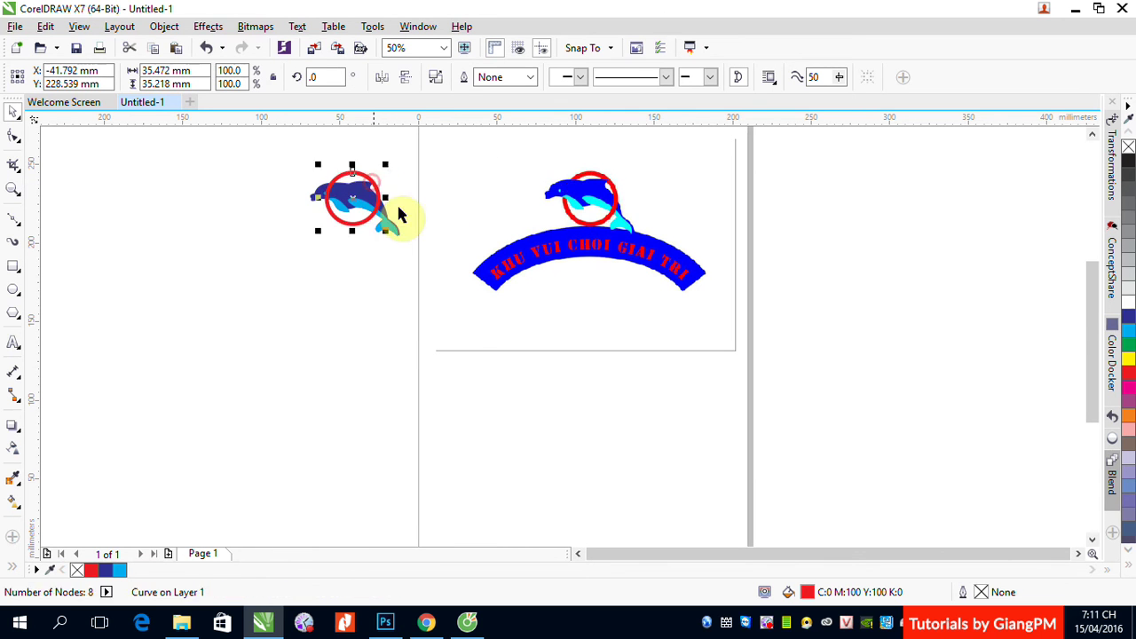
pyautogui.click(330, 329)
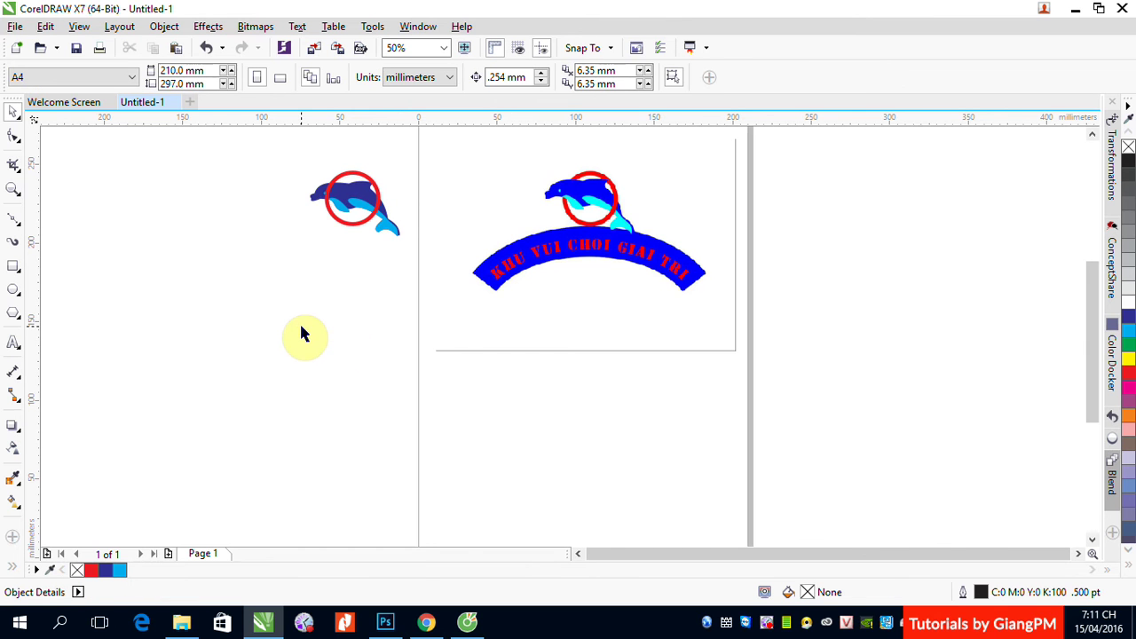
# Draw a straight diagonal Bezier line across the ring, from below the dolphin's snout to beyond its dorsal fin, about 45 mm wide and 21 mm high.
pyautogui.press('z')
pyautogui.moveTo(297, 169); pyautogui.dragTo(477, 284)
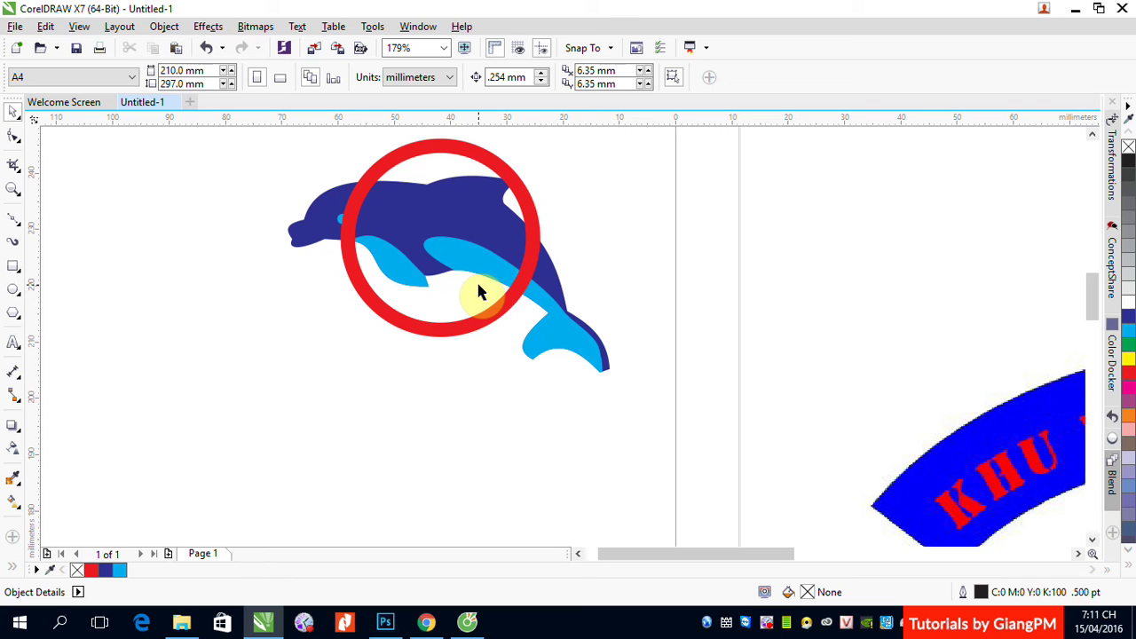
pyautogui.click(13, 217)
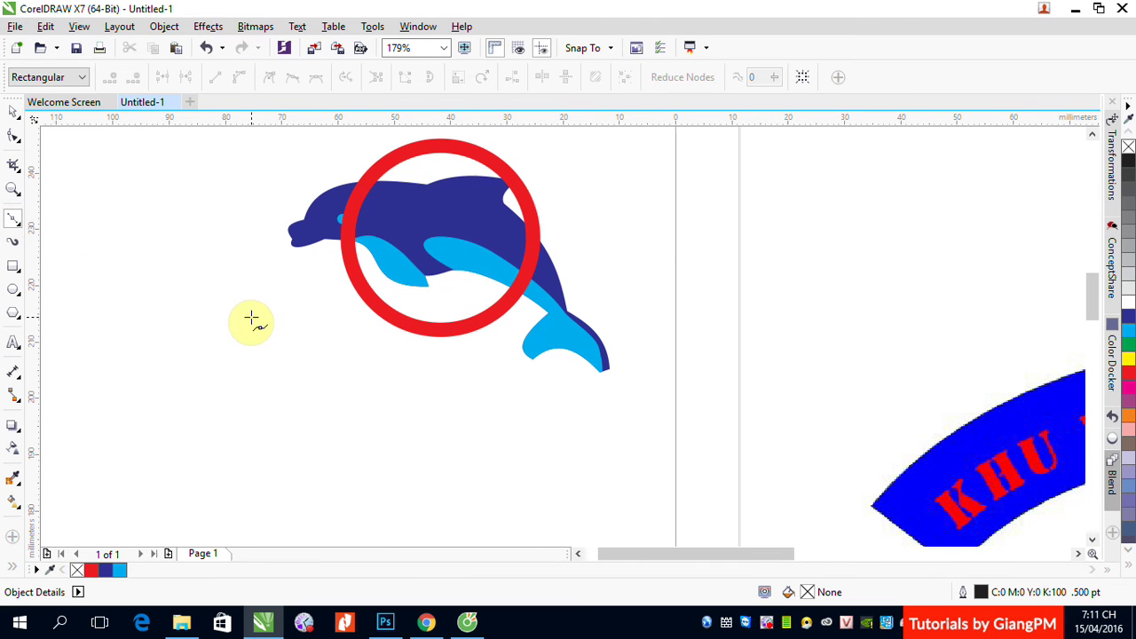
pyautogui.click(311, 302)
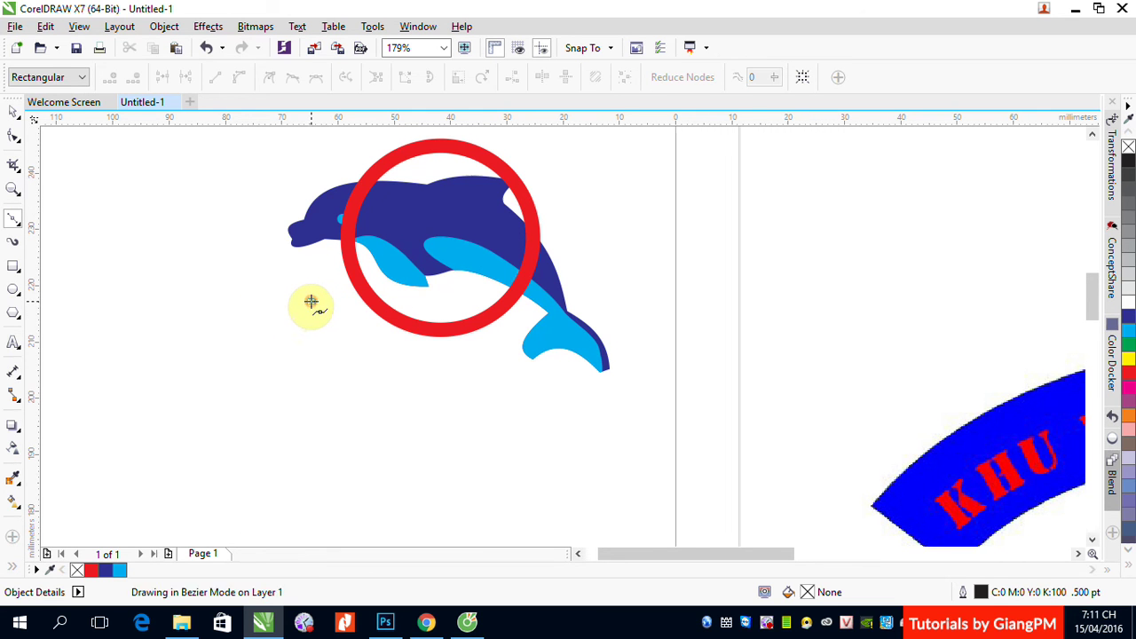
pyautogui.click(566, 182)
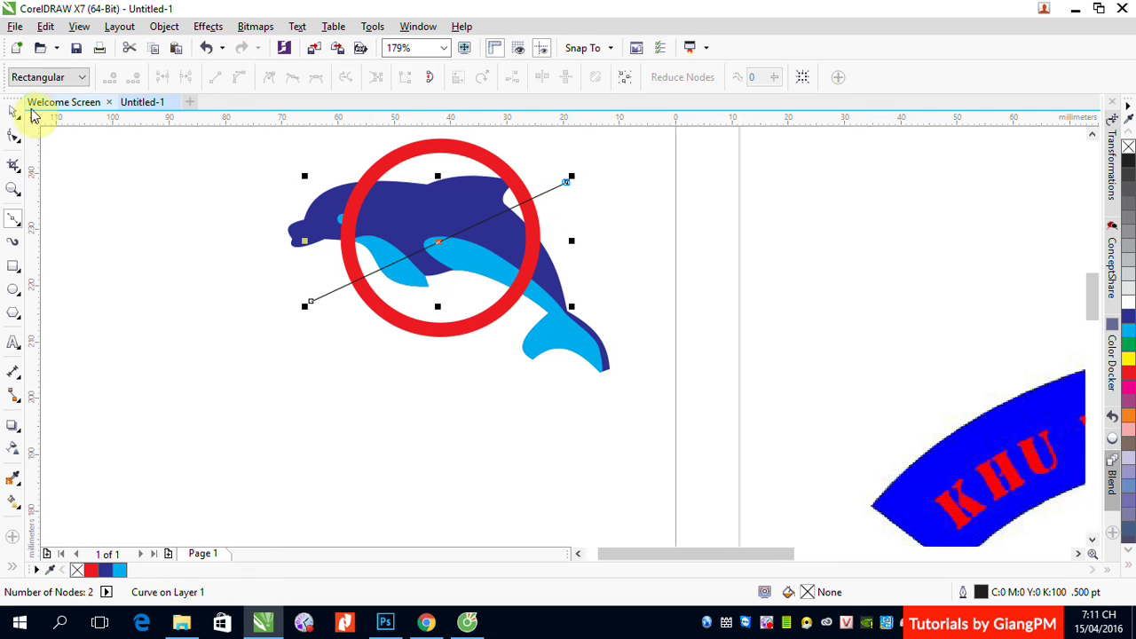
pyautogui.press('space')
# Trim the red ring with the diagonal line, delete the line, and select the ring.
pyautogui.click(546, 191)
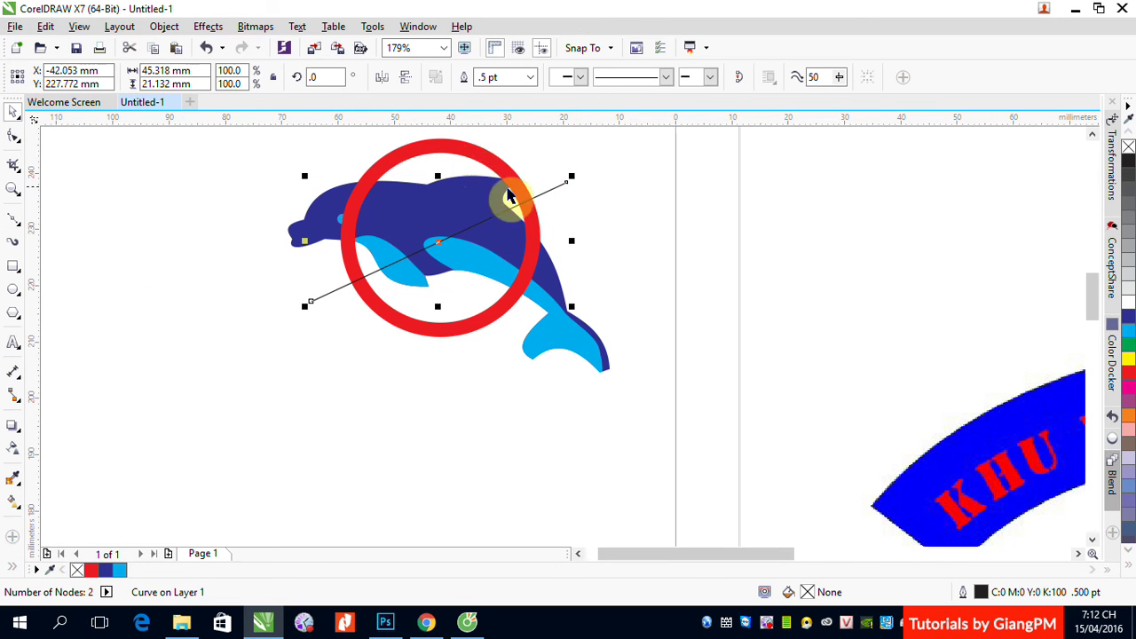
pyautogui.keyDown('shift'); pyautogui.click(483, 156); pyautogui.keyUp('shift')
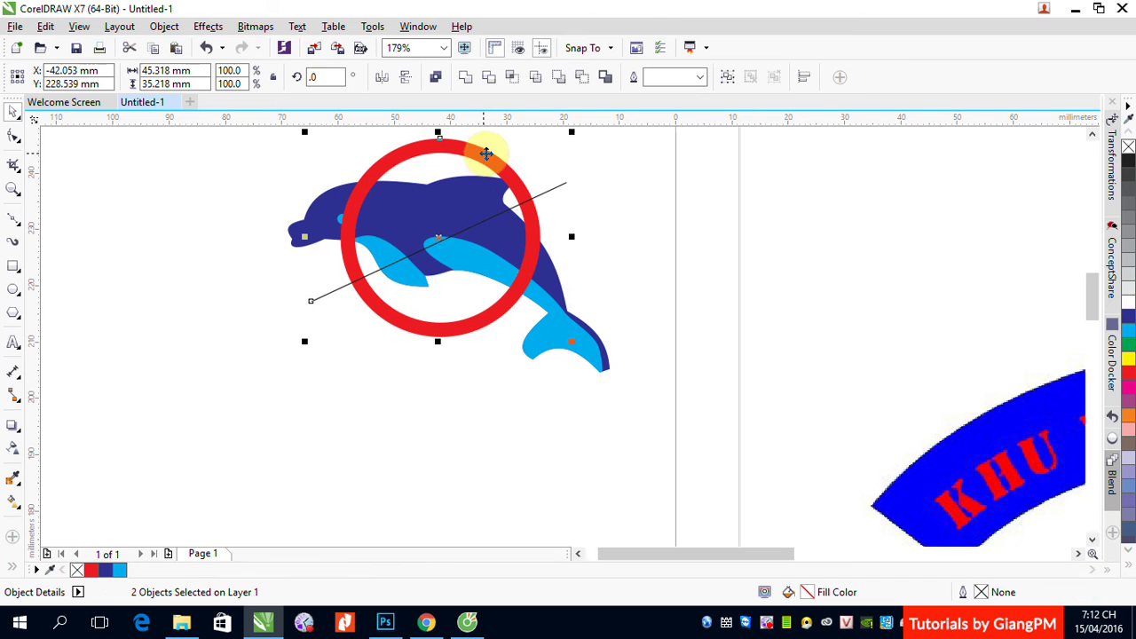
pyautogui.click(489, 79)
pyautogui.click(591, 182)
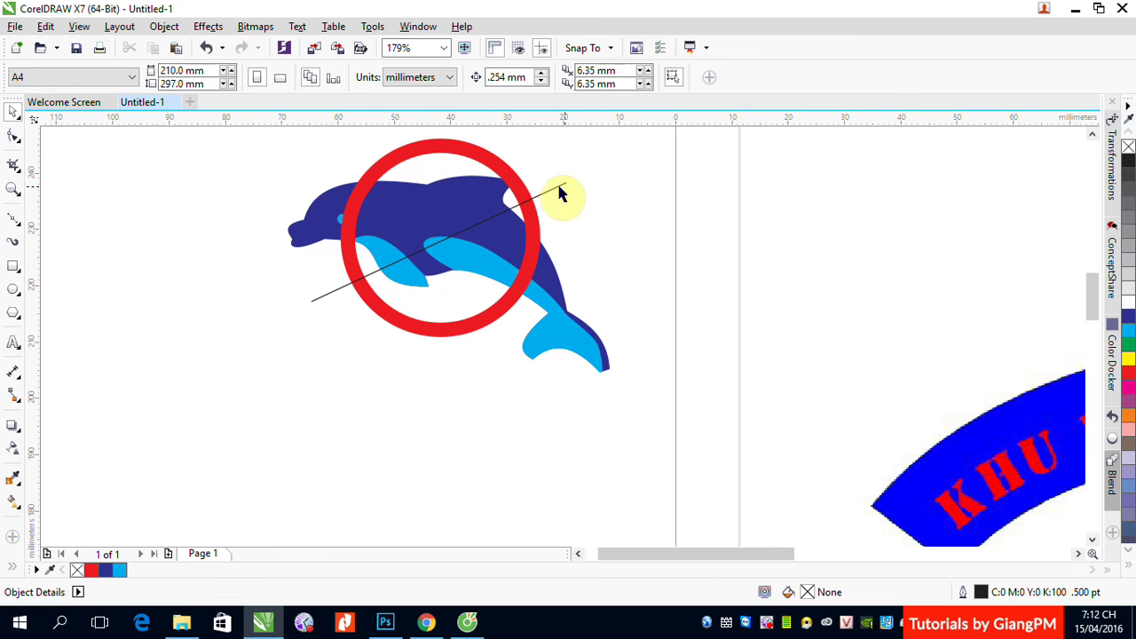
pyautogui.click(559, 186)
pyautogui.press('Delete')
pyautogui.click(525, 253)
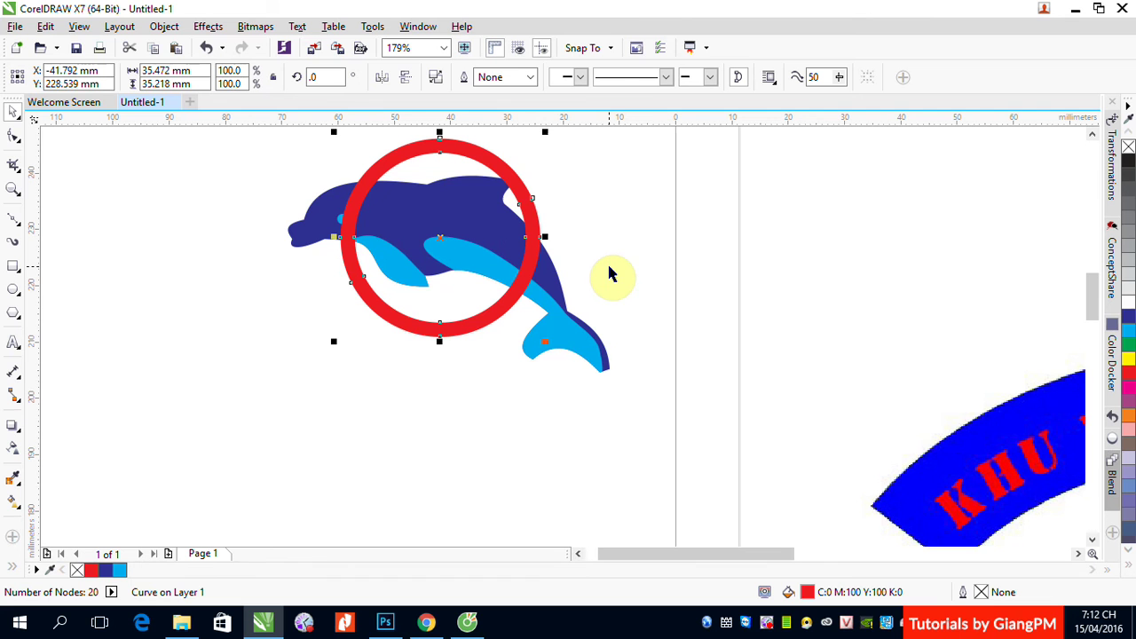
# Break the red ring apart along its diagonal cut and test the split by shifting the lower half downward and undoing that move.
pyautogui.click(435, 80)
pyautogui.click(604, 187)
pyautogui.moveTo(538, 237); pyautogui.dragTo(540, 277)
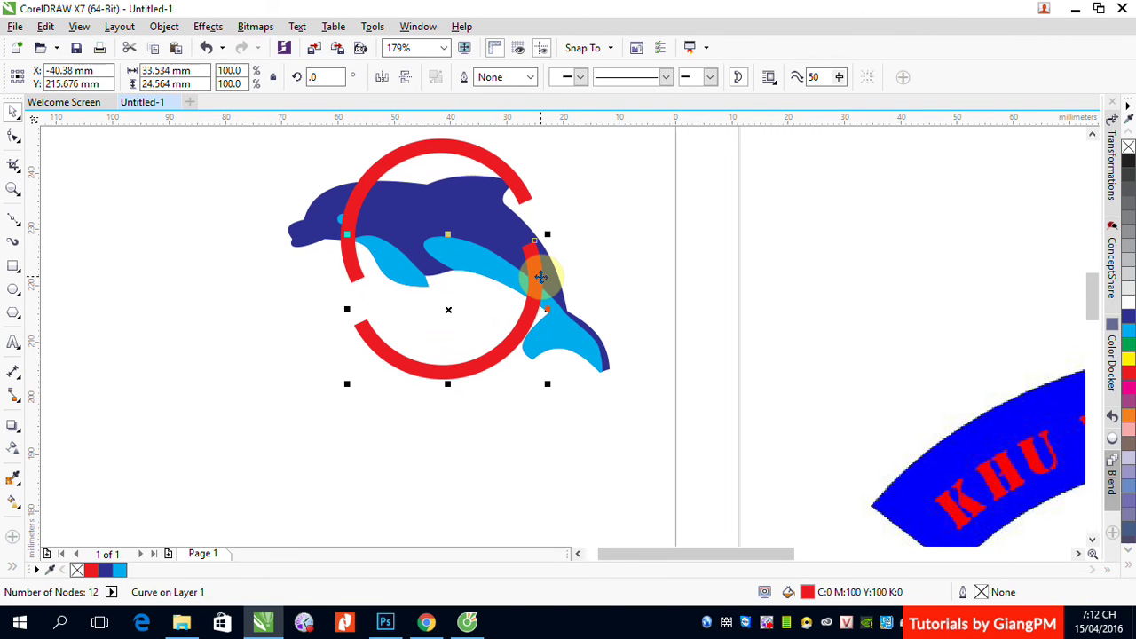
pyautogui.hotkey('ctrl', 'z')
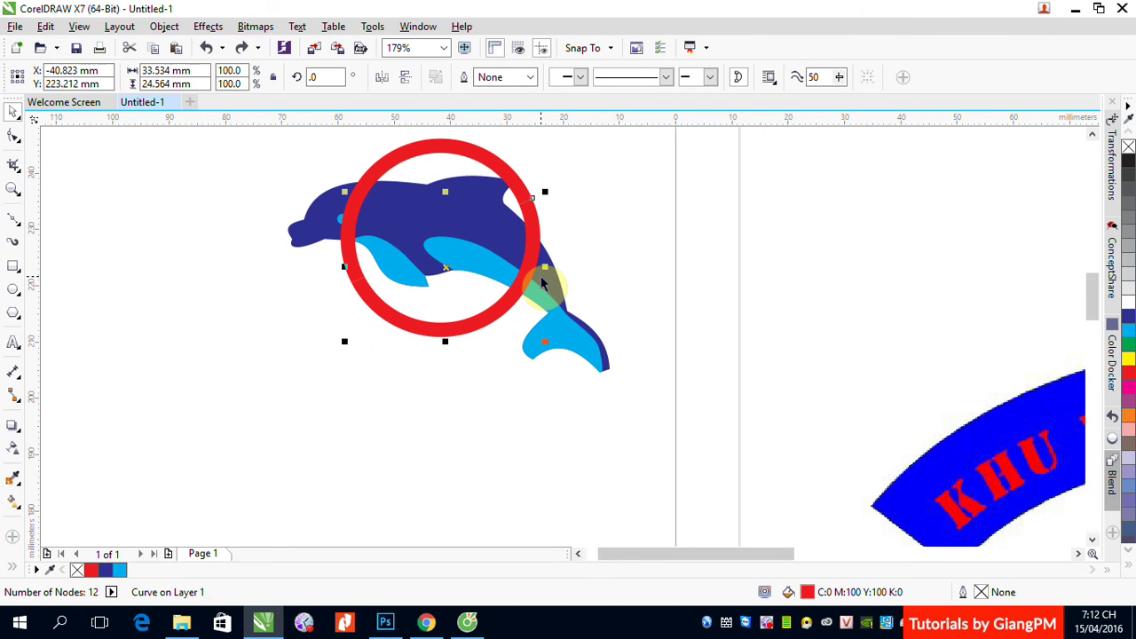
# Trim the upper half of the red ring with the dark blue dolphin body so the body shows in front of it.
pyautogui.click(303, 237)
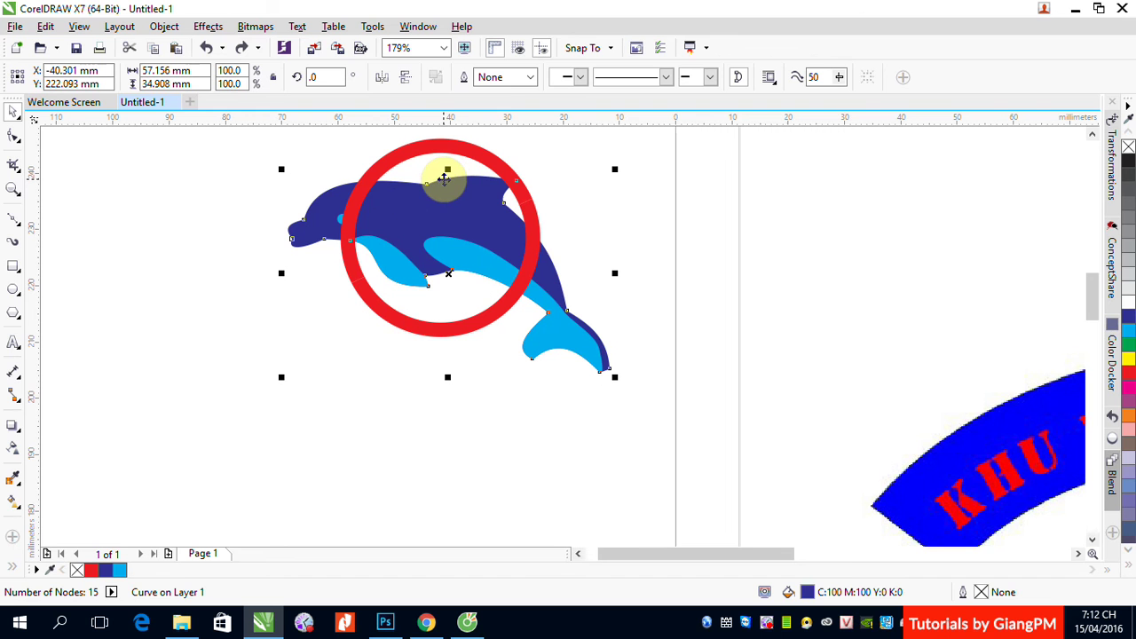
pyautogui.click(692, 241)
pyautogui.click(405, 233)
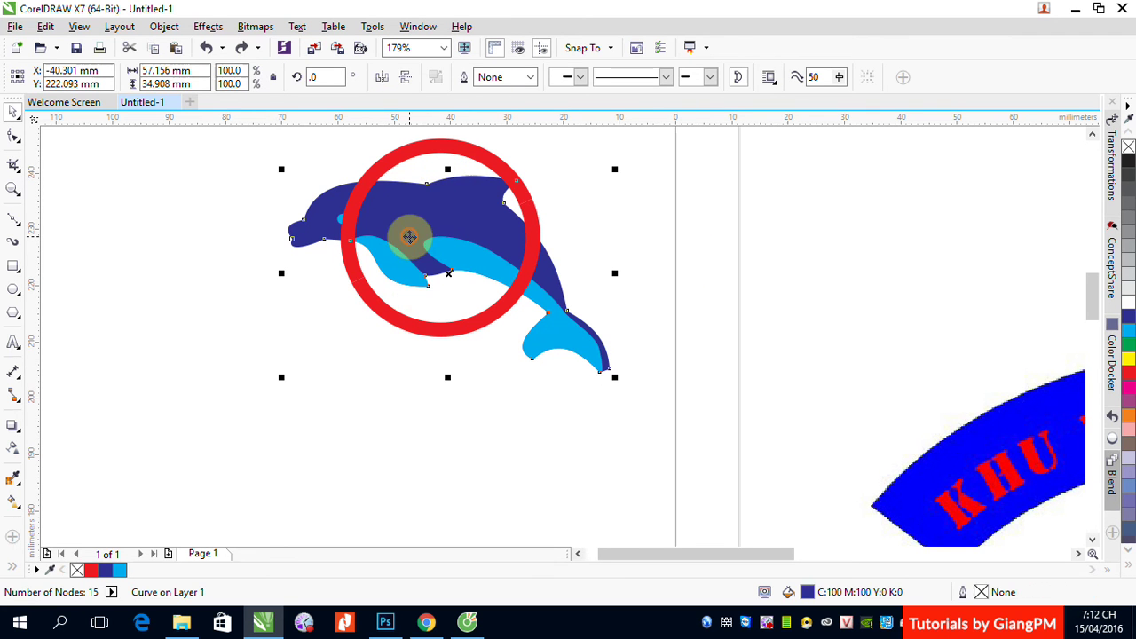
pyautogui.keyDown('shift'); pyautogui.click(426, 153); pyautogui.keyUp('shift')
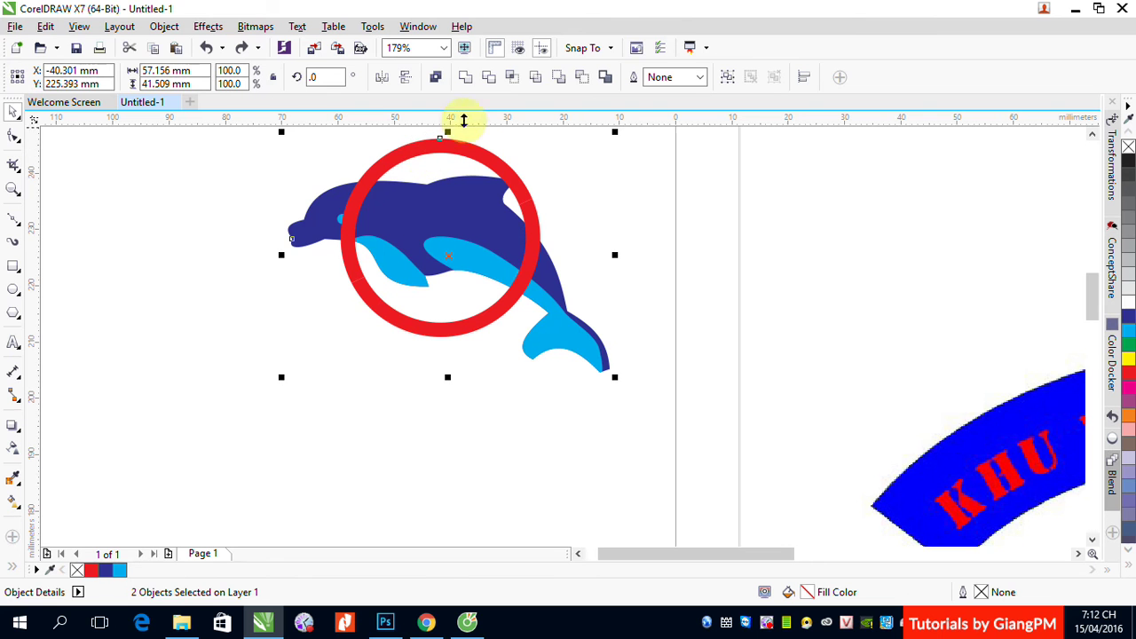
pyautogui.click(489, 80)
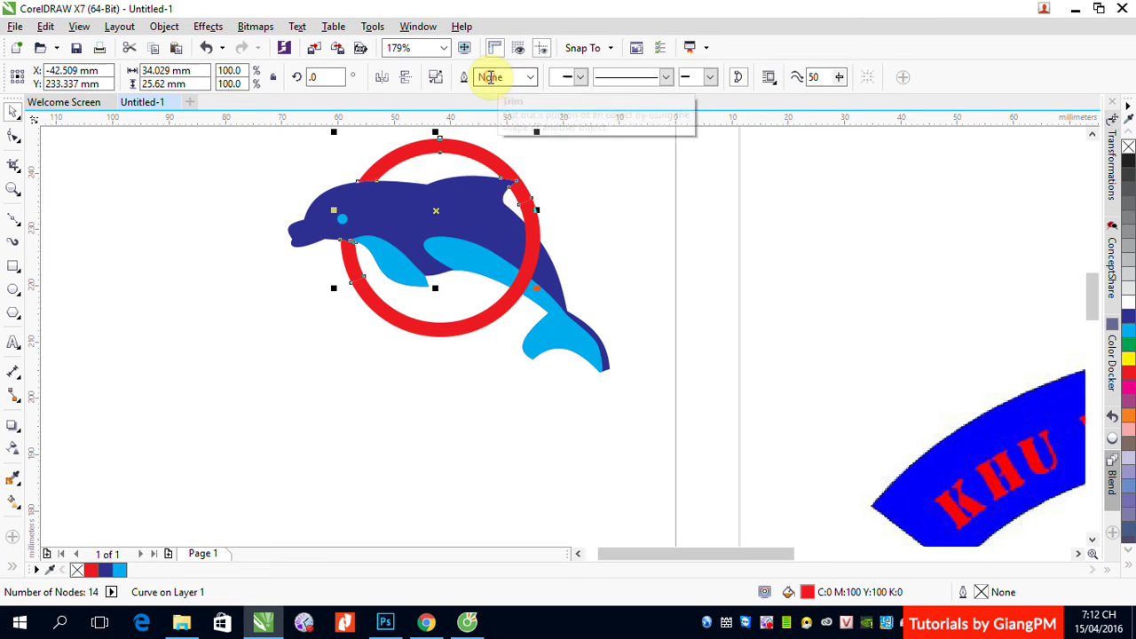
pyautogui.click(748, 192)
# Move the dark blue dolphin body away from the ring to inspect the trimmed gap, and undo the move.
pyautogui.click(416, 220)
pyautogui.moveTo(390, 243); pyautogui.dragTo(176, 390)
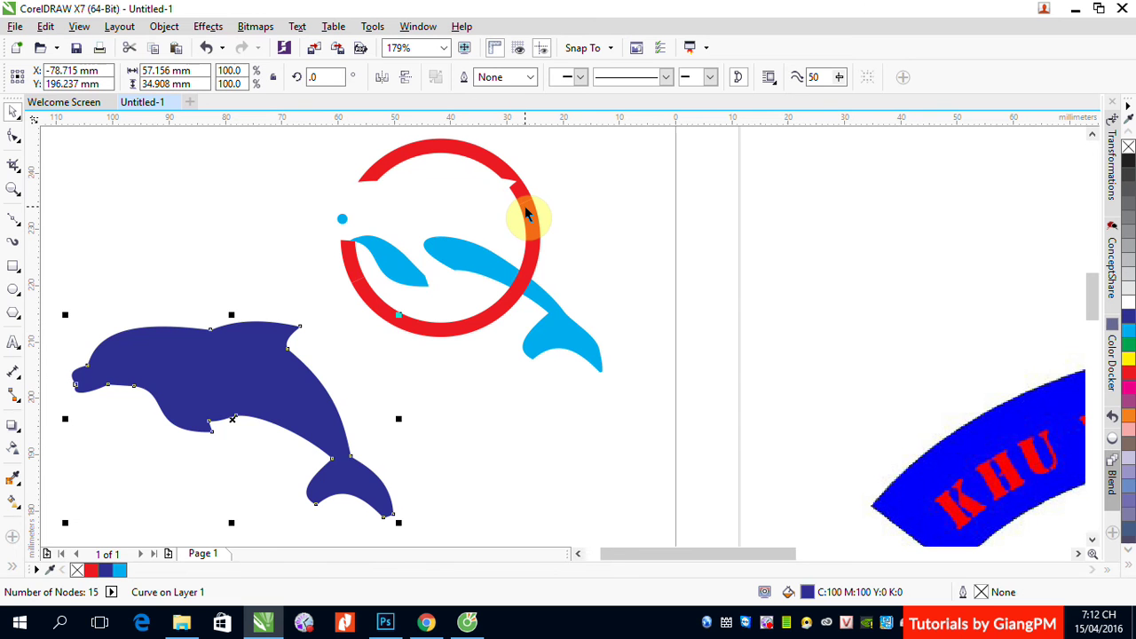
pyautogui.hotkey('ctrl', 'z')
pyautogui.click(677, 241)
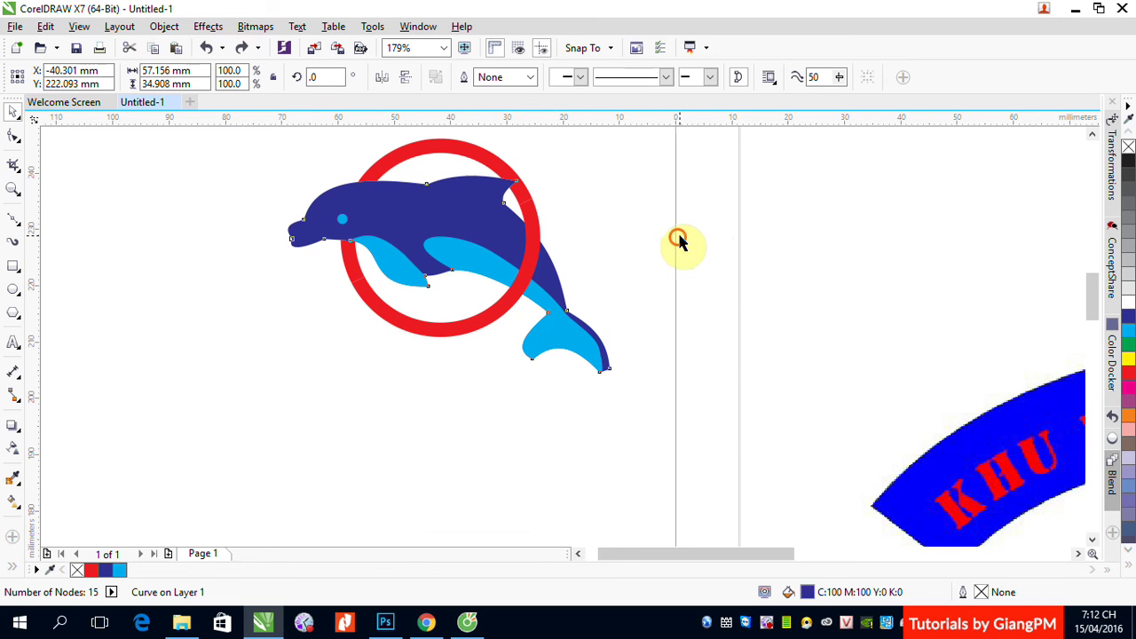
# Weld the lower and upper parts of the red ring into one object and deselect it.
pyautogui.click(400, 332)
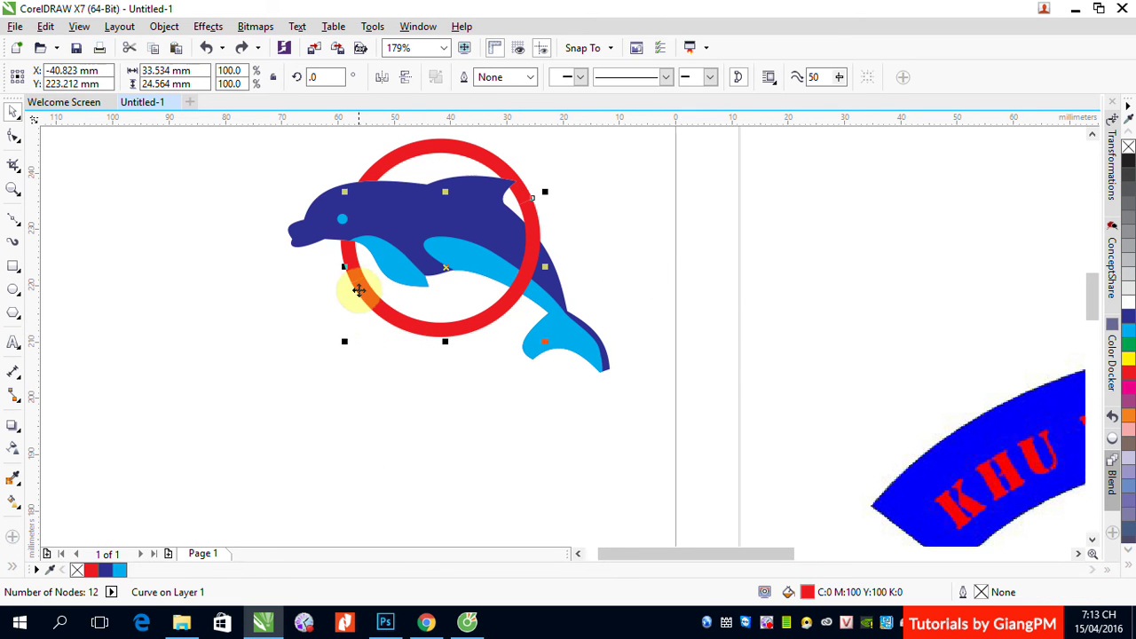
pyautogui.keyDown('shift'); pyautogui.click(344, 252); pyautogui.keyUp('shift')
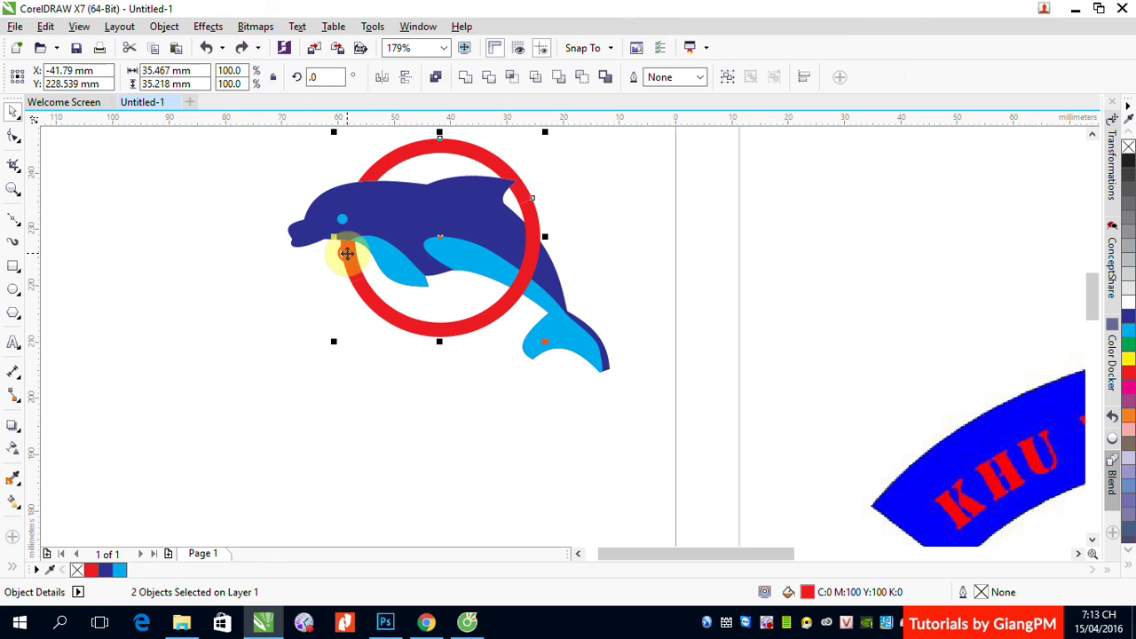
pyautogui.click(464, 79)
pyautogui.click(683, 235)
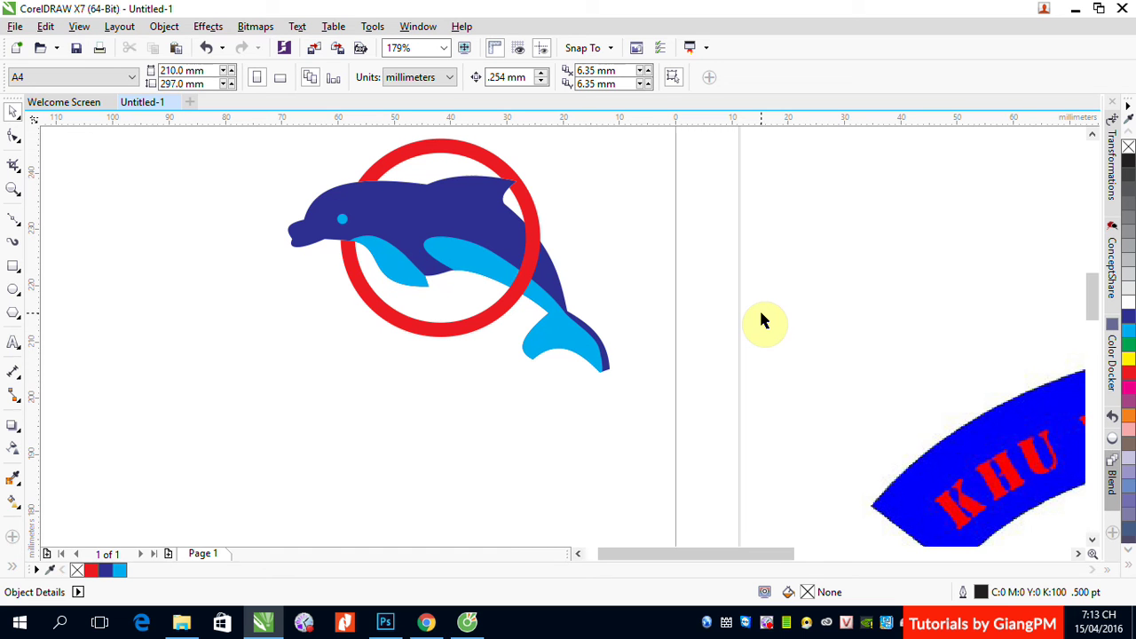
pyautogui.rightClick(768, 624)
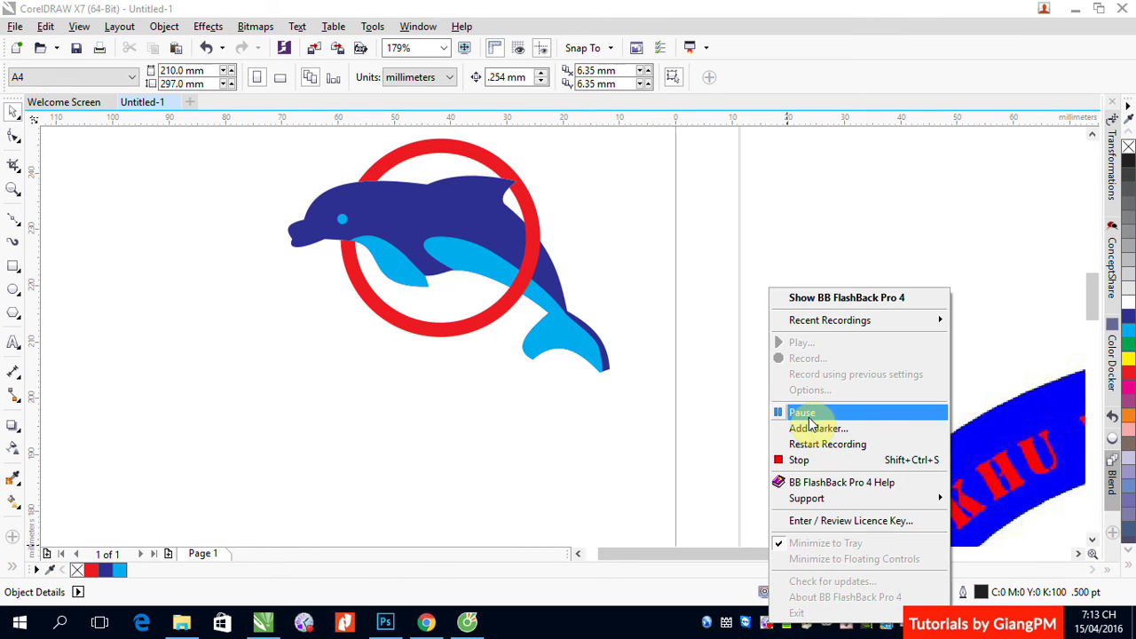